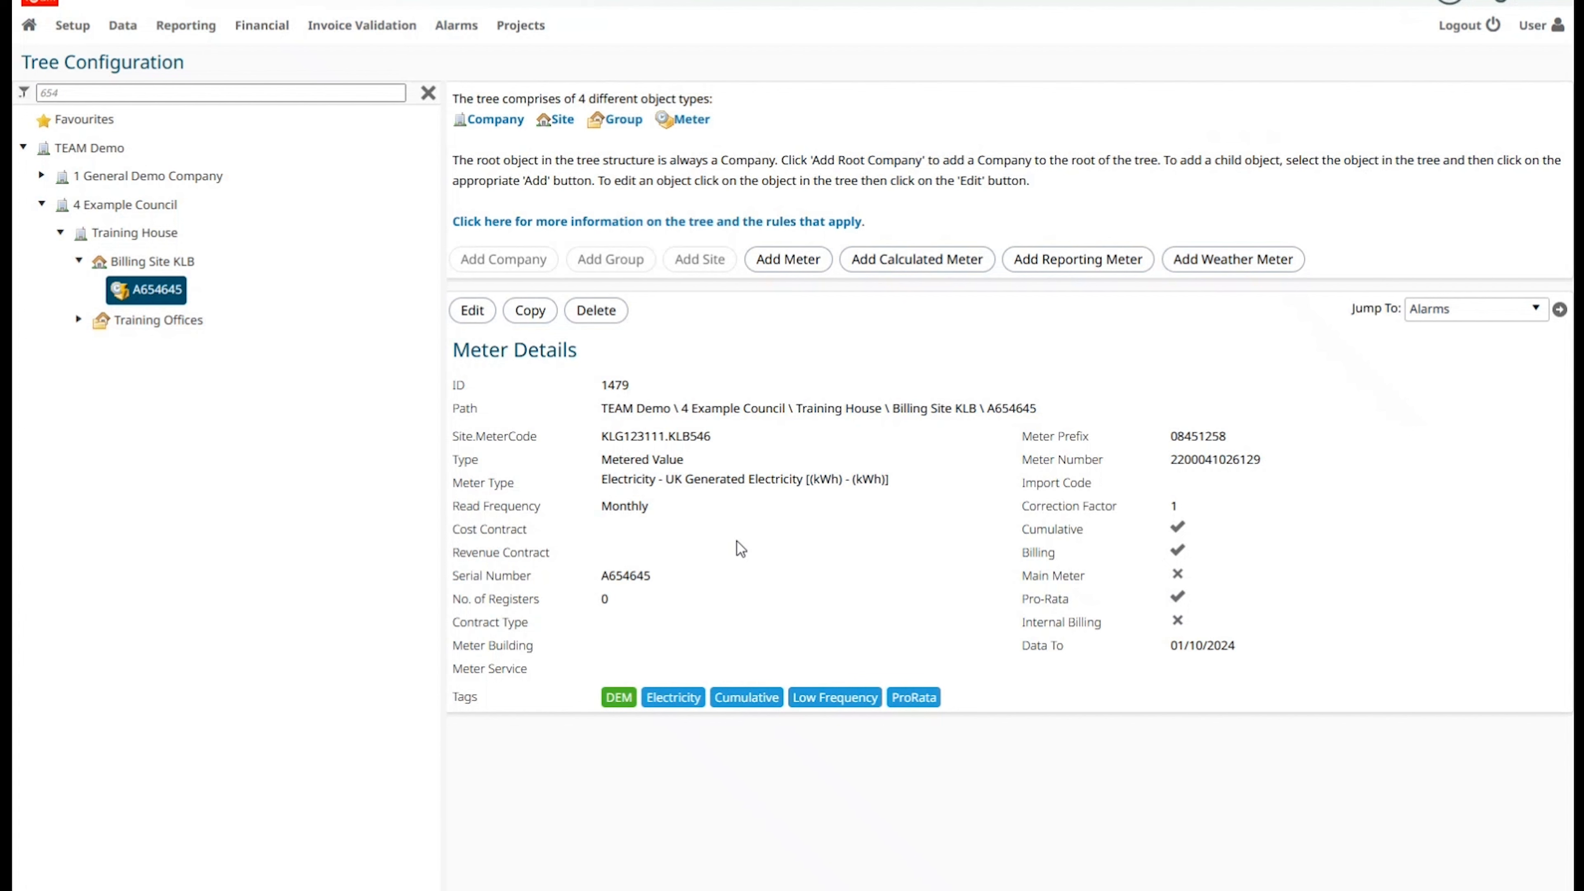
Open the configuration of the meter under Billing Site KLB and review its contract settings
{"action": "left_click", "coordinate": [473, 317]}
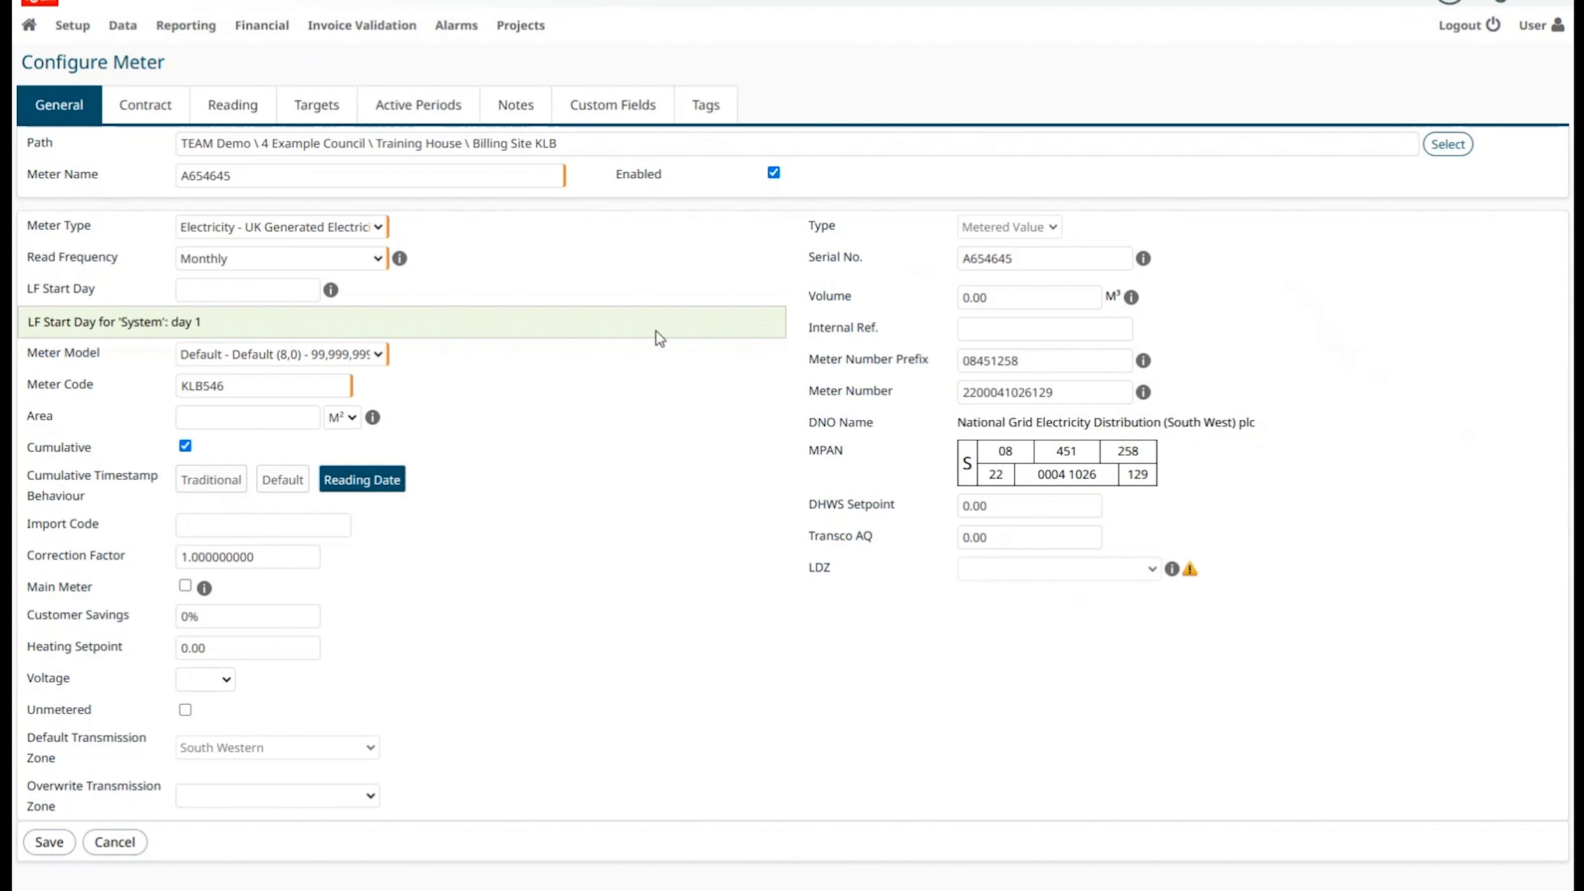
{"action": "left_click", "coordinate": [130, 112]}
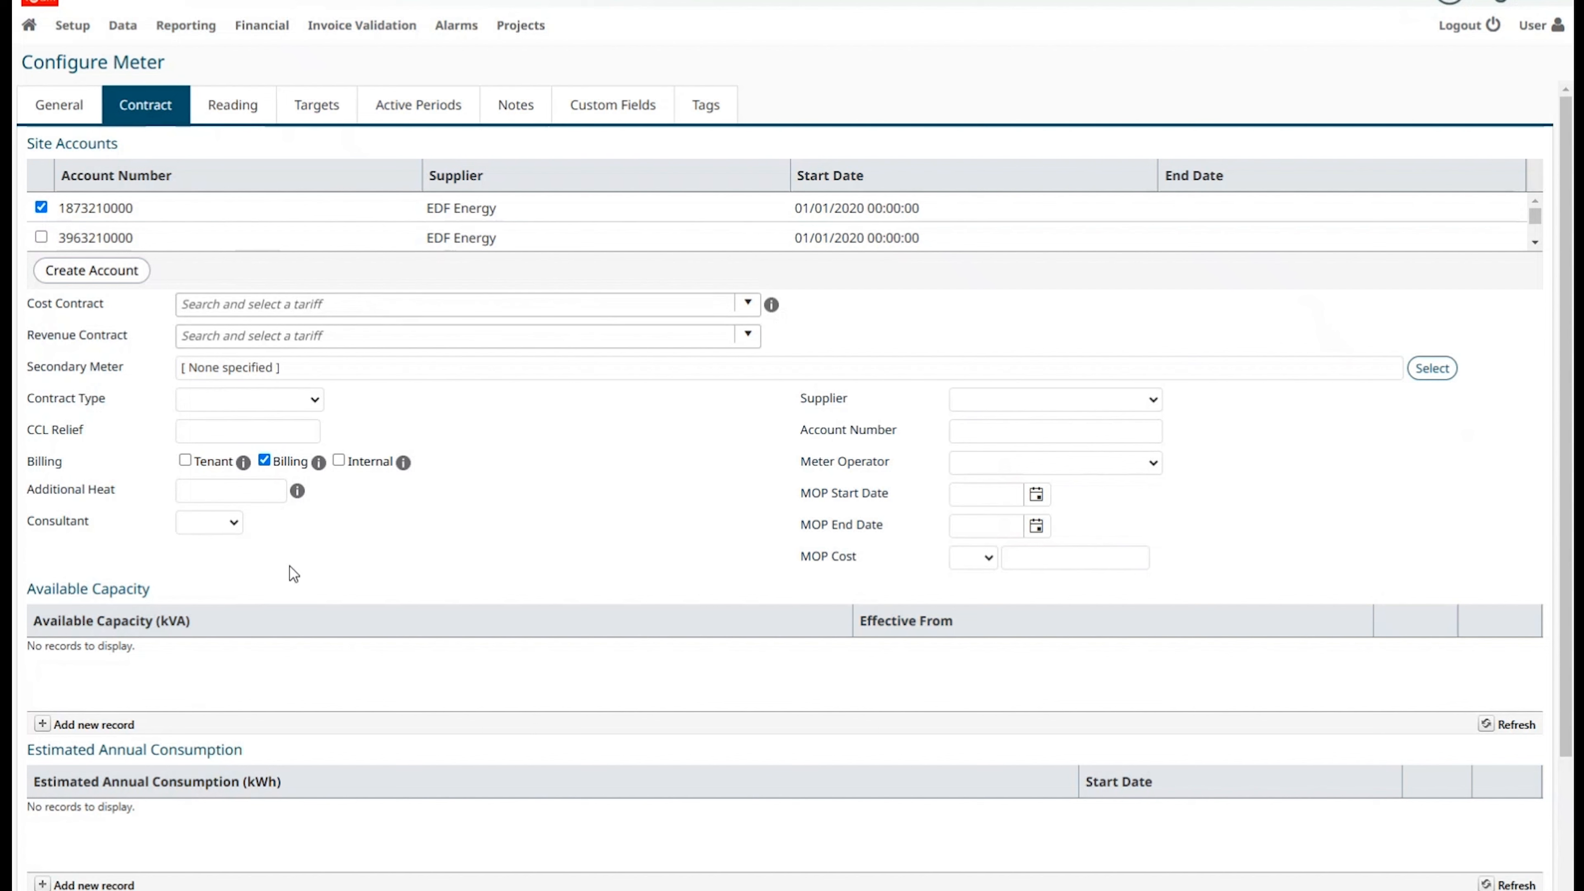
Go to the account management page and search for the meter's linked account by part of its account number
{"action": "left_click", "coordinate": [365, 32]}
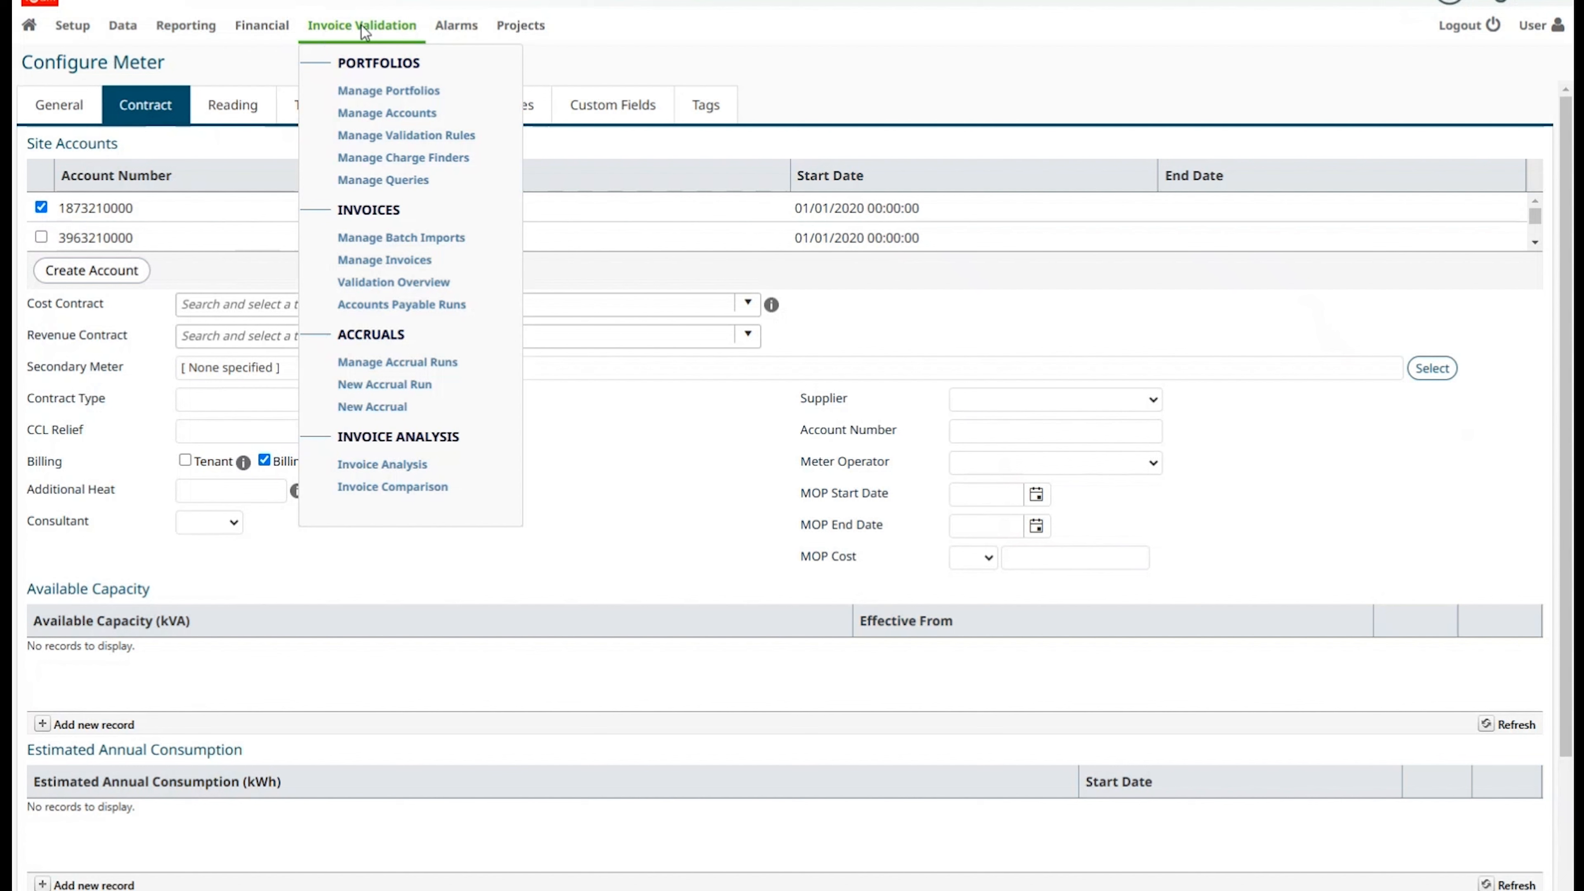
{"action": "left_click", "coordinate": [381, 113]}
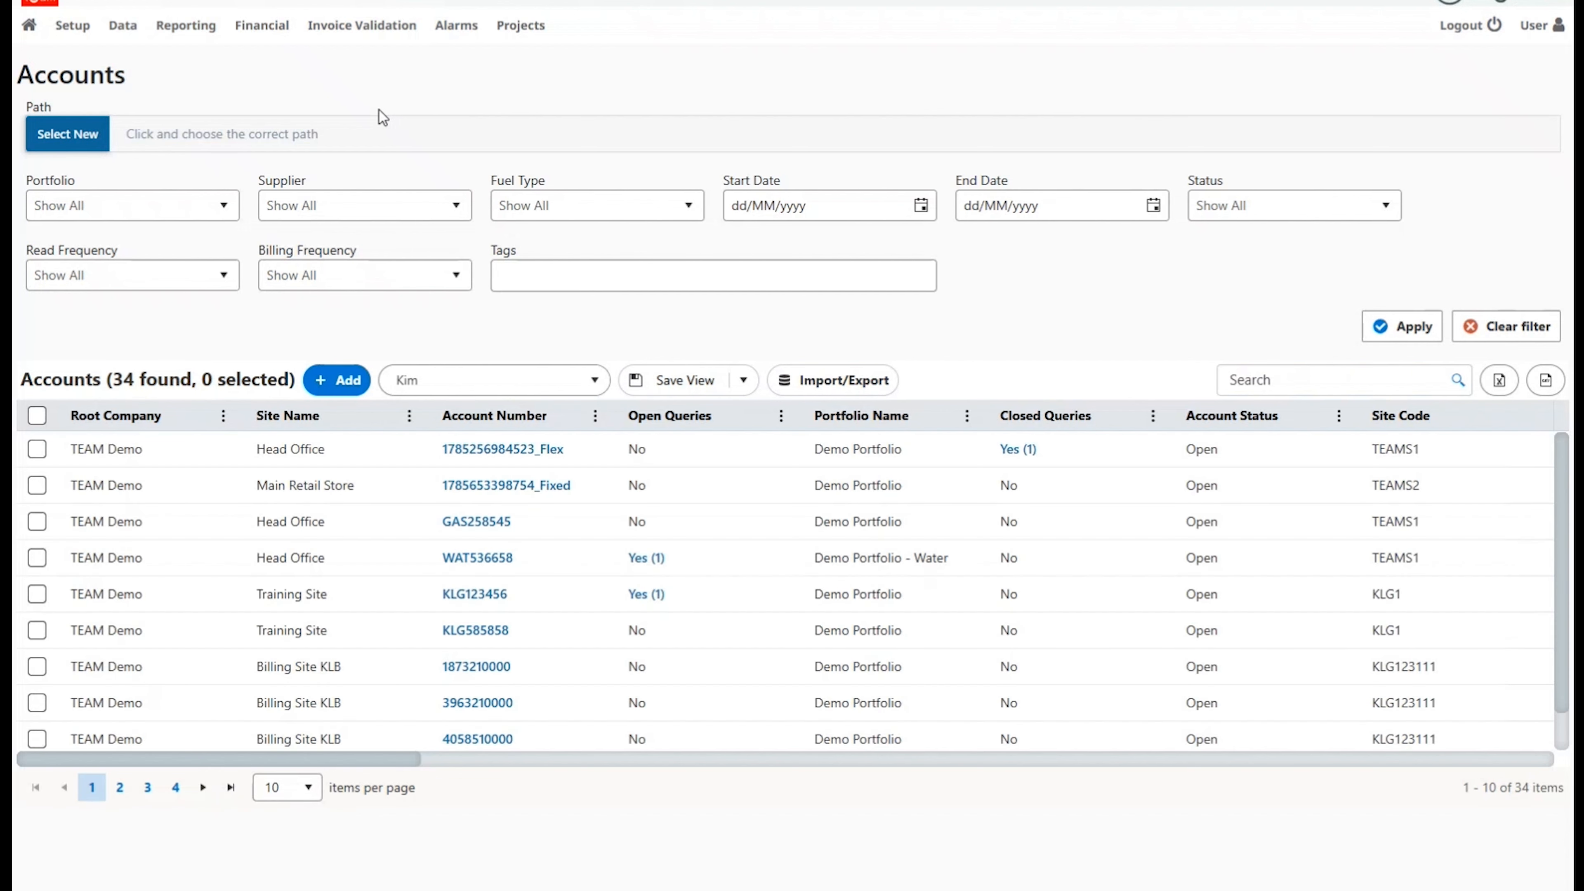
{"action": "left_click", "coordinate": [1326, 383]}
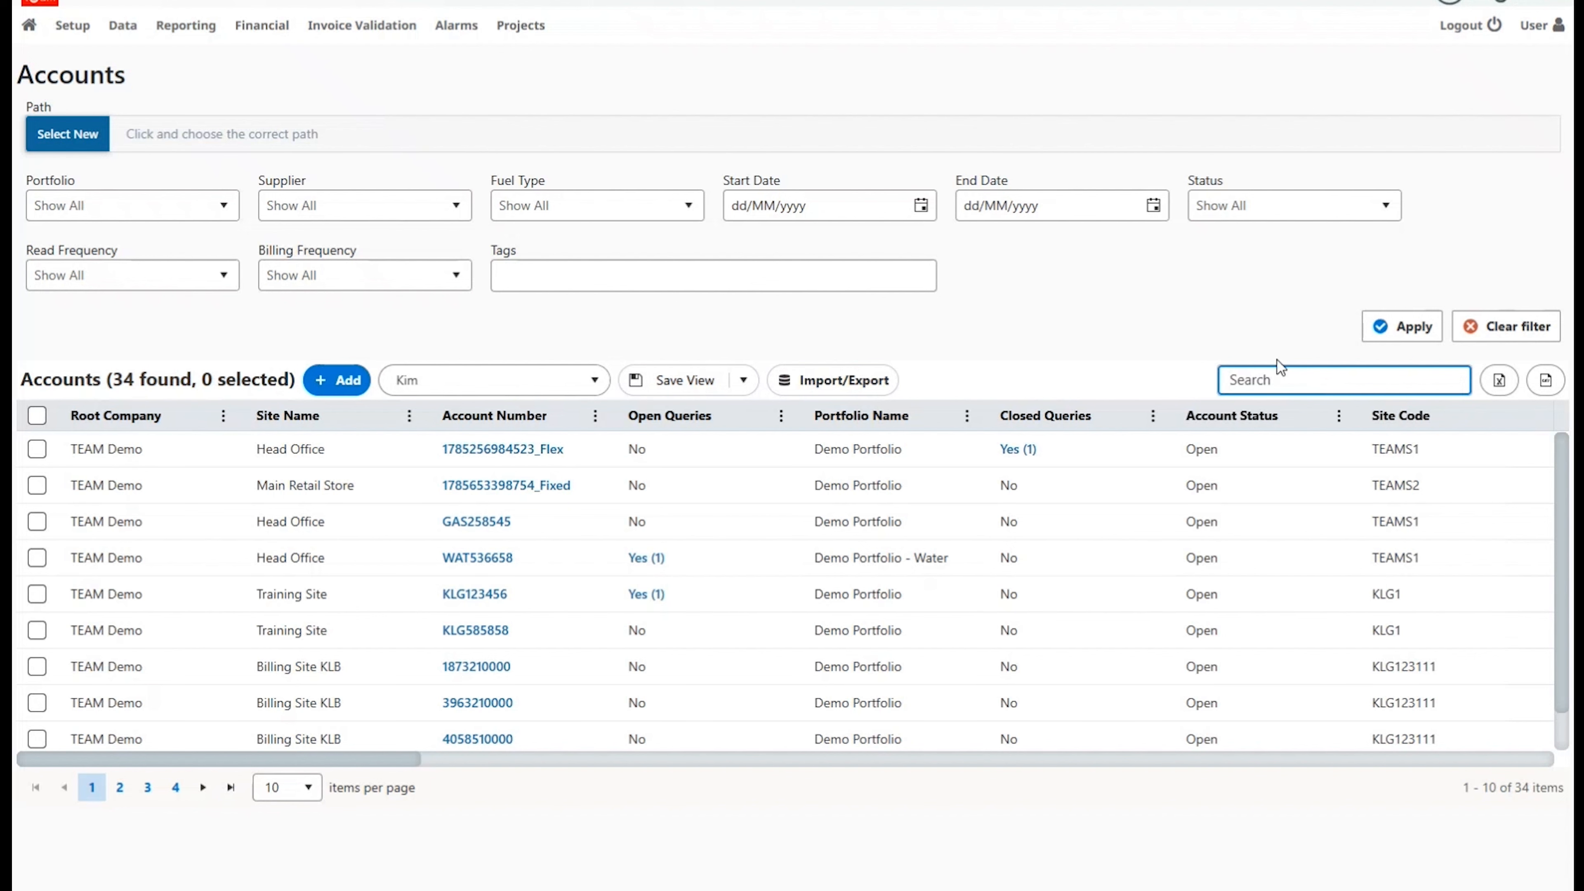
{"action": "type", "text": "18732"}
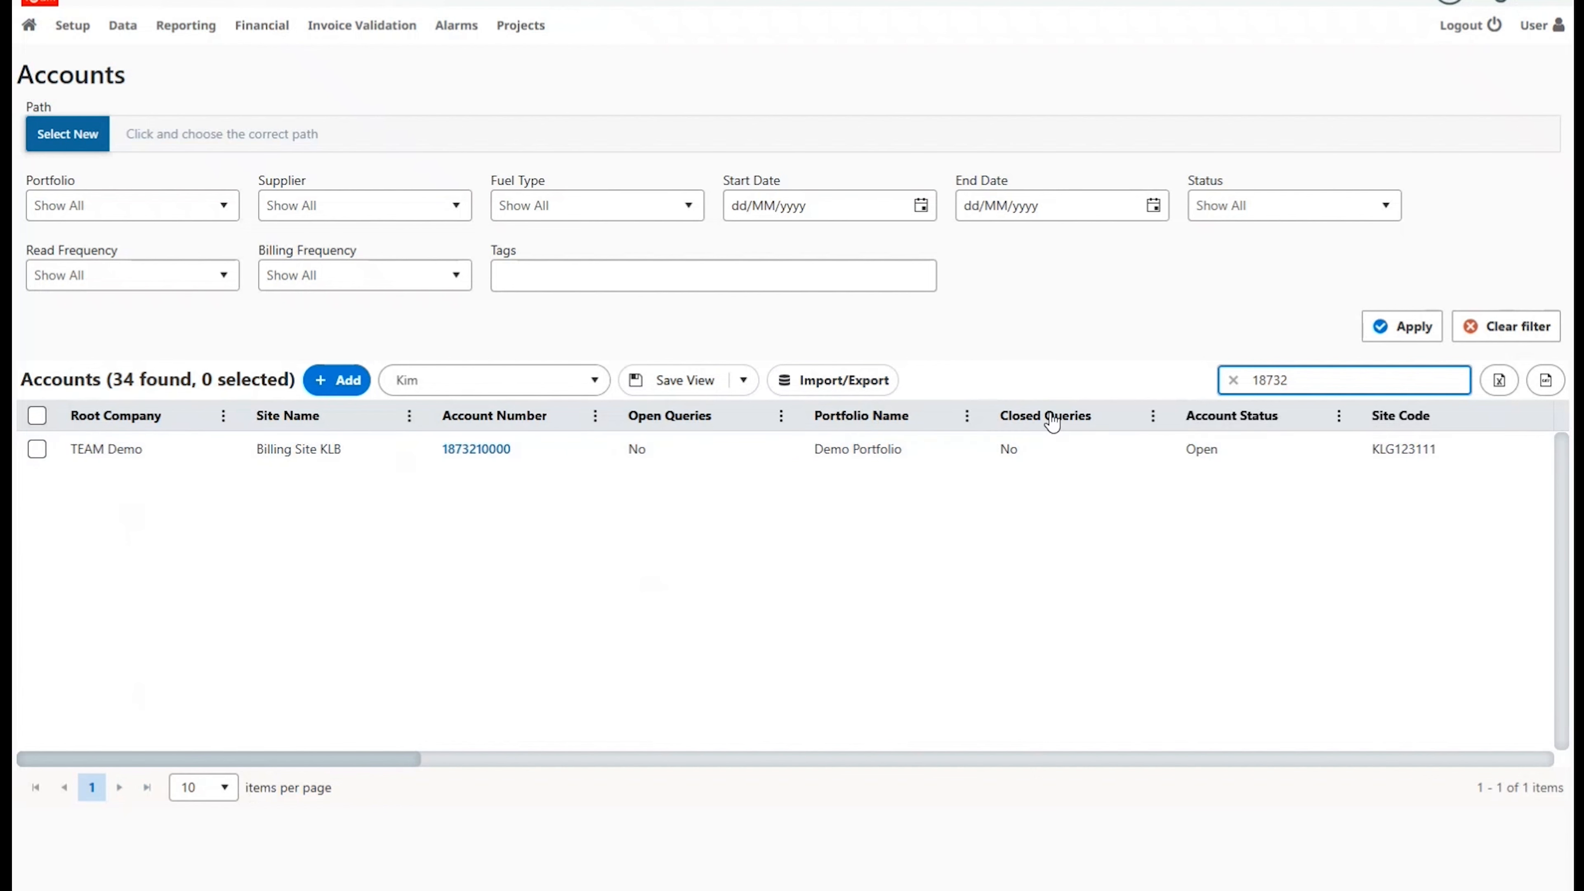
View the Billing Site KLB account's general details and linked meters, leaving them unedited
{"action": "mouse_move", "coordinate": [321, 762]}
{"action": "left_mouse_down"}
{"action": "mouse_move", "coordinate": [530, 788]}
{"action": "mouse_move", "coordinate": [1038, 794]}
{"action": "mouse_move", "coordinate": [297, 792]}
{"action": "mouse_move", "coordinate": [305, 749]}
{"action": "left_mouse_up"}
{"action": "left_click", "coordinate": [489, 454]}
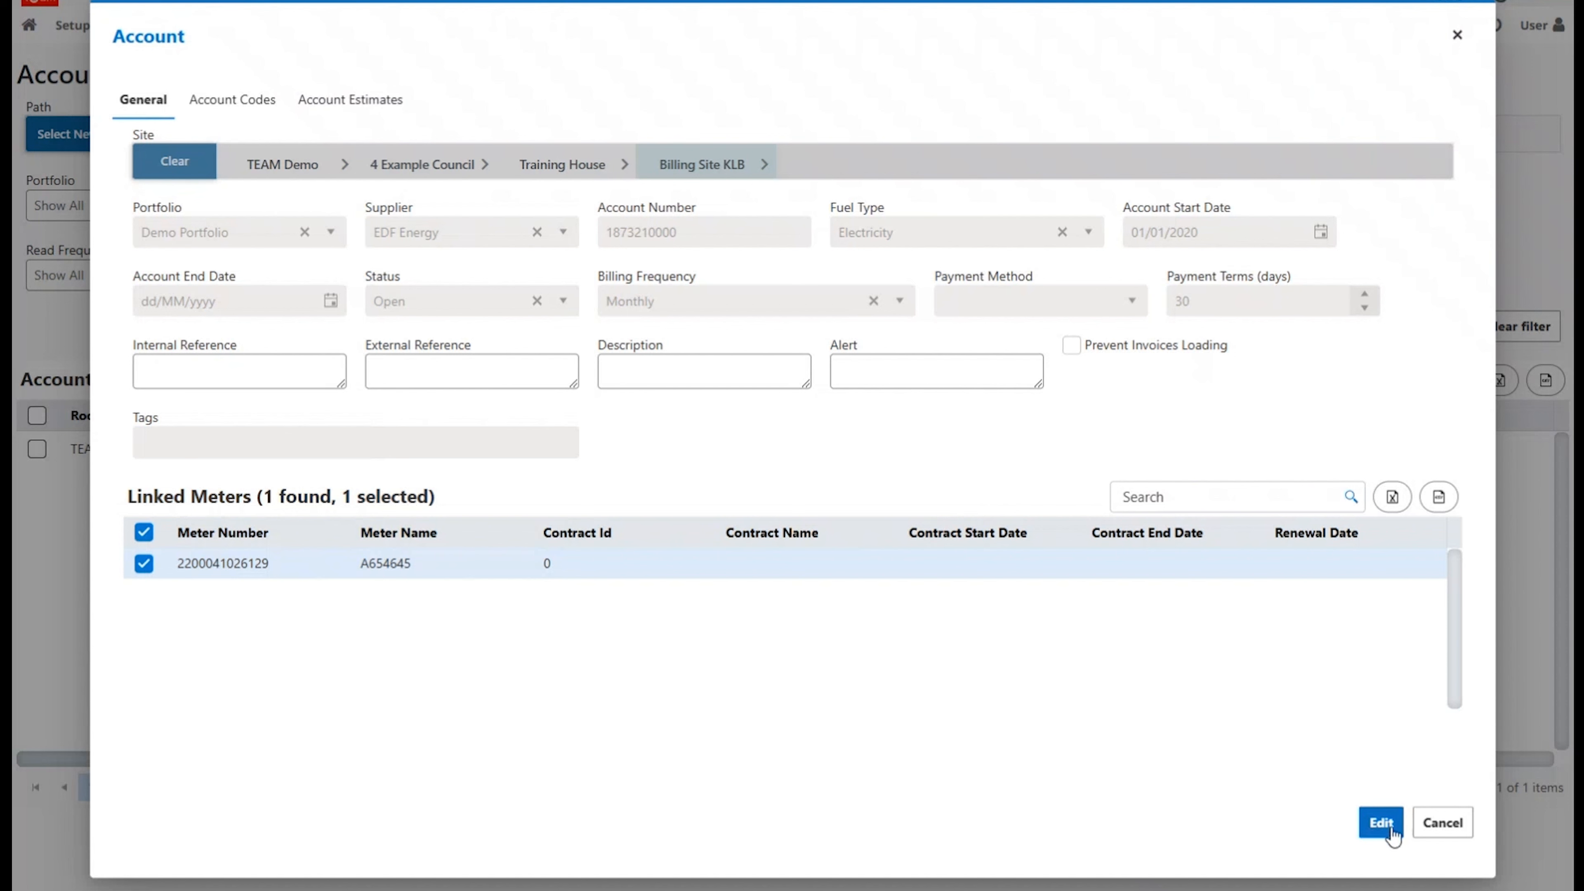
{"action": "left_click", "coordinate": [1444, 830]}
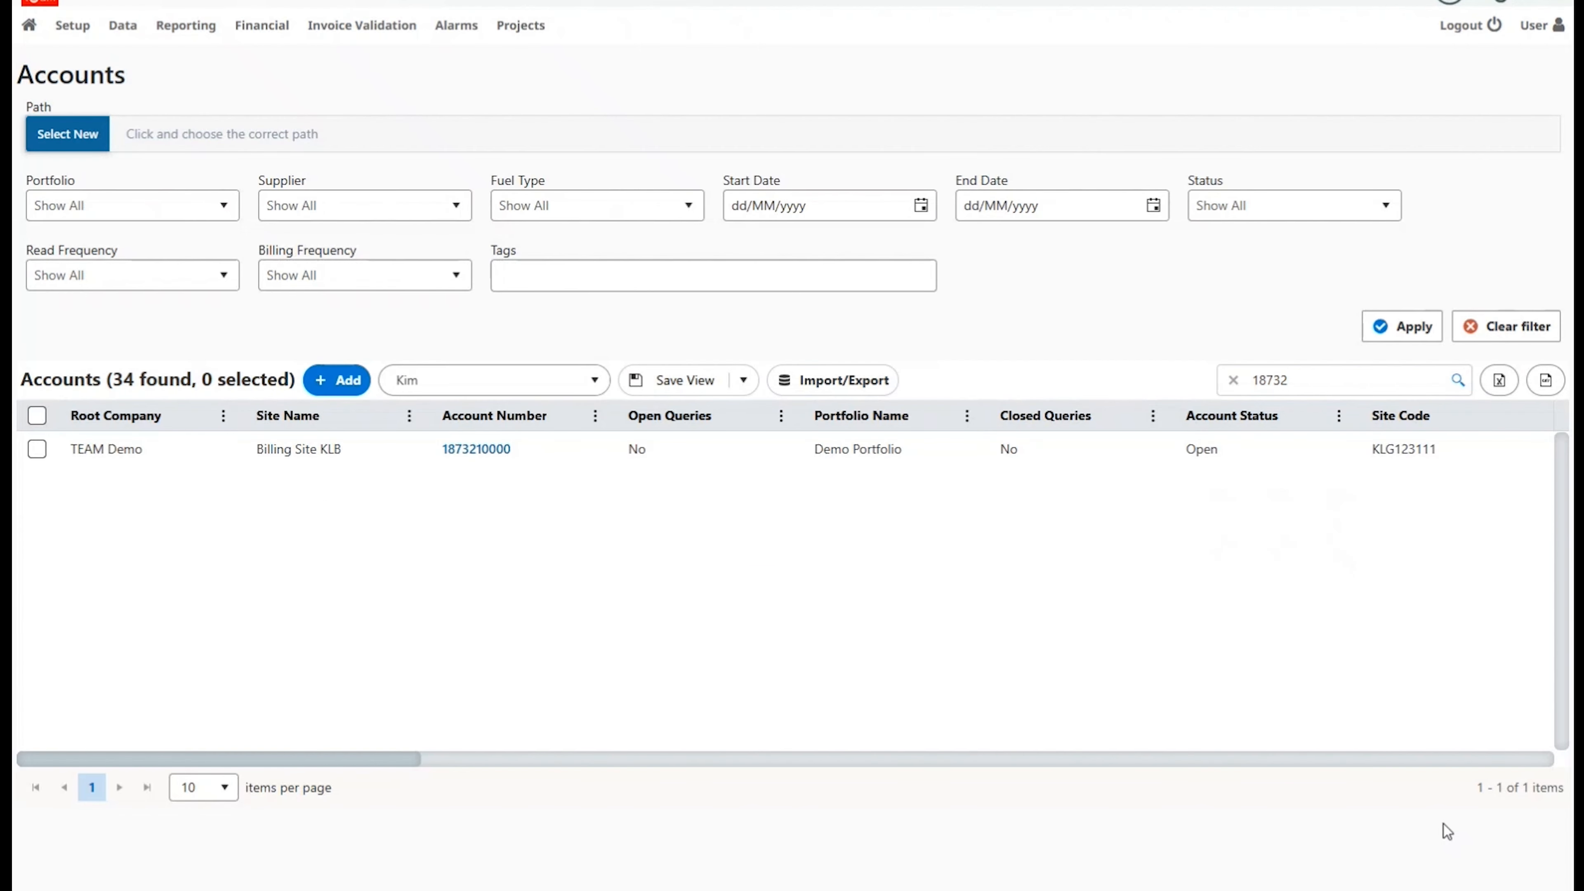
Show the invoices belonging to the Billing Site KLB account
{"action": "right_click", "coordinate": [561, 453]}
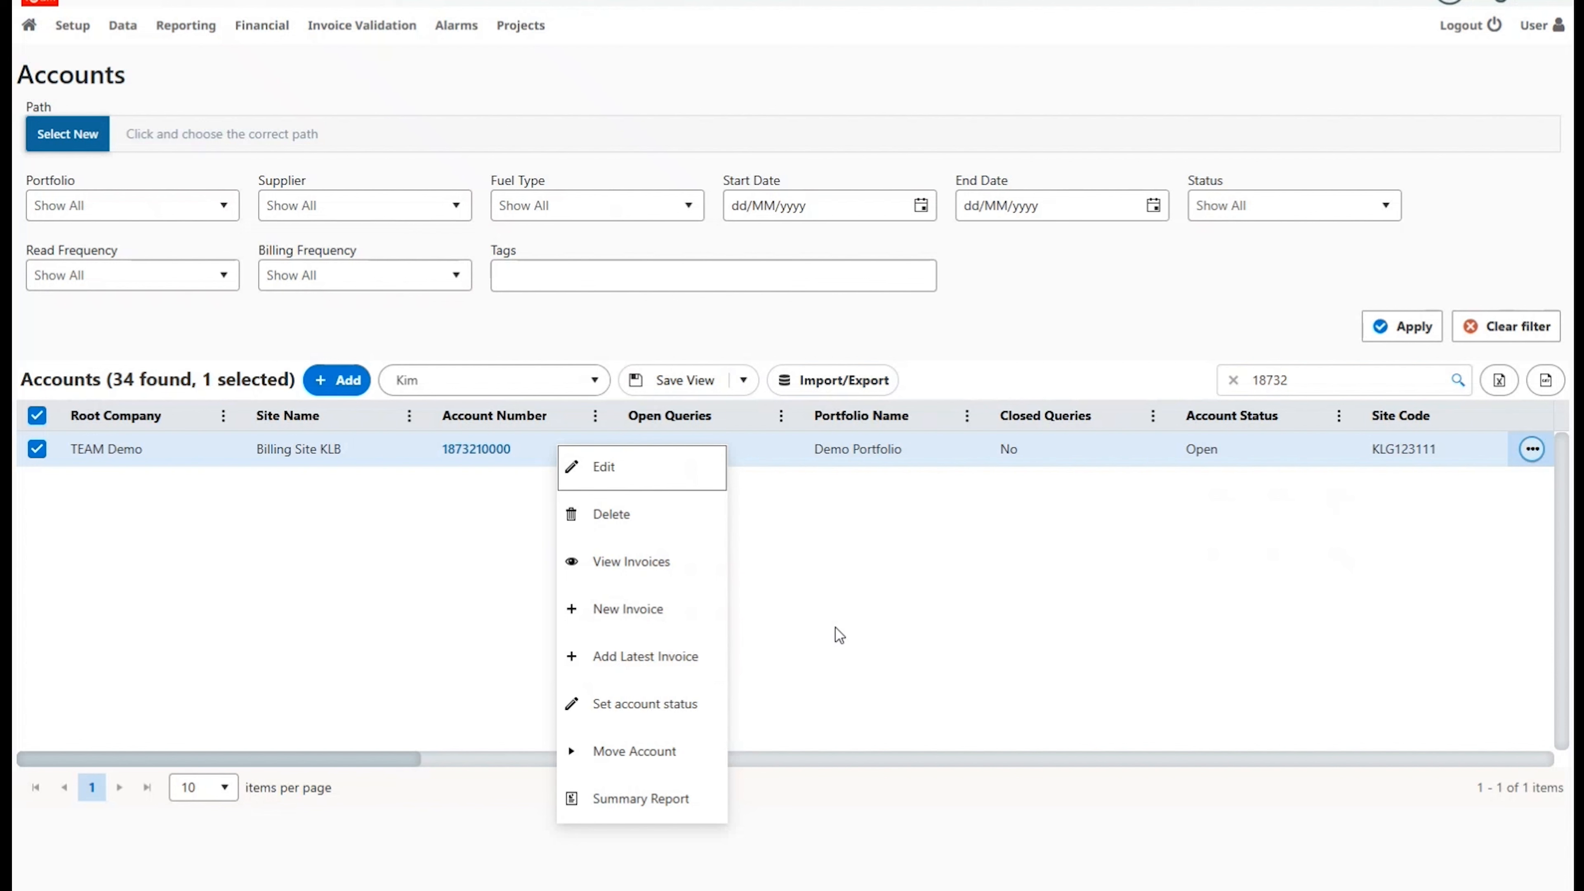
{"action": "left_click", "coordinate": [626, 578]}
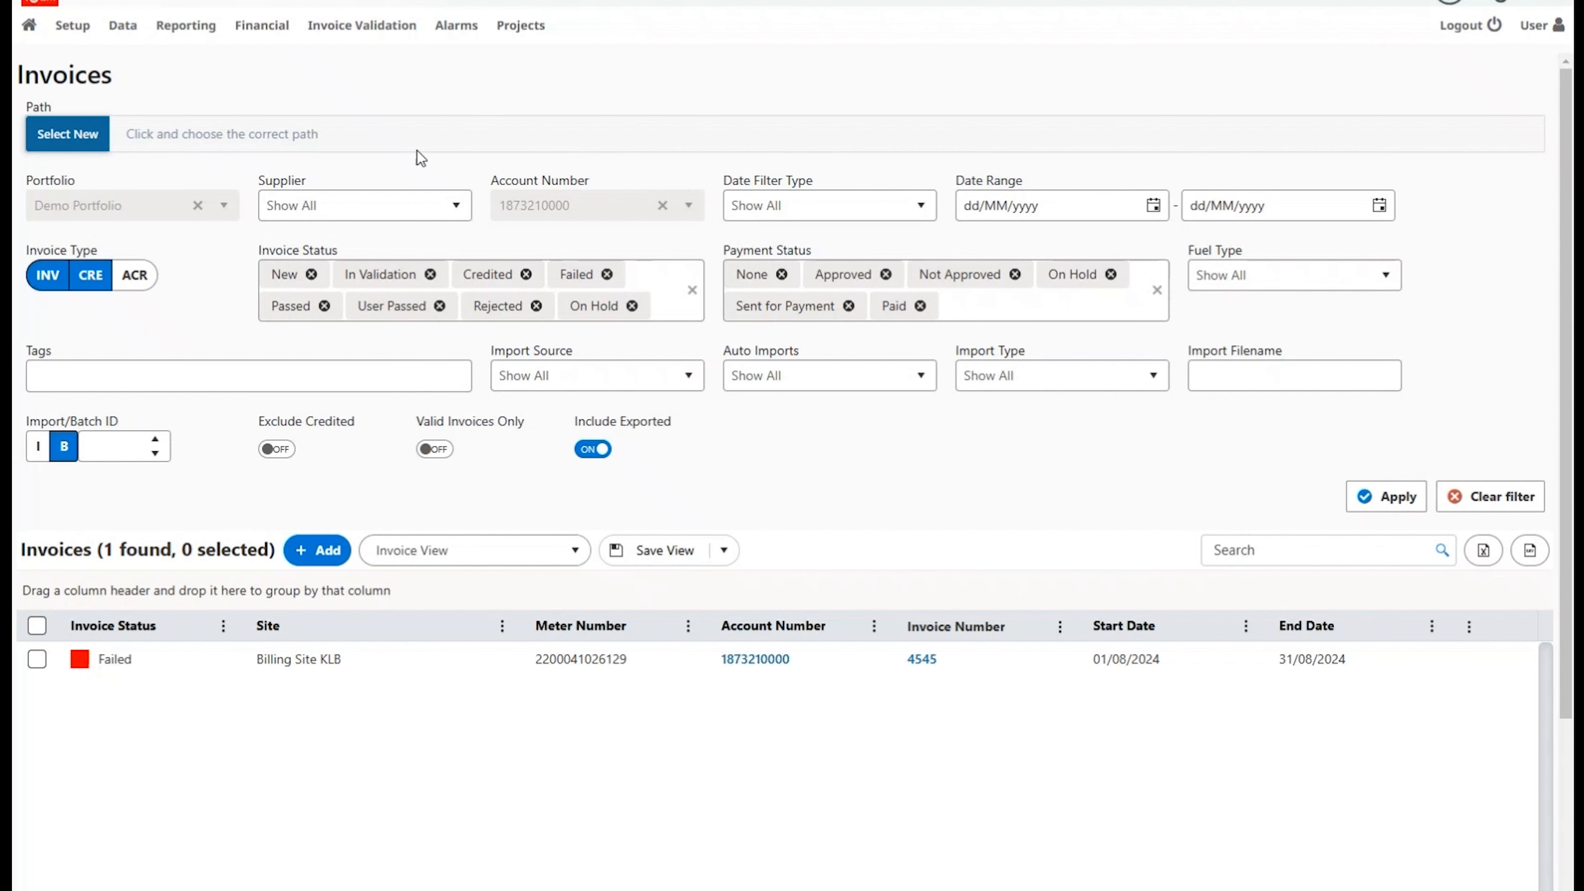
{"action": "mouse_move", "coordinate": [368, 37]}
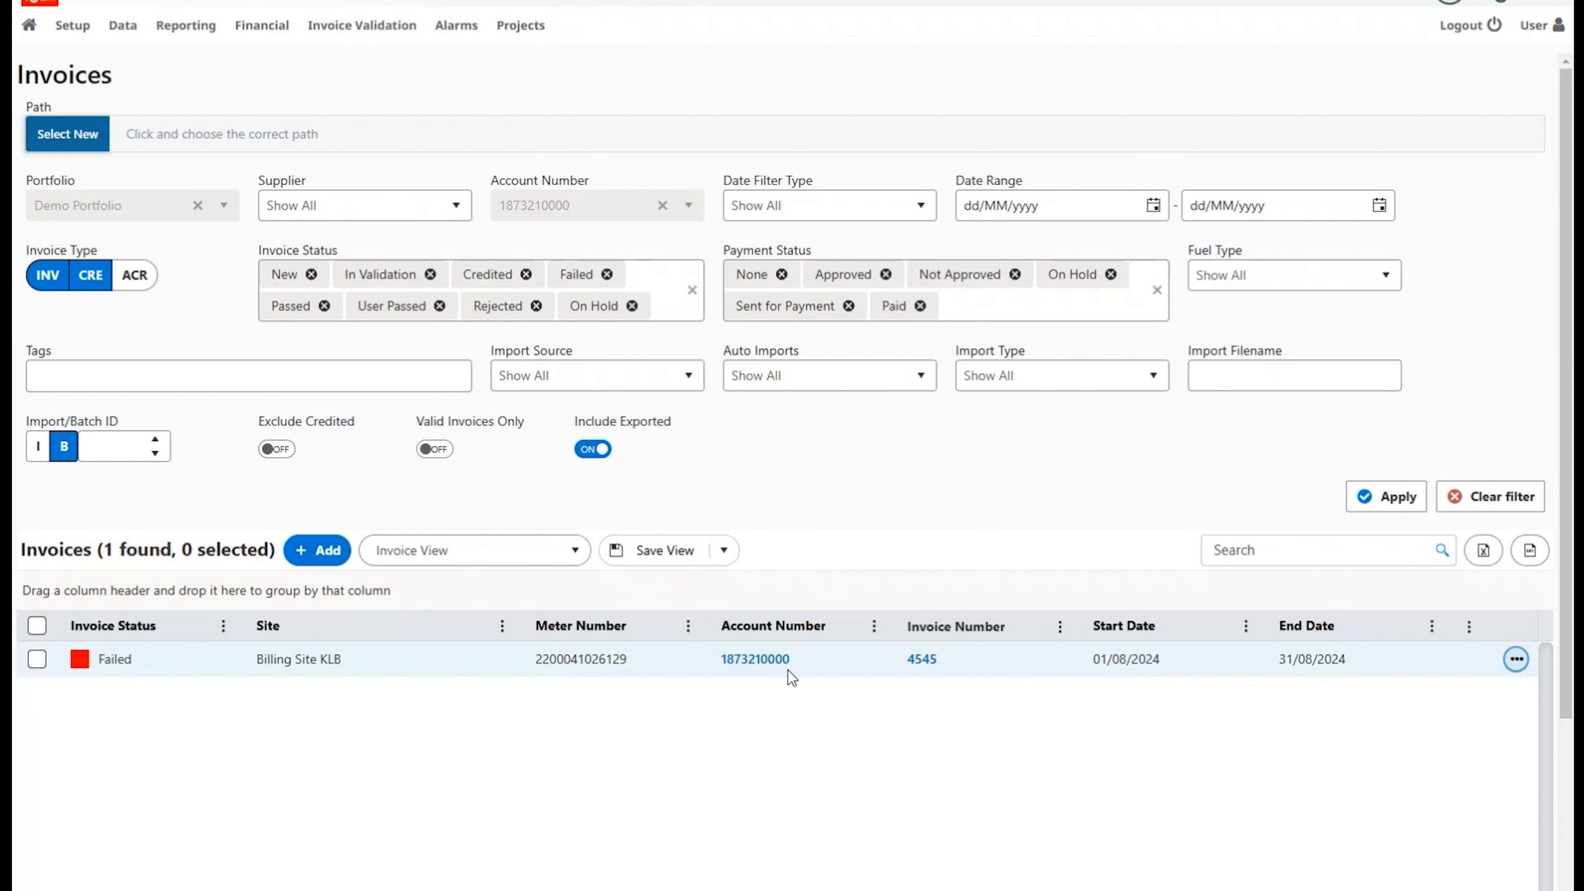
Check the actions available for the August 2024 invoice and view the details of its account
{"action": "right_click", "coordinate": [680, 660]}
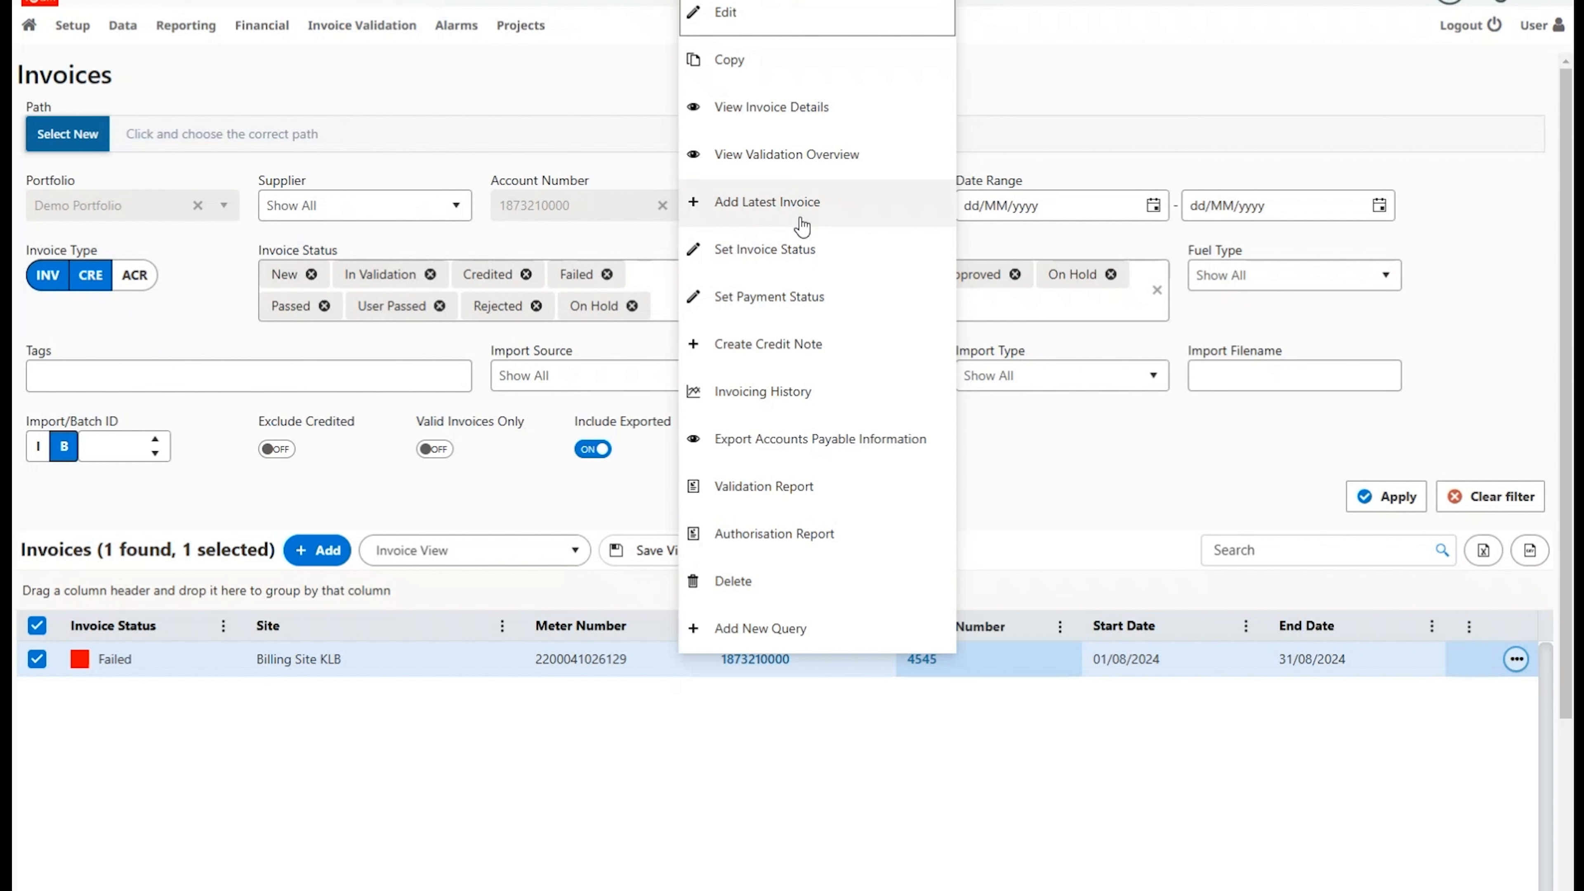
{"action": "left_click", "coordinate": [829, 752]}
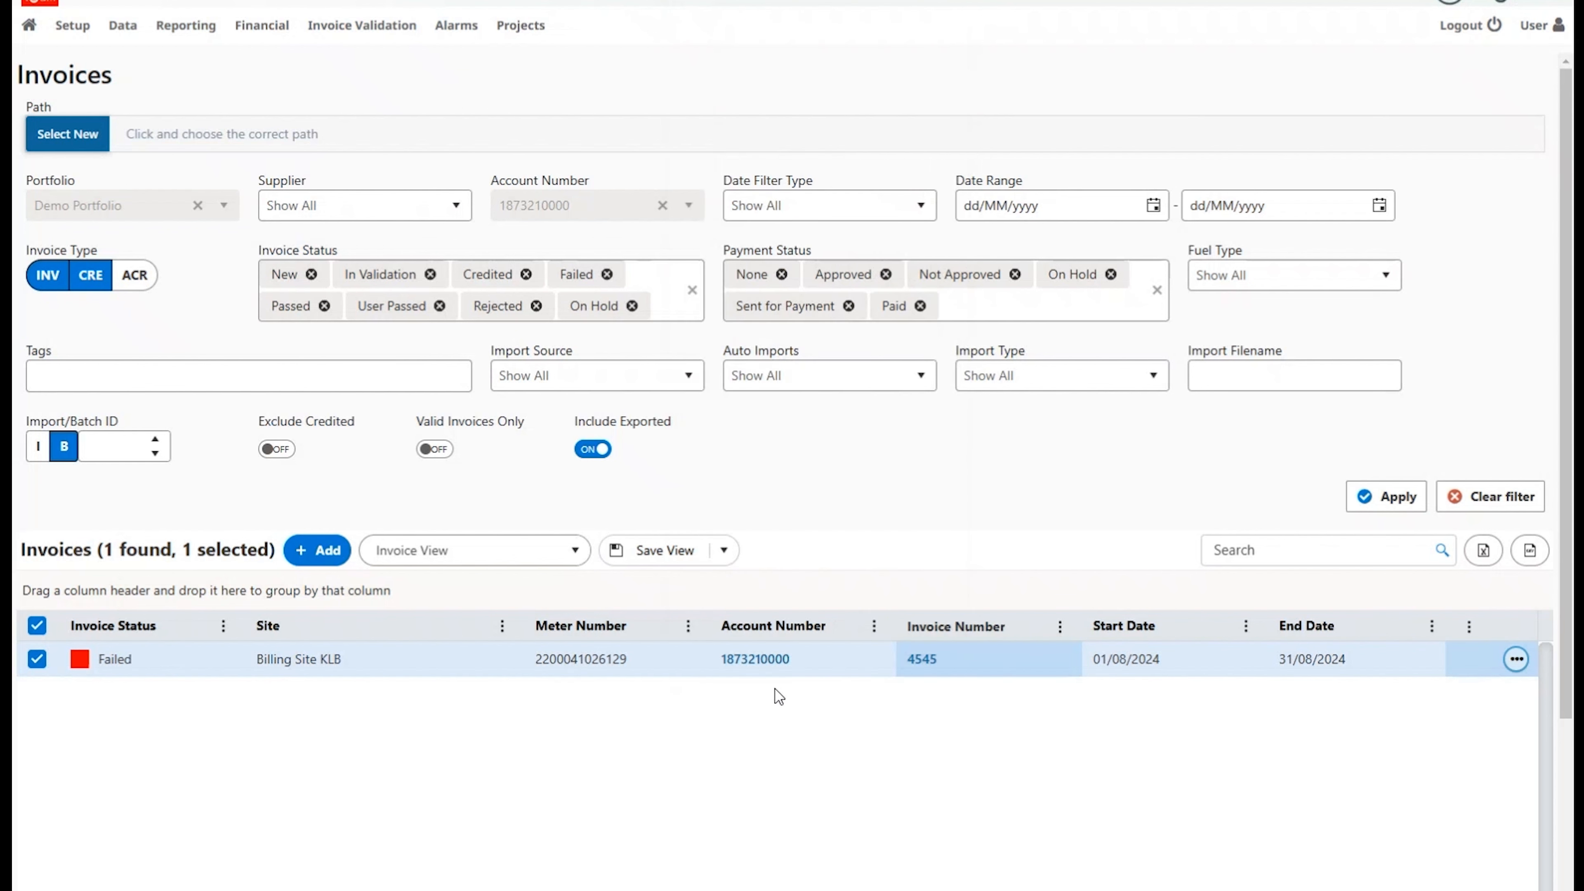
{"action": "left_click", "coordinate": [756, 660]}
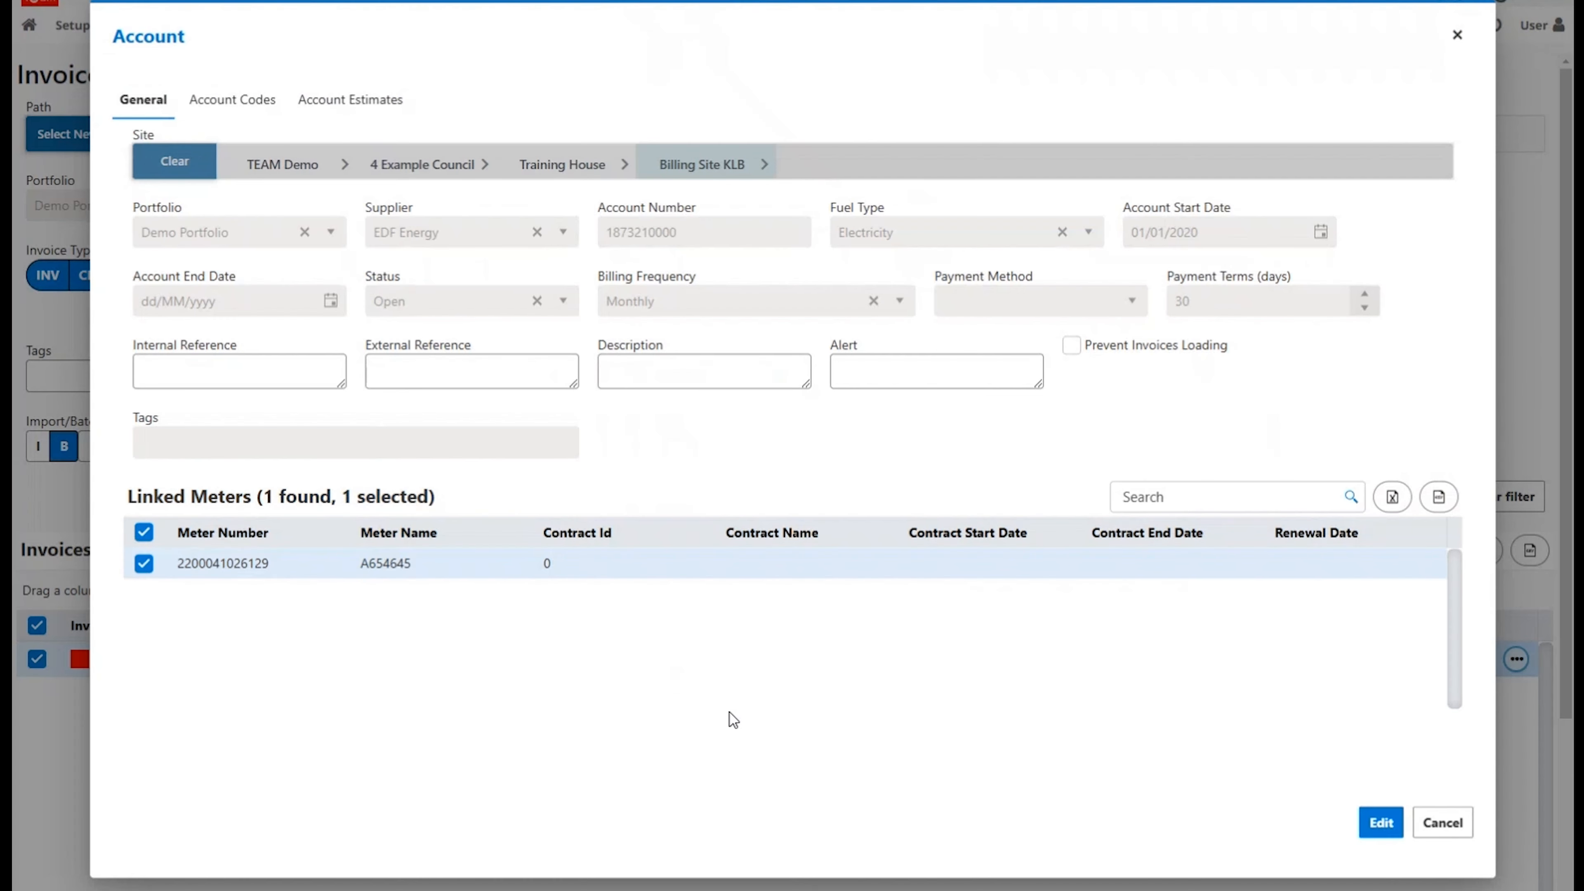
{"action": "left_click", "coordinate": [1456, 824]}
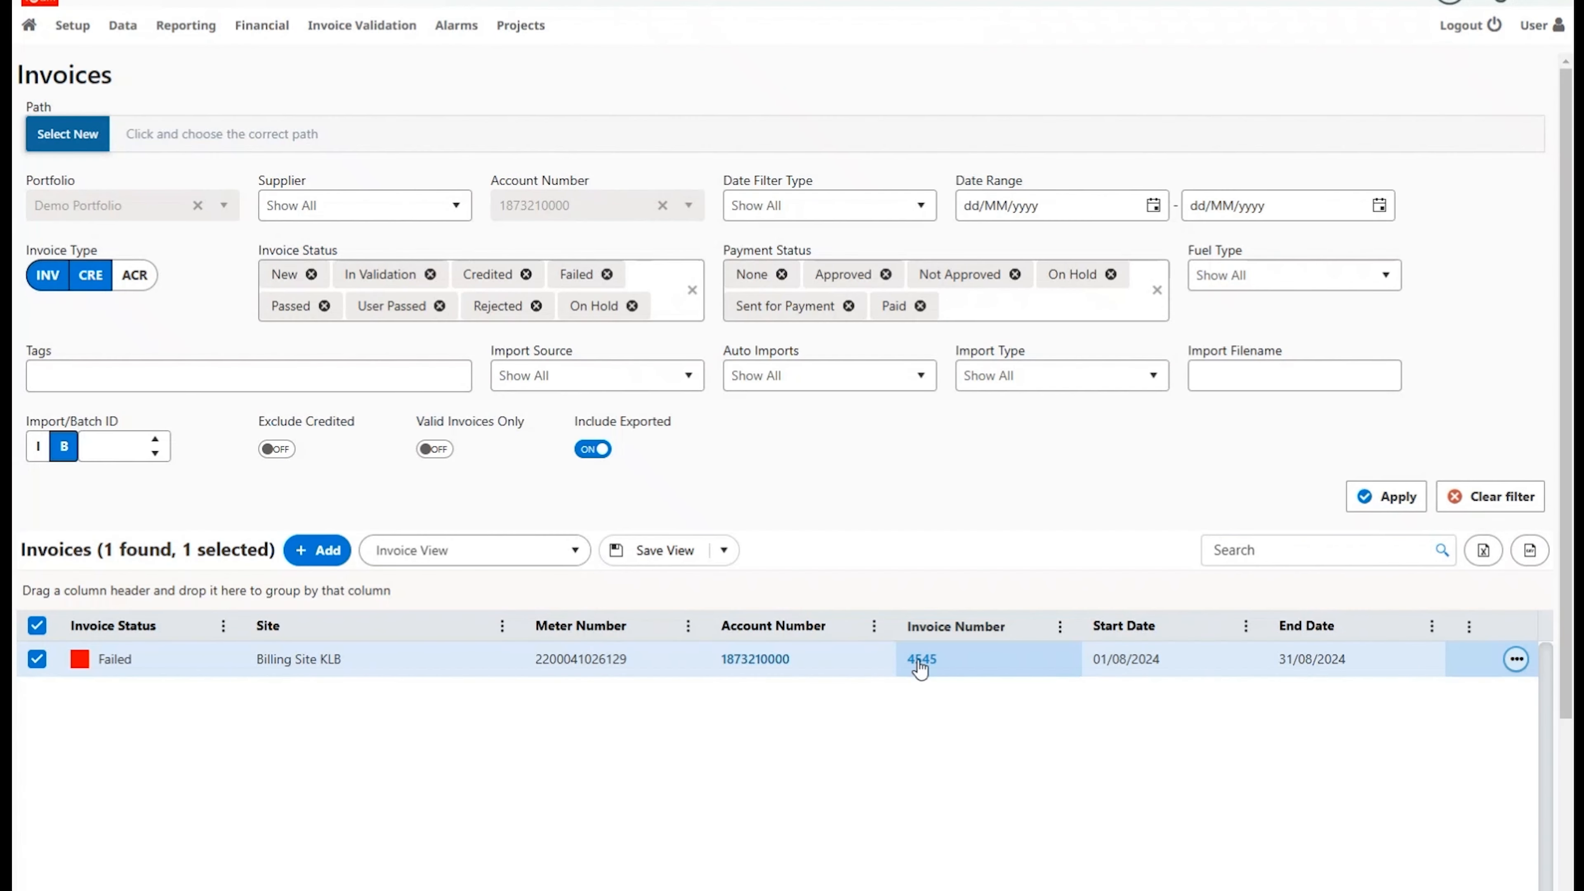
Open the August 2024 invoice and review its details, consumption and charges summary
{"action": "left_click", "coordinate": [920, 660]}
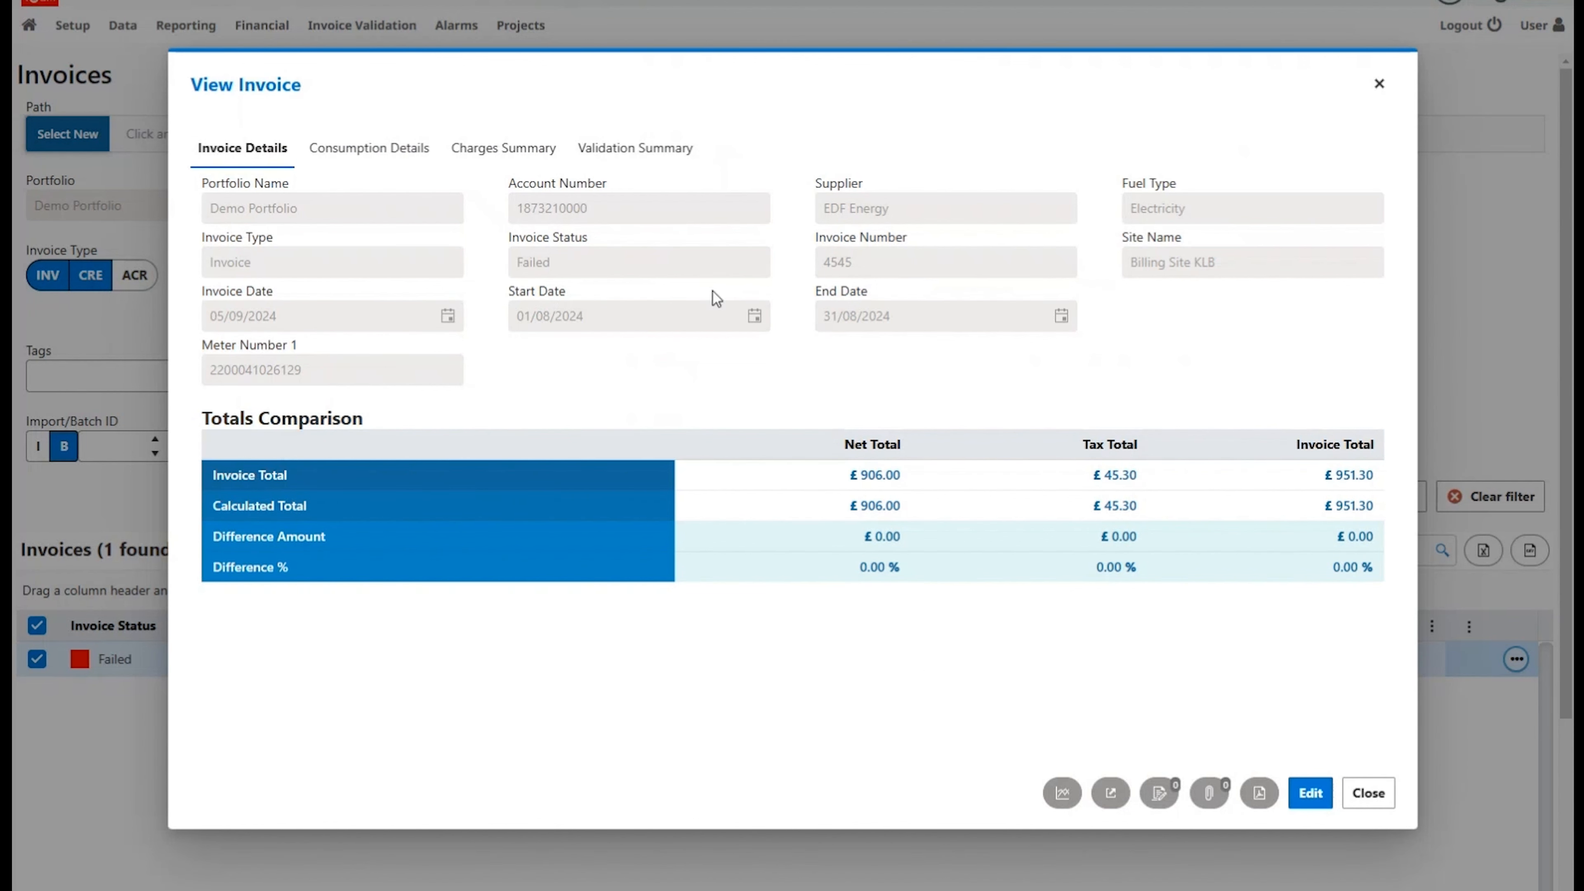
{"action": "left_click", "coordinate": [373, 160]}
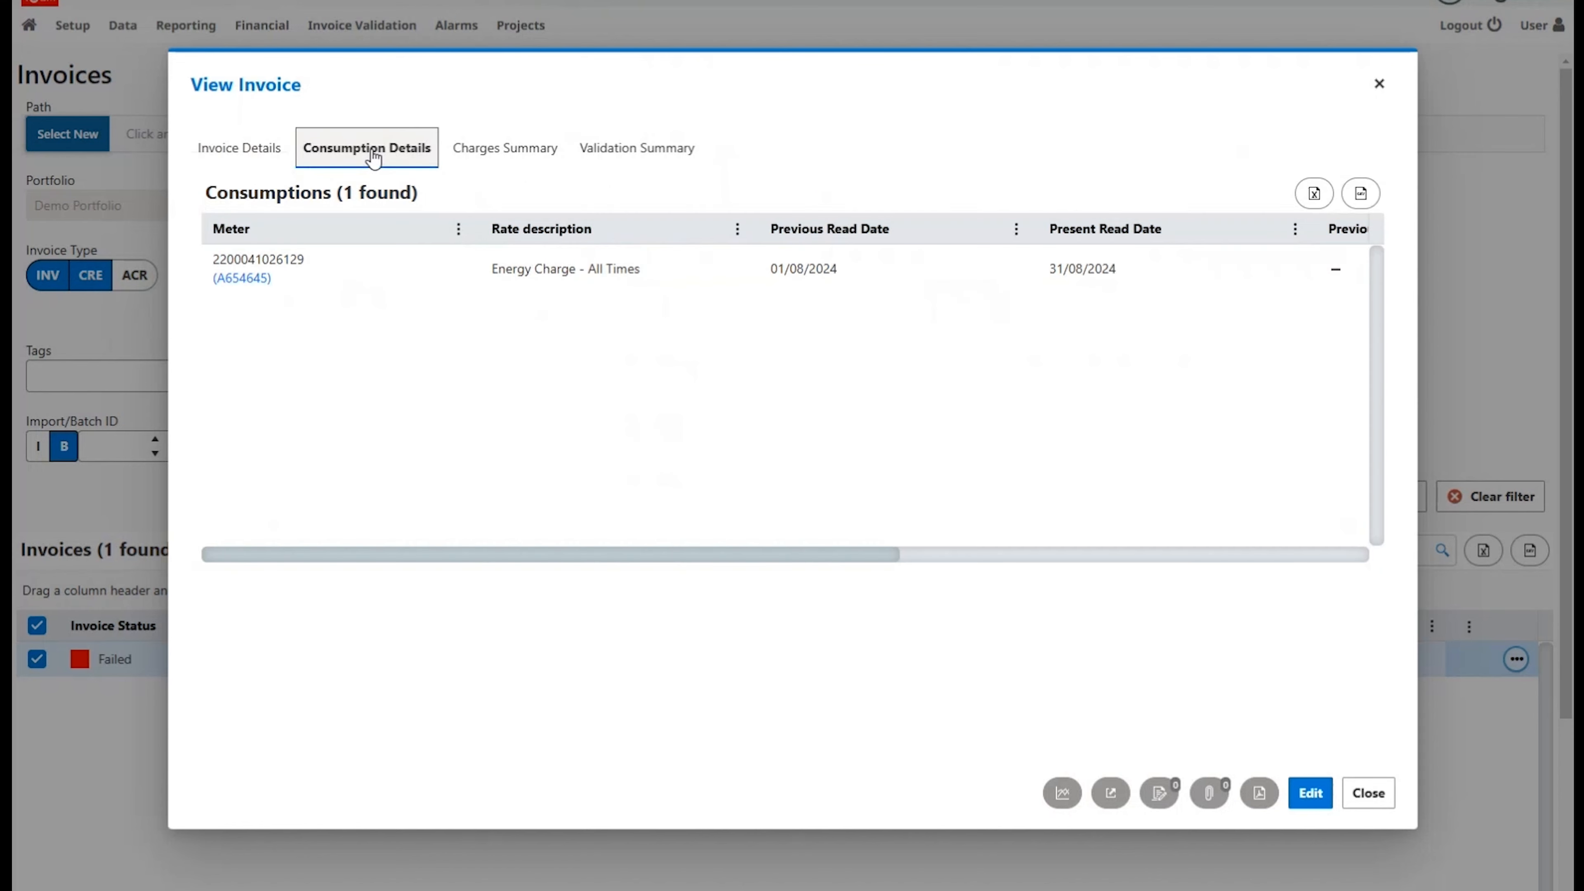
{"action": "left_click_drag", "start_coordinate": [584, 557], "coordinate": [1036, 594]}
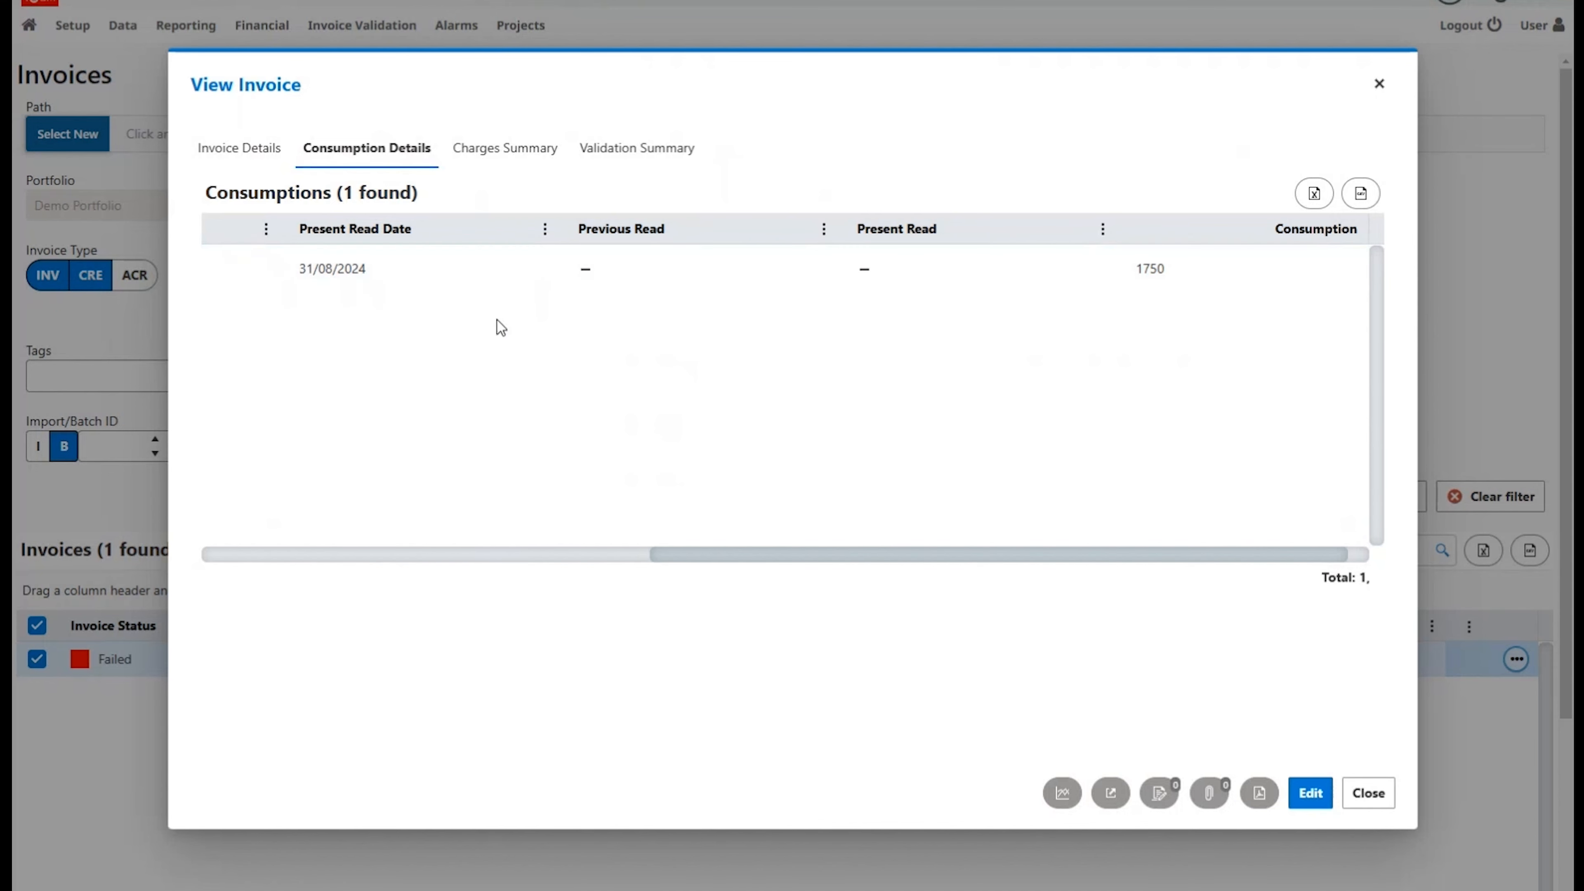
{"action": "left_click", "coordinate": [515, 163]}
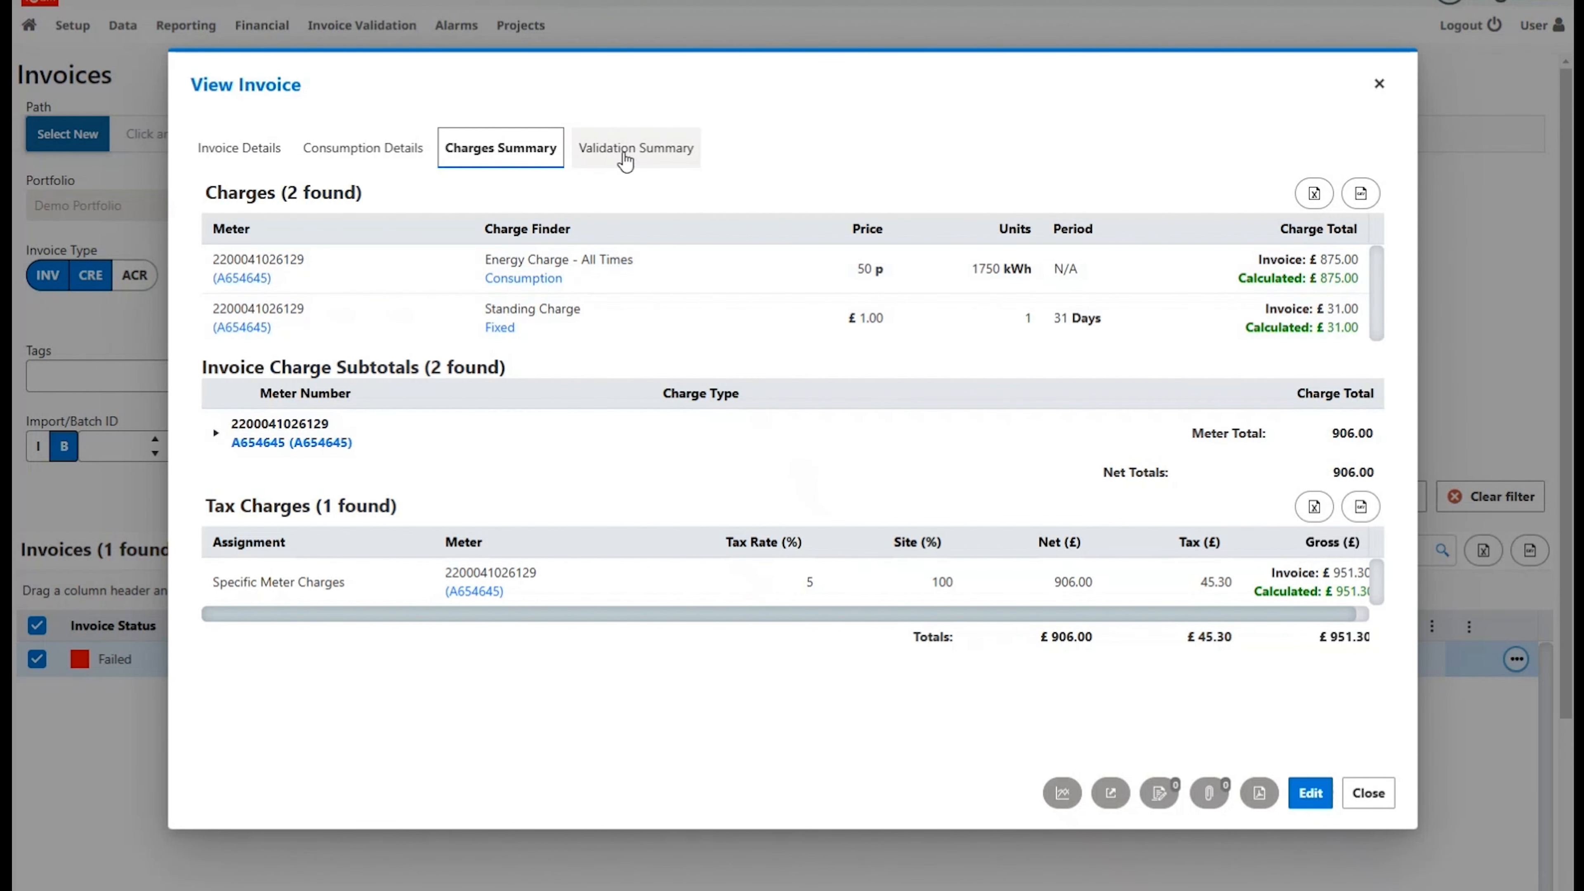
Examine the invoice's validation summary by expanding the Cost / Usage, Reads / Usage and Invoice vs Calculated checks
{"action": "left_click", "coordinate": [625, 161]}
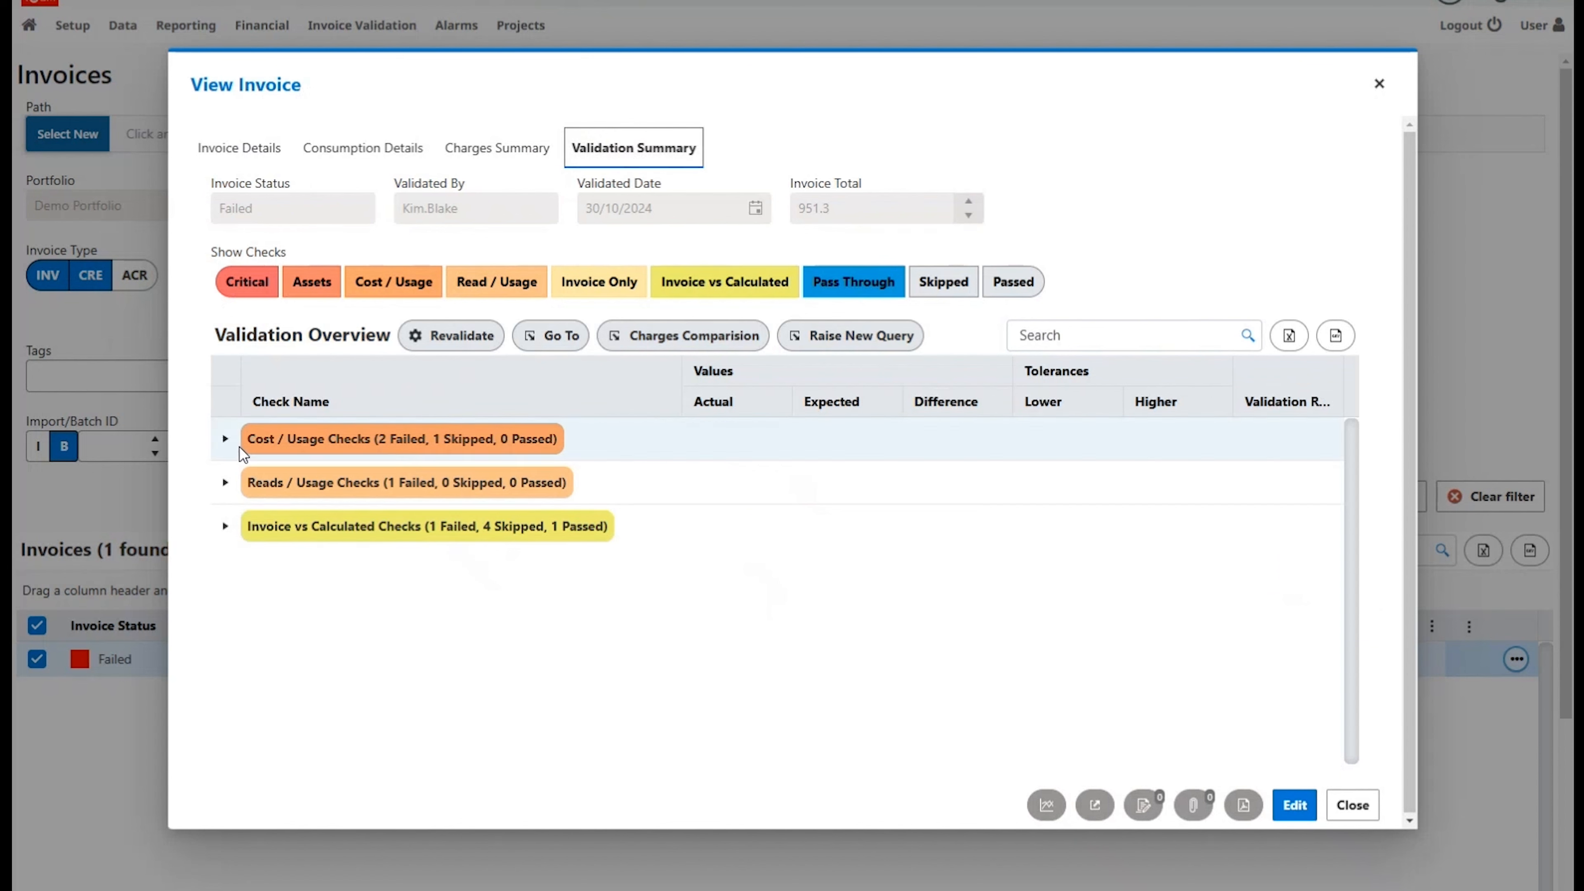
{"action": "left_click", "coordinate": [226, 441]}
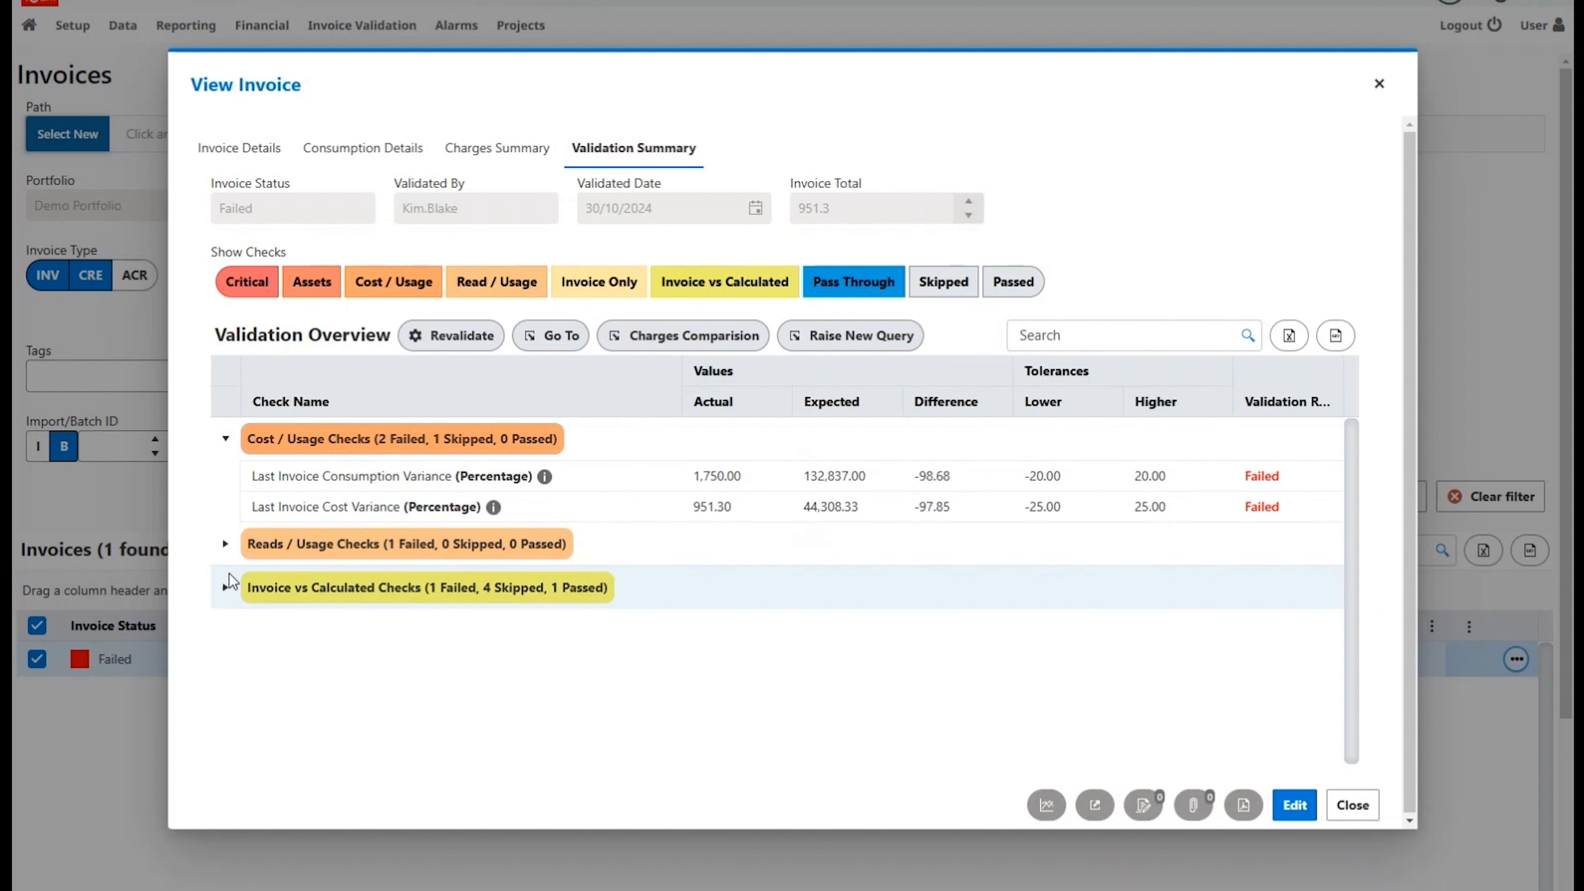
{"action": "left_click", "coordinate": [225, 545]}
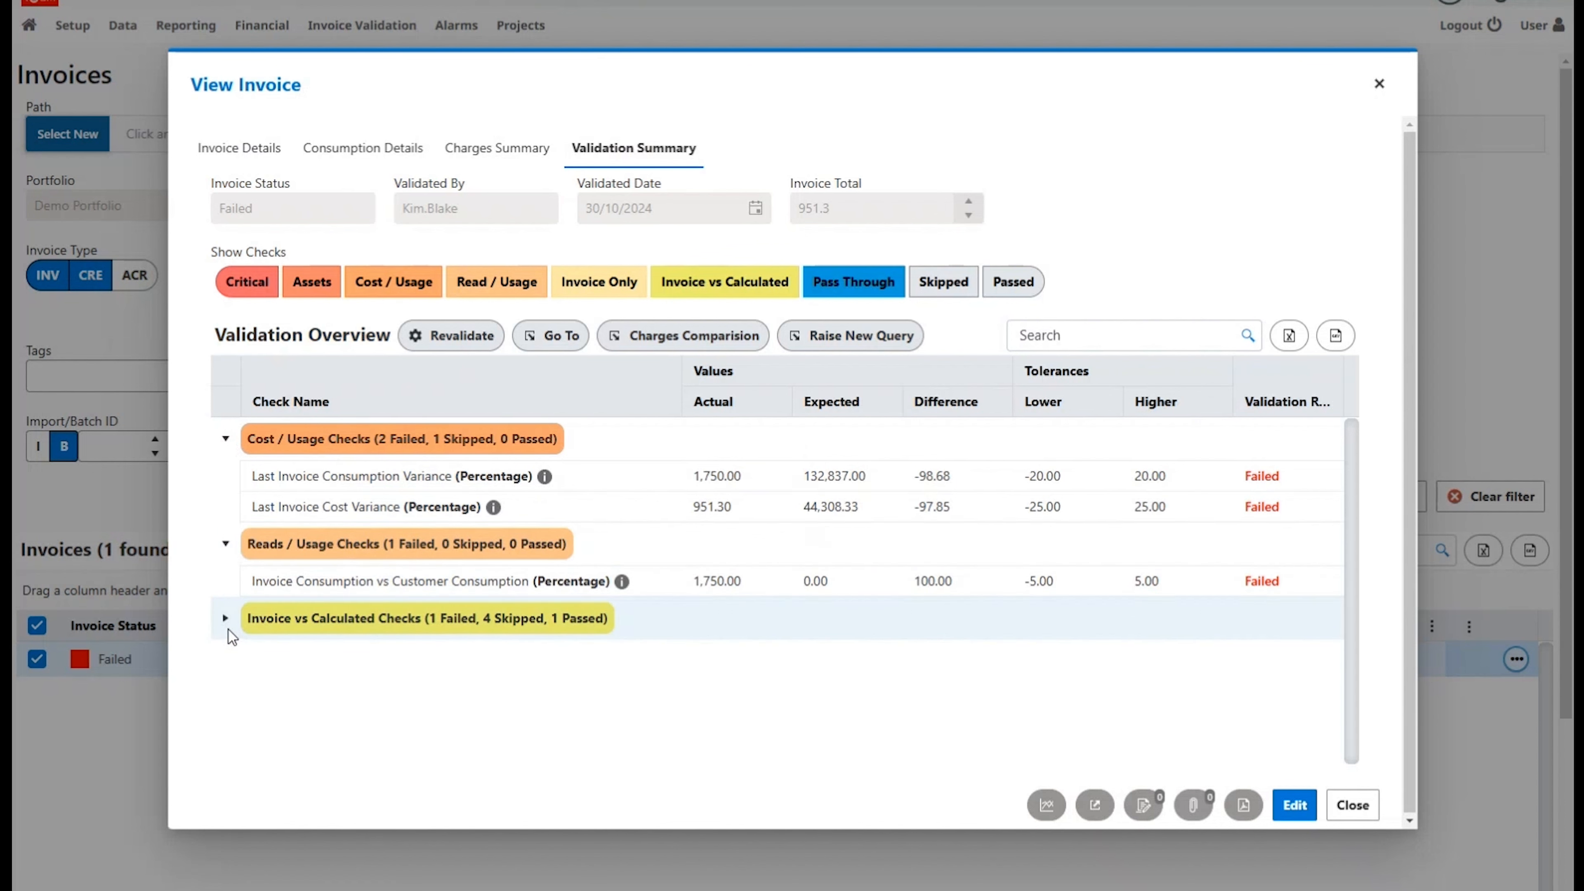
{"action": "left_click", "coordinate": [226, 620]}
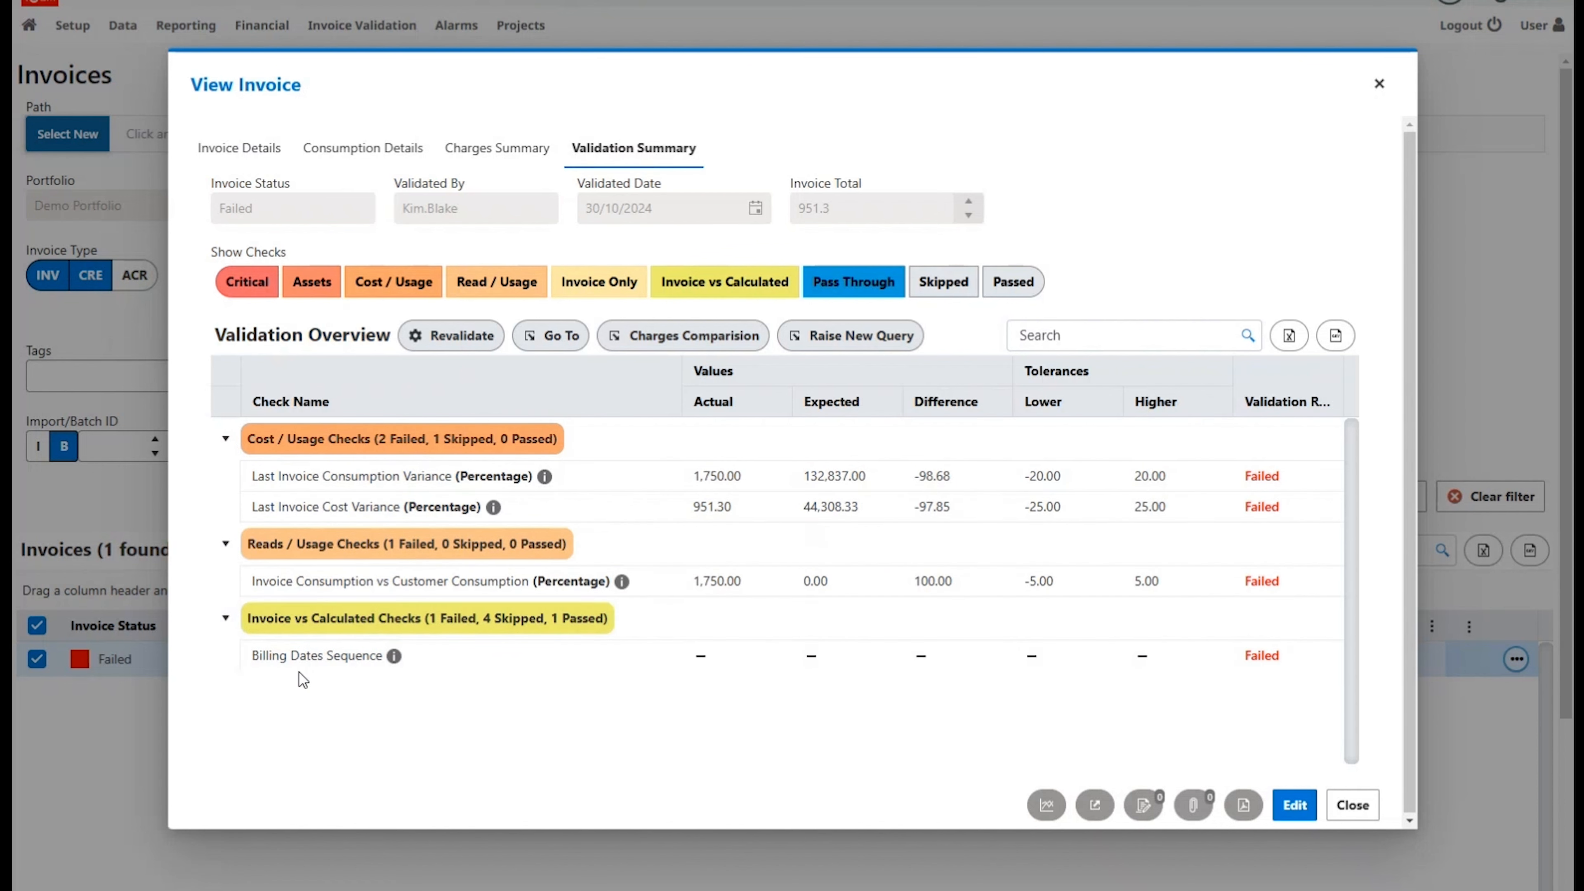
Temporarily show the skipped and passed validation checks, hide them again, and close the invoice
{"action": "left_click", "coordinate": [946, 284]}
{"action": "left_click", "coordinate": [1012, 282]}
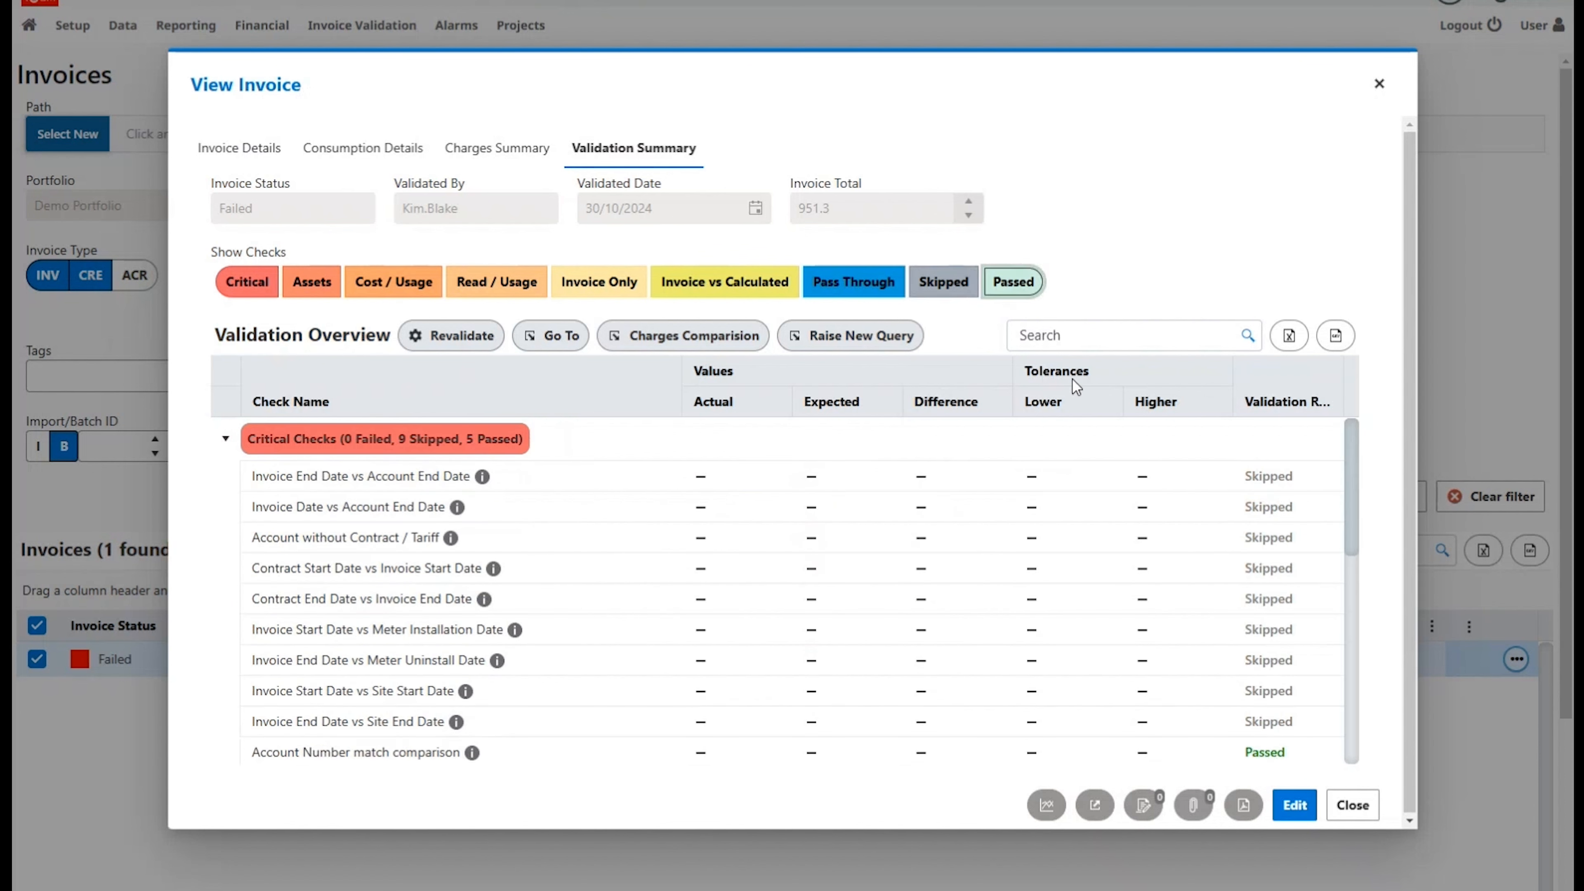
{"action": "left_click", "coordinate": [1012, 287]}
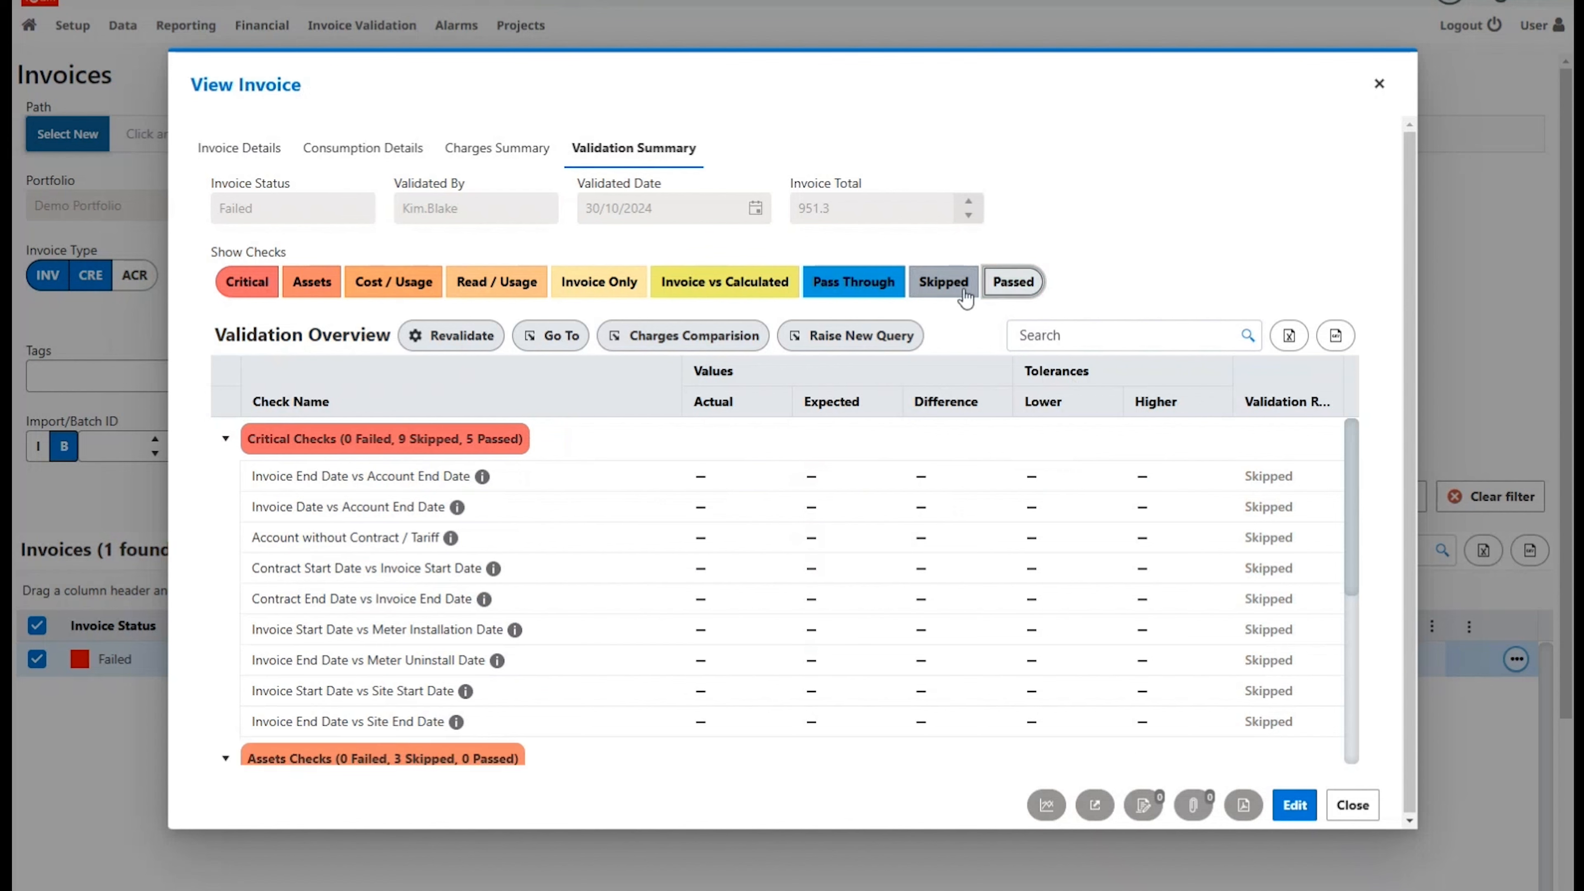
{"action": "left_click", "coordinate": [954, 286]}
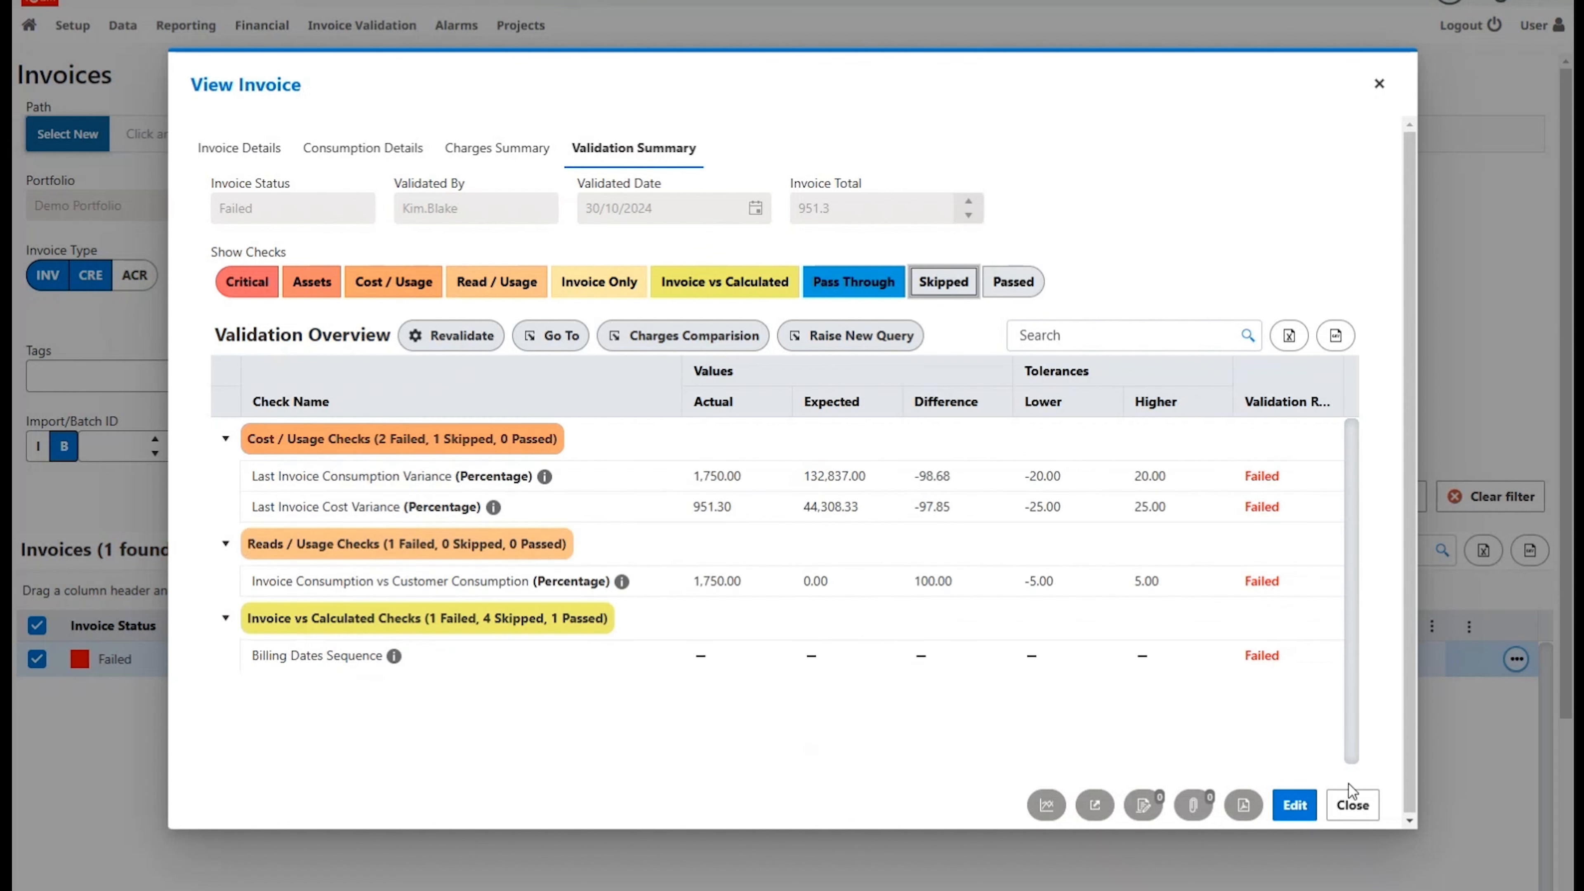
{"action": "left_click", "coordinate": [1352, 806]}
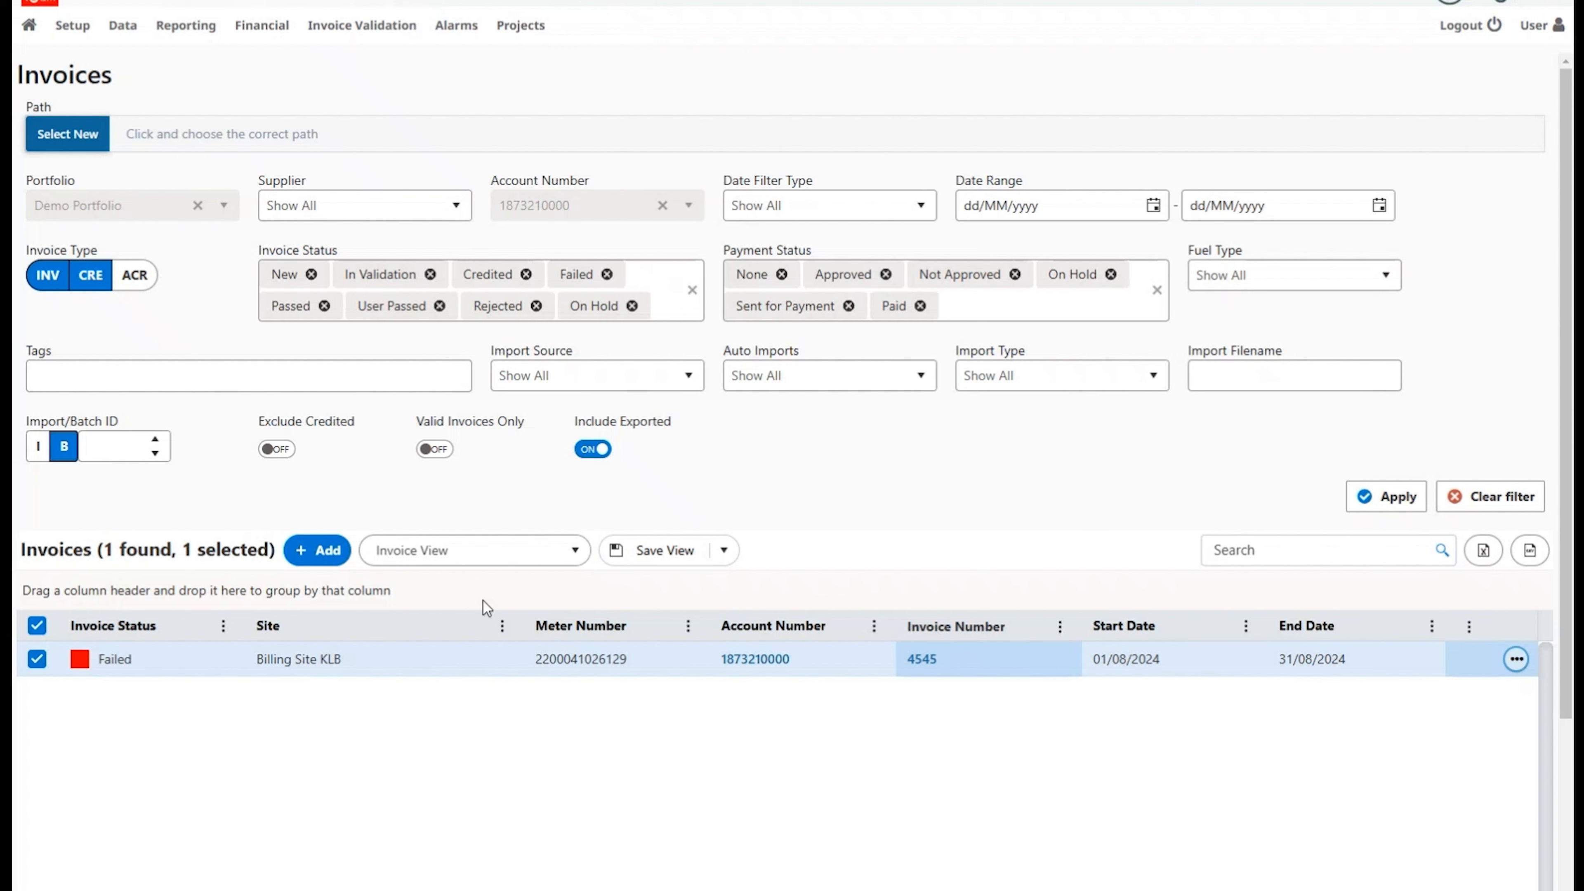
Add a latest invoice based on the August 2024 invoice and enter its invoice number
{"action": "right_click", "coordinate": [458, 665]}
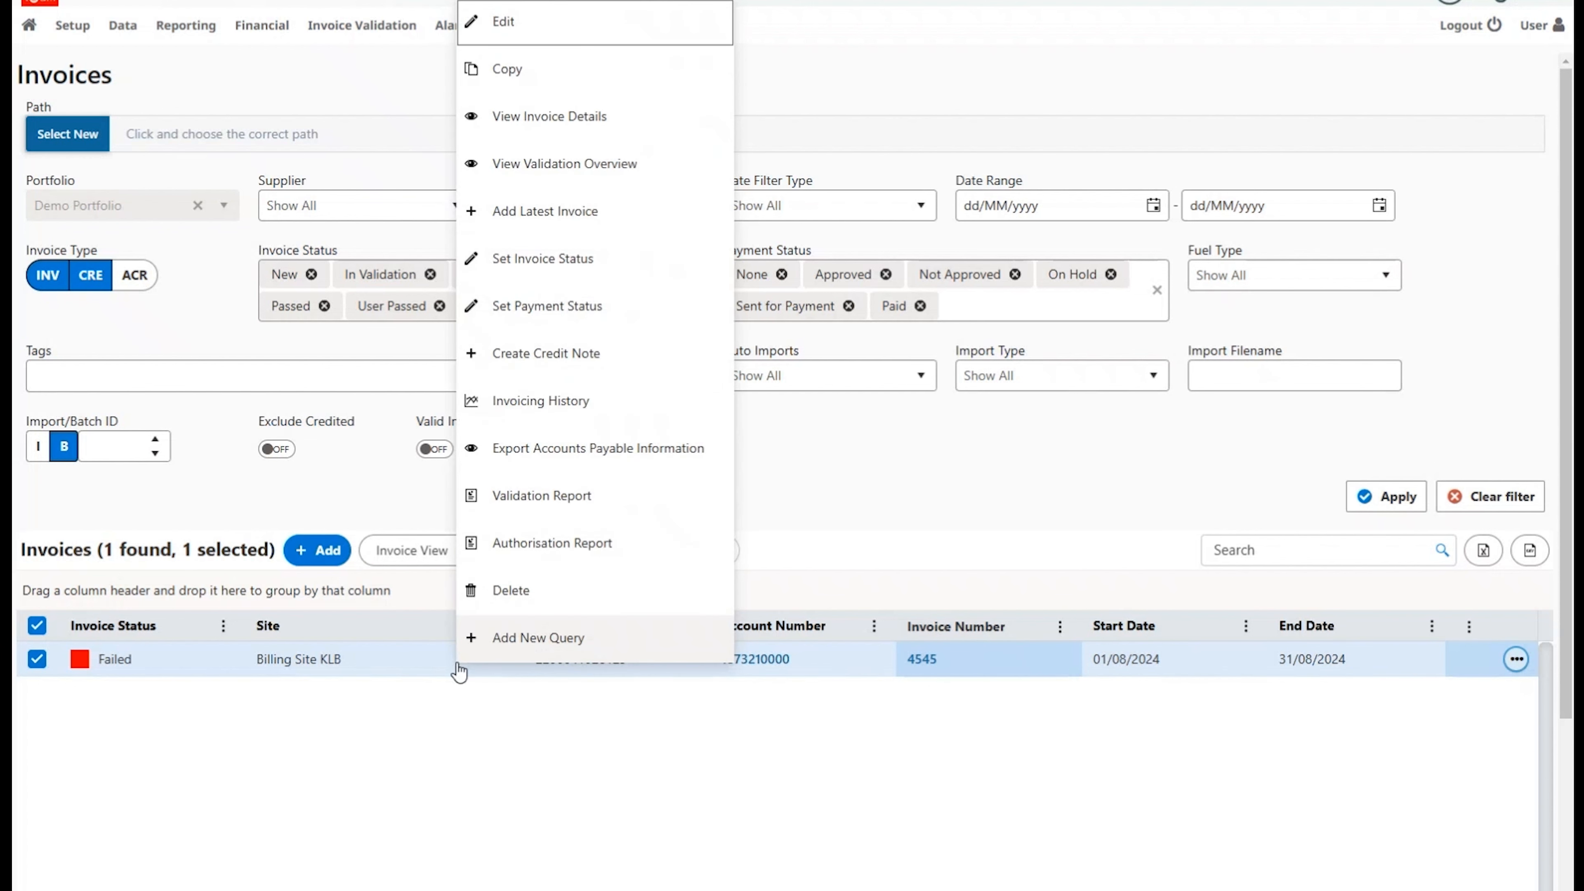
{"action": "left_click", "coordinate": [552, 212]}
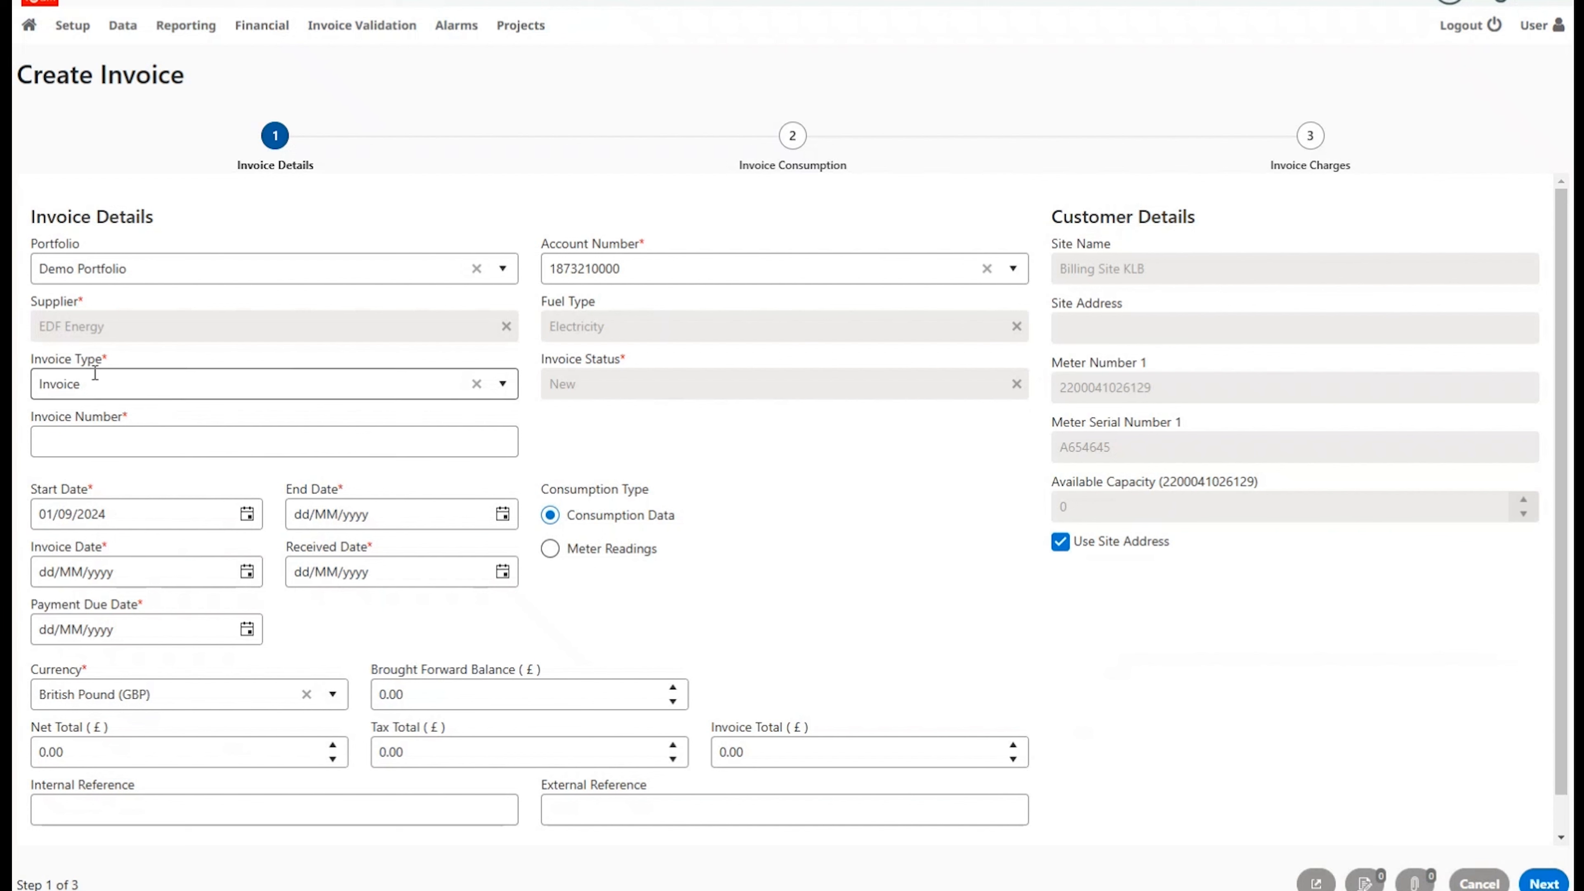
{"action": "left_click", "coordinate": [121, 450]}
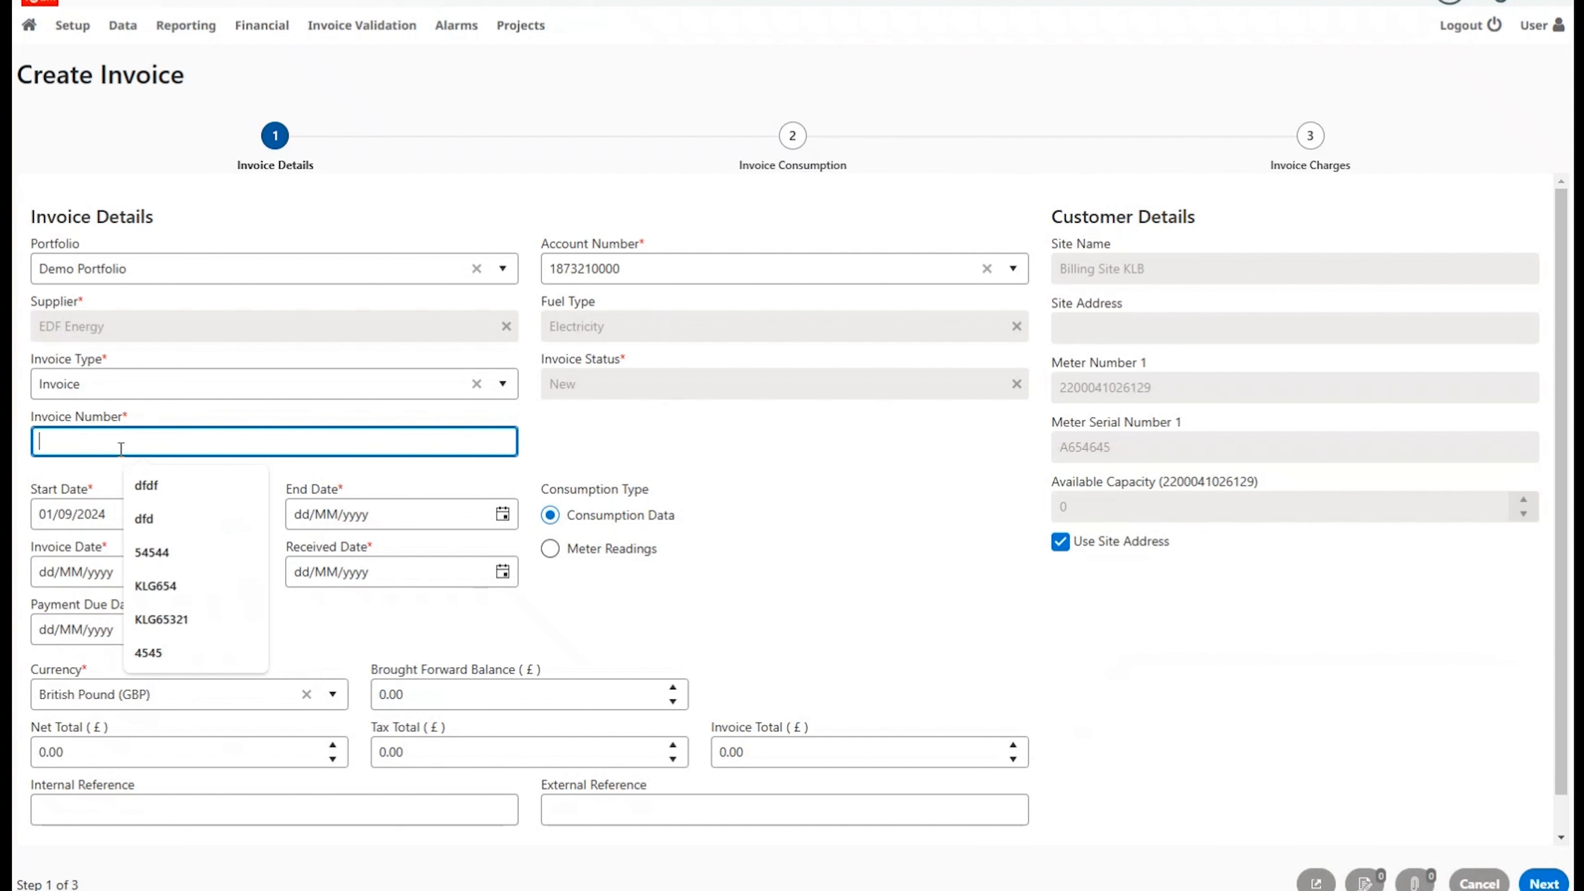
{"action": "type", "text": "658957"}
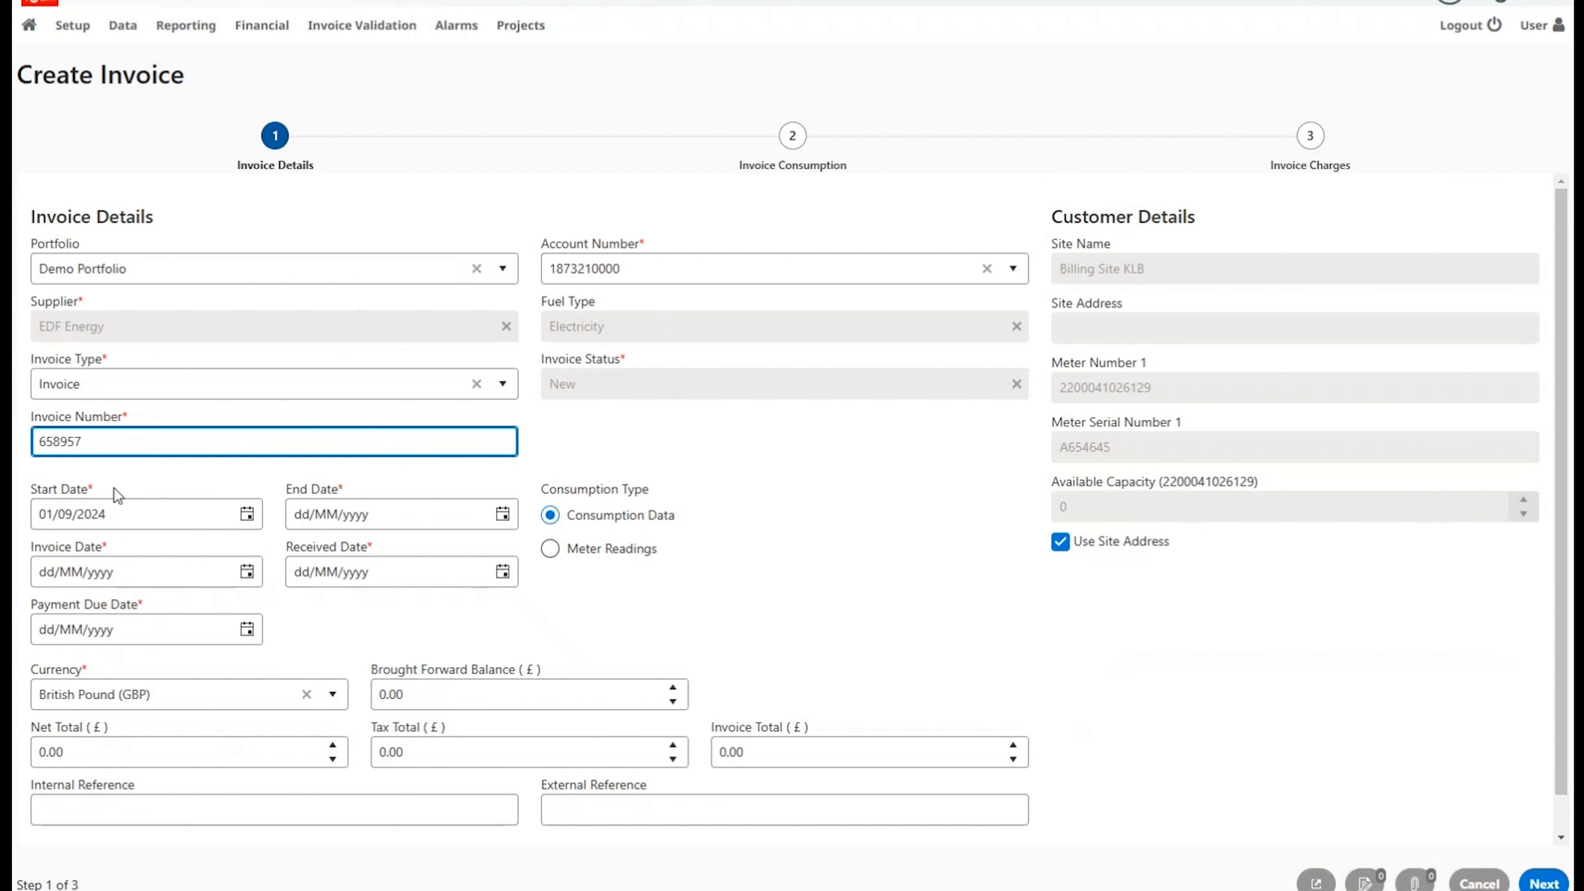
Set the new invoice's end date to 30/09/2024
{"action": "left_click", "coordinate": [502, 516]}
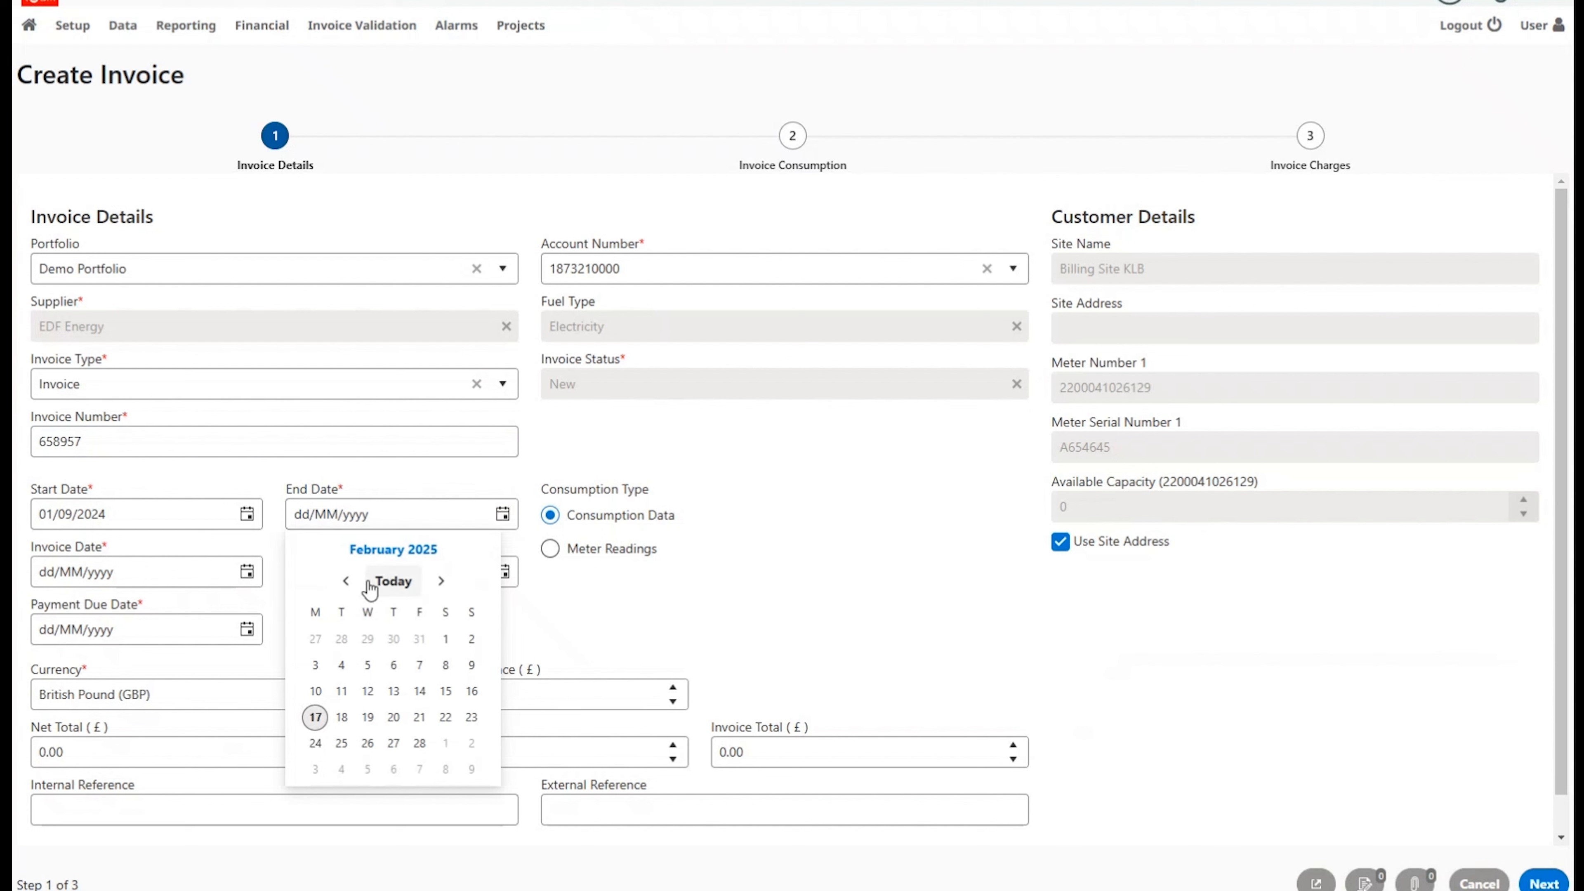
{"action": "left_click", "coordinate": [344, 581]}
{"action": "left_click", "coordinate": [344, 586]}
{"action": "left_click", "coordinate": [344, 586]}
{"action": "left_click", "coordinate": [344, 587]}
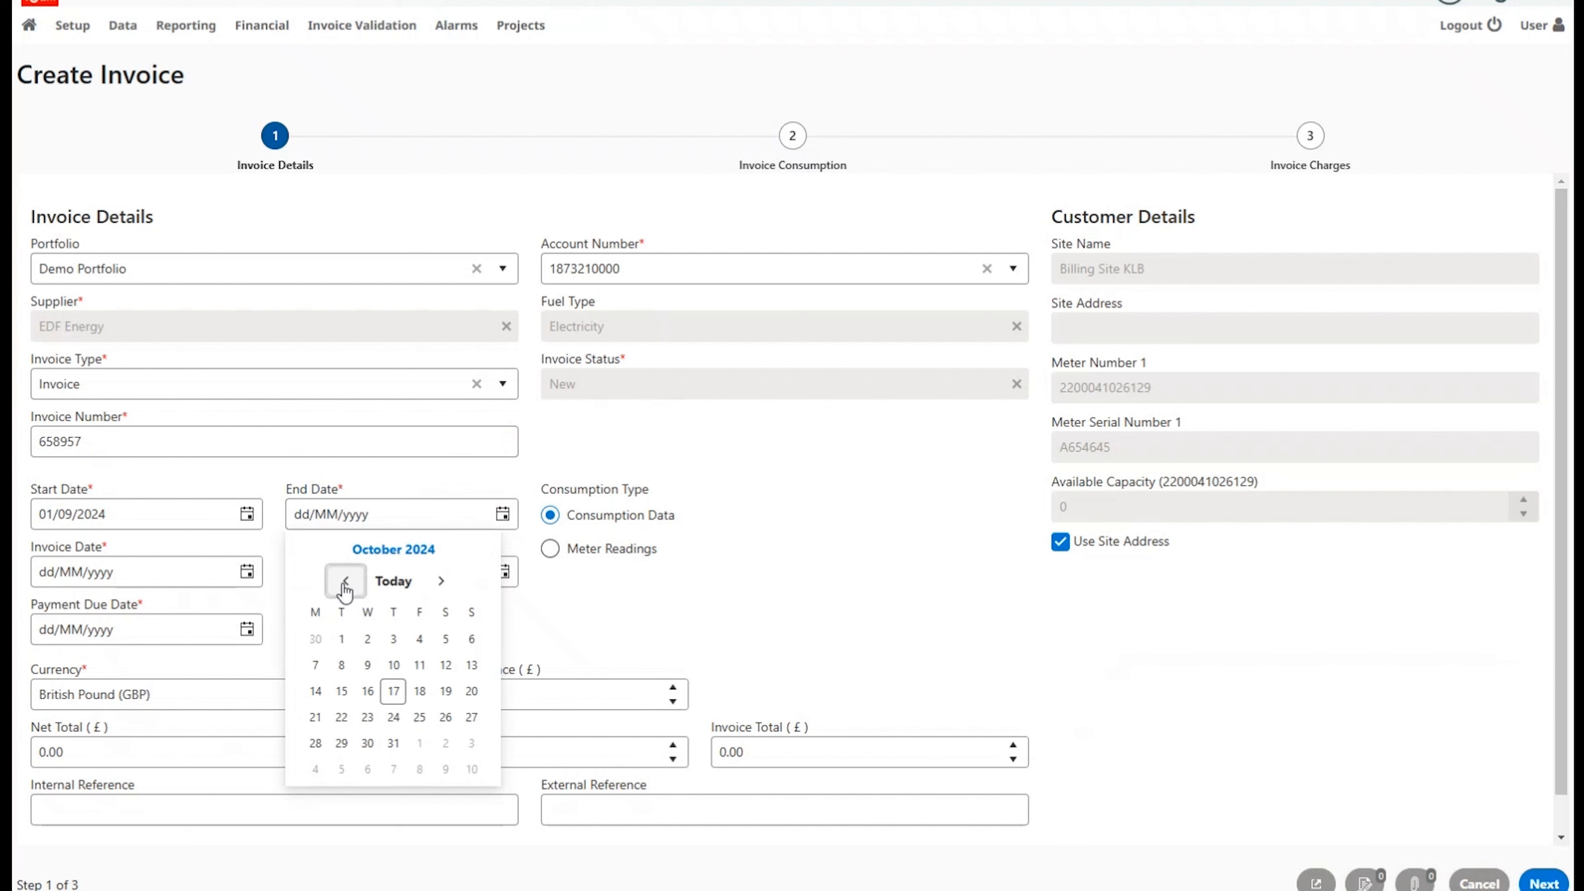
{"action": "left_click", "coordinate": [345, 587]}
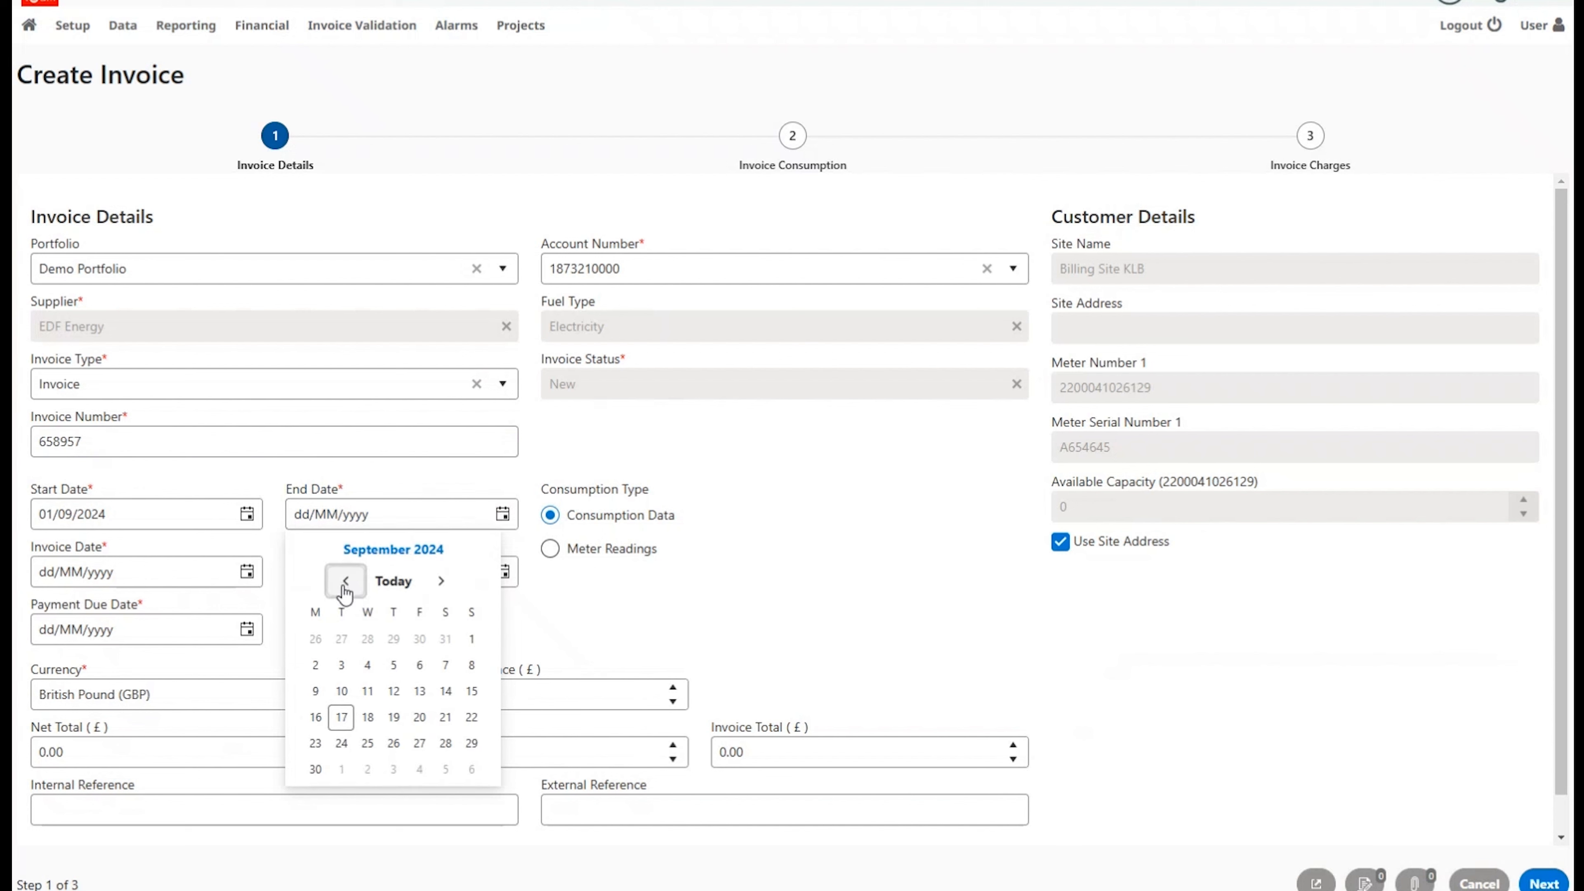
{"action": "left_click", "coordinate": [316, 769]}
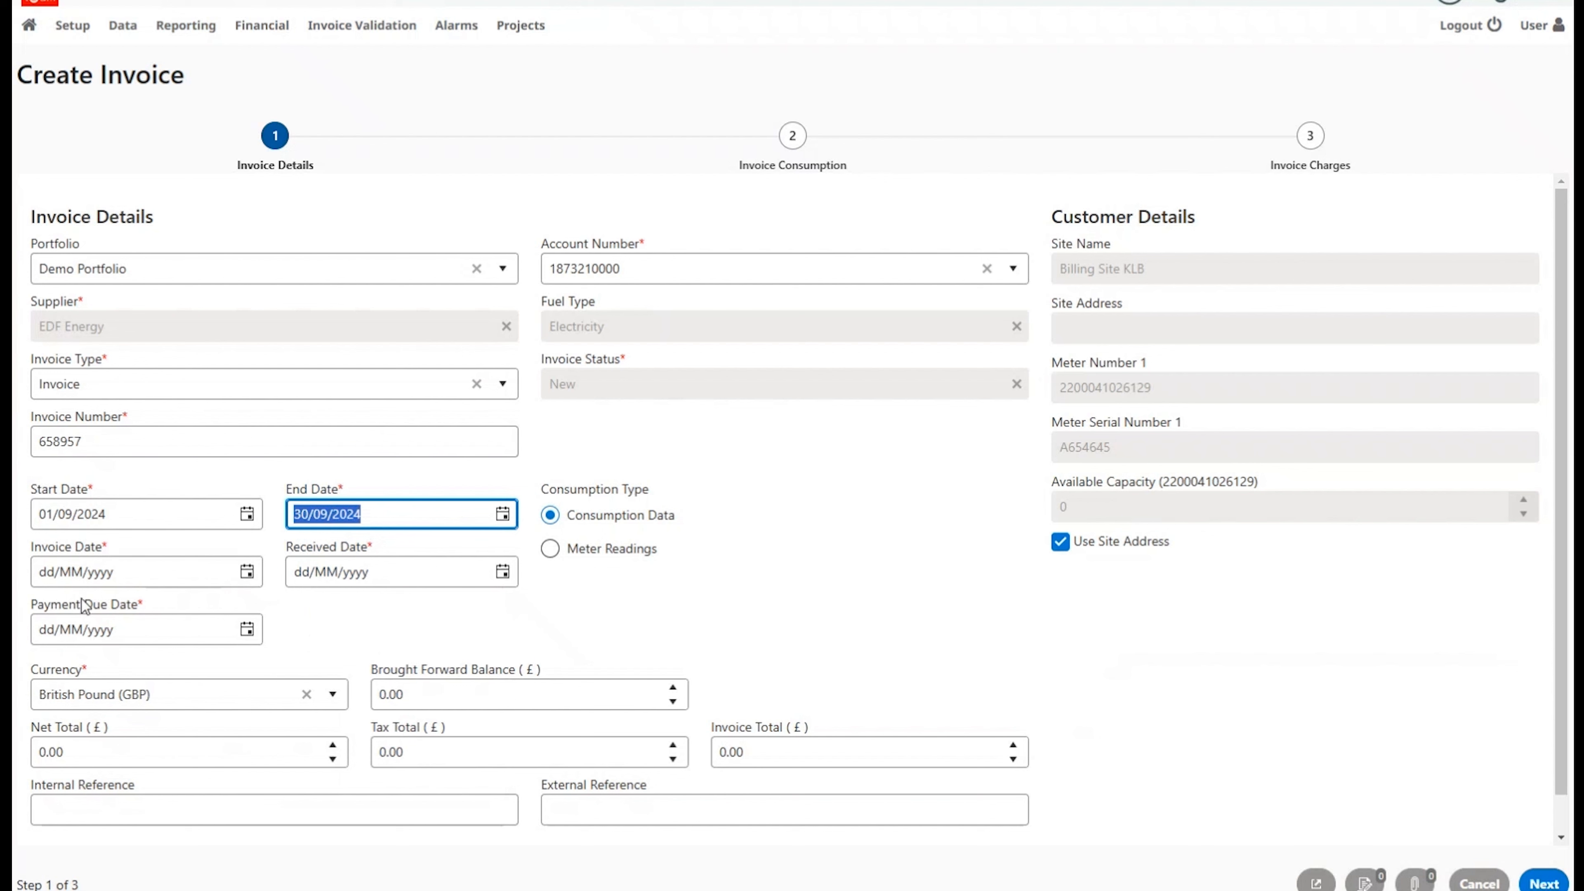
Set the new invoice's invoice date to 03/10/2024
{"action": "left_click", "coordinate": [247, 572]}
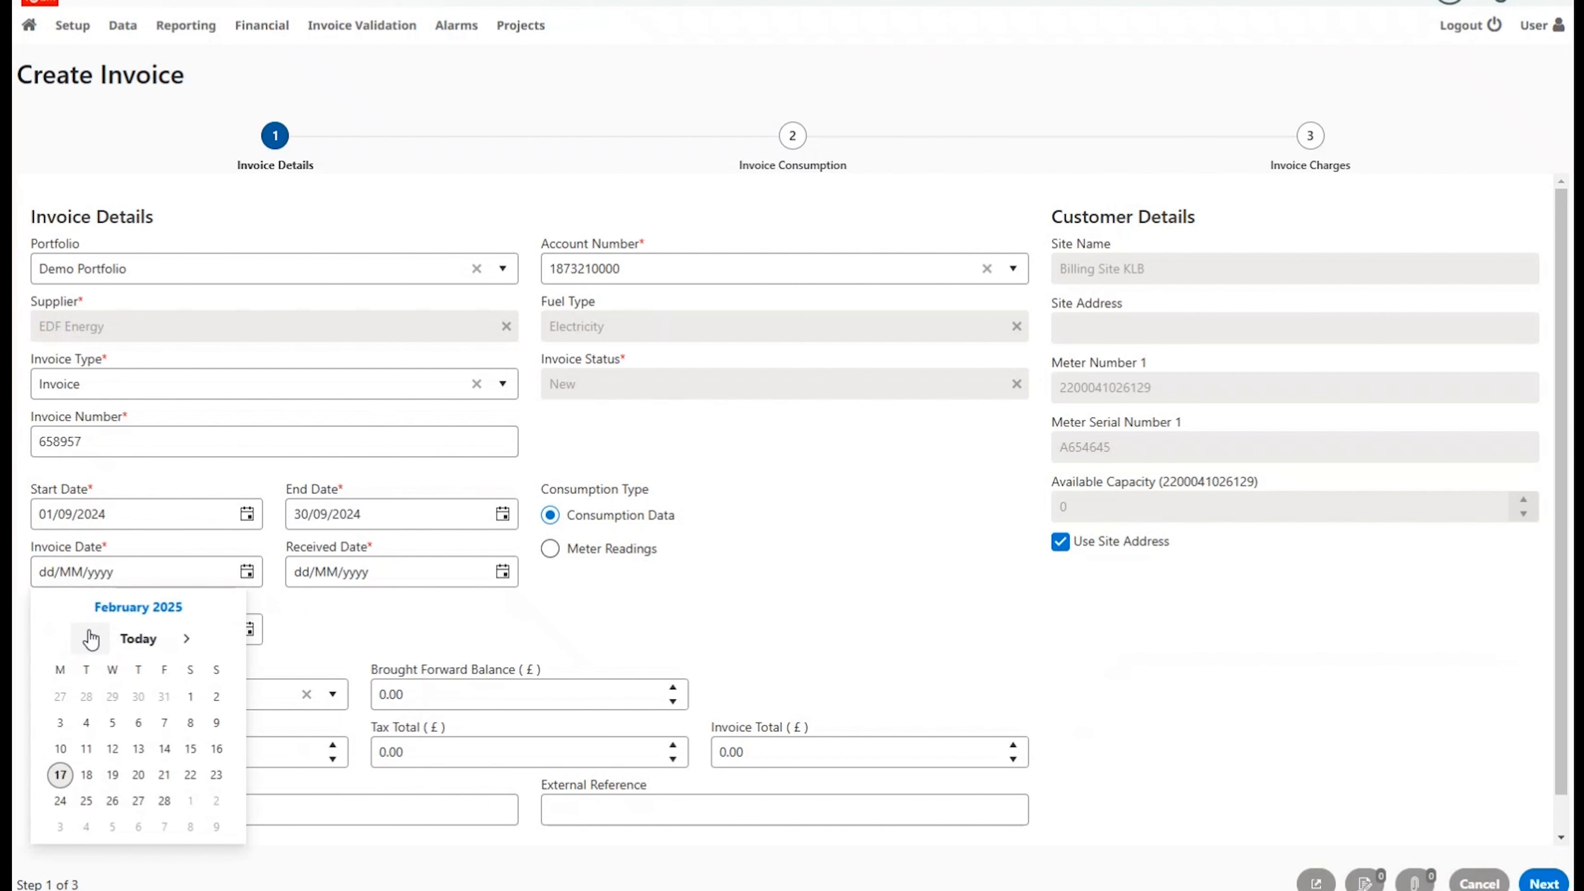
{"action": "left_click", "coordinate": [94, 638]}
{"action": "left_click", "coordinate": [93, 638]}
{"action": "left_click", "coordinate": [94, 638]}
{"action": "left_click", "coordinate": [94, 638]}
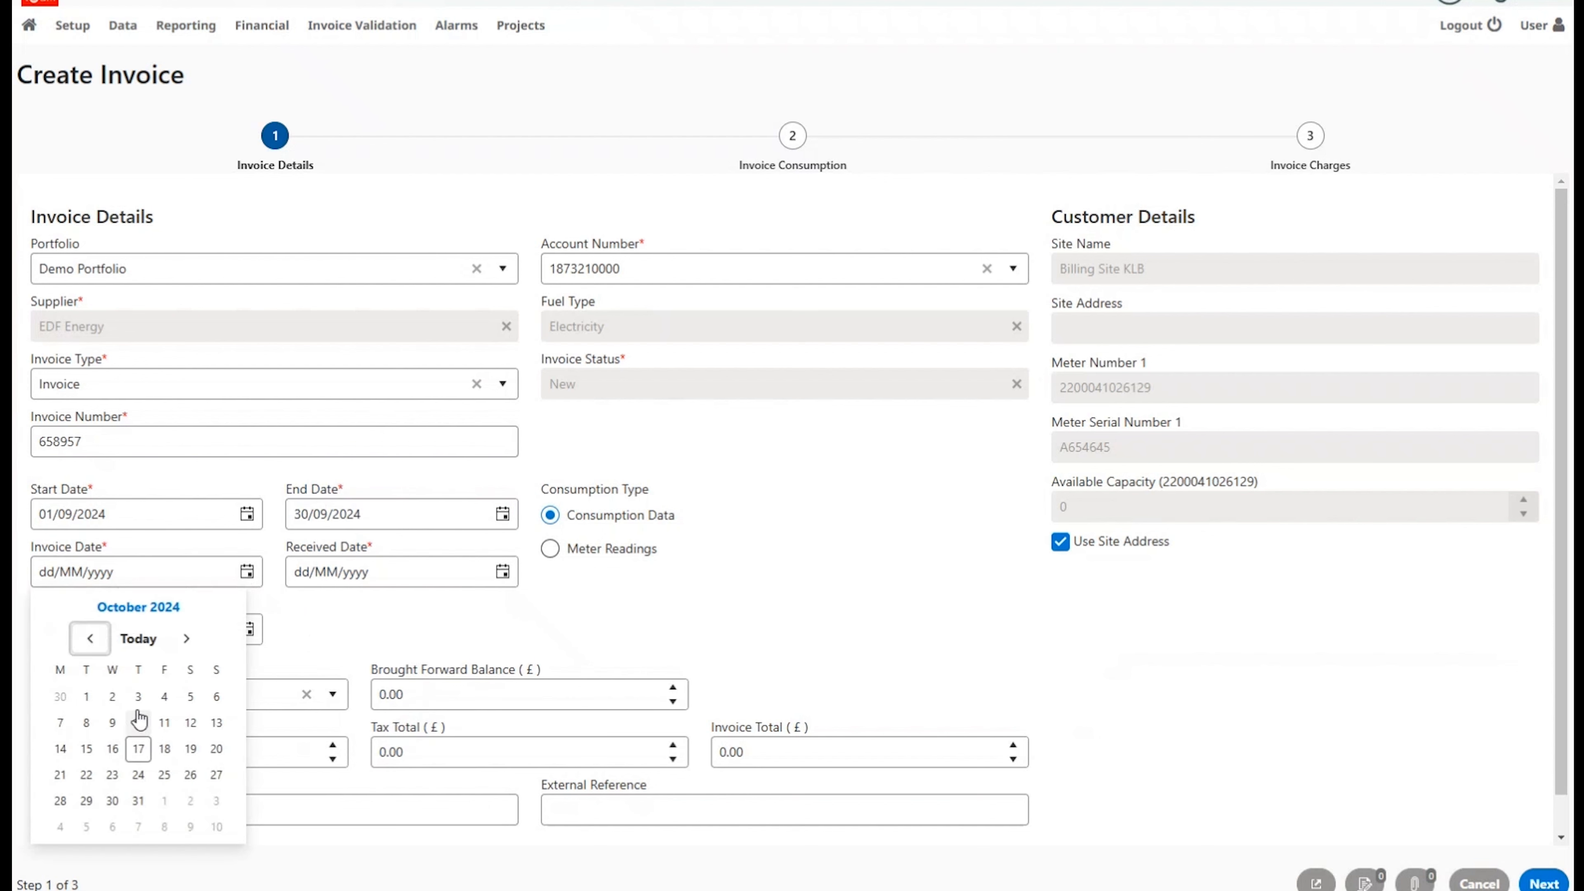
{"action": "left_click", "coordinate": [139, 698]}
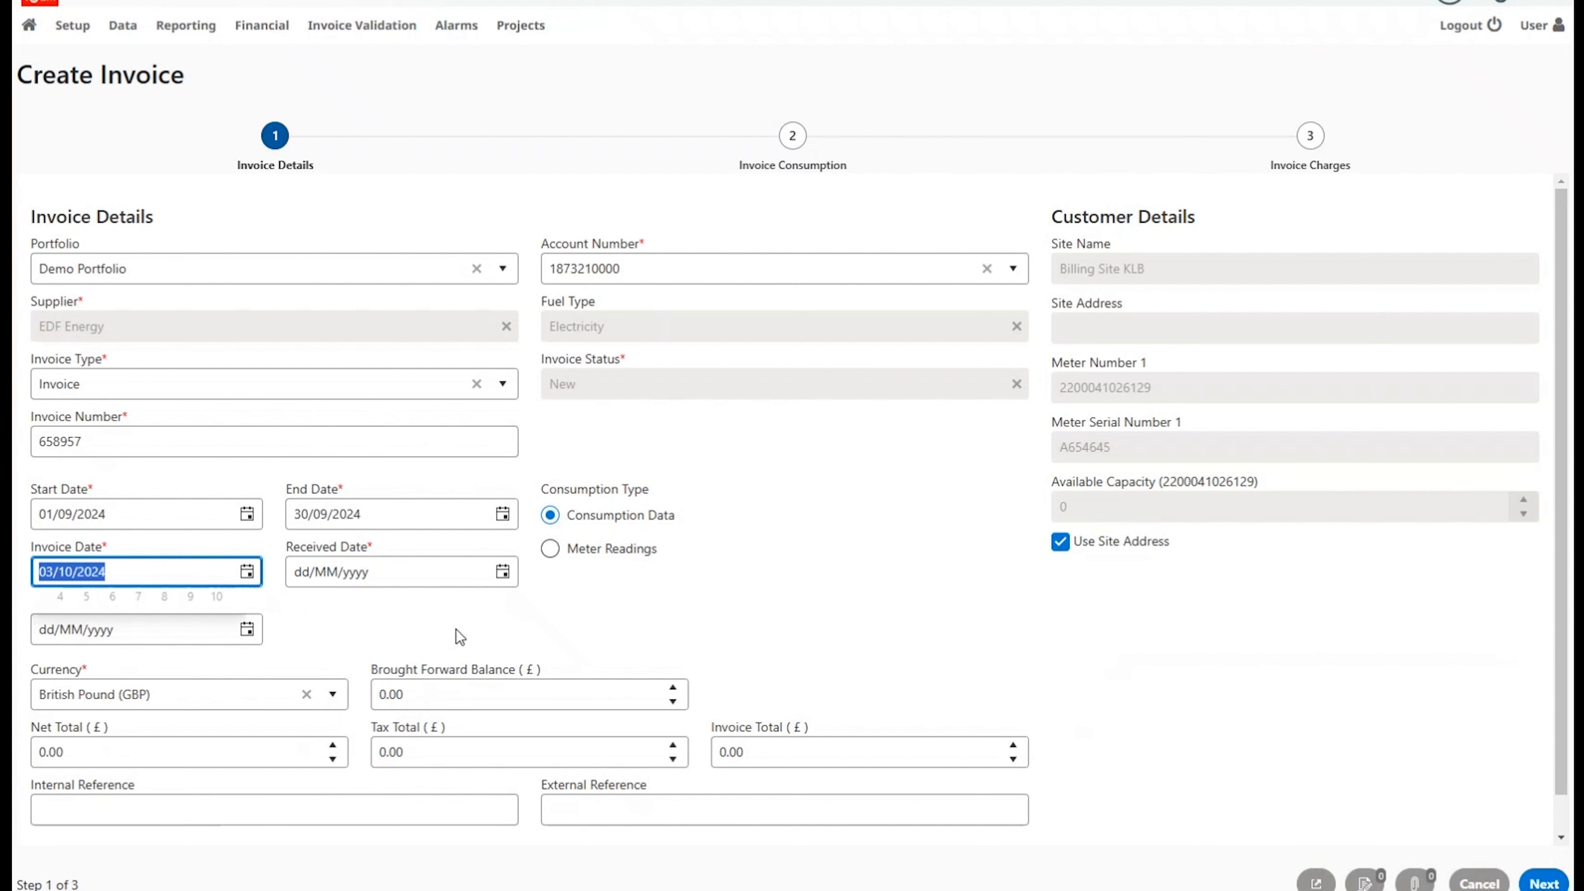
Set the new invoice's received date to 17/10/2024
{"action": "left_click", "coordinate": [502, 572]}
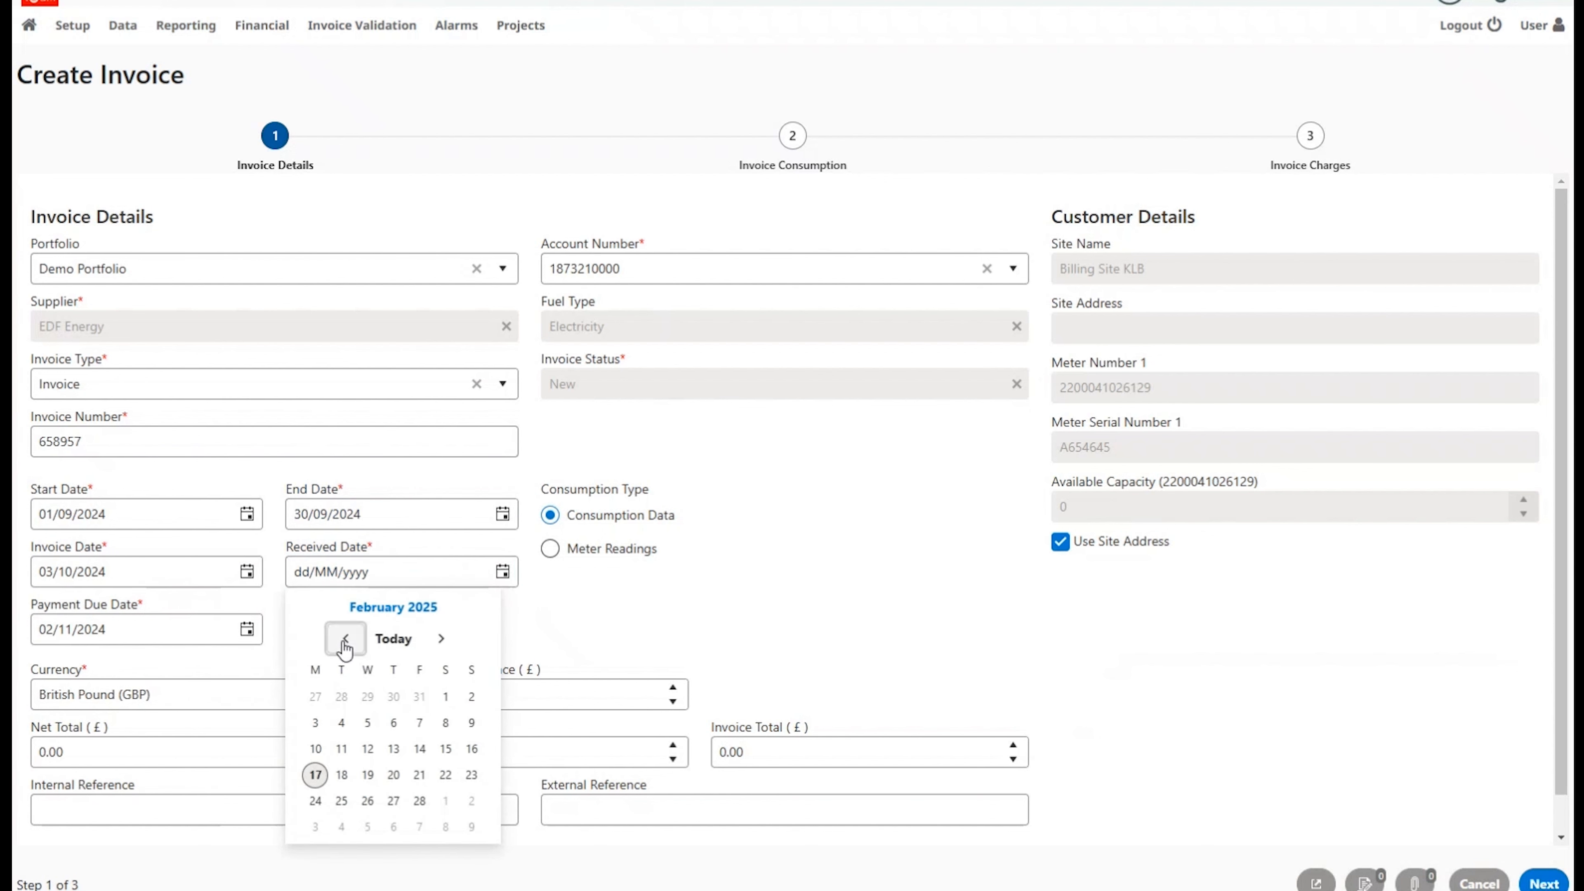
{"action": "left_click", "coordinate": [345, 638]}
{"action": "left_click", "coordinate": [345, 638]}
{"action": "left_click", "coordinate": [345, 638]}
{"action": "left_click", "coordinate": [345, 638]}
{"action": "left_click", "coordinate": [392, 749]}
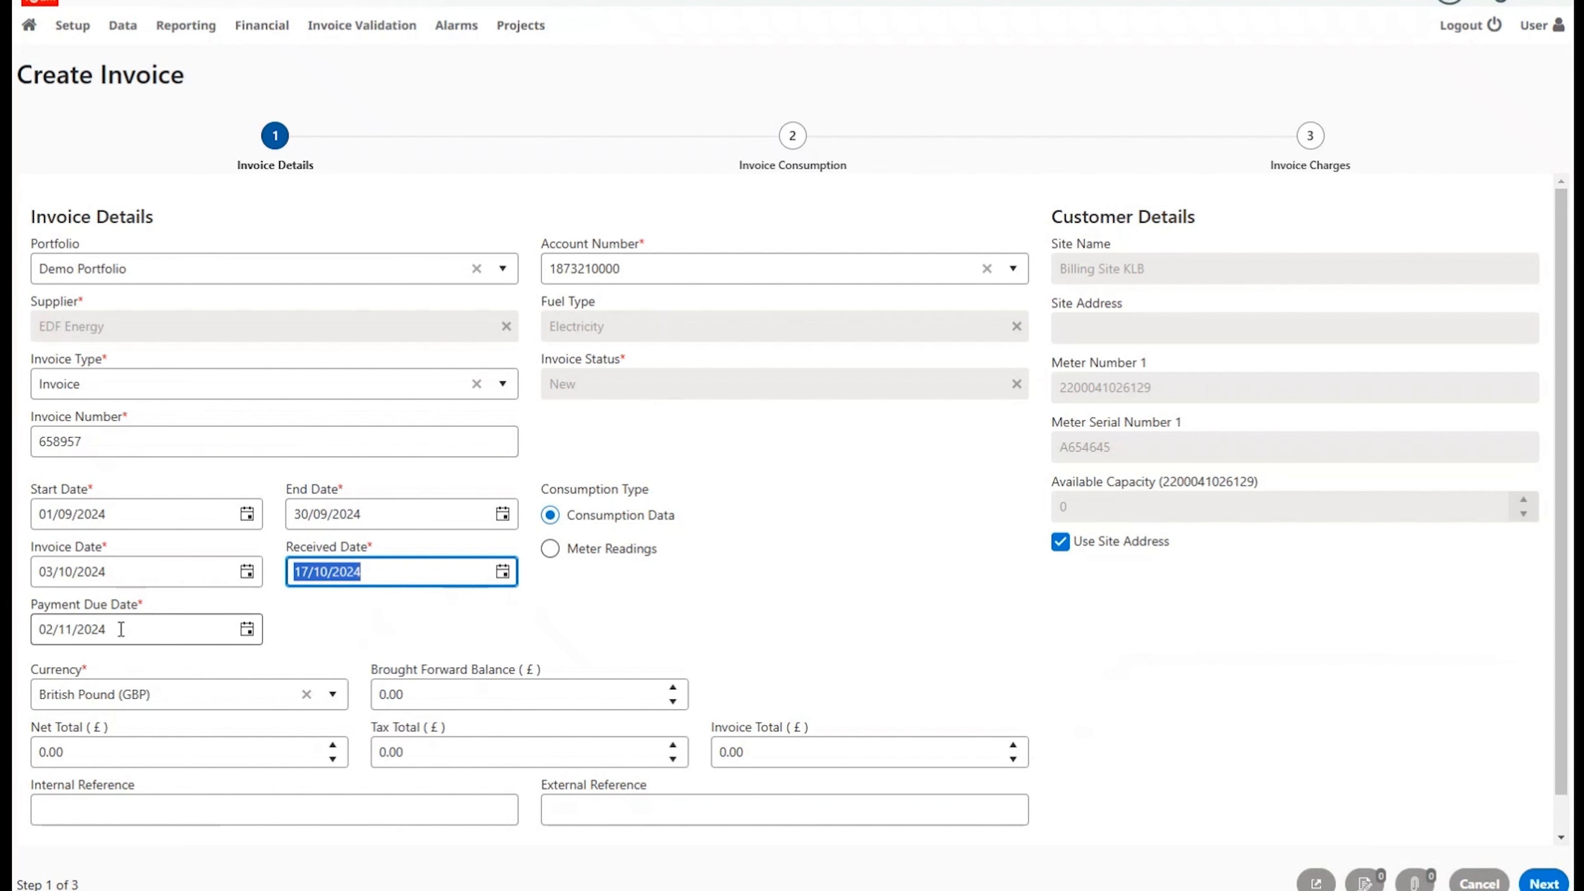
Enter the invoice amounts: net total £125.78, tax total £6.29 and invoice total £132.07
{"action": "scroll", "coordinate": [787, 608], "scroll_direction": "down", "scroll_amount": 1}
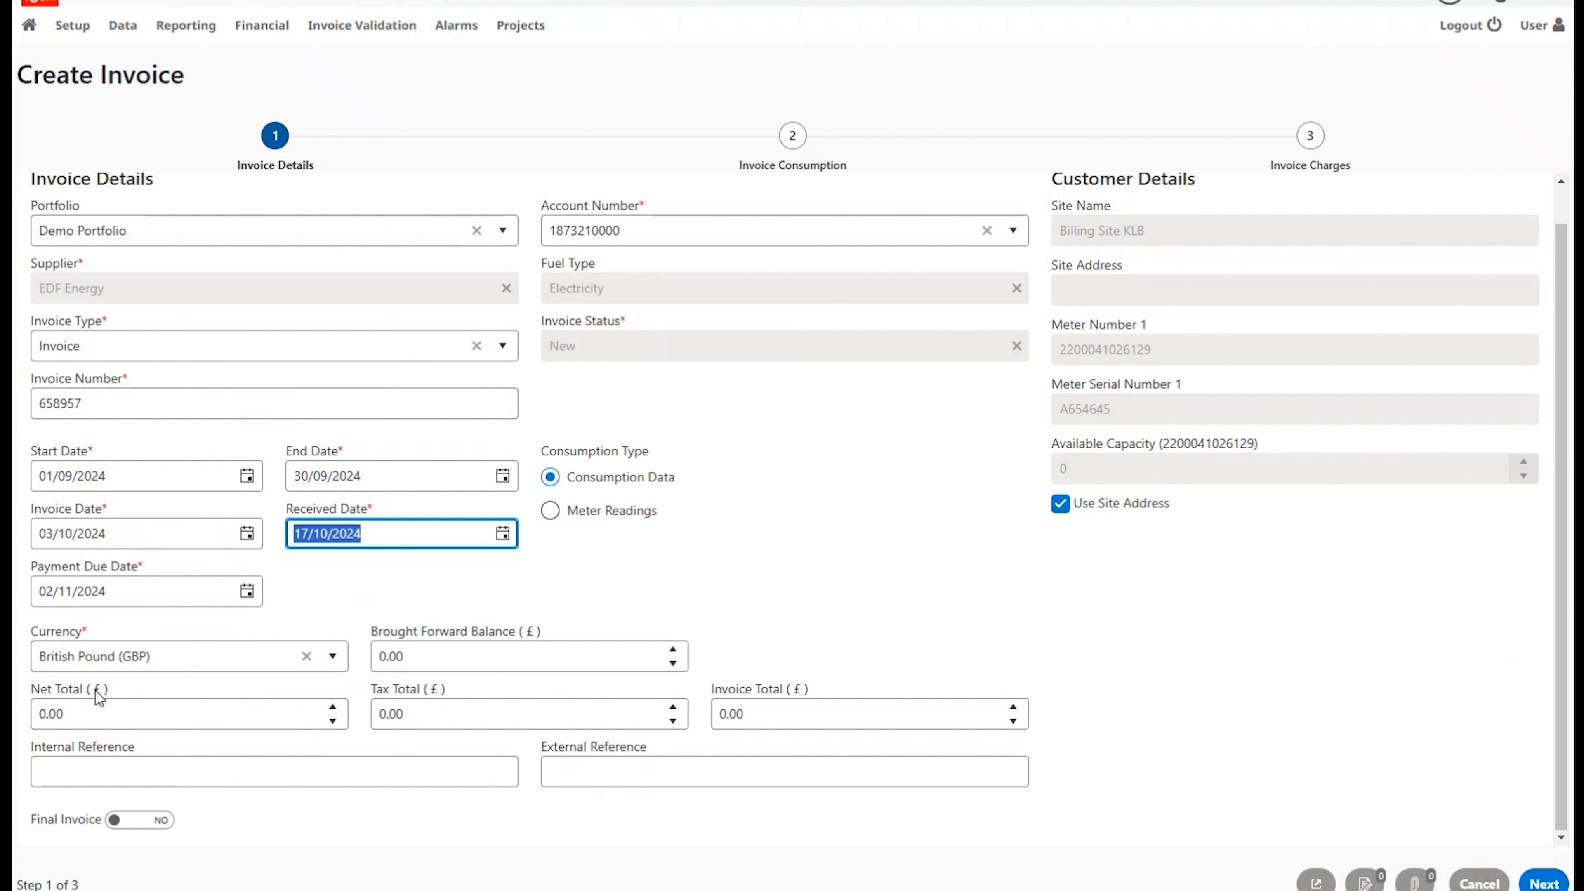
{"action": "left_click", "coordinate": [89, 711]}
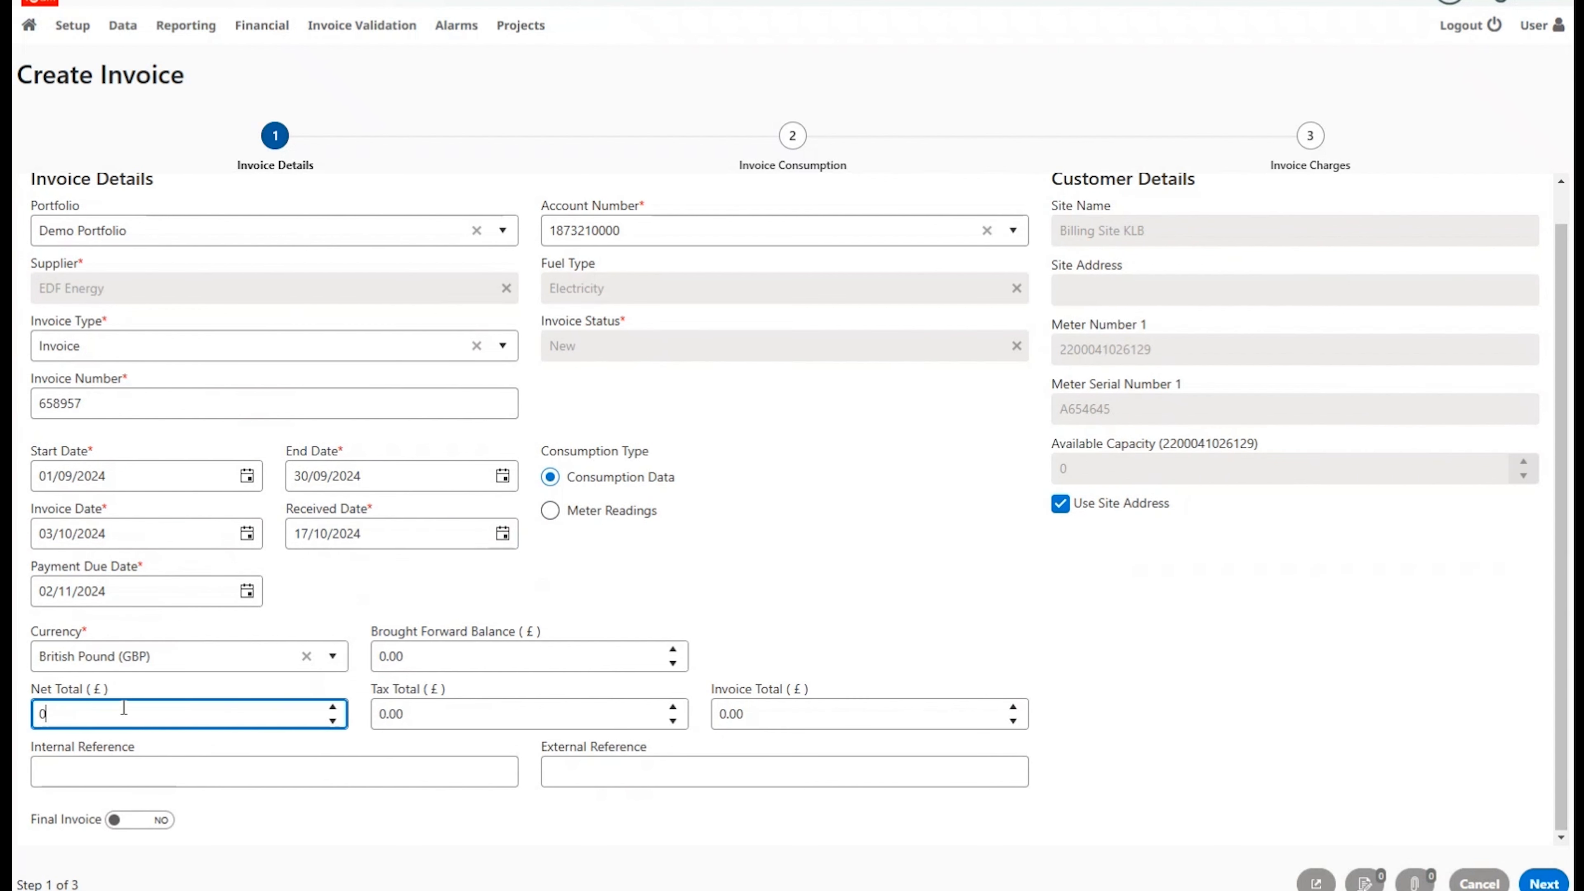
{"action": "type", "text": "125.78"}
{"action": "key", "text": "Tab"}
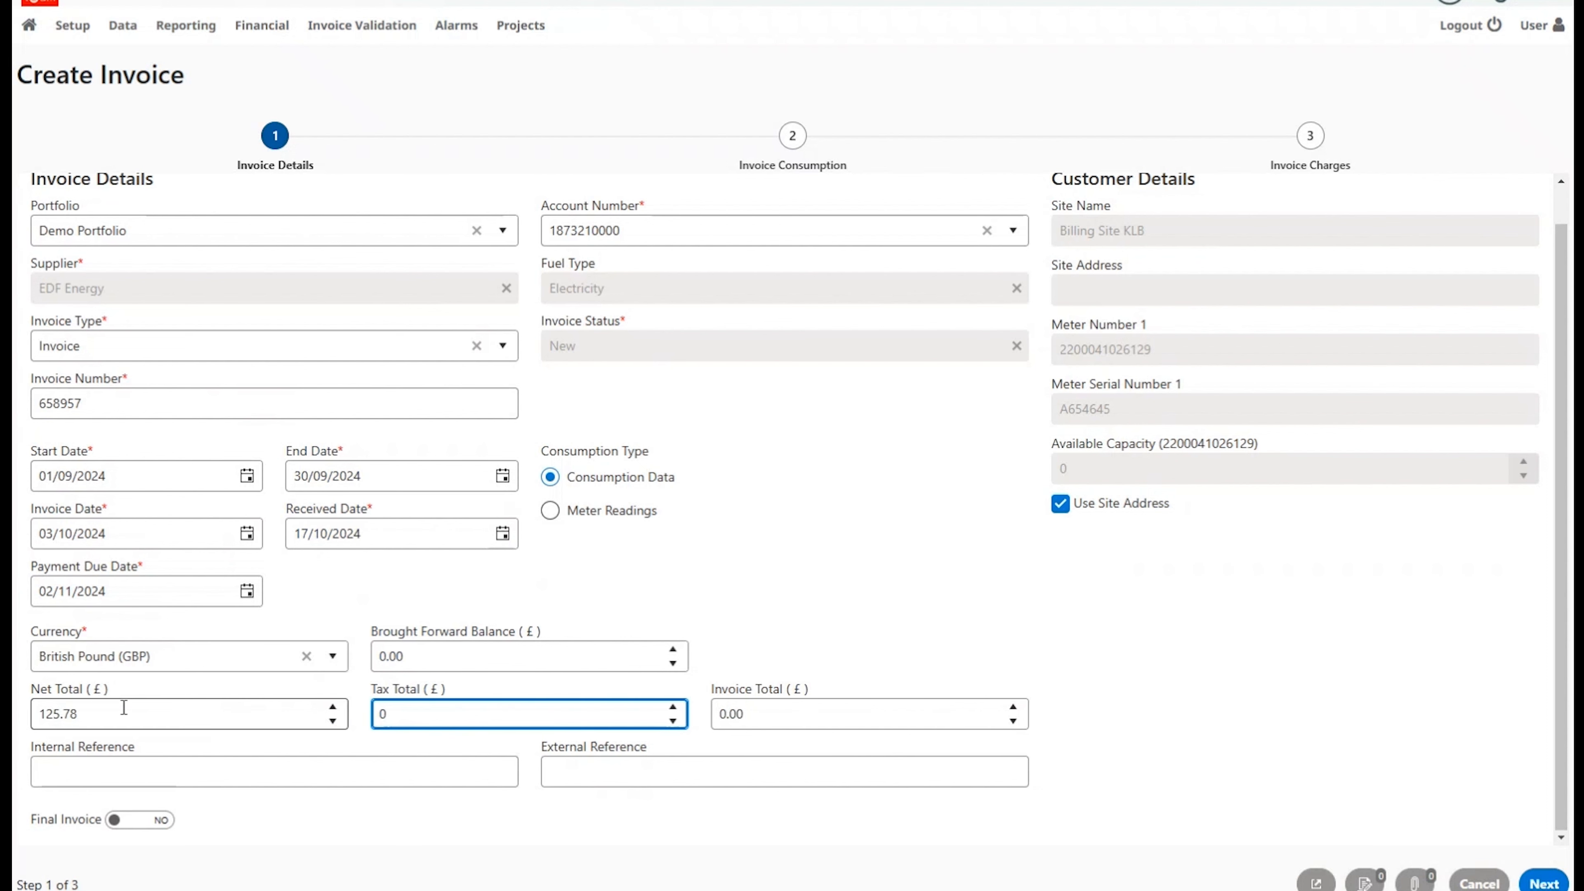
{"action": "type", "text": "6.29"}
{"action": "key", "text": "Tab"}
{"action": "type", "text": "13"}
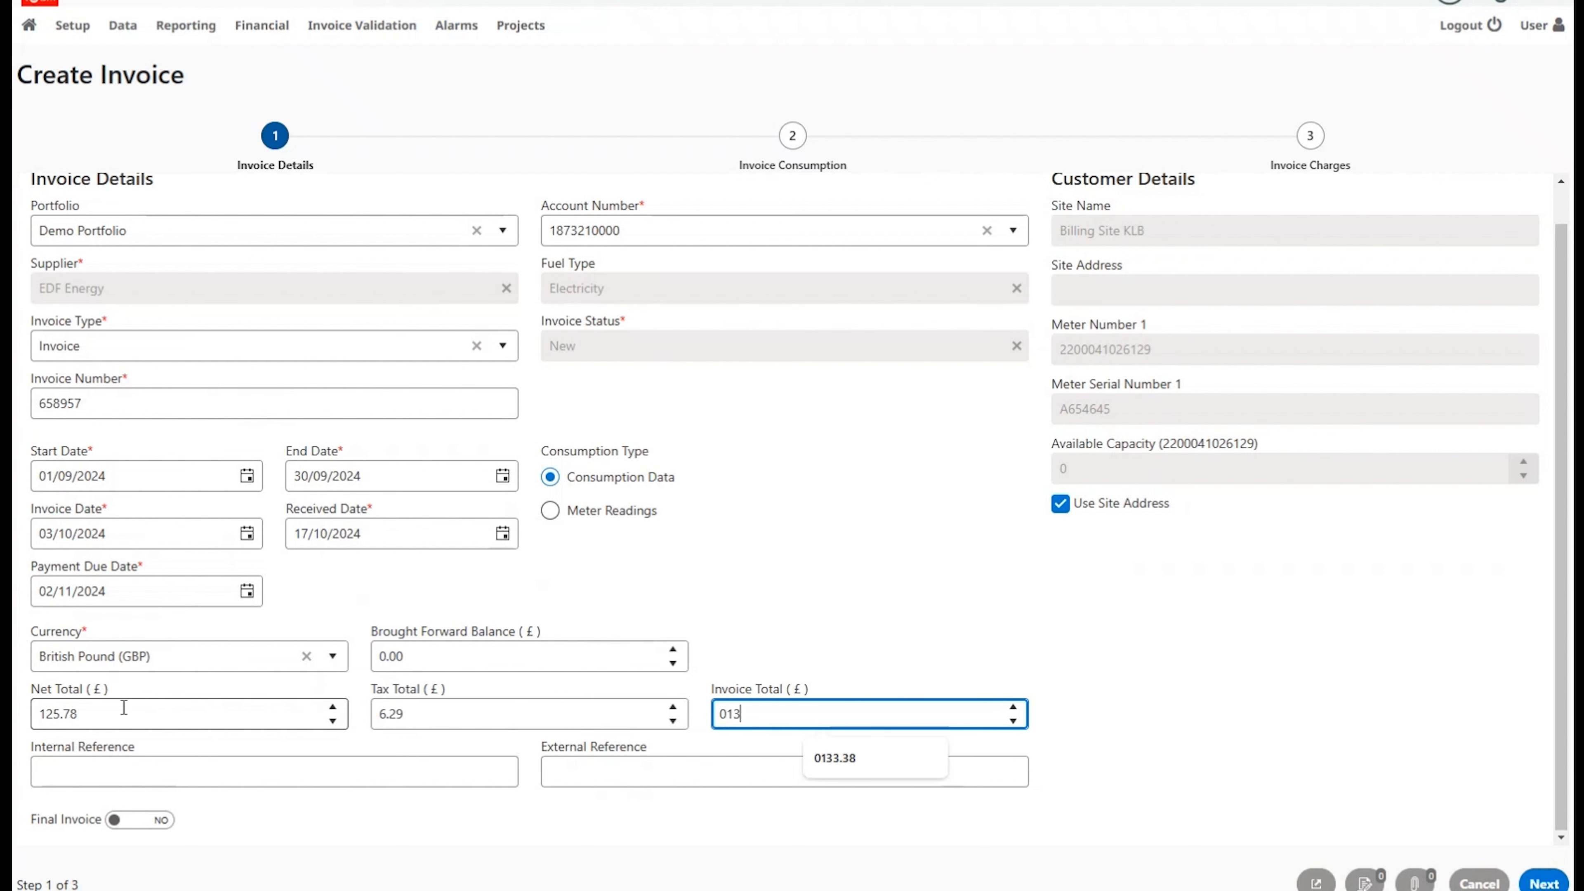
{"action": "type", "text": "2.07"}
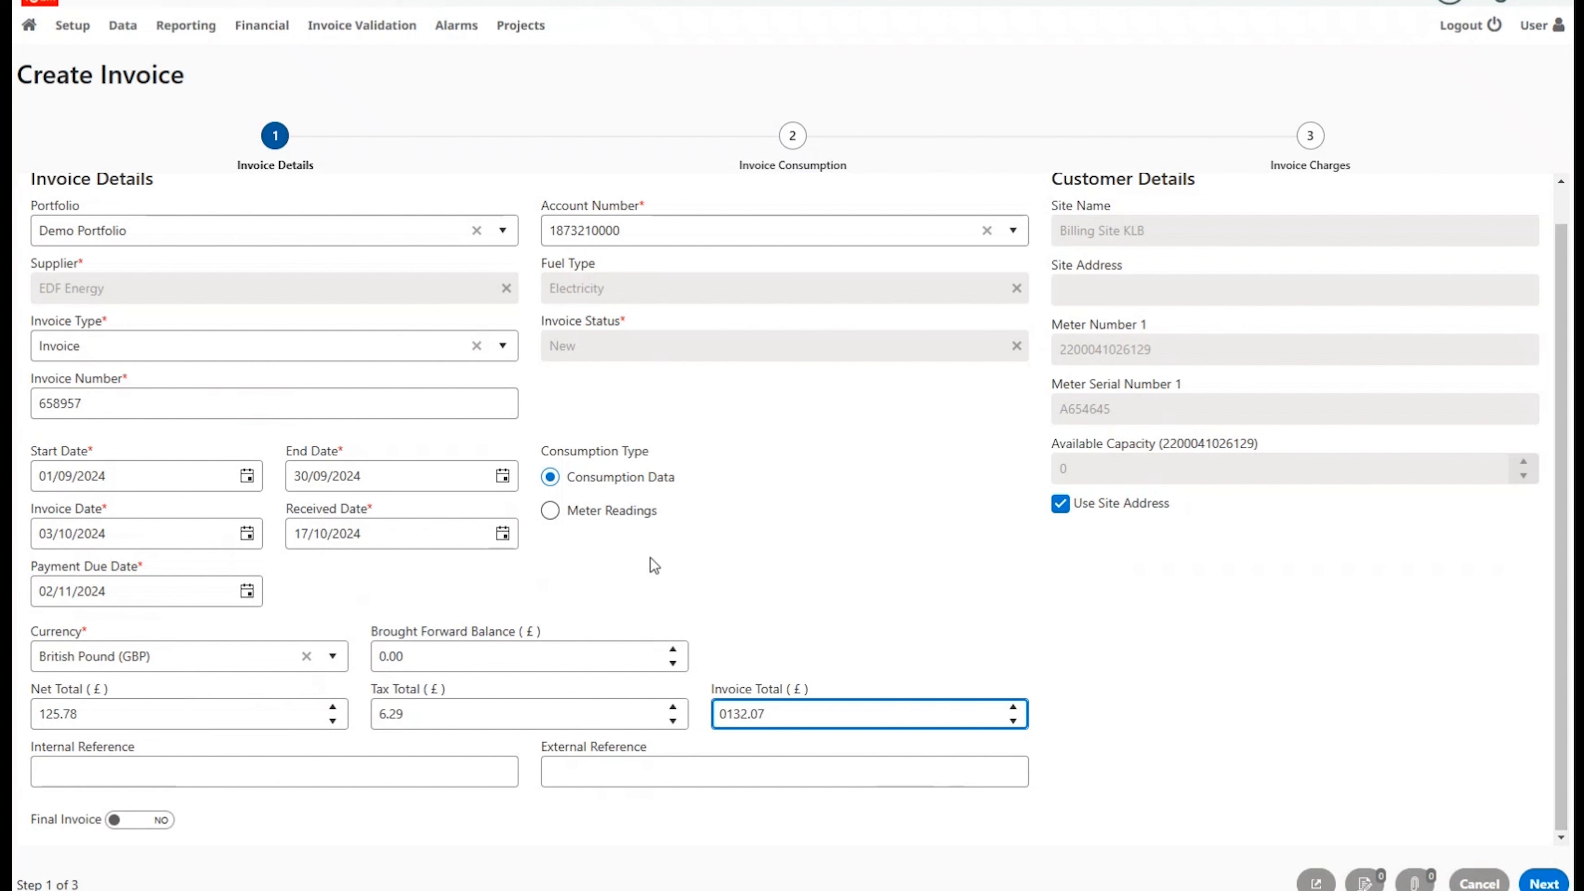
Set the consumption type to Meter Readings and proceed to the Invoice Consumption stage
{"action": "left_click", "coordinate": [643, 510]}
{"action": "left_click", "coordinate": [551, 512]}
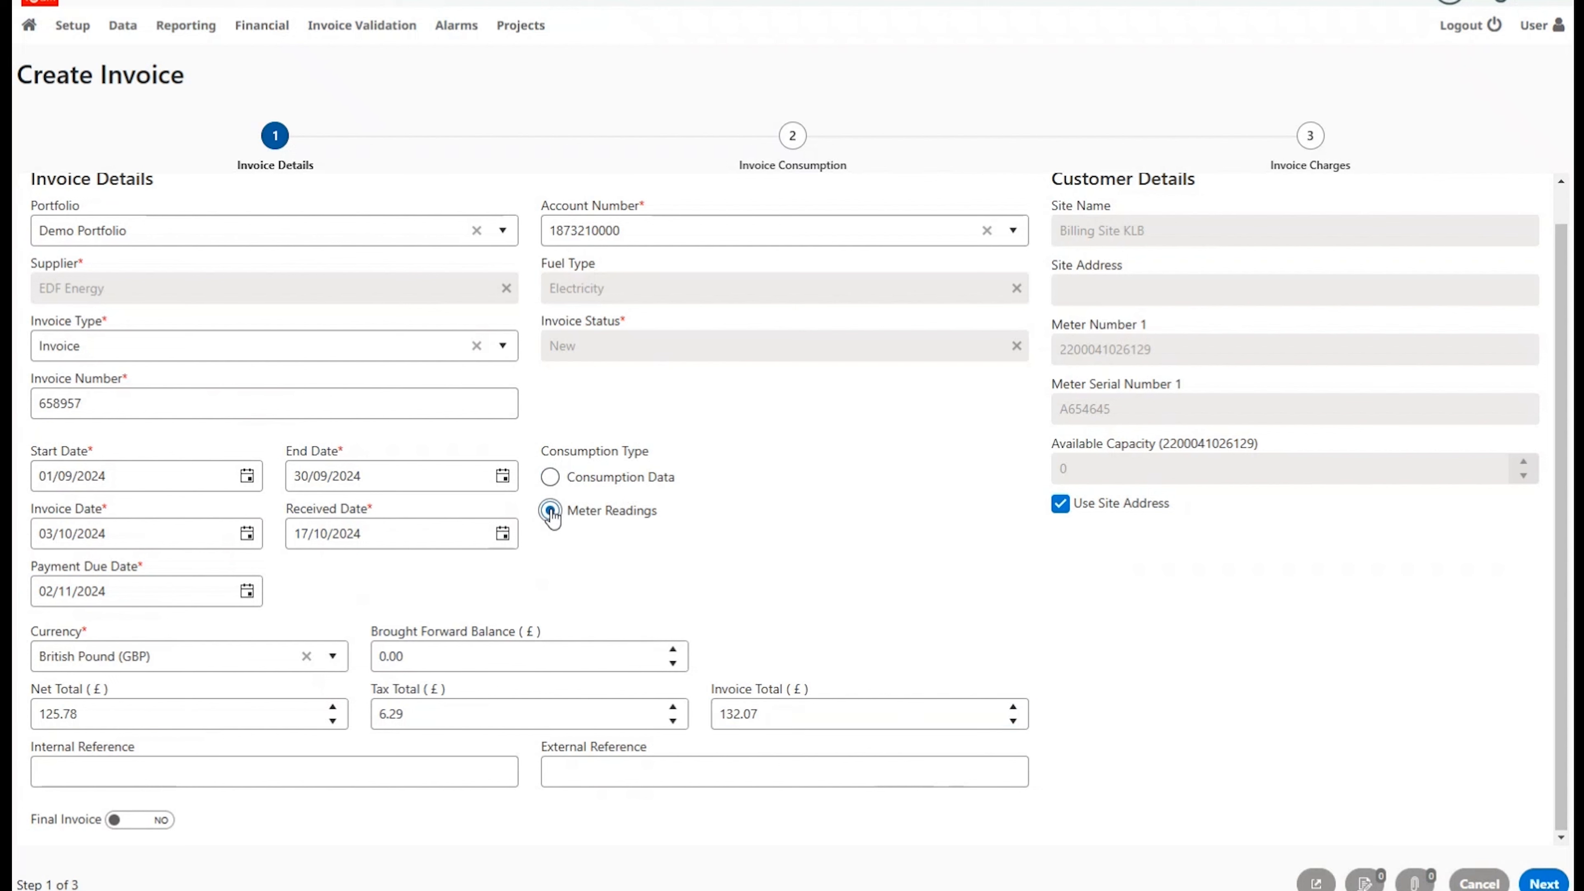
{"action": "left_click", "coordinate": [1544, 883]}
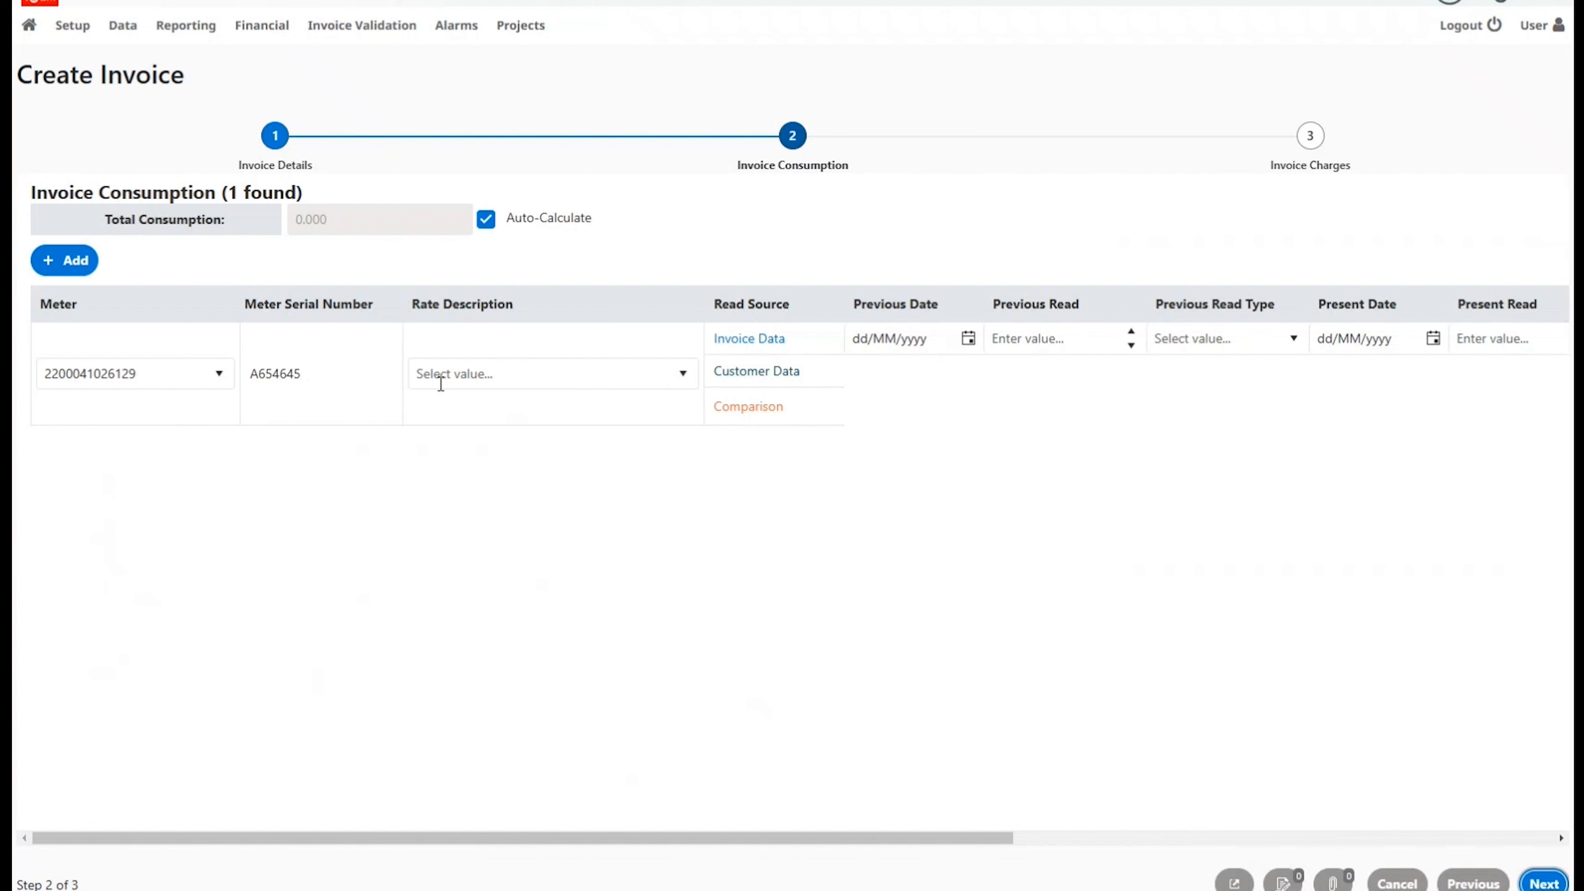
Set the meter's rate description to Energy Charge - All Times
{"action": "left_click", "coordinate": [686, 375]}
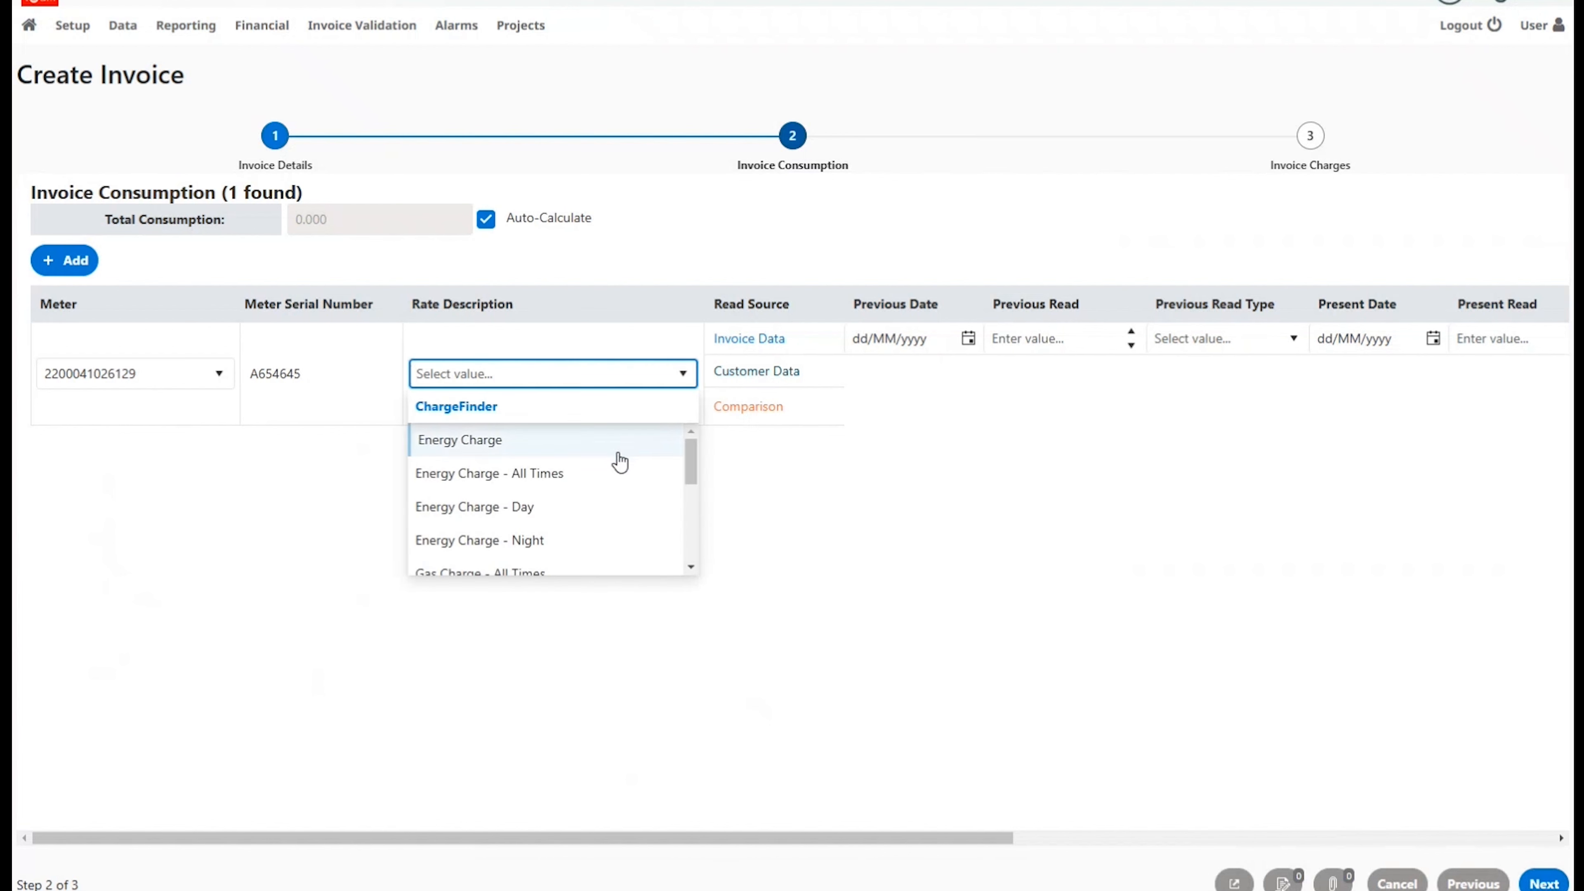
{"action": "scroll", "coordinate": [618, 470], "scroll_direction": "down", "scroll_amount": 3}
{"action": "scroll", "coordinate": [622, 487], "scroll_direction": "down", "scroll_amount": 1}
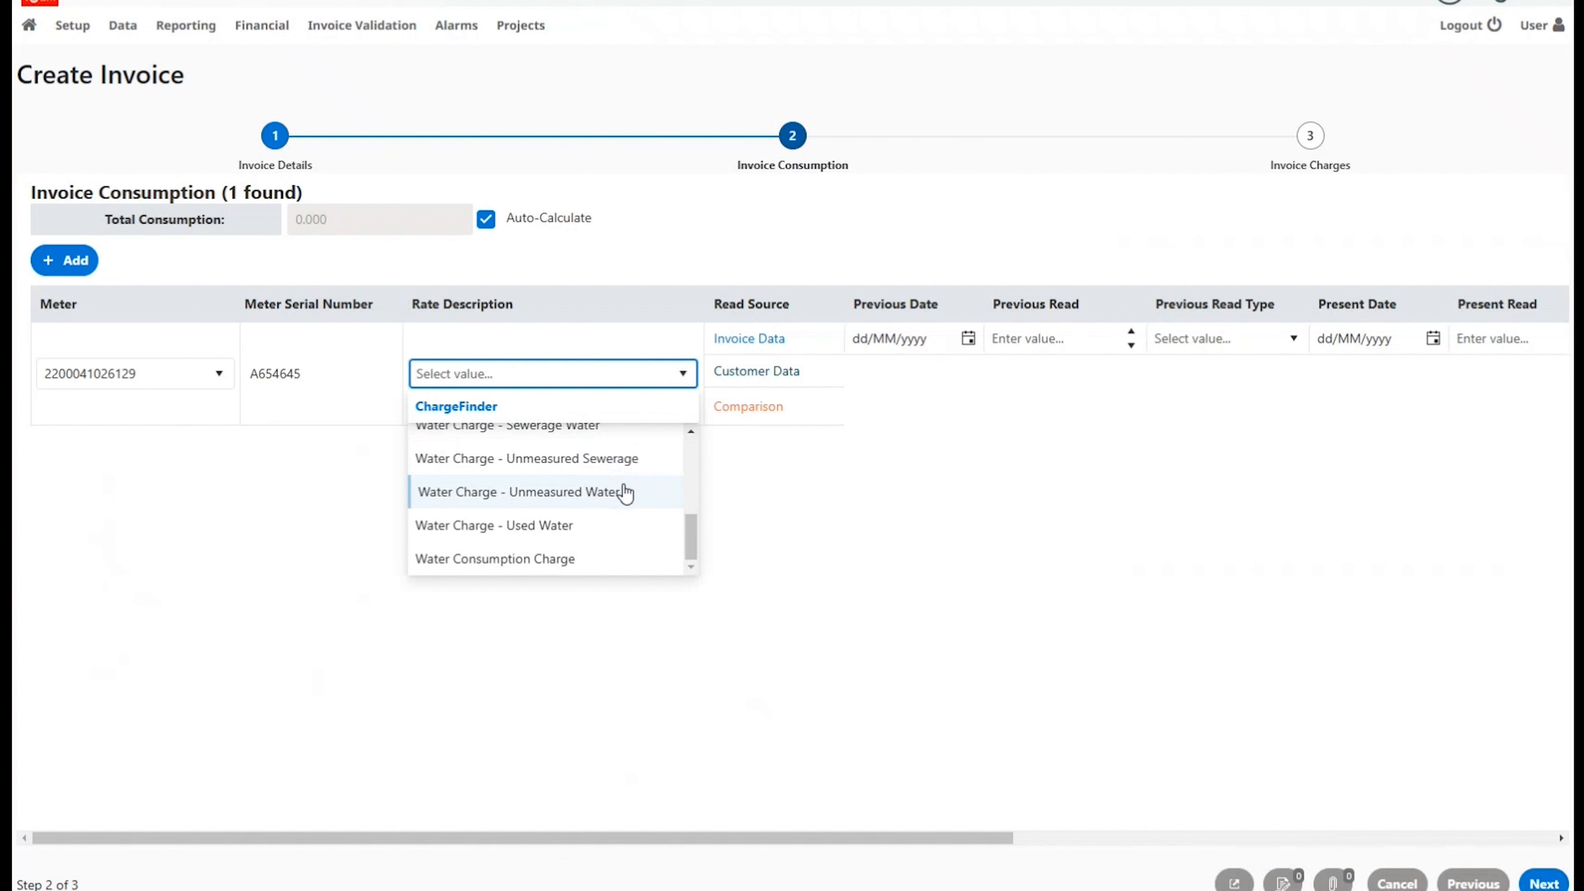
{"action": "scroll", "coordinate": [623, 494], "scroll_direction": "up", "scroll_amount": 5}
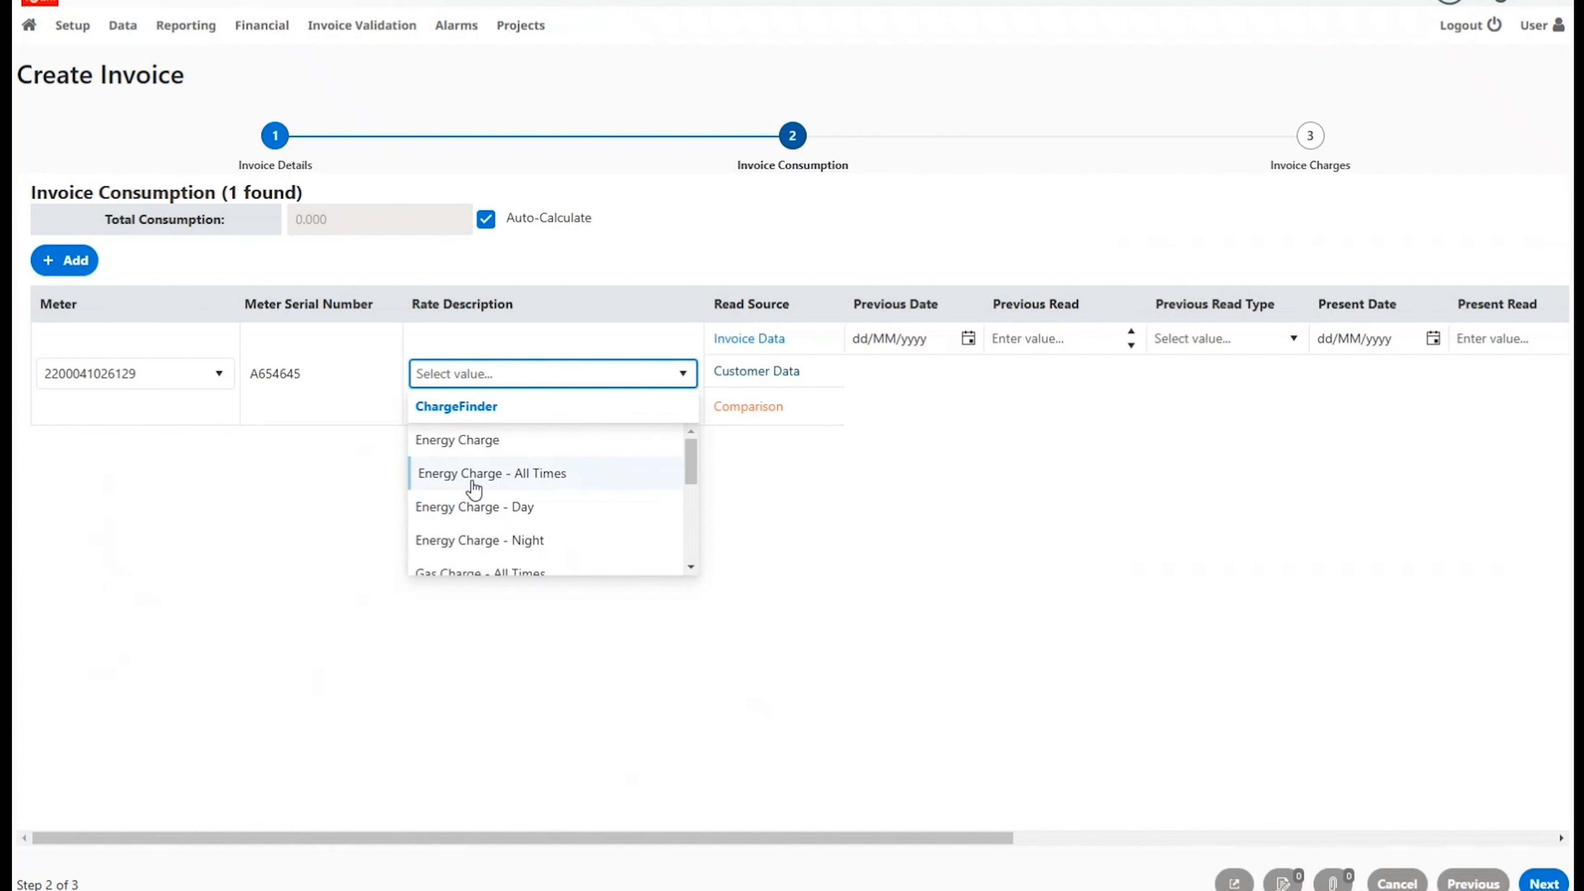
{"action": "left_click", "coordinate": [474, 474]}
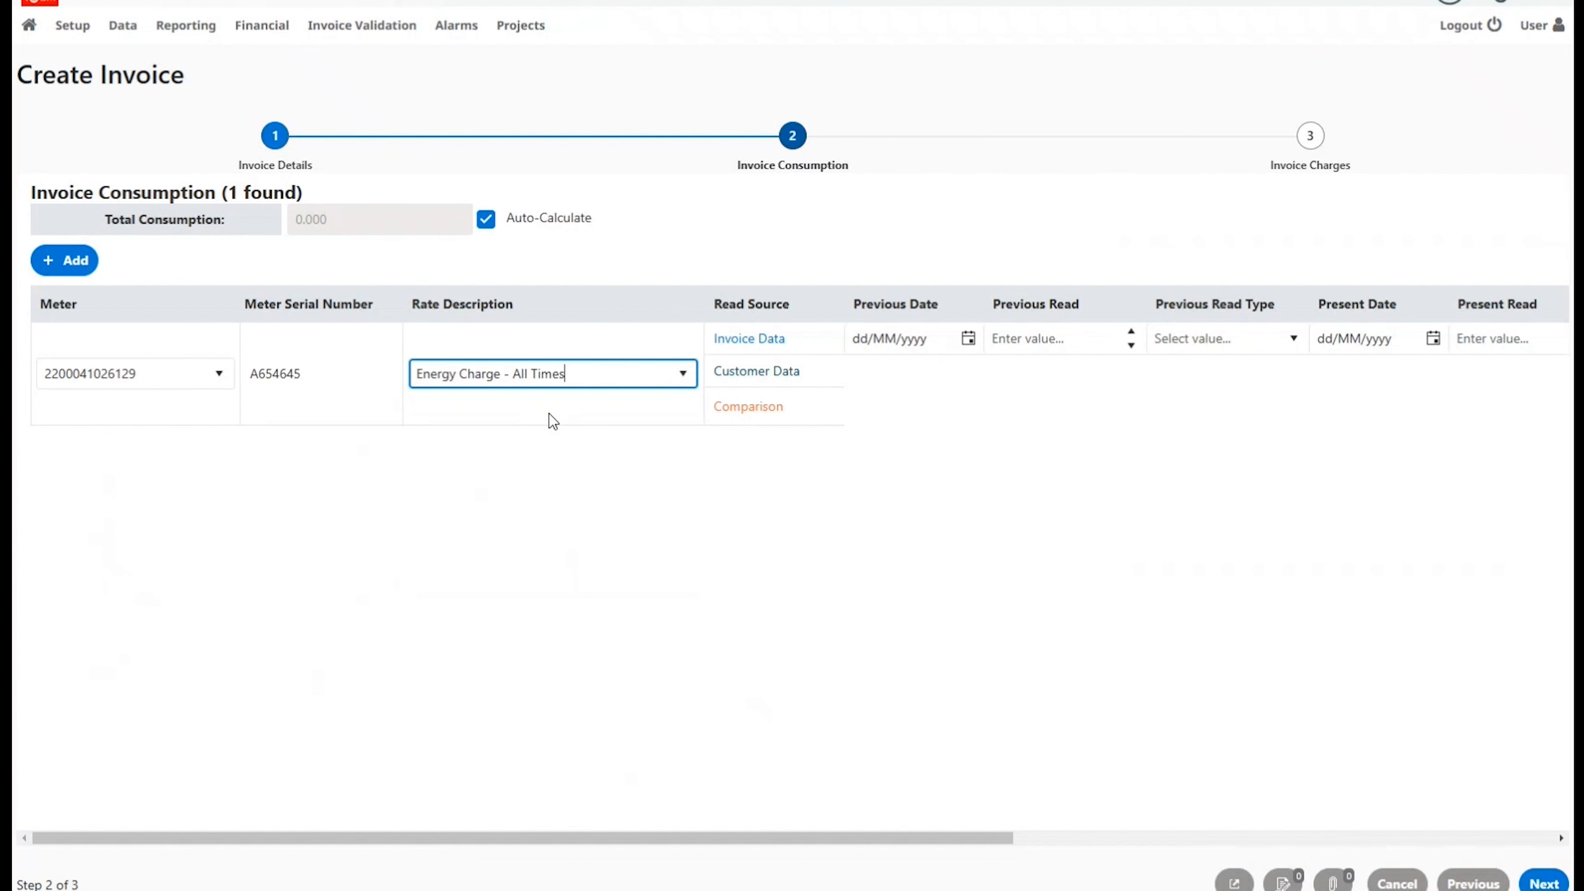
Enter the meter's previous read 52,645 and present read 53,157, both with read type Actual, and proceed to the Invoice Charges stage
{"action": "key", "text": "Tab"}
{"action": "key", "text": "Tab"}
{"action": "key", "text": "Tab"}
{"action": "key", "text": "Tab"}
{"action": "key", "text": "Tab"}
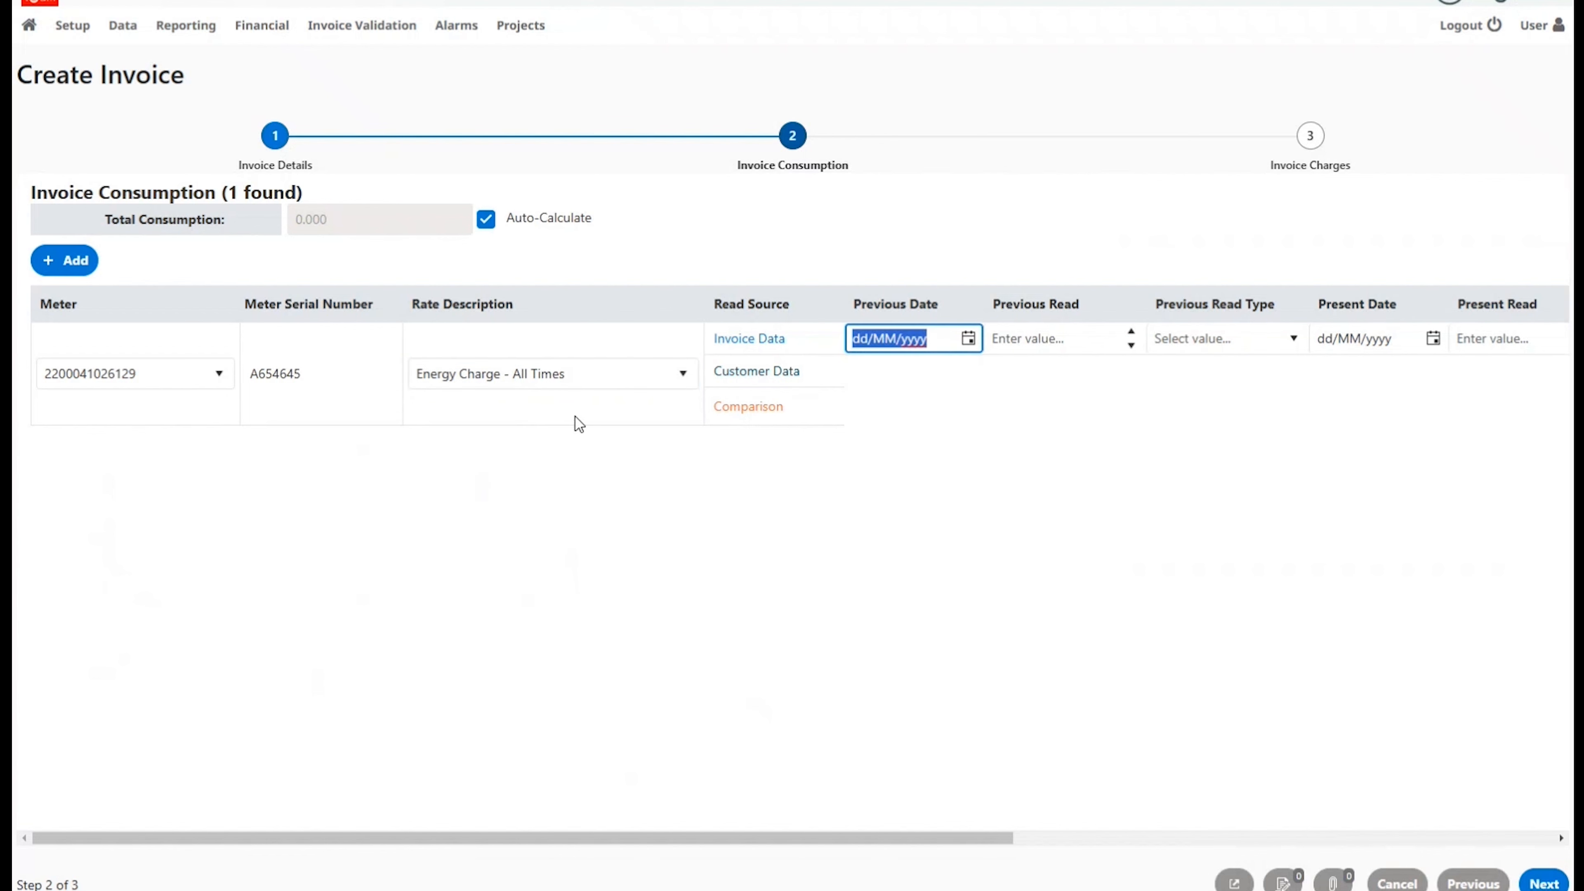
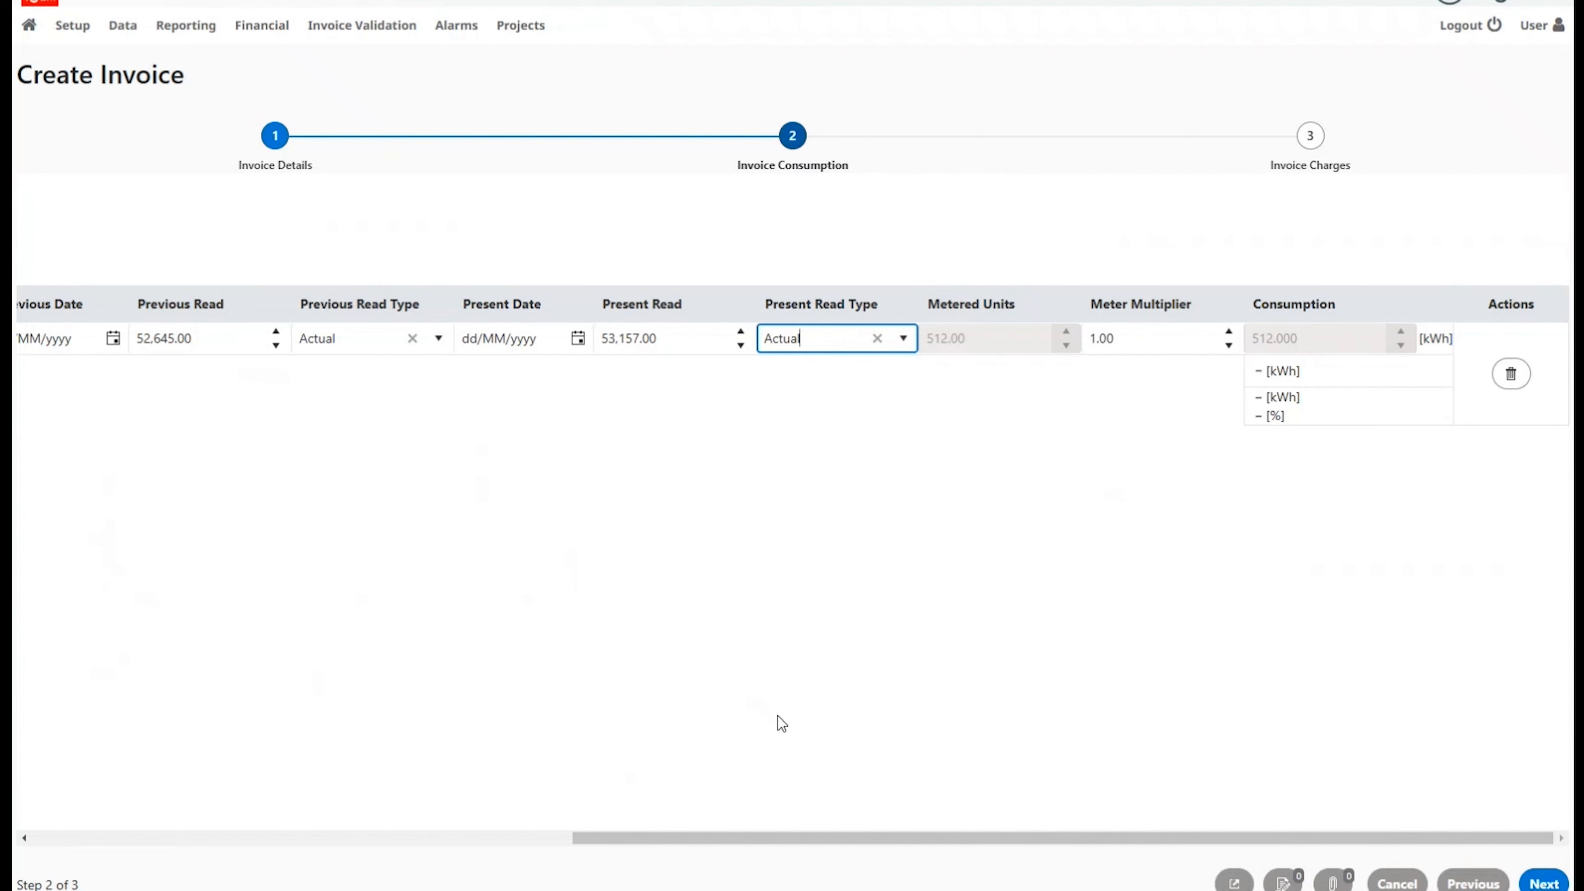
{"action": "left_click_drag", "start_coordinate": [601, 836], "coordinate": [48, 842]}
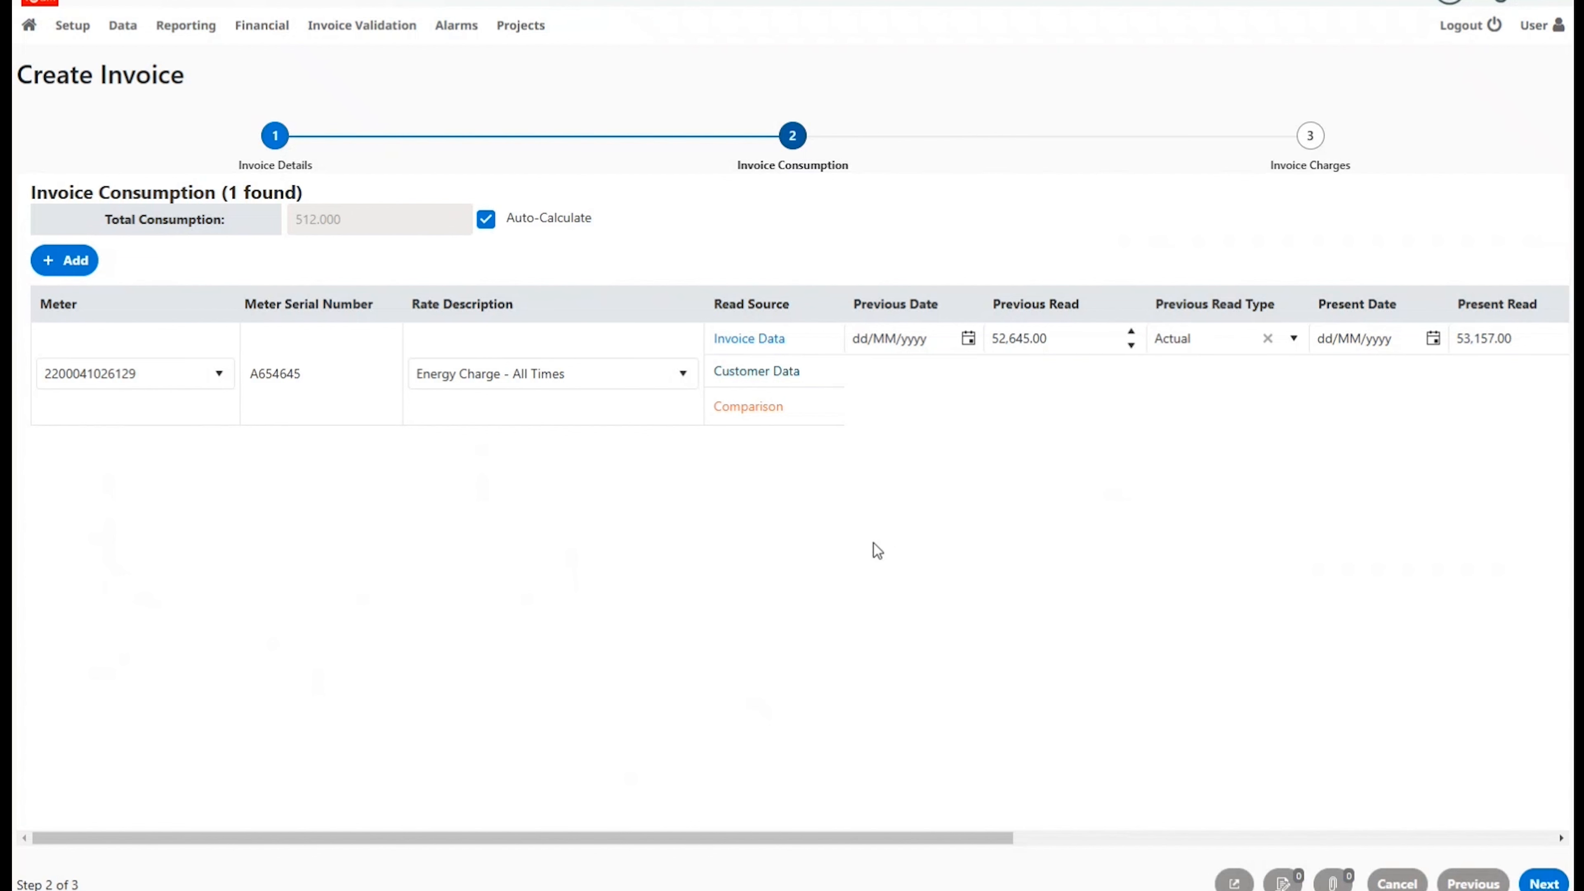
{"action": "left_click", "coordinate": [1548, 886]}
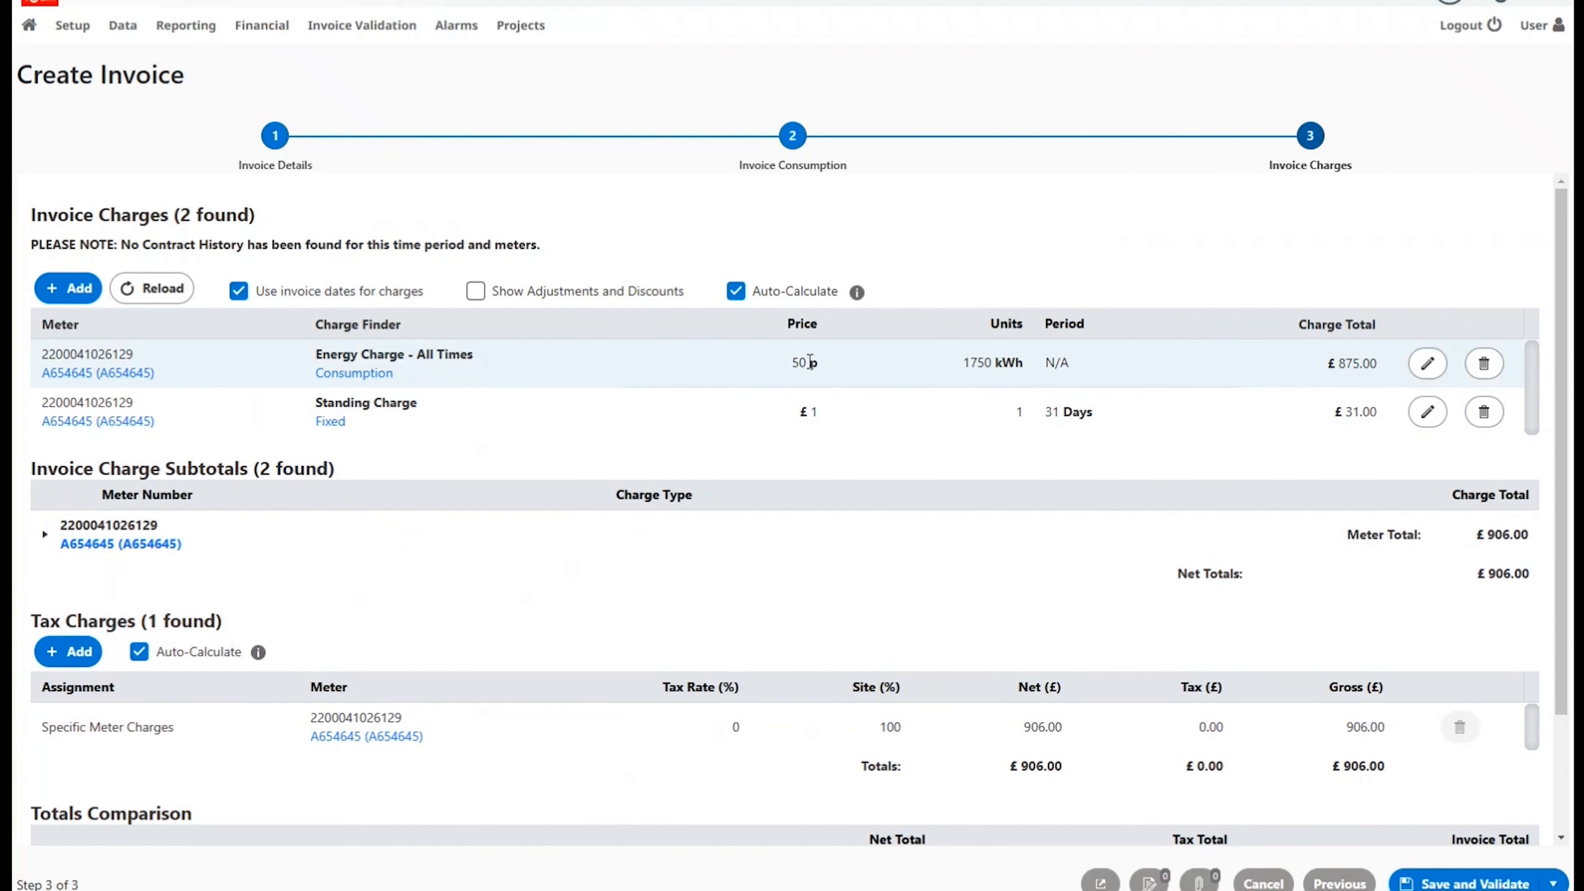
Reload the invoice charges from the consumption data, accepting that the existing charges are overwritten
{"action": "double_click", "coordinate": [980, 364]}
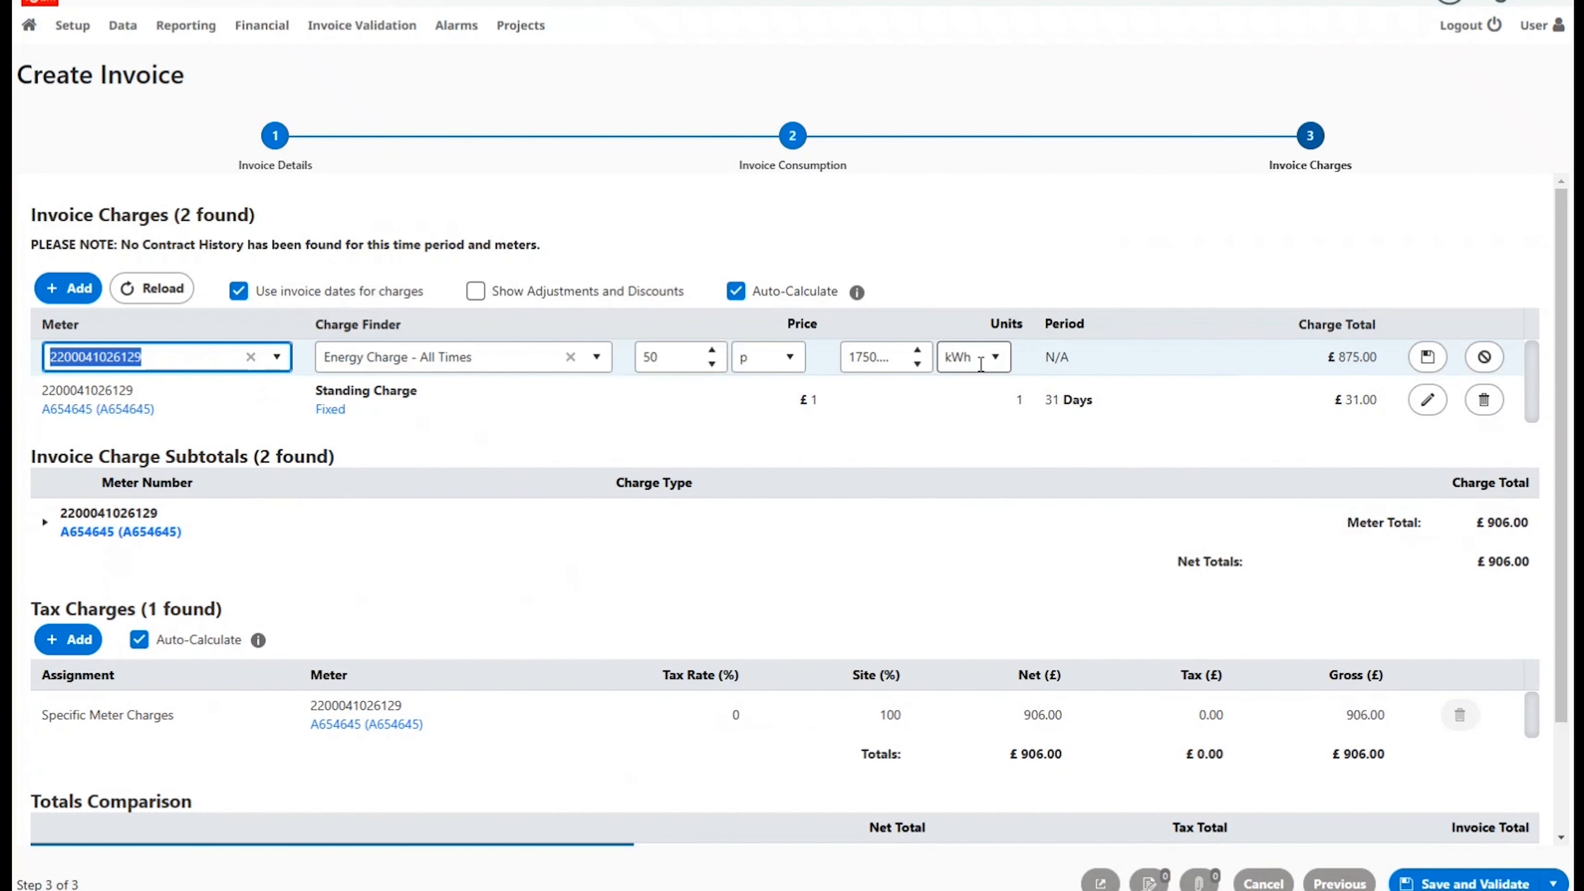
{"action": "left_click", "coordinate": [1483, 360]}
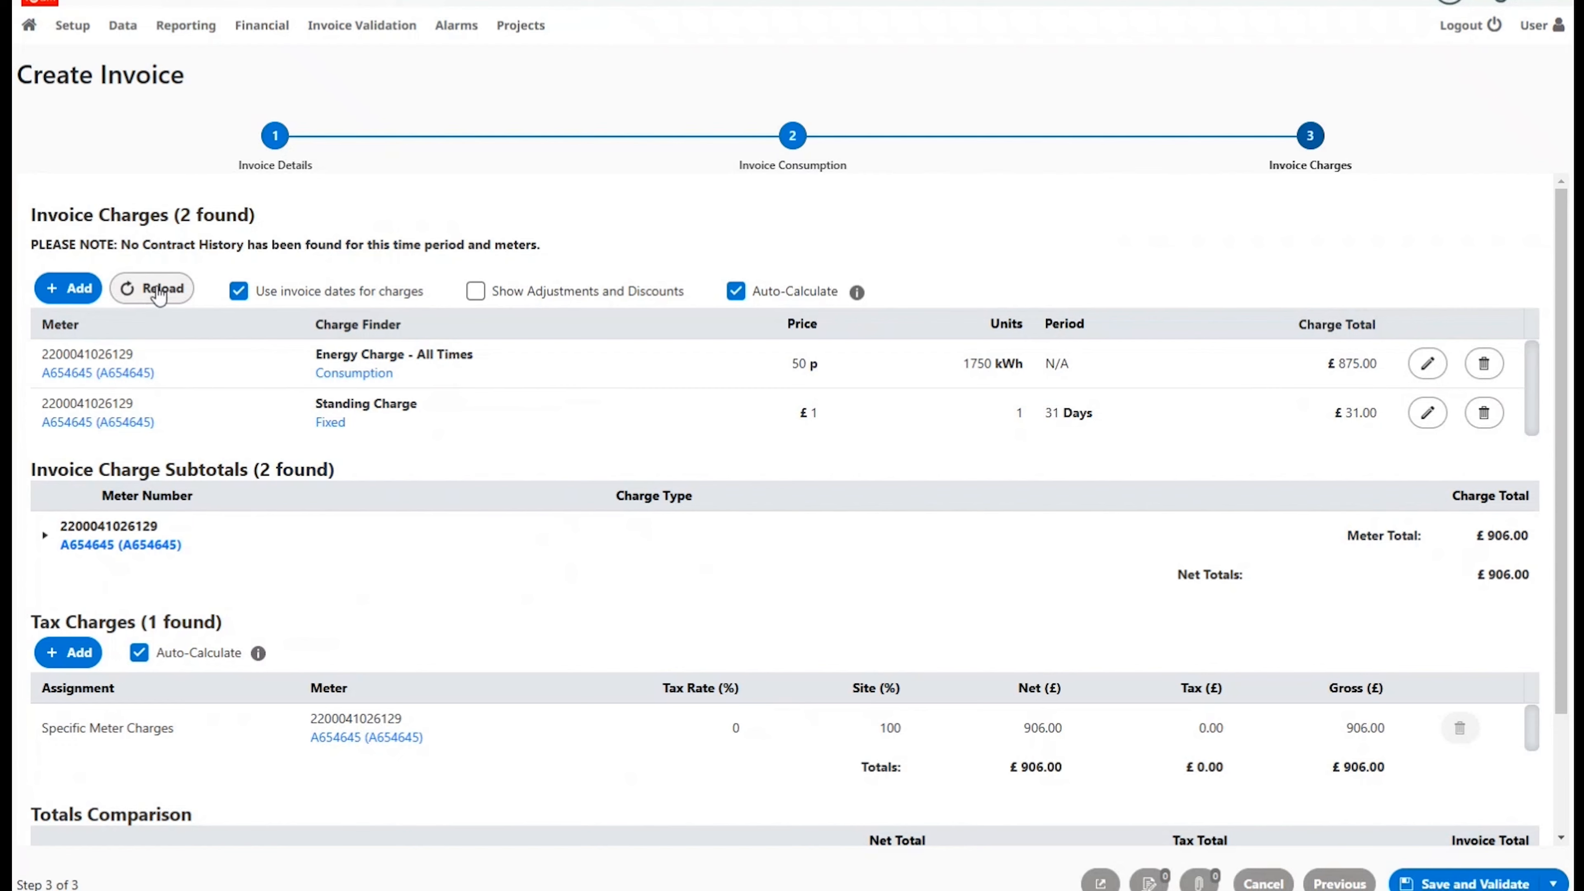
{"action": "left_click", "coordinate": [156, 287]}
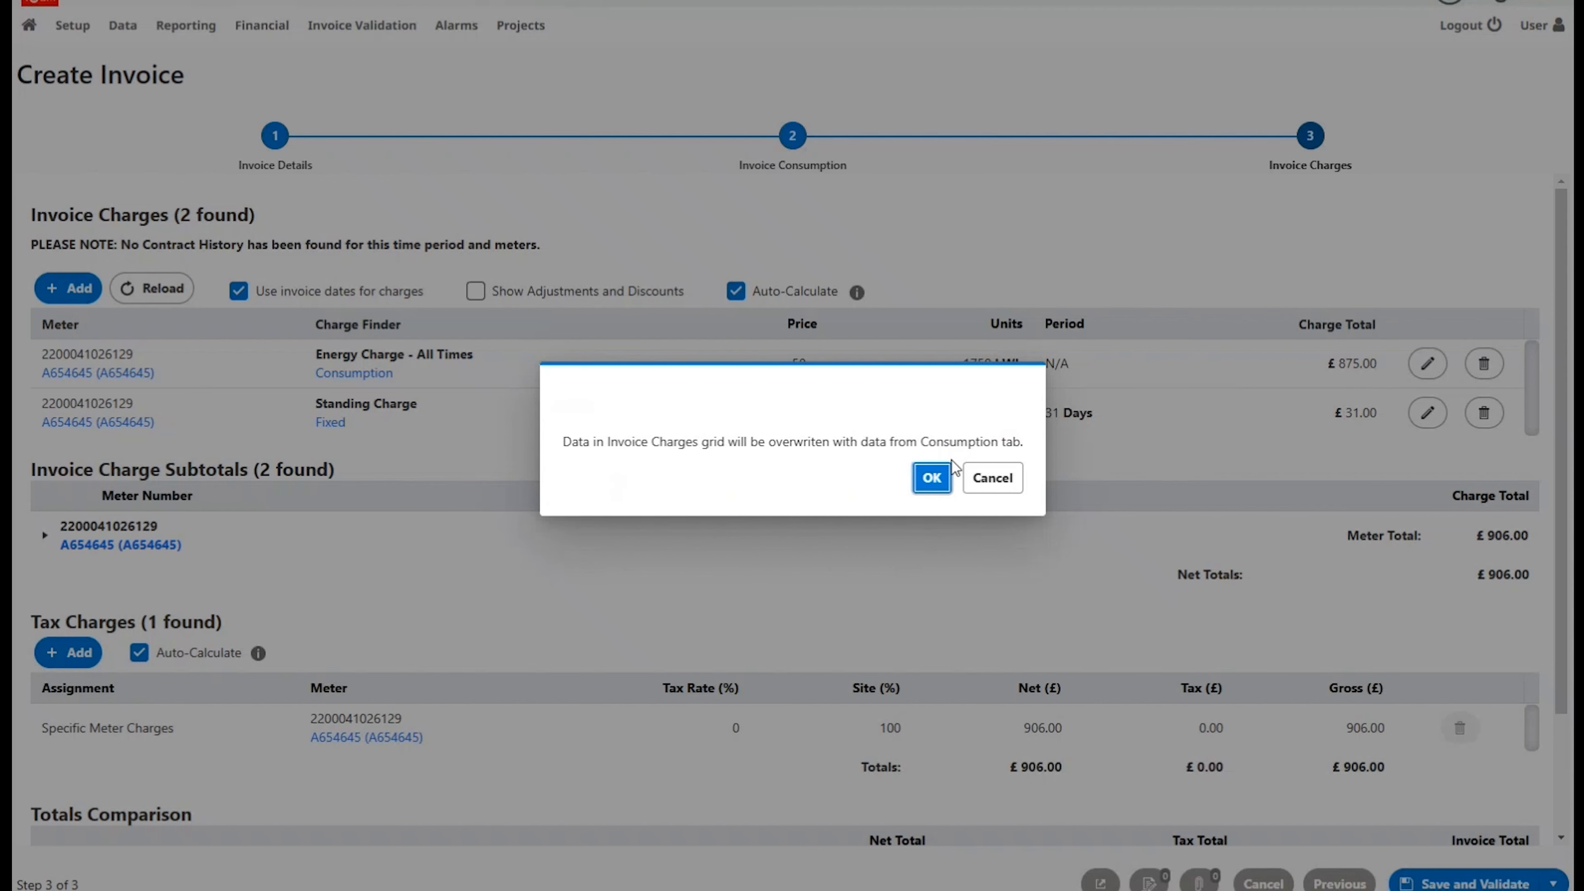
{"action": "left_click", "coordinate": [930, 478]}
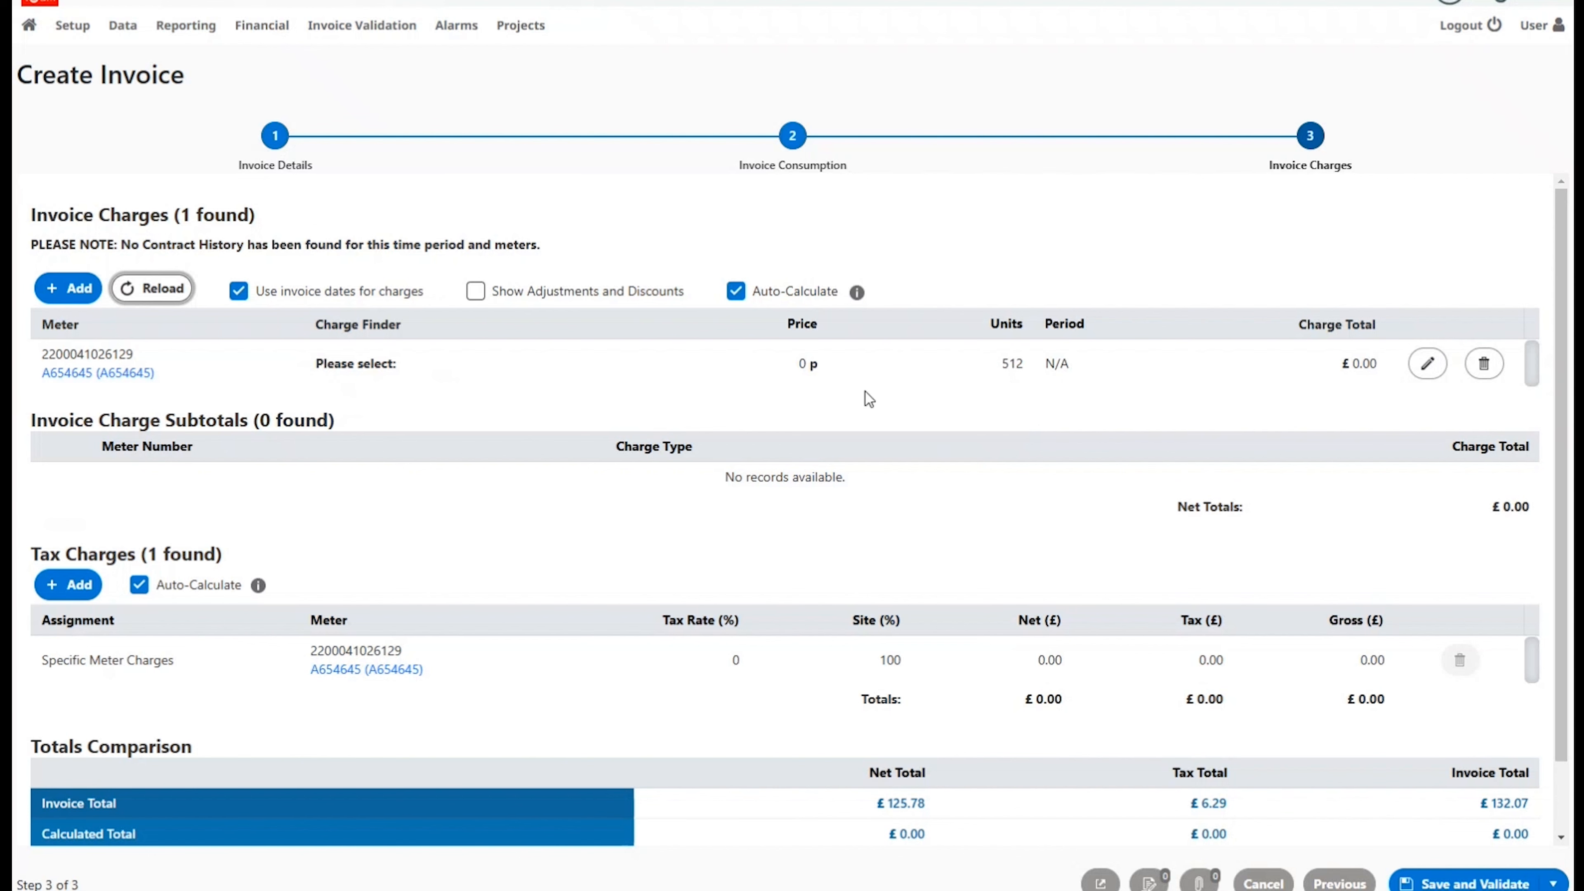
Set the reloaded charge's price to 21.9 p and its Charge Finder to Energy Charge - All Times
{"action": "left_click", "coordinate": [800, 367]}
{"action": "left_click", "coordinate": [680, 355]}
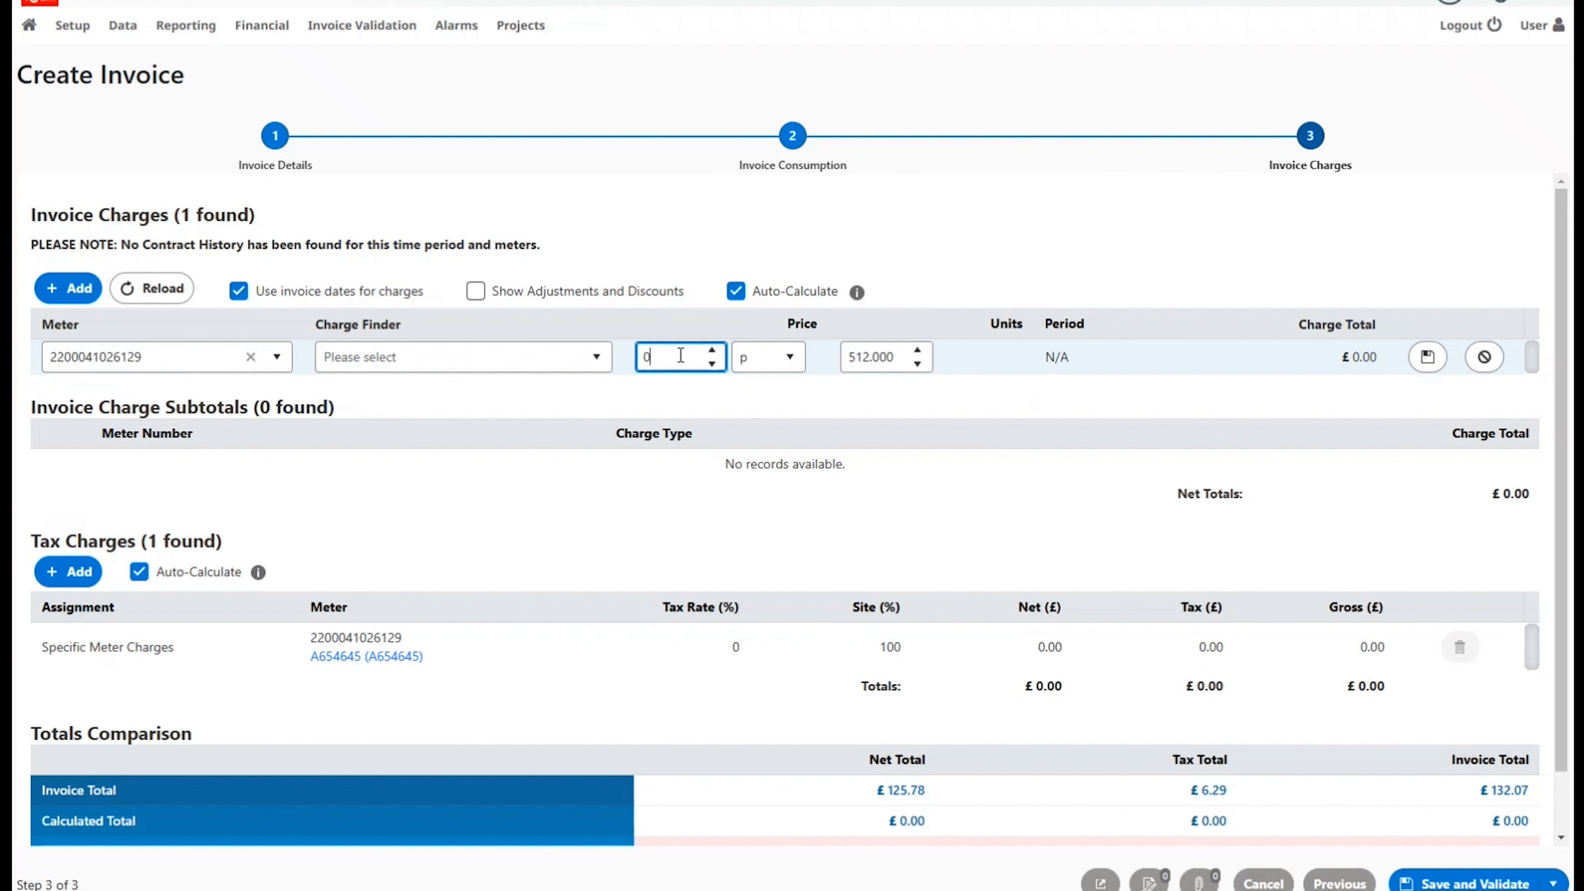
{"action": "type", "text": "21.9"}
{"action": "left_click", "coordinate": [1426, 358]}
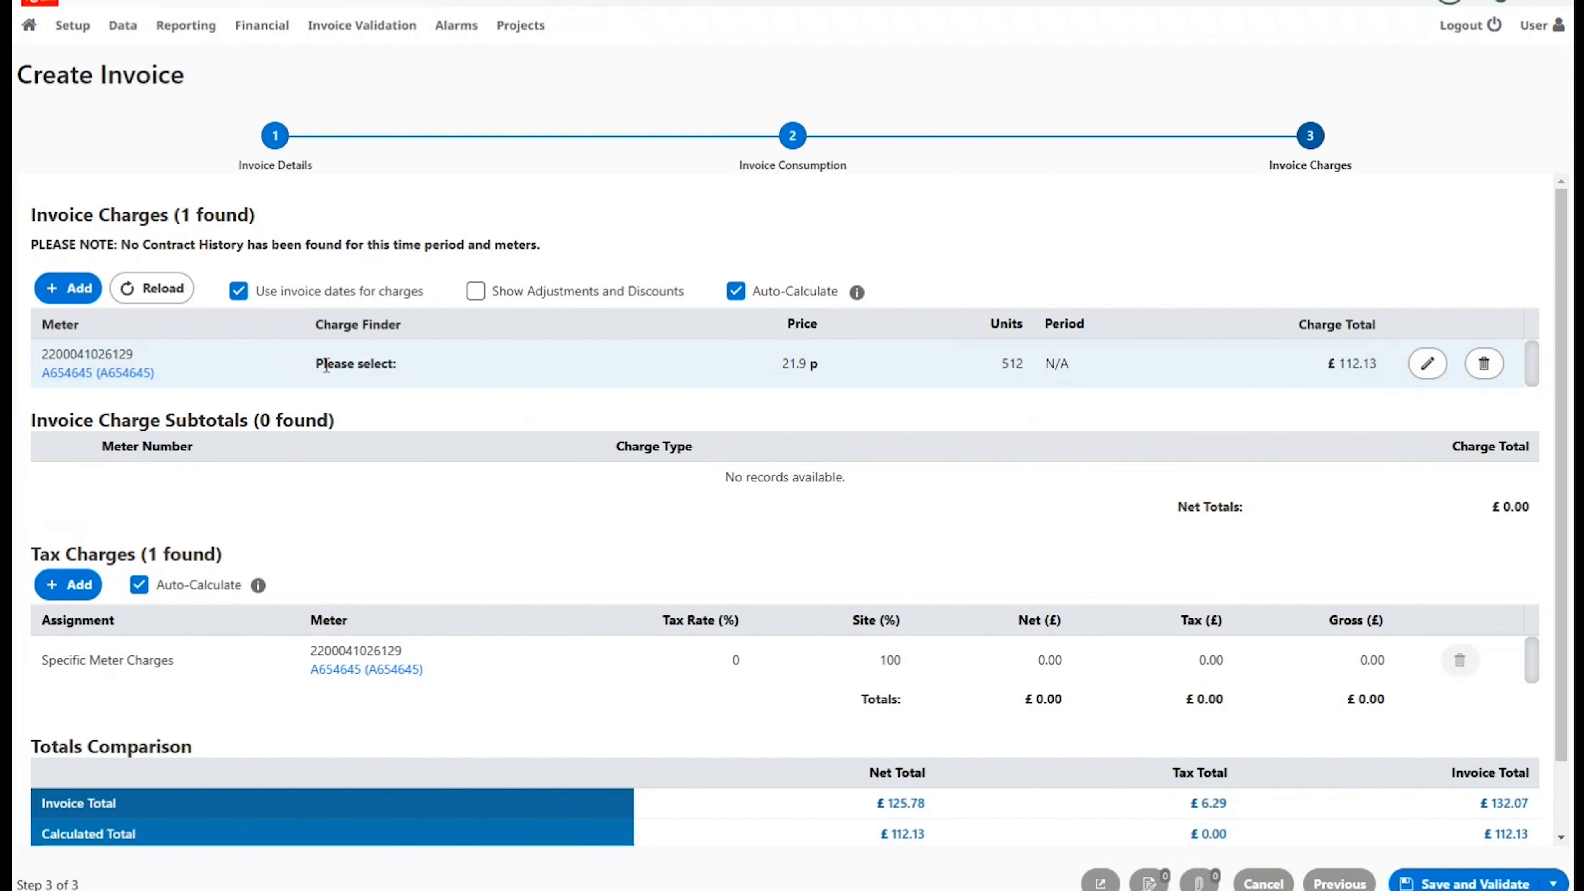
{"action": "left_click", "coordinate": [510, 371]}
{"action": "left_click", "coordinate": [598, 358]}
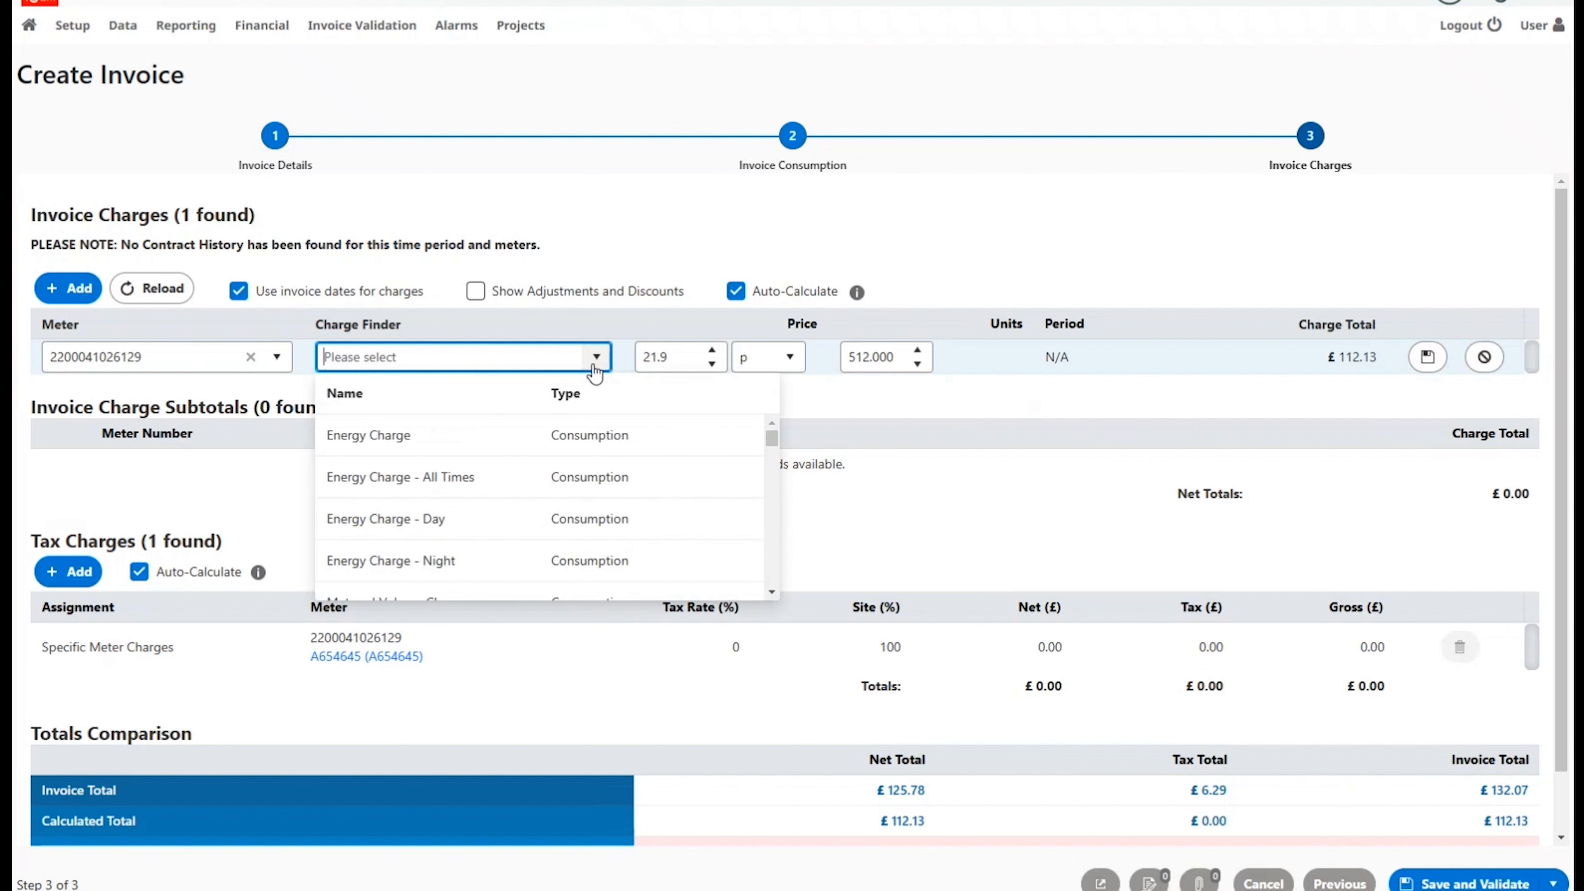
{"action": "left_click", "coordinate": [448, 479]}
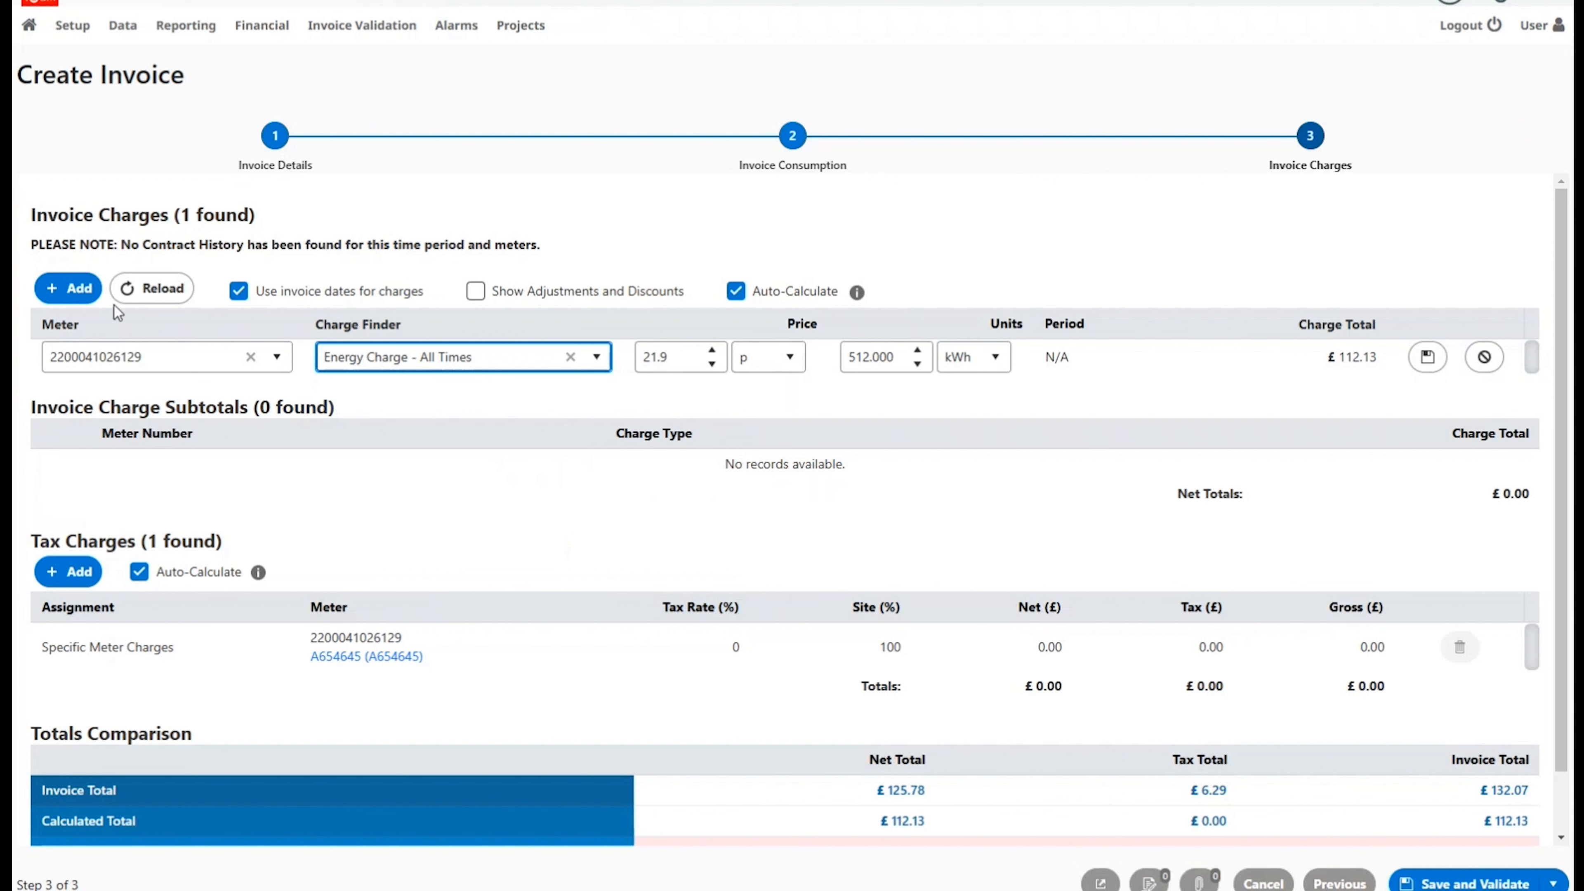
Add an invoice charge for the site's meter with Standing Charge as its Charge Finder
{"action": "left_click", "coordinate": [77, 298]}
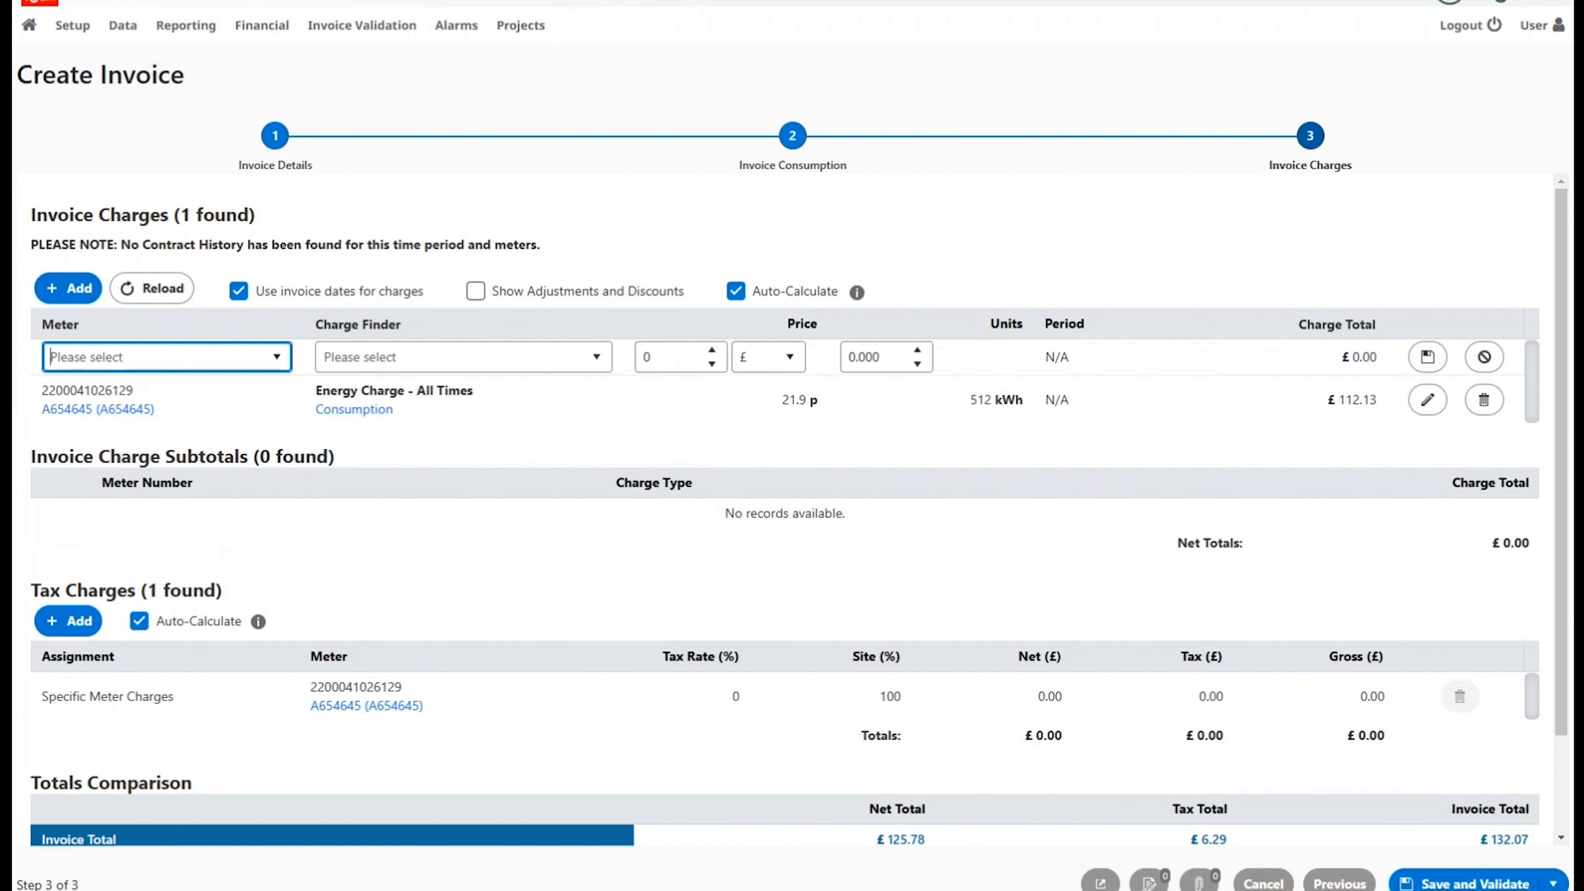
{"action": "left_click", "coordinate": [279, 360]}
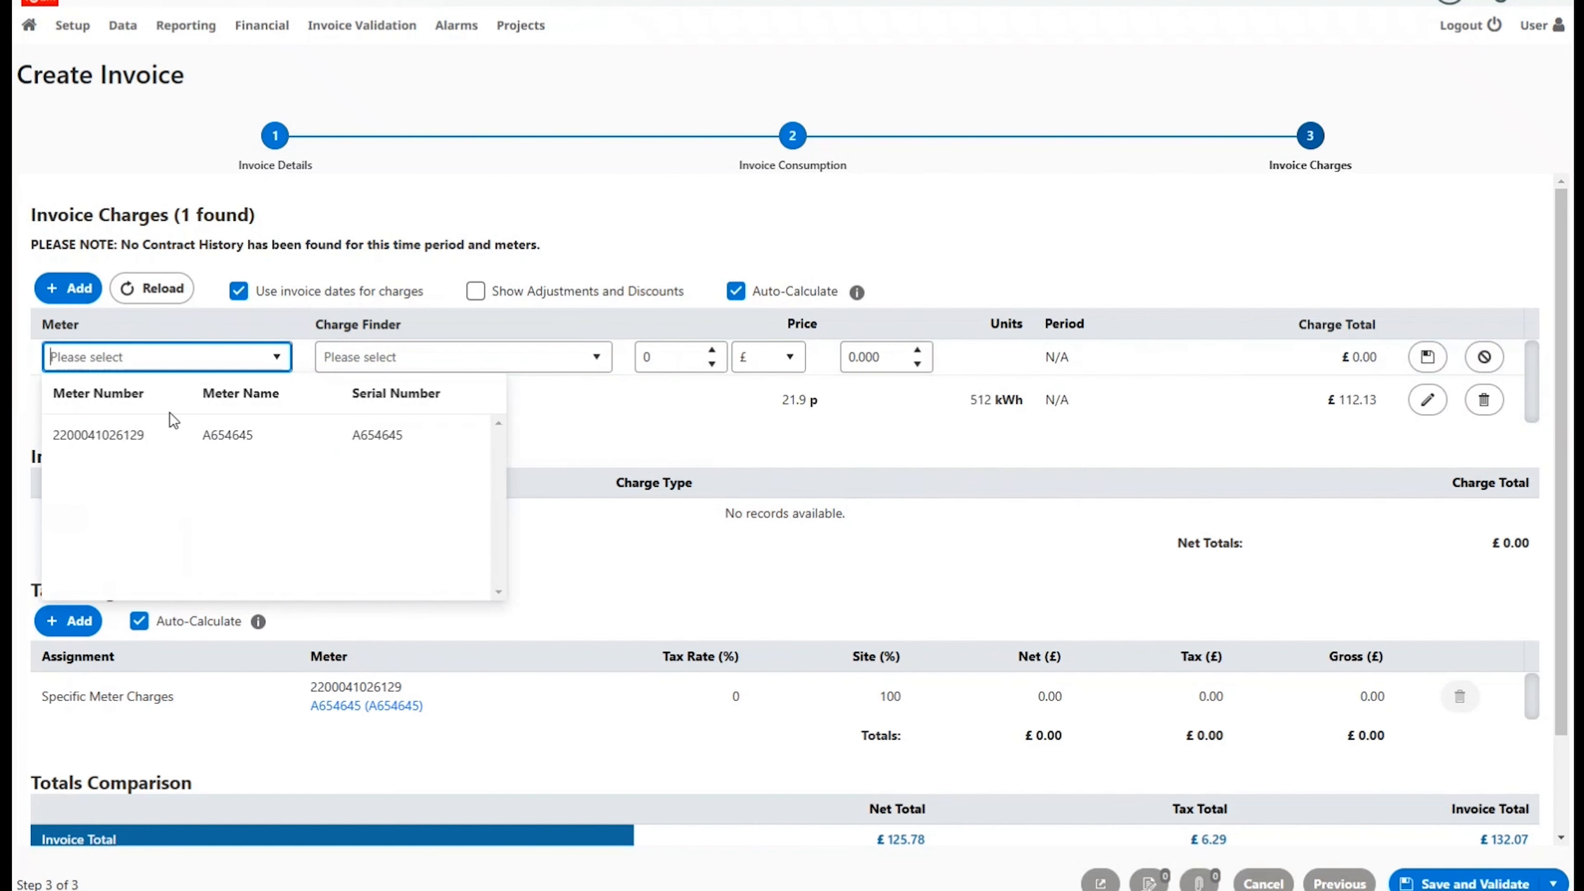
{"action": "left_click", "coordinate": [149, 431]}
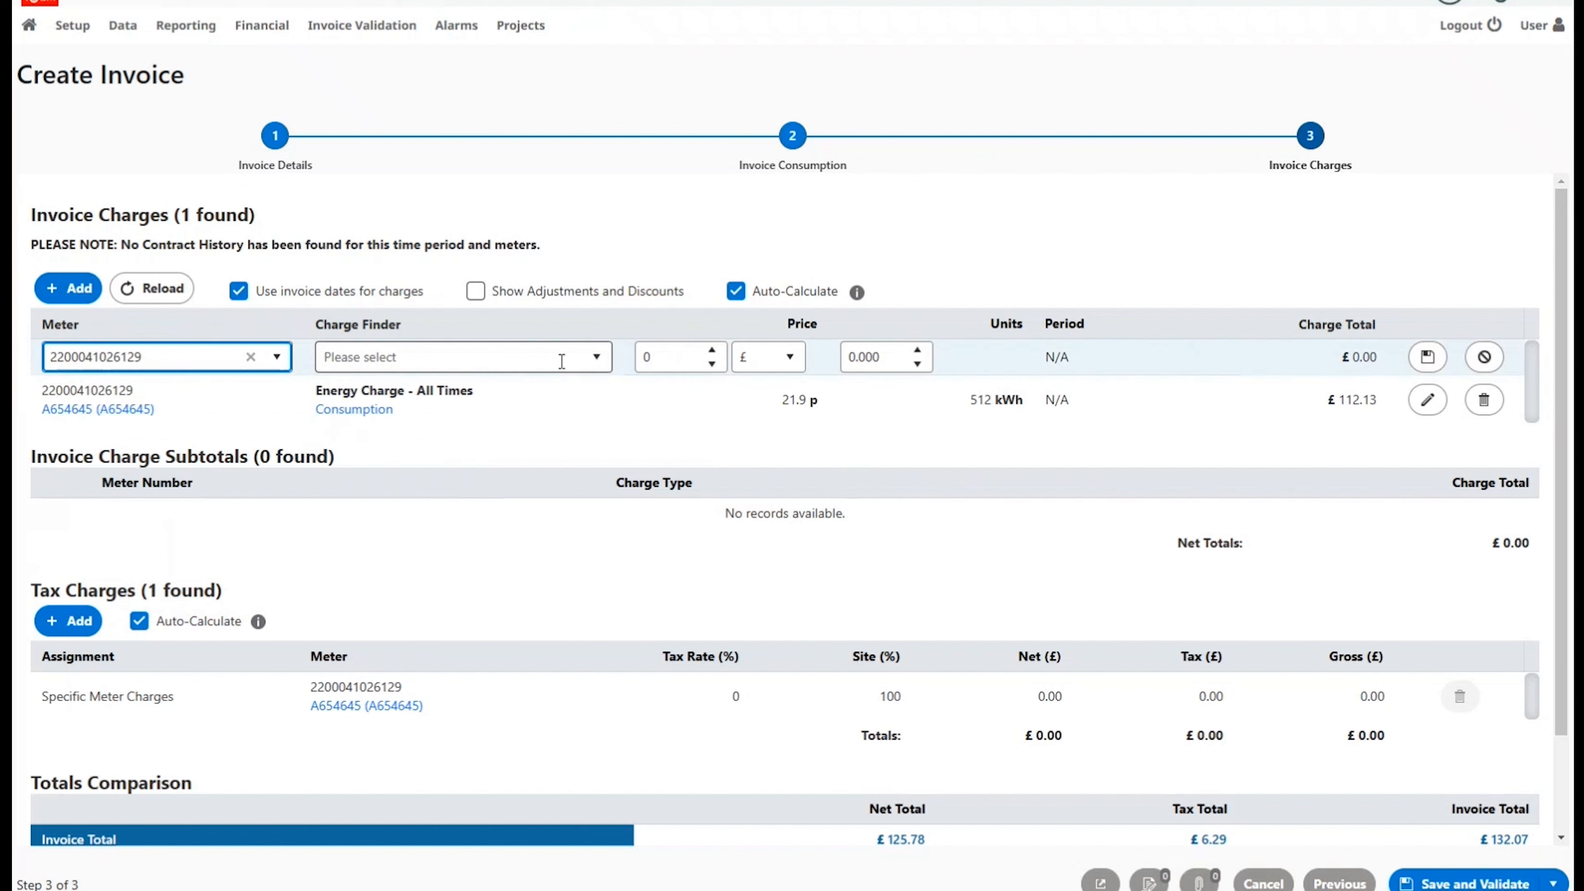
{"action": "left_click", "coordinate": [598, 360]}
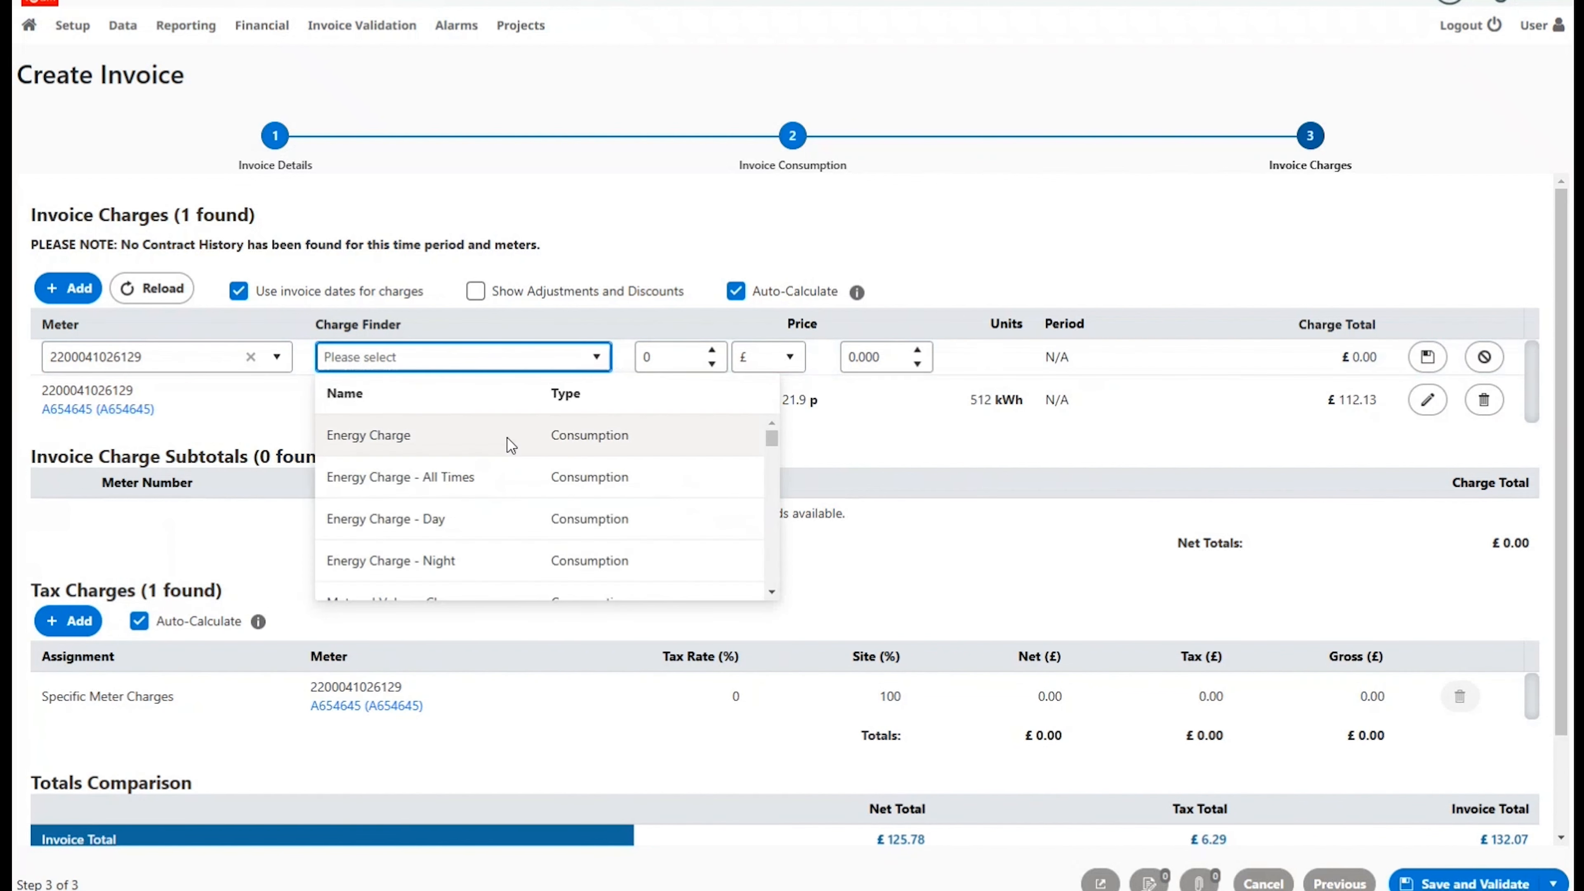
{"action": "scroll", "coordinate": [491, 471], "scroll_direction": "down", "scroll_amount": 5}
{"action": "scroll", "coordinate": [487, 475], "scroll_direction": "down", "scroll_amount": 6}
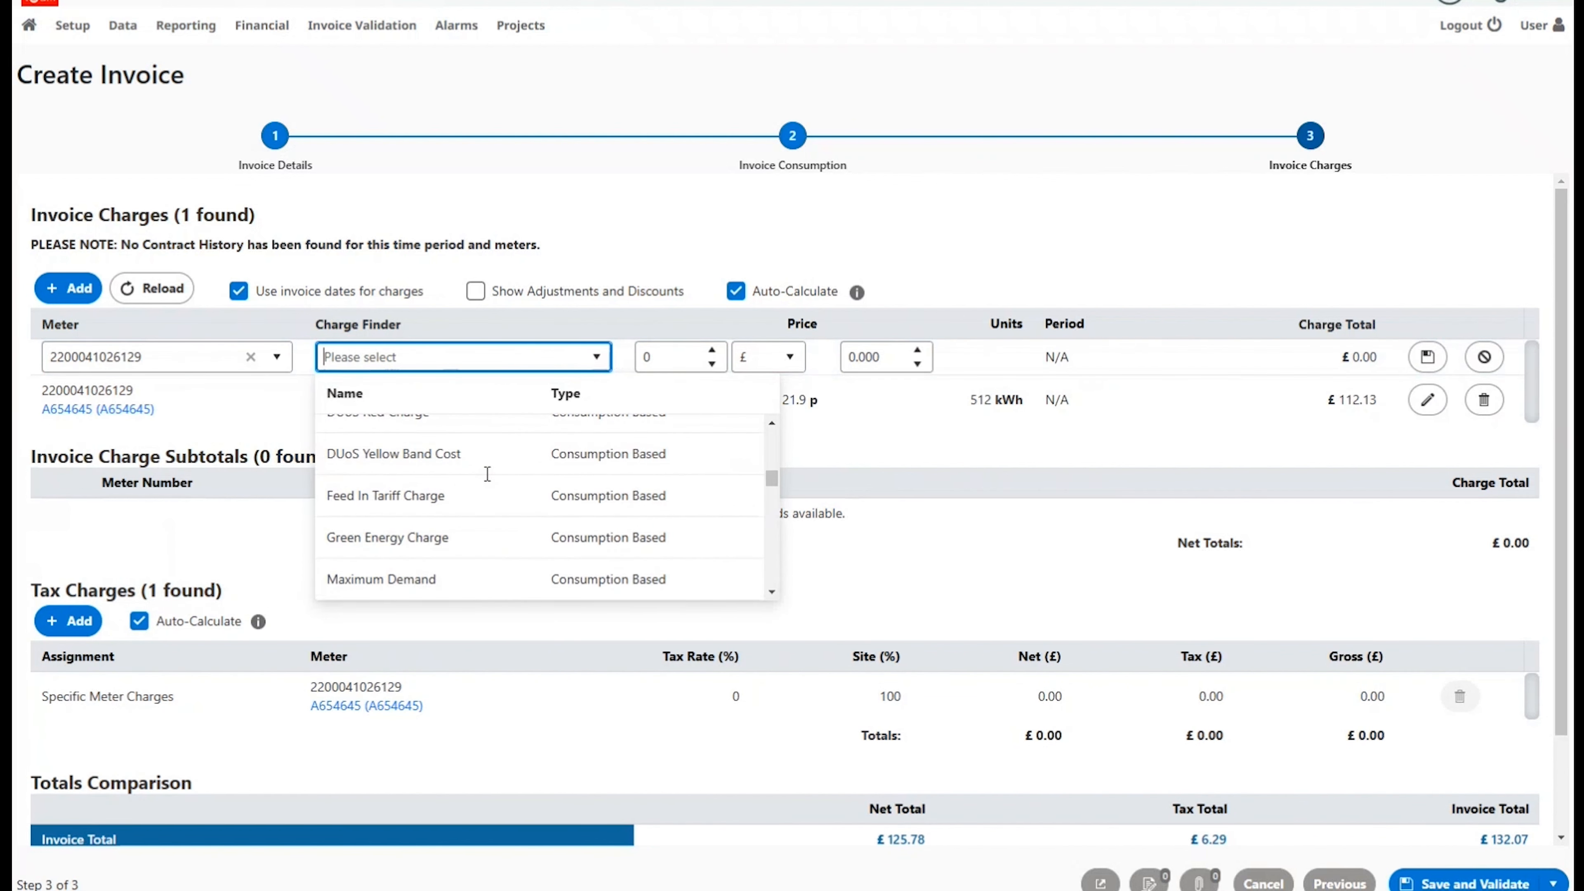
{"action": "scroll", "coordinate": [490, 481], "scroll_direction": "down", "scroll_amount": 8}
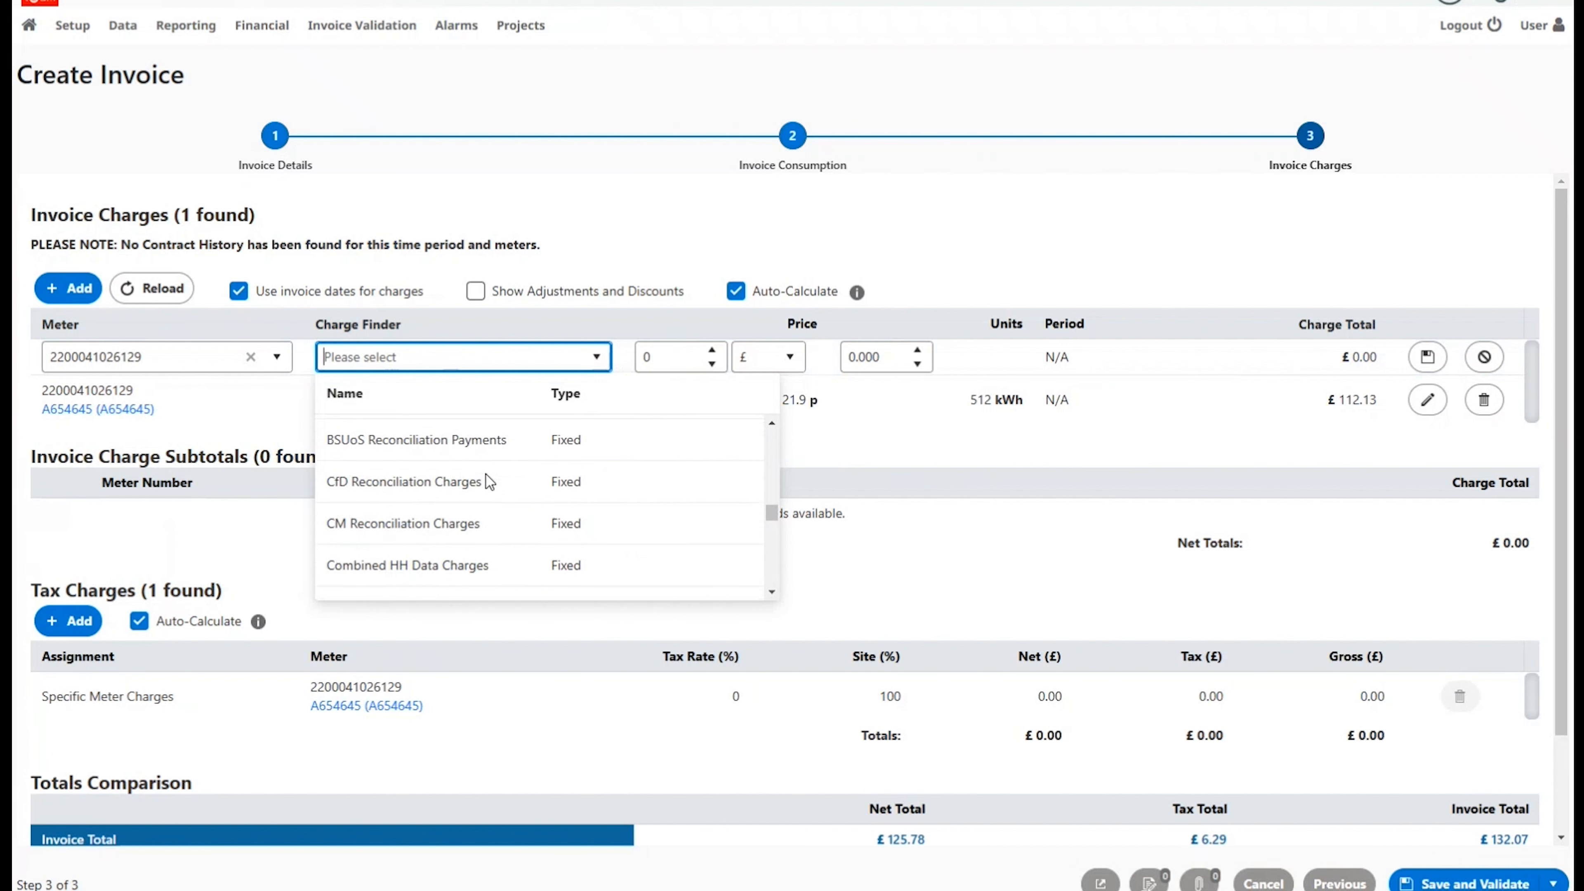
{"action": "scroll", "coordinate": [487, 481], "scroll_direction": "down", "scroll_amount": 7}
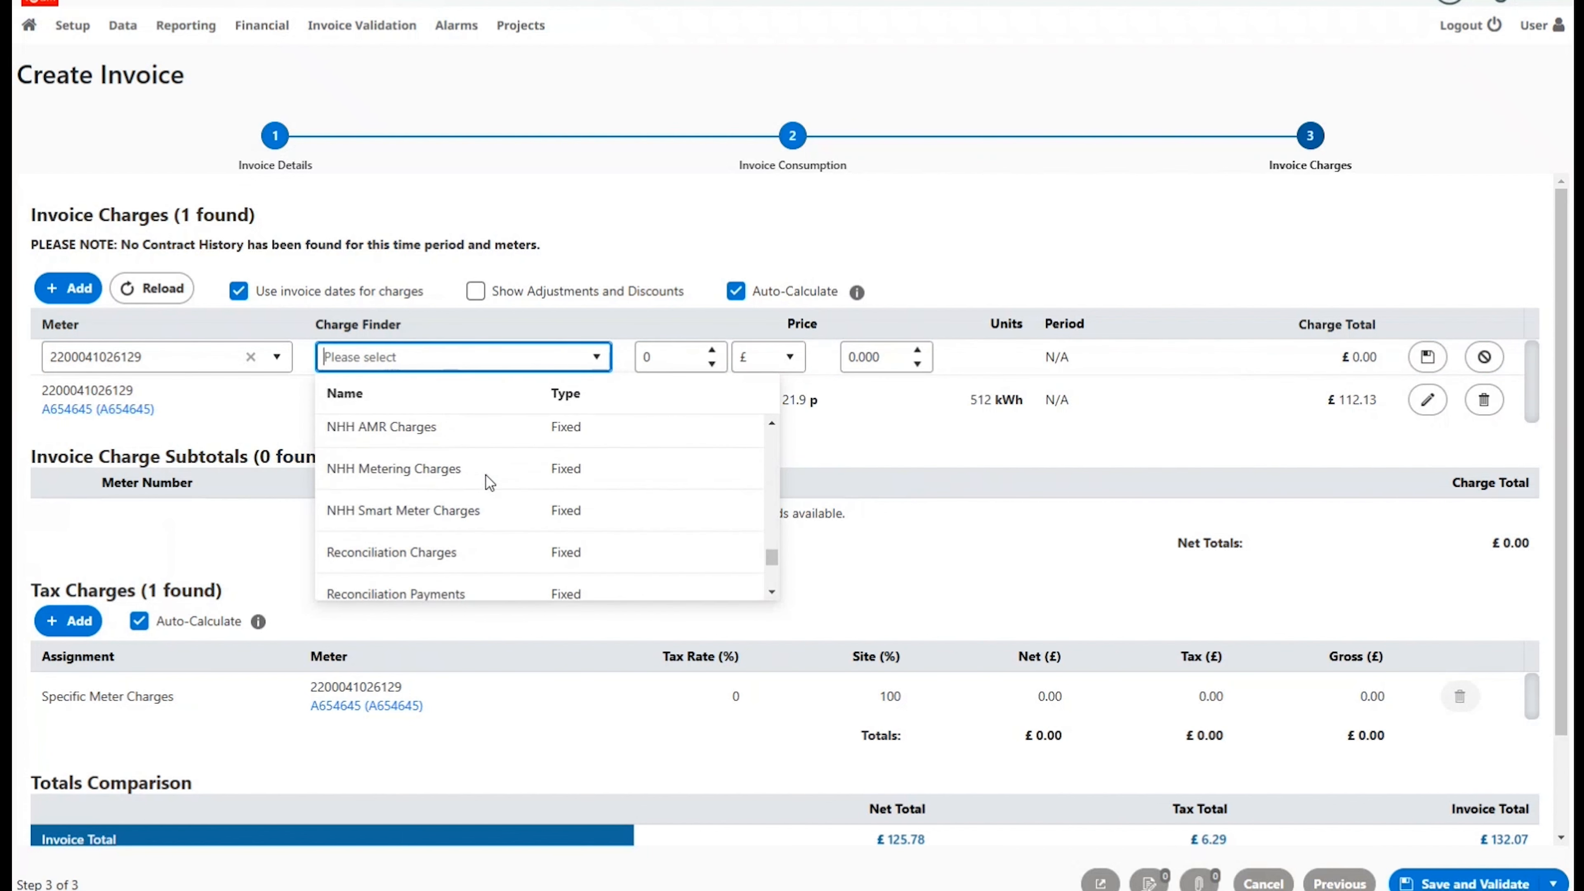
{"action": "left_click", "coordinate": [473, 516]}
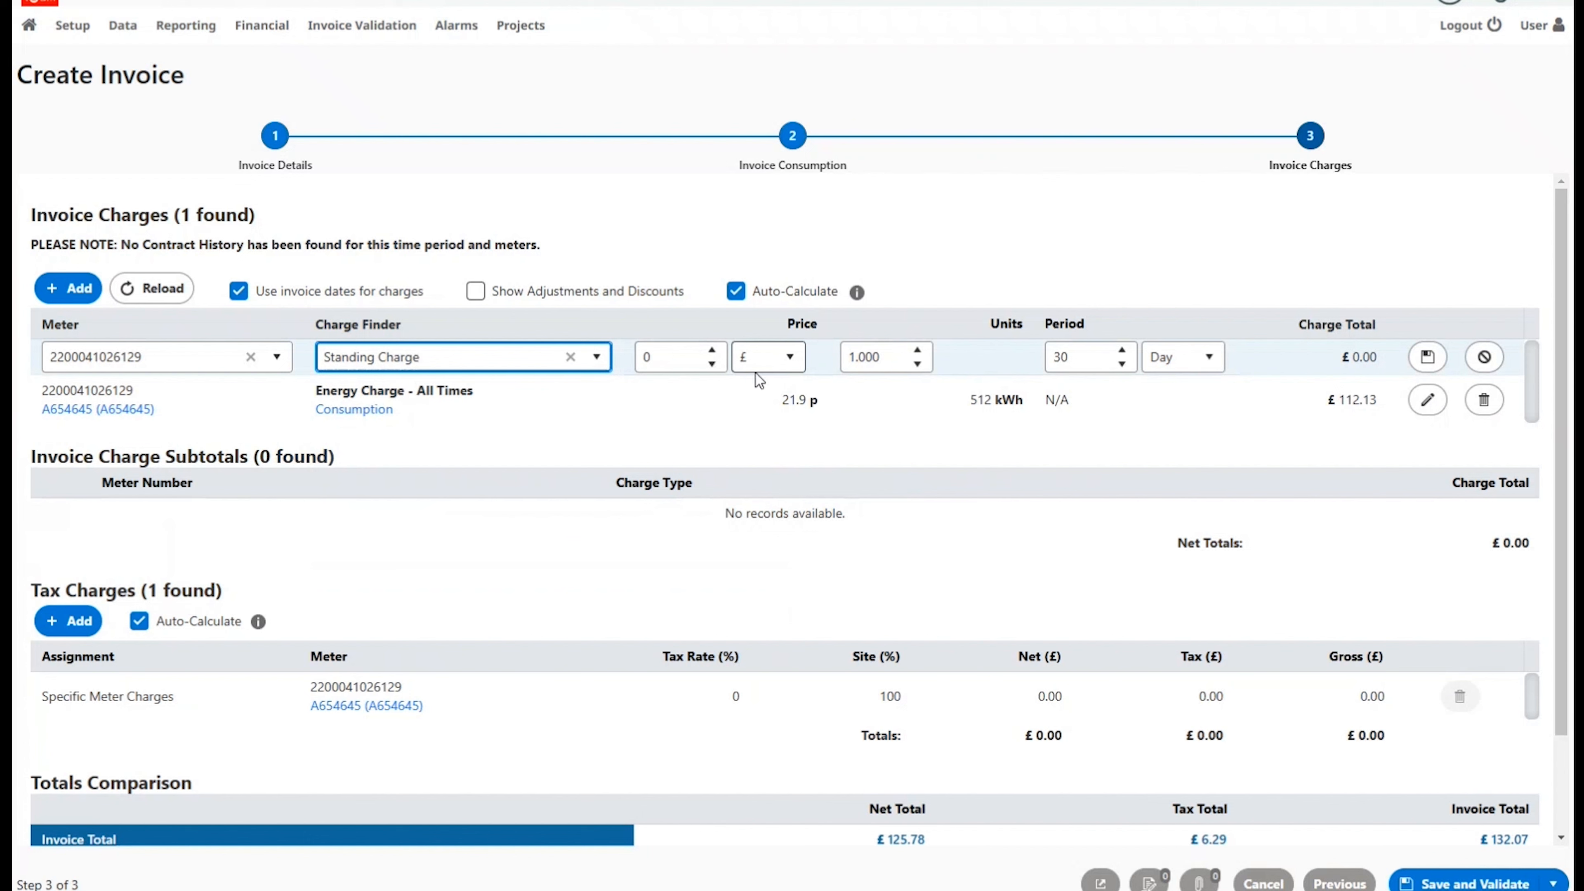
Set the standing charge's price to £0.455 and save the charge row
{"action": "left_click", "coordinate": [692, 352]}
{"action": "type", "text": "0.45"}
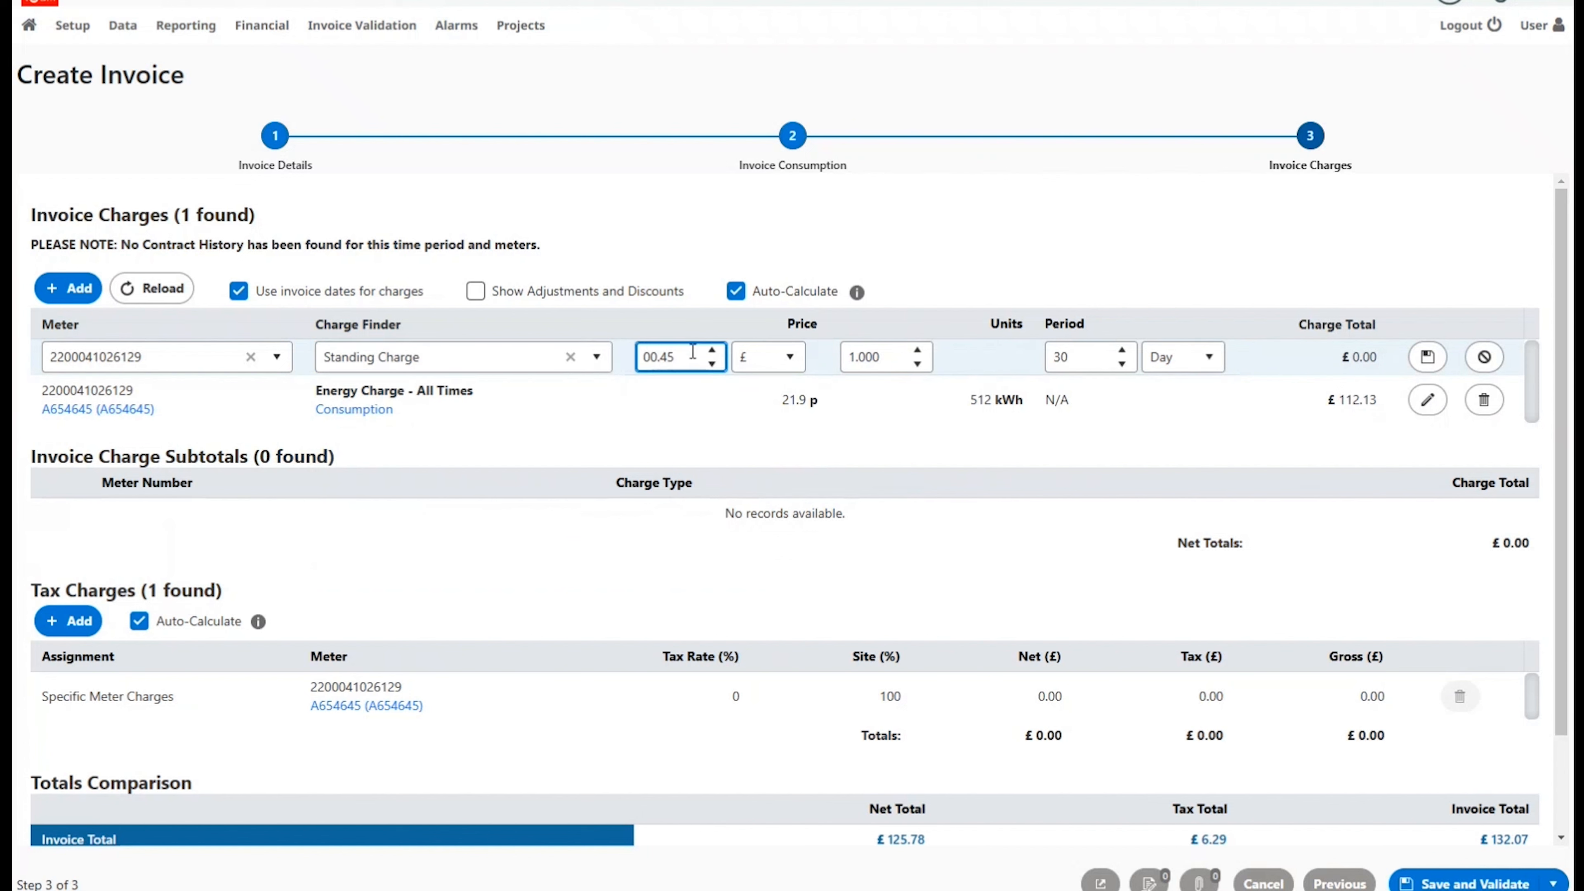
{"action": "type", "text": "5"}
{"action": "left_click", "coordinate": [1428, 359]}
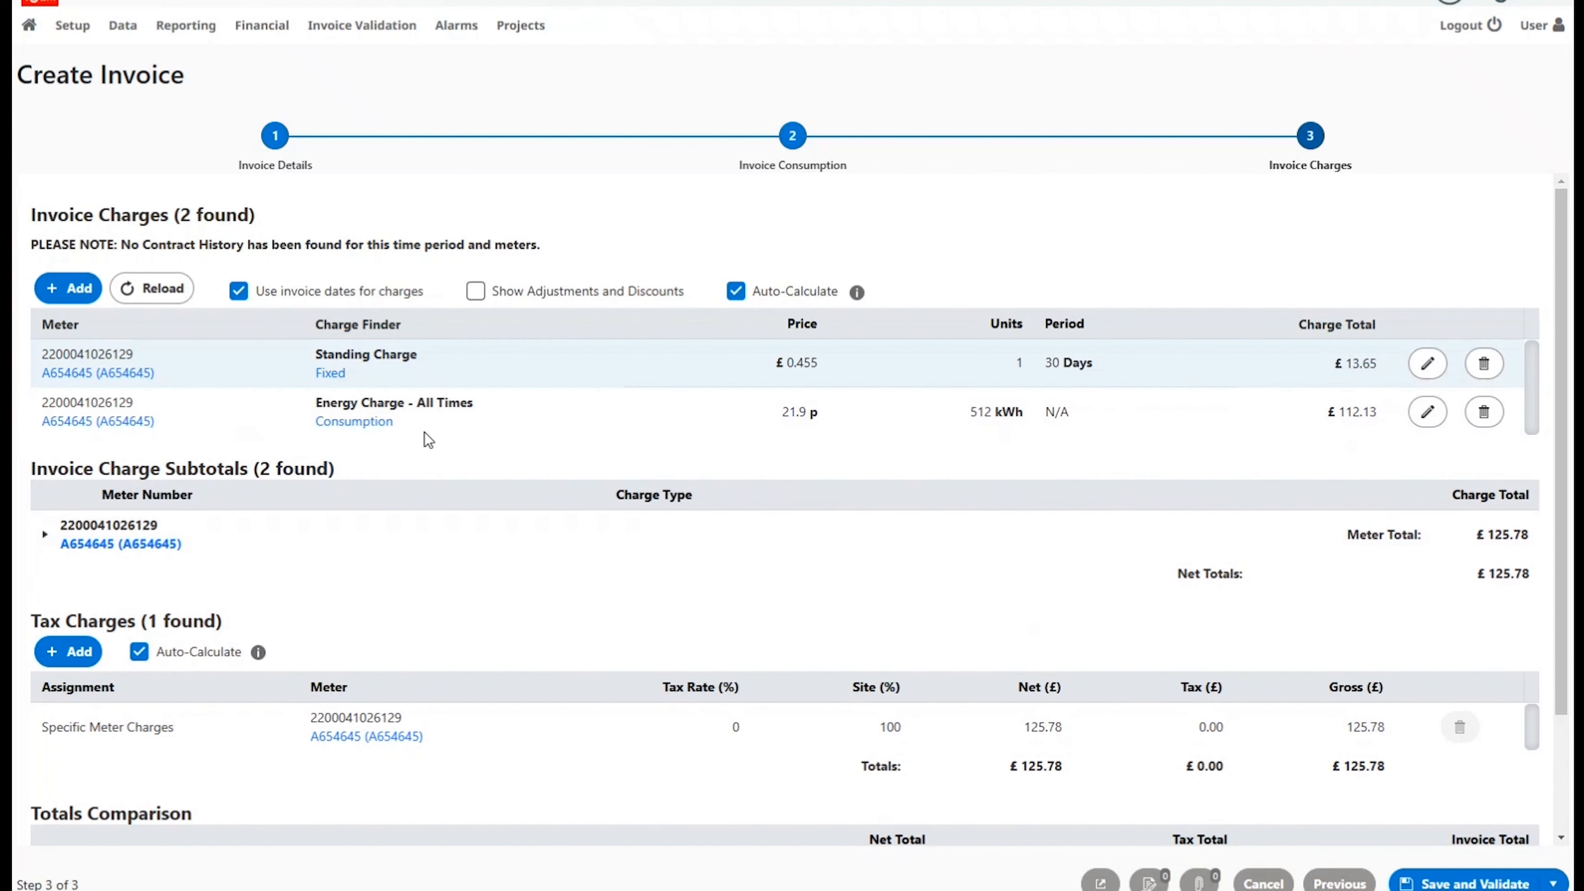
Set the tax rate of the Specific Meter Charges row to 5%
{"action": "scroll", "coordinate": [633, 510], "scroll_direction": "down", "scroll_amount": 3}
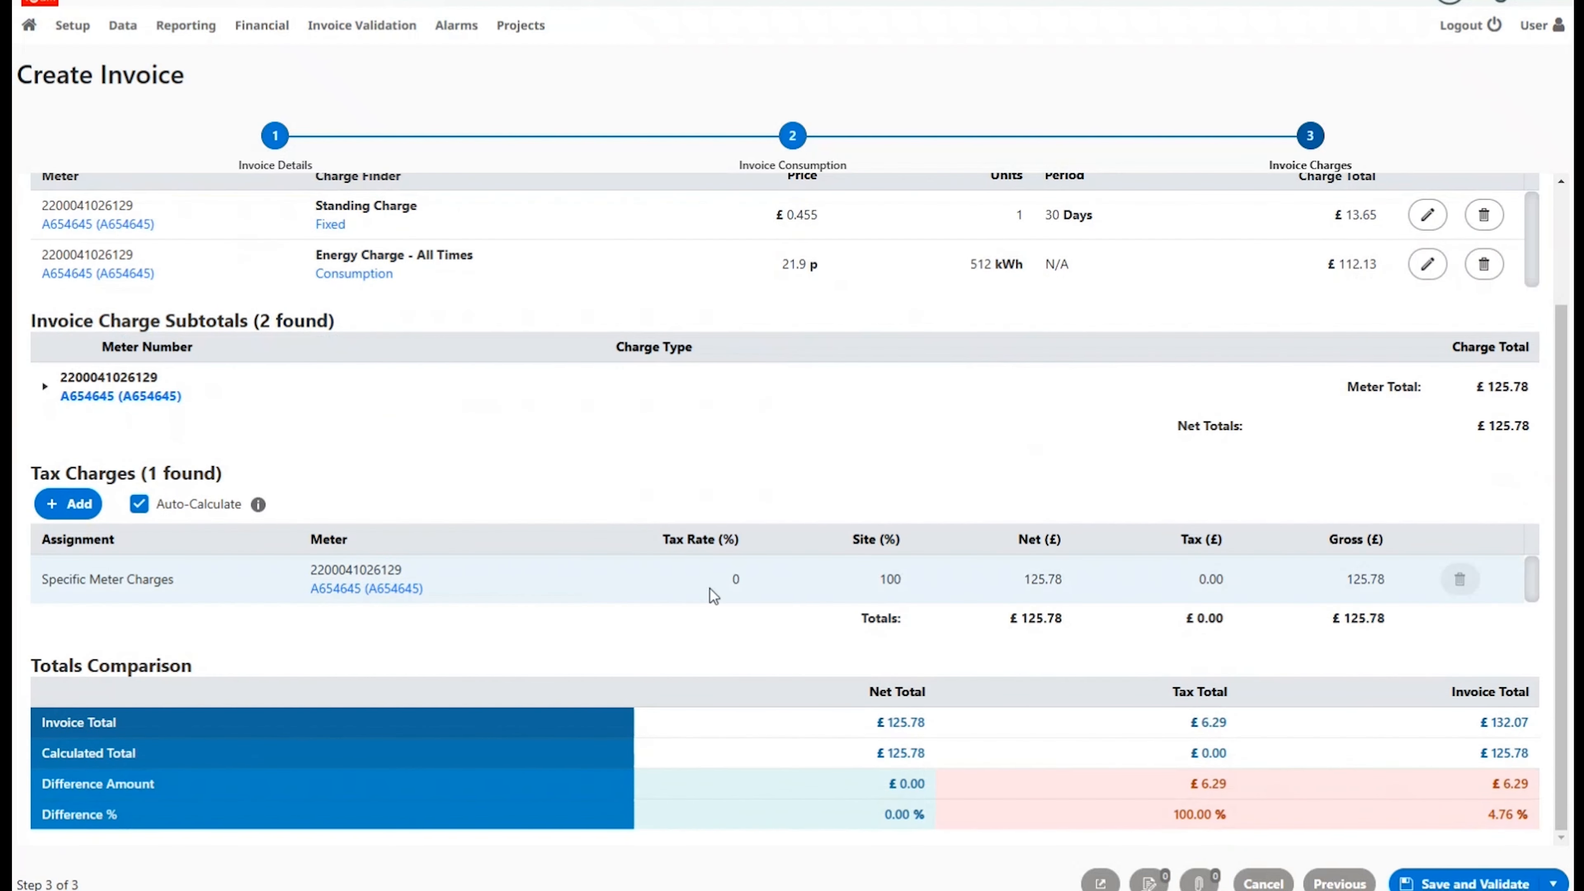
{"action": "left_click", "coordinate": [732, 583]}
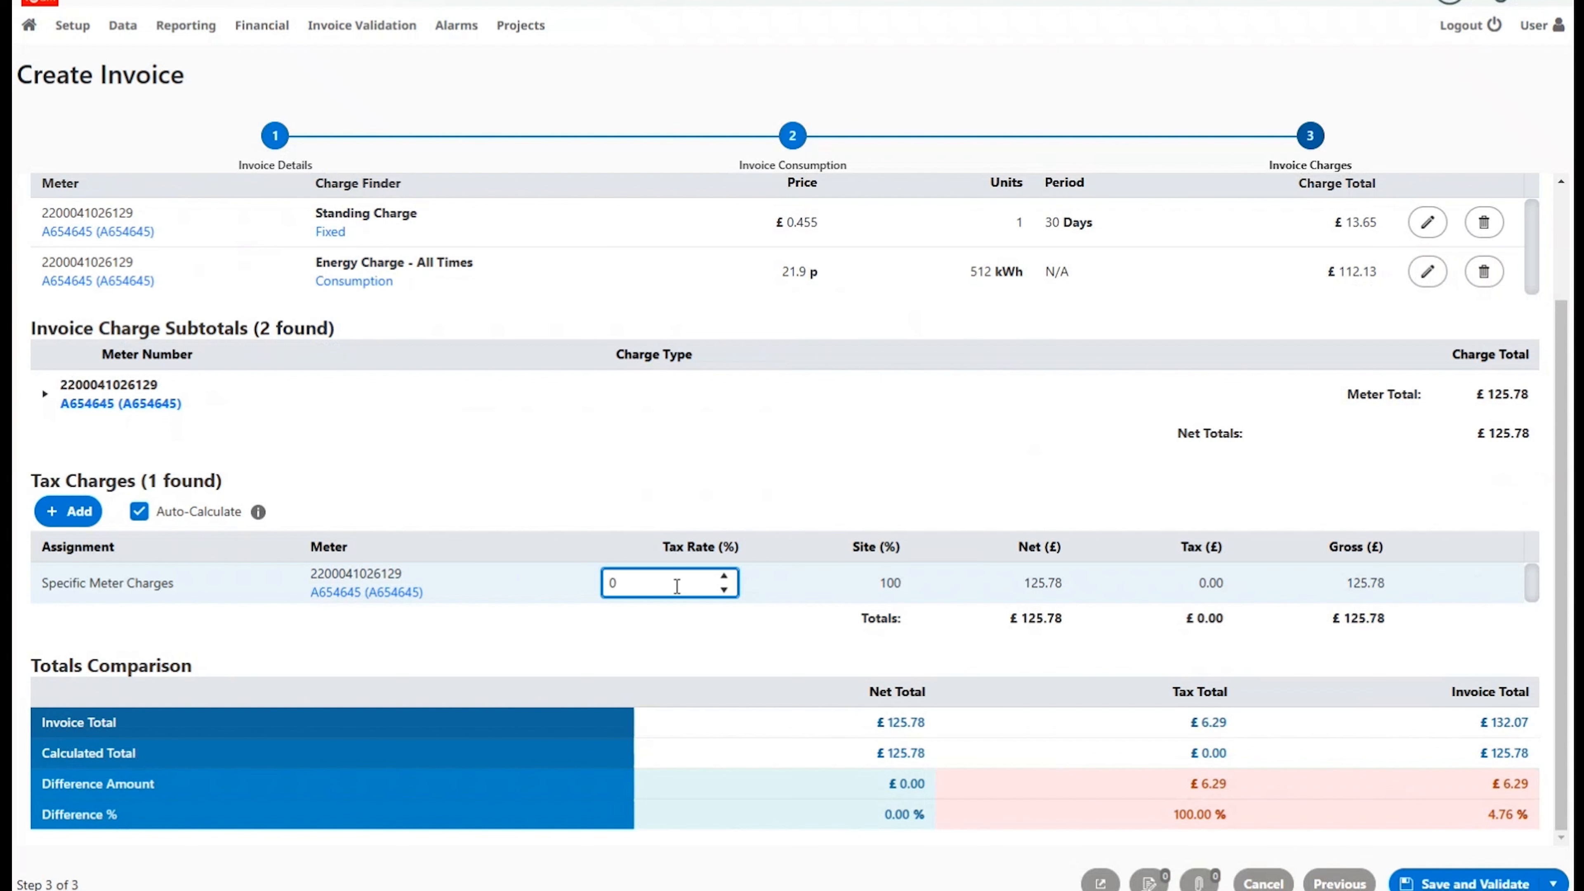
{"action": "type", "text": "5"}
{"action": "left_click", "coordinate": [751, 622]}
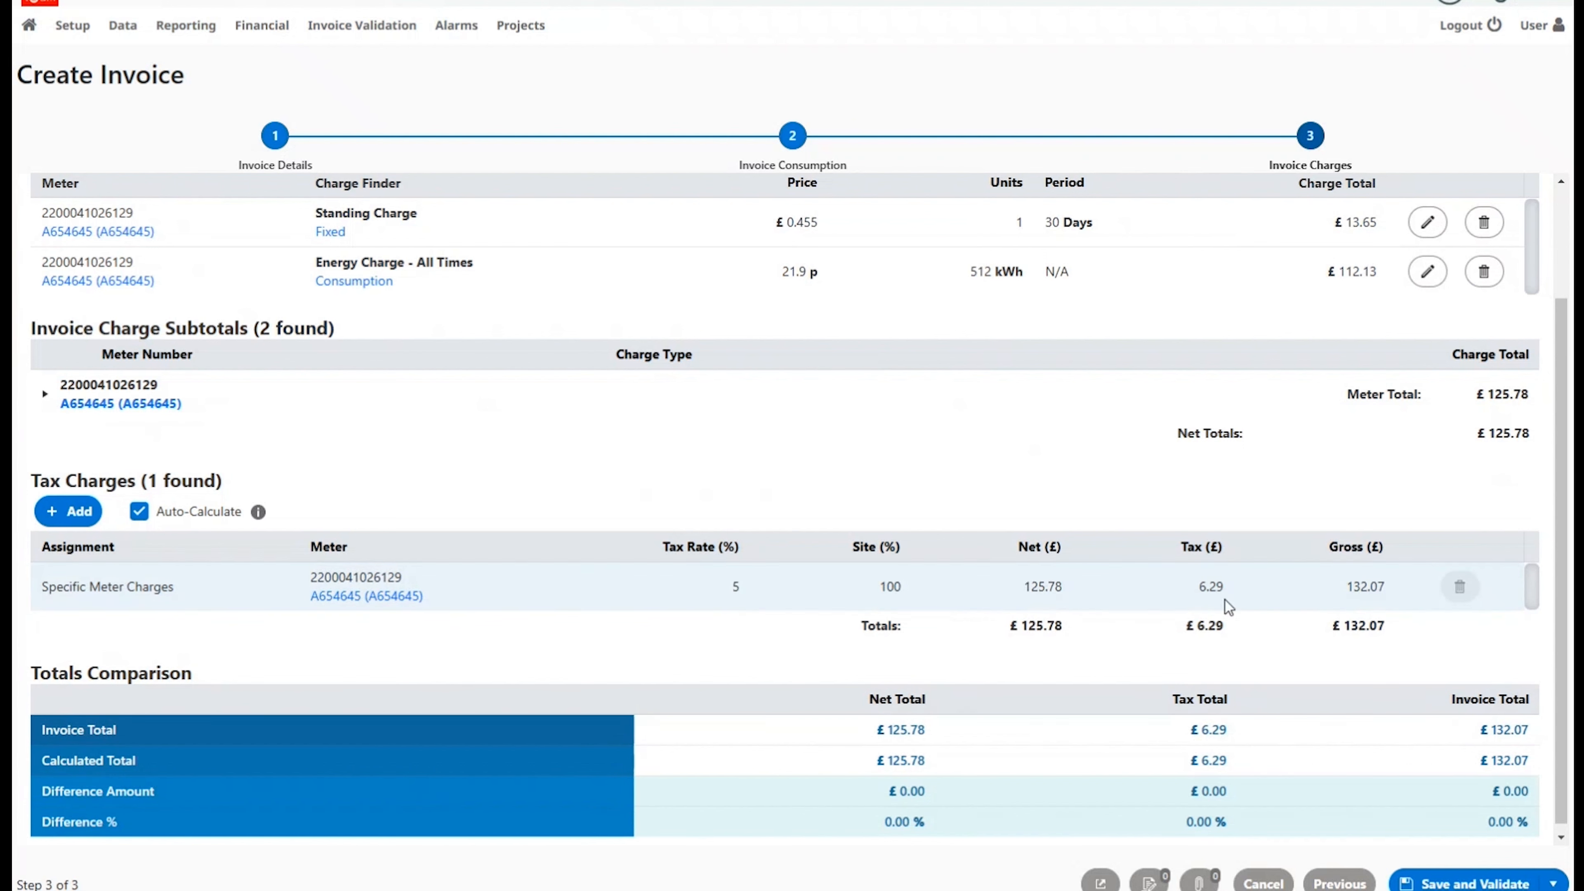
Save and validate the completed September invoice
{"action": "scroll", "coordinate": [1191, 596], "scroll_direction": "down", "scroll_amount": 1}
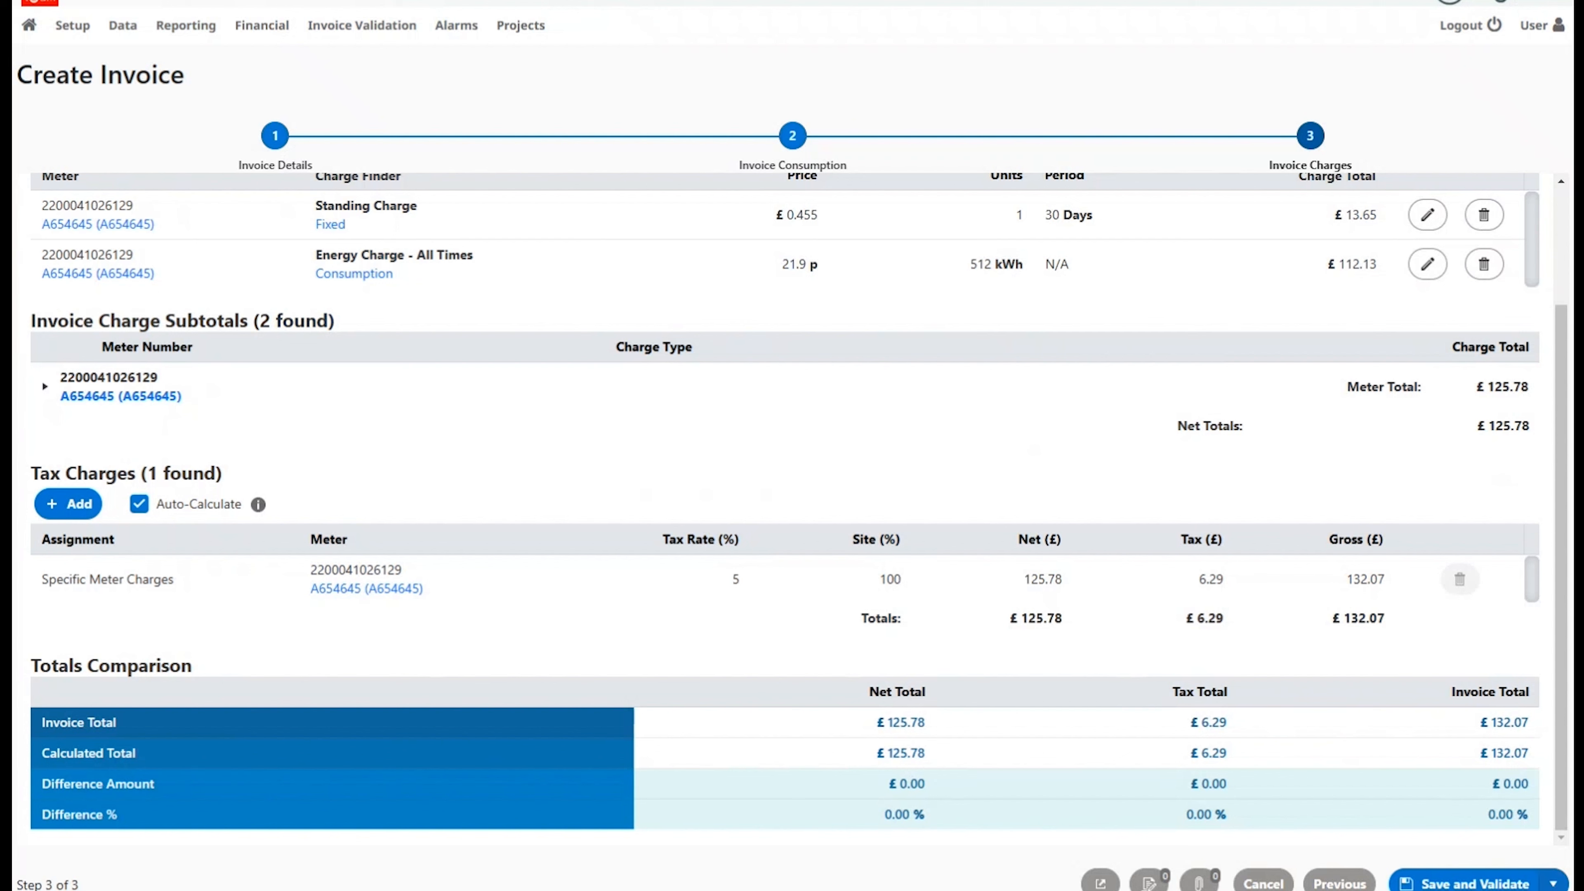
{"action": "left_click", "coordinate": [1550, 884]}
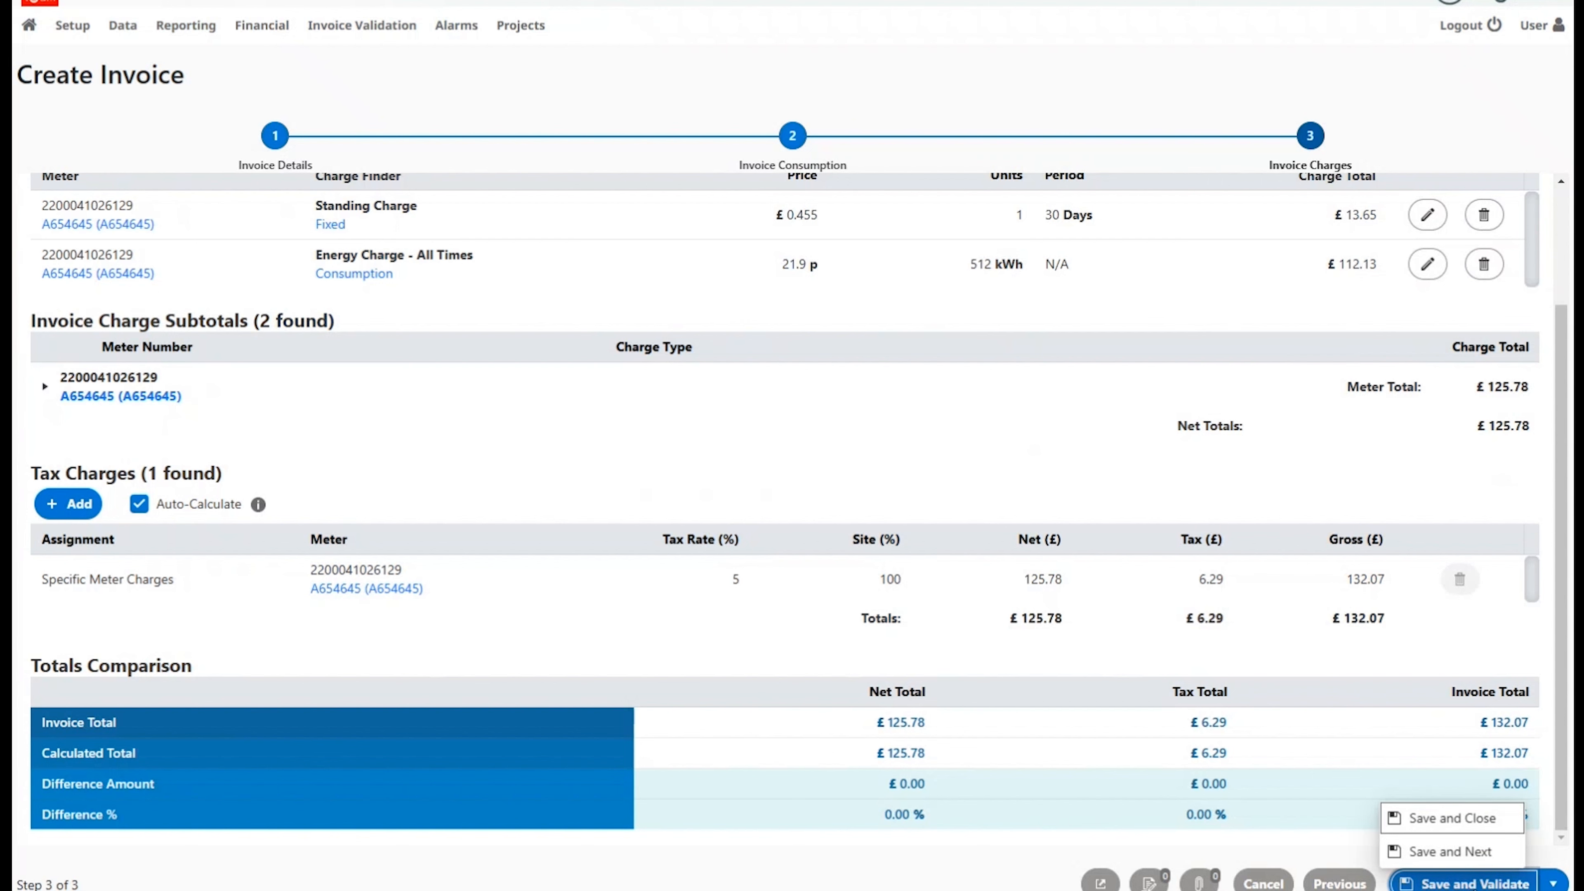
{"action": "left_click", "coordinate": [1466, 883]}
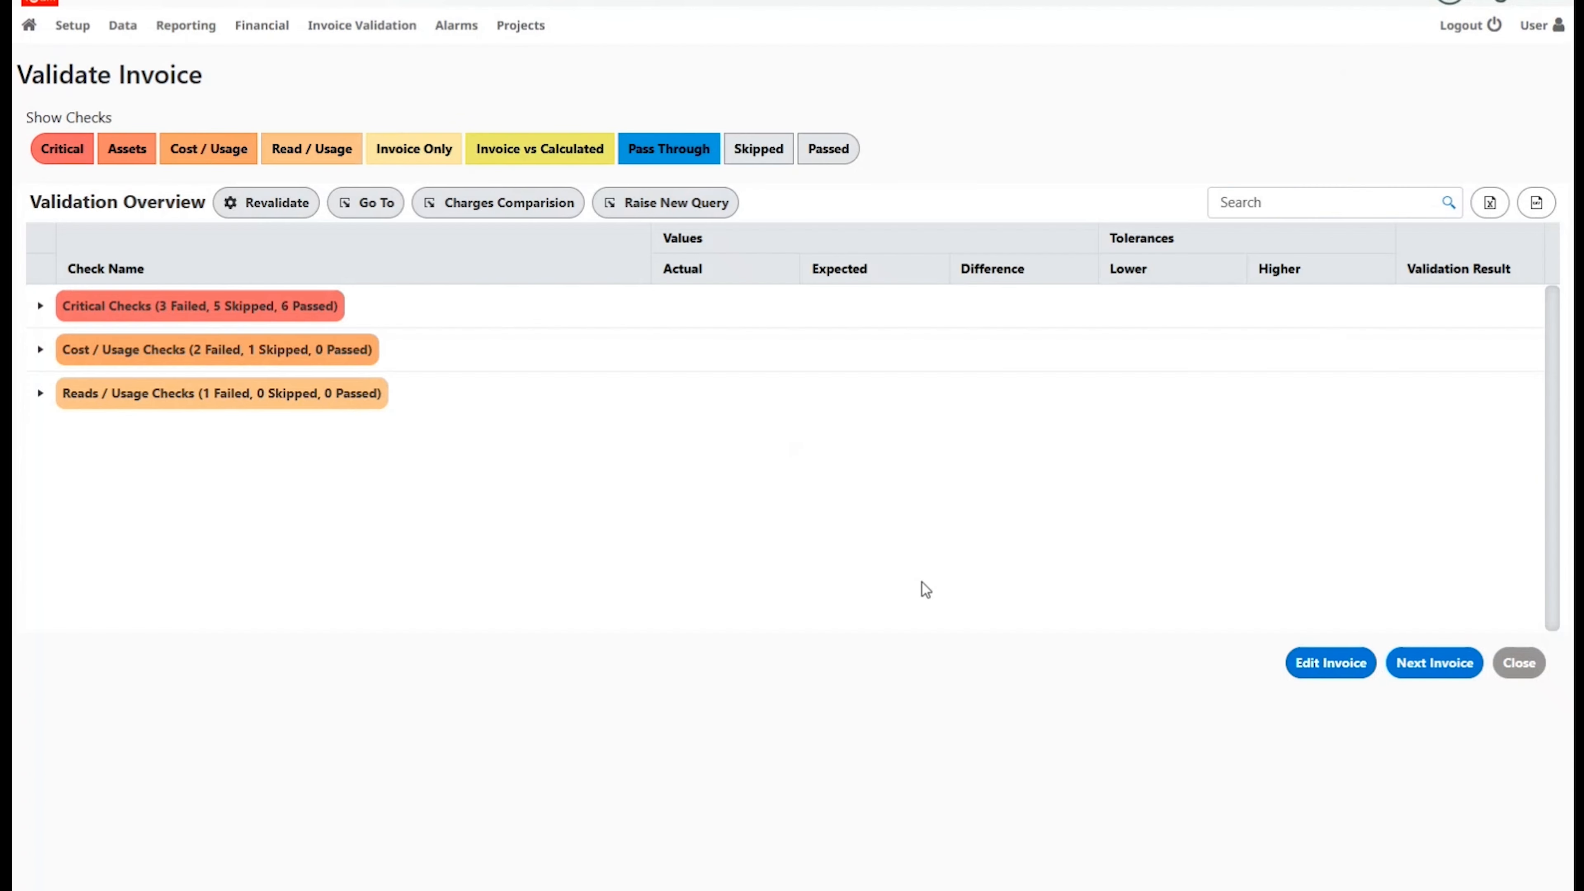
Examine the individual Critical, Cost / Usage and Reads / Usage checks, and close the validation overview
{"action": "left_click", "coordinate": [41, 305]}
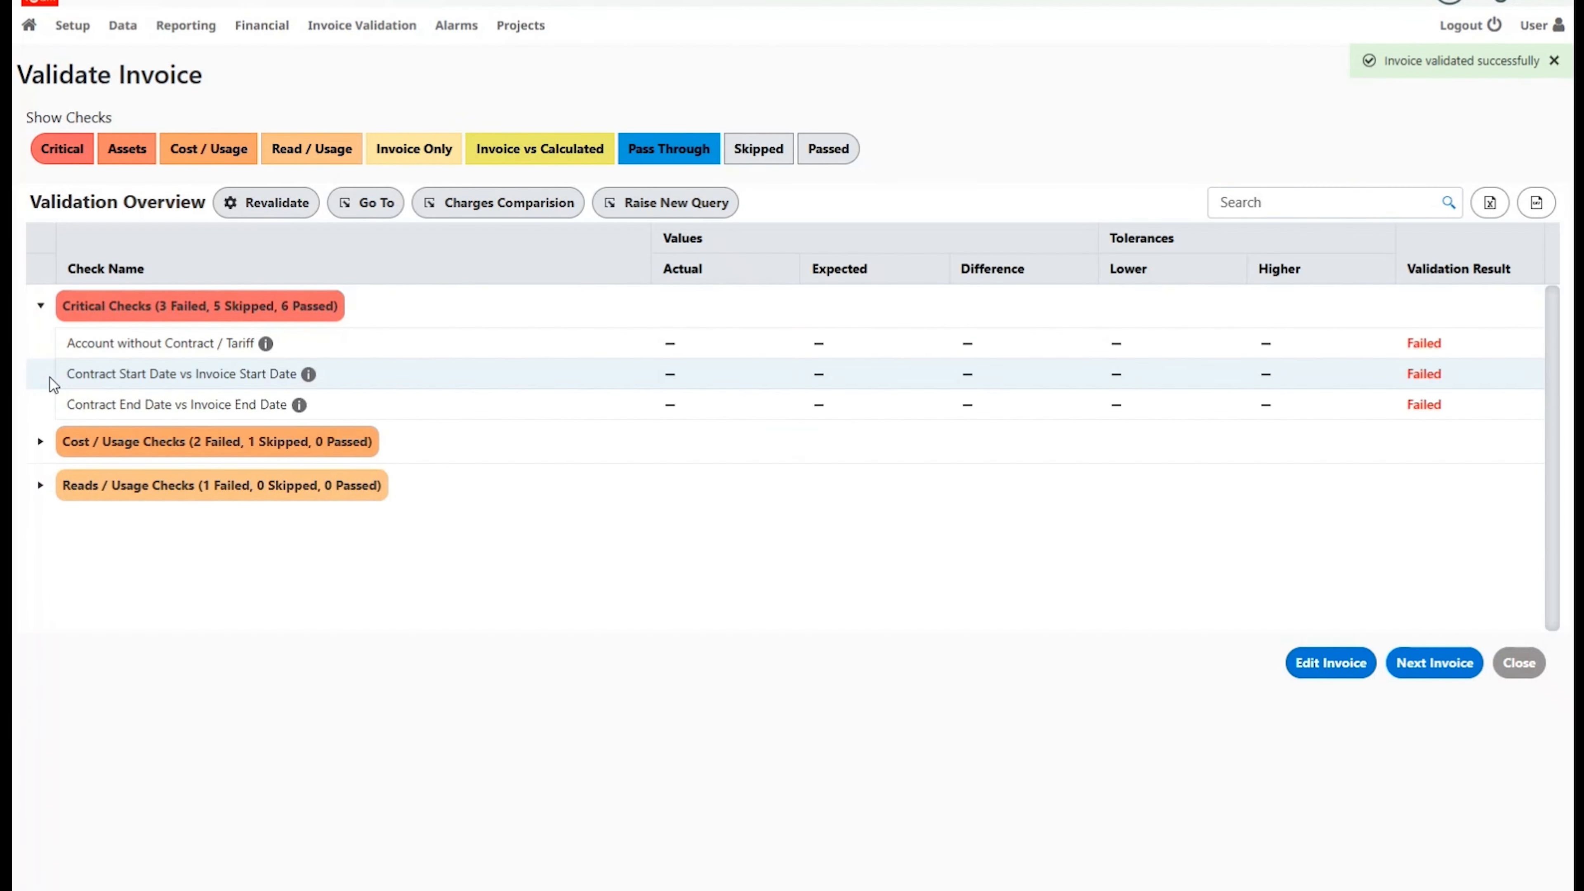
{"action": "left_click", "coordinate": [40, 444]}
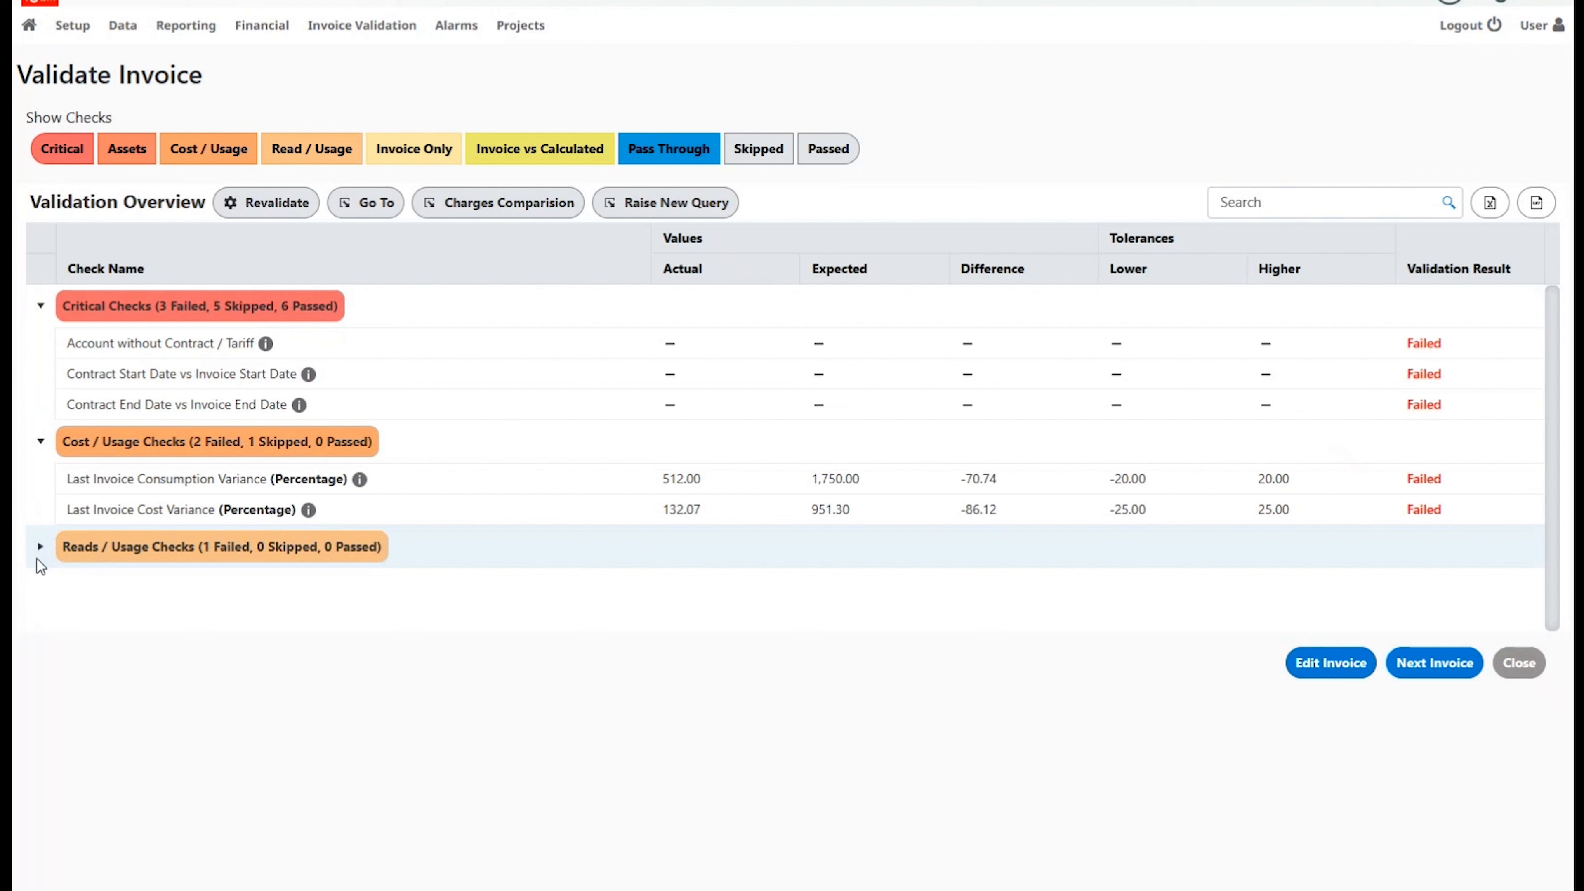
{"action": "left_click", "coordinate": [40, 547]}
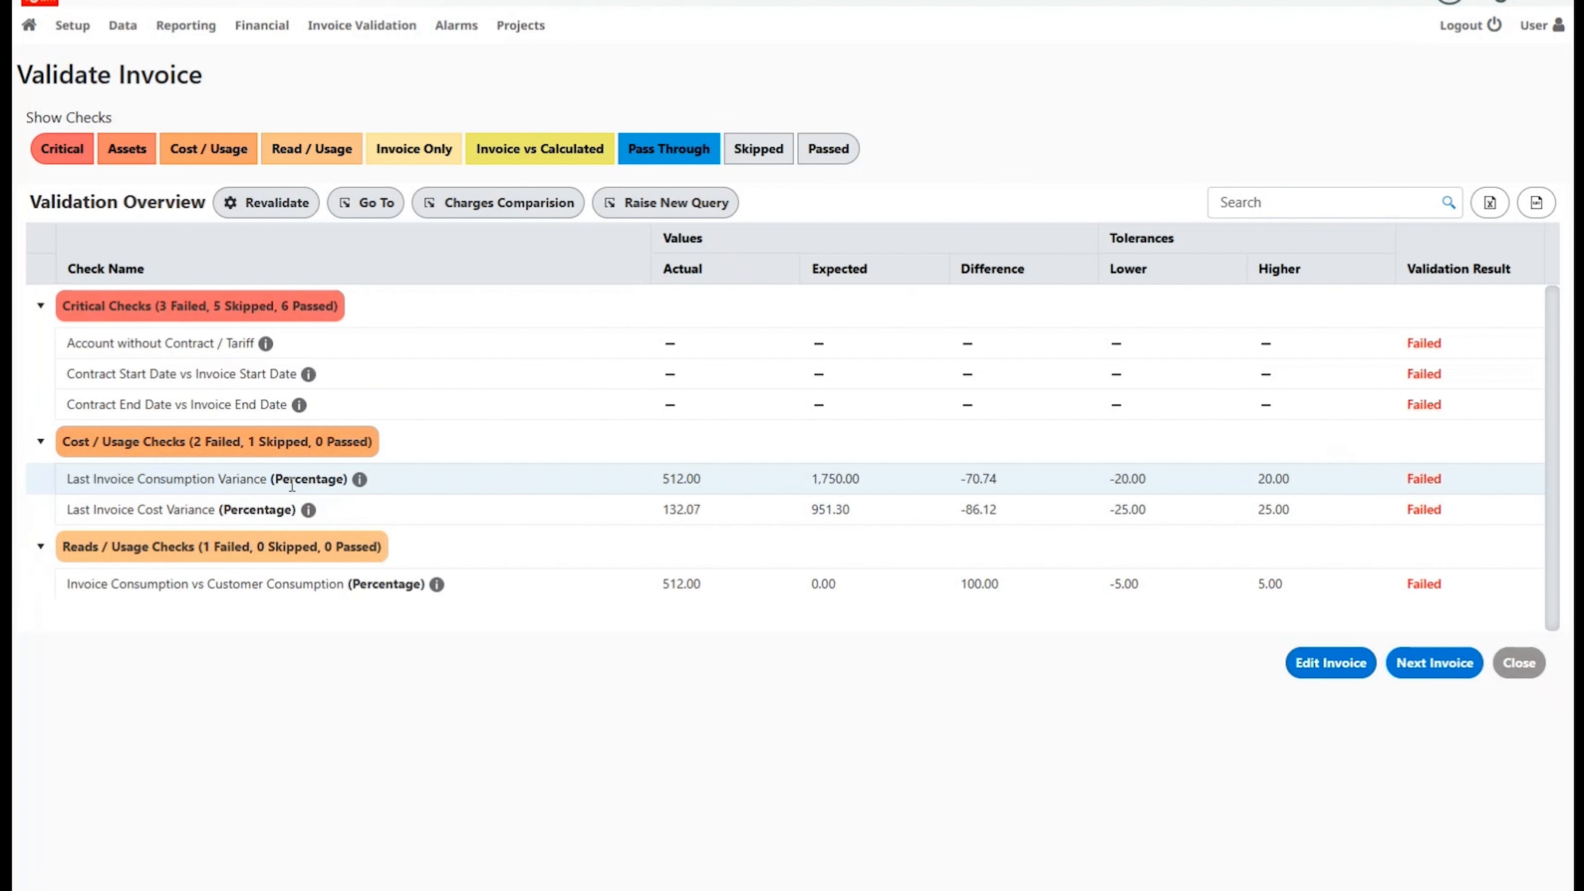
{"action": "mouse_move", "coordinate": [360, 481]}
{"action": "mouse_move", "coordinate": [309, 518]}
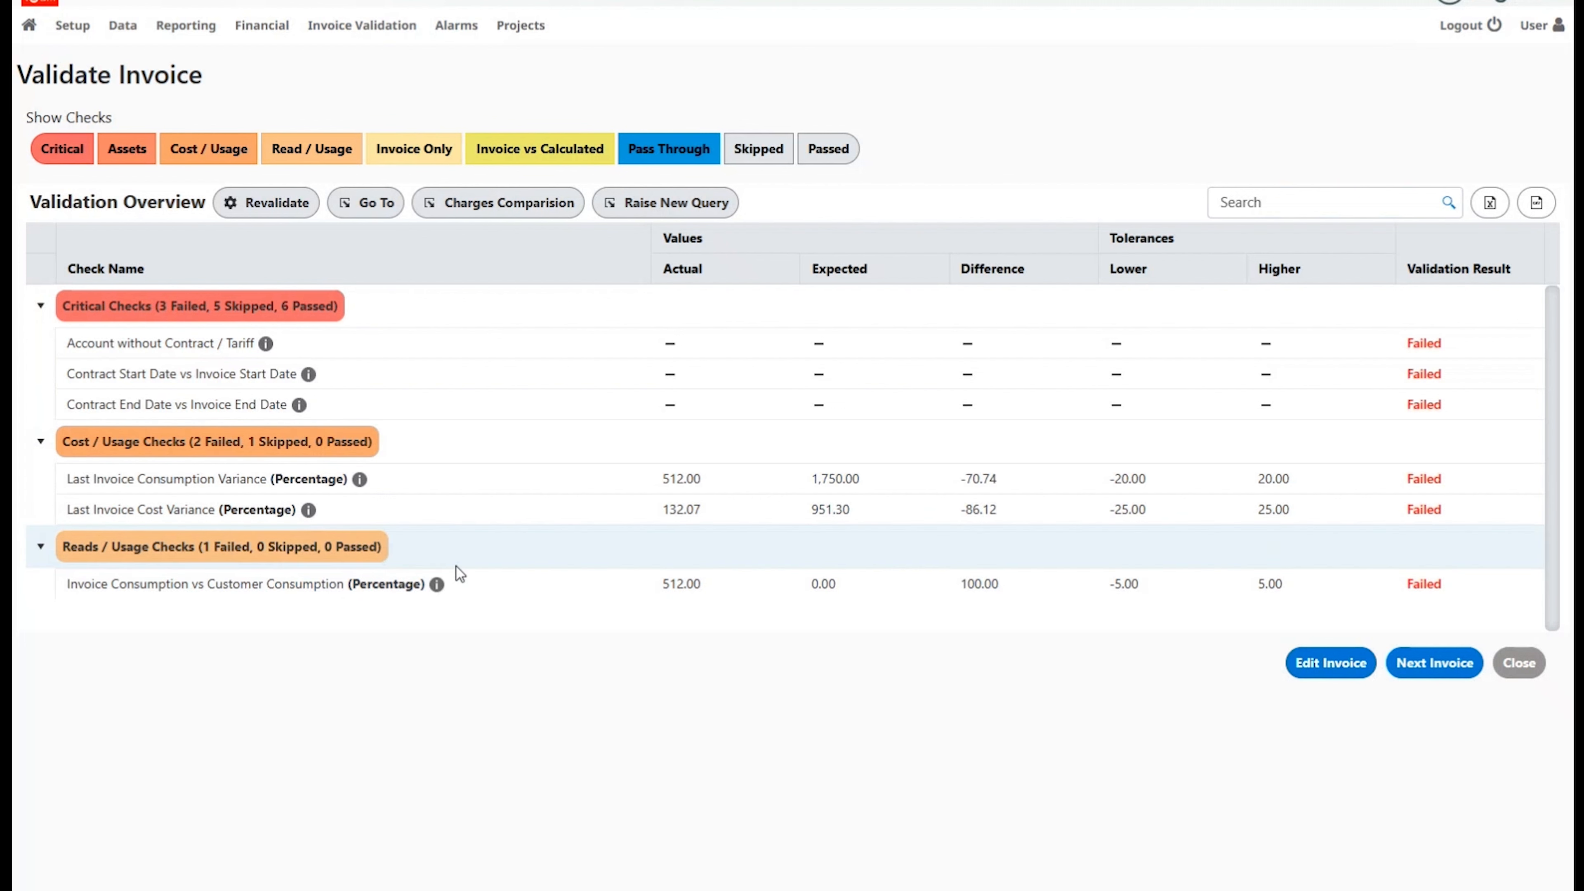
{"action": "left_click", "coordinate": [1518, 662]}
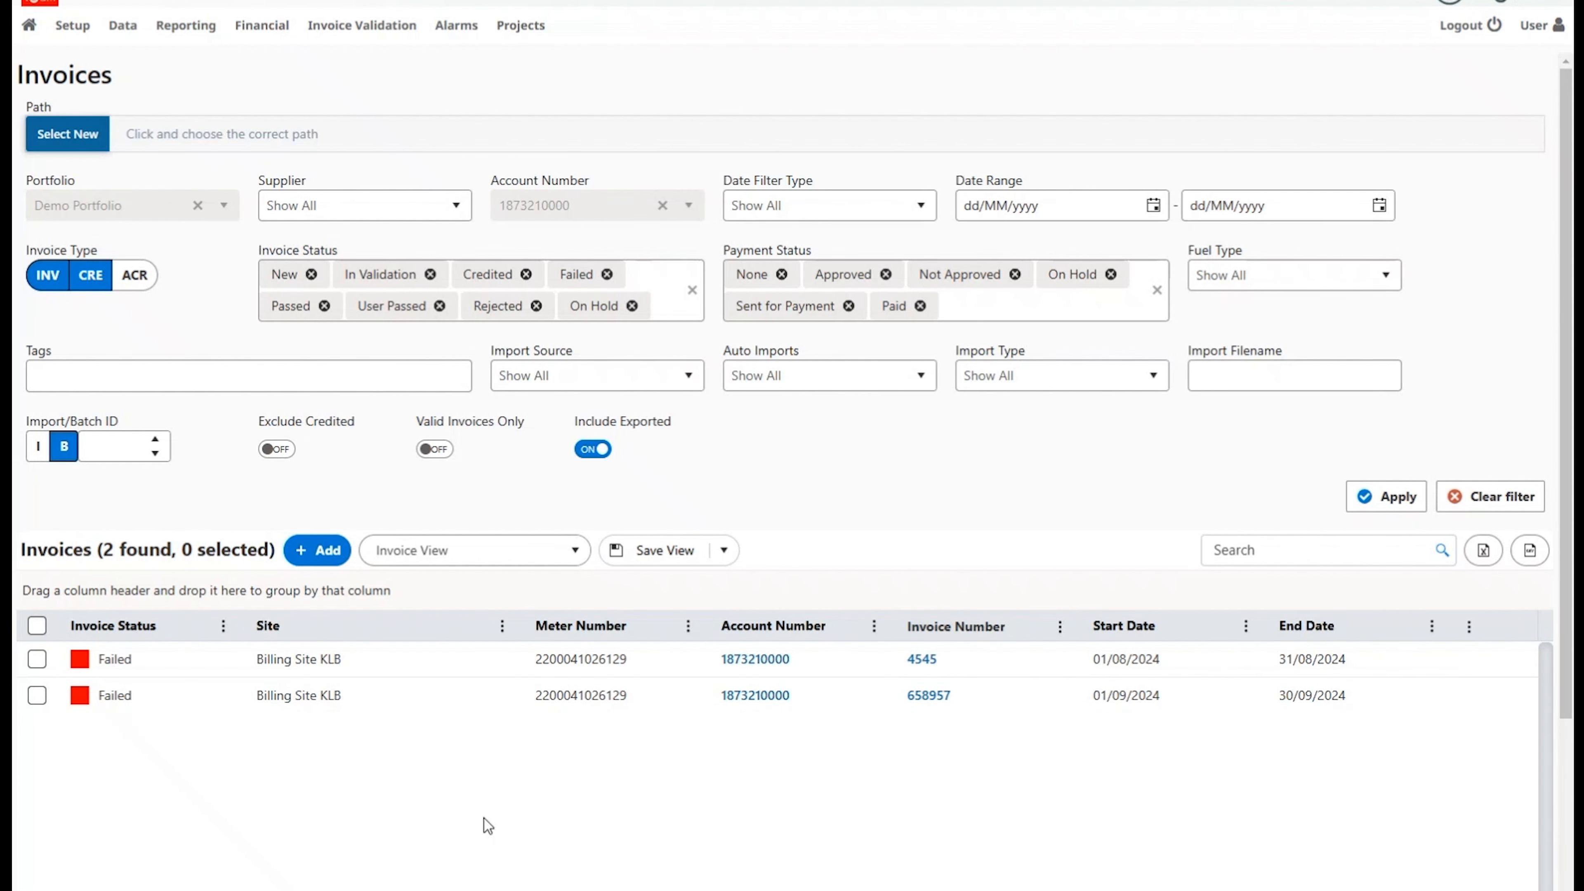
Add the latest invoice starting from the September 2024 invoice, and enter its invoice number
{"action": "left_click", "coordinate": [469, 700]}
{"action": "right_click", "coordinate": [468, 700]}
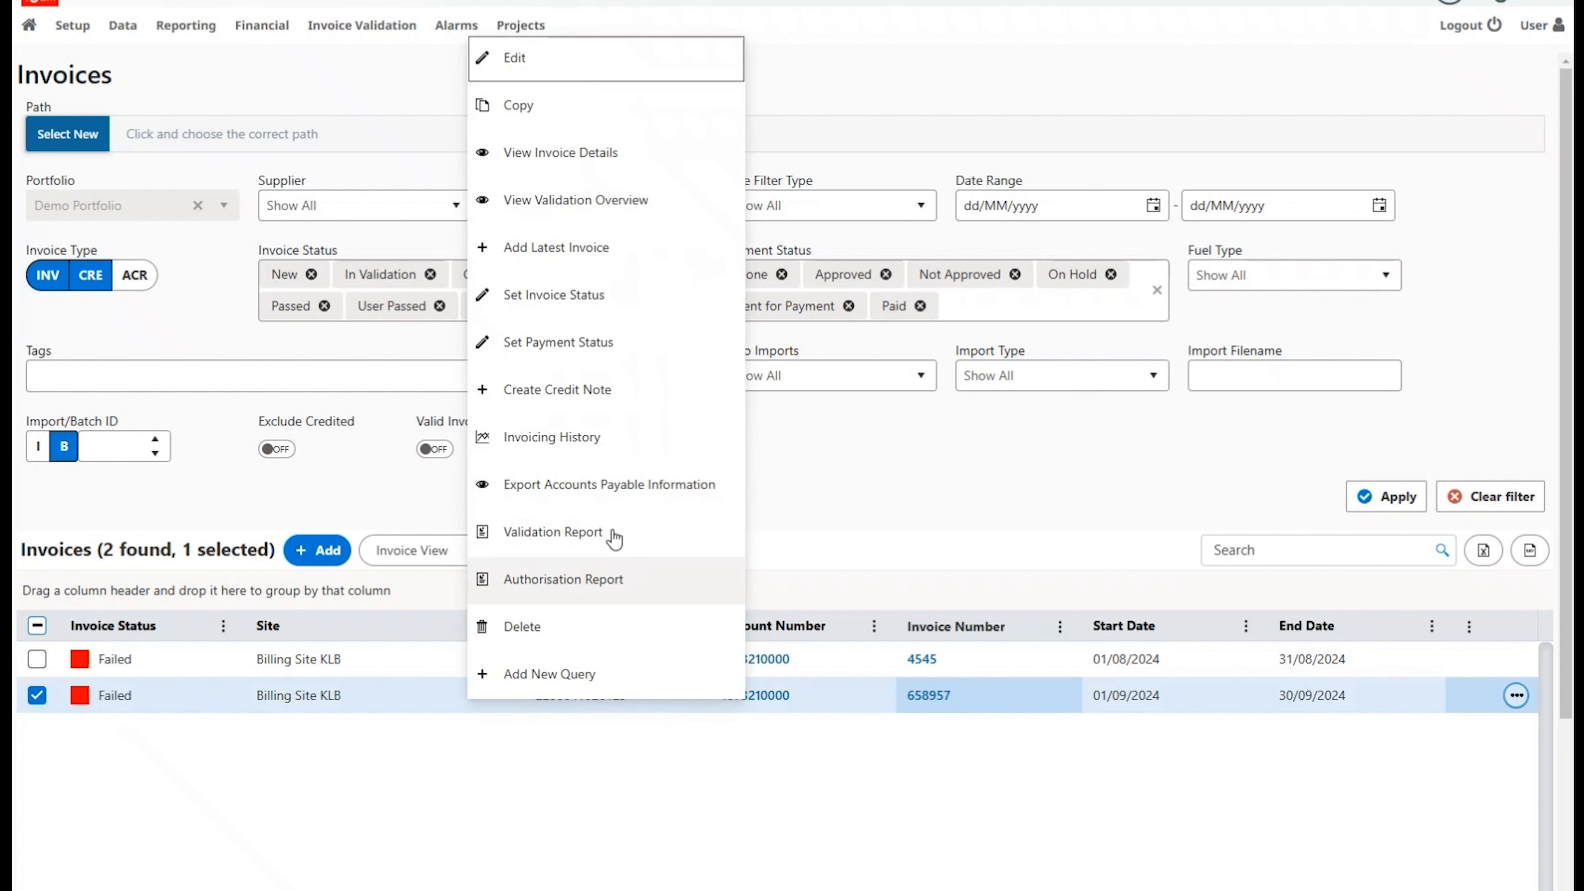
{"action": "left_click", "coordinate": [557, 250]}
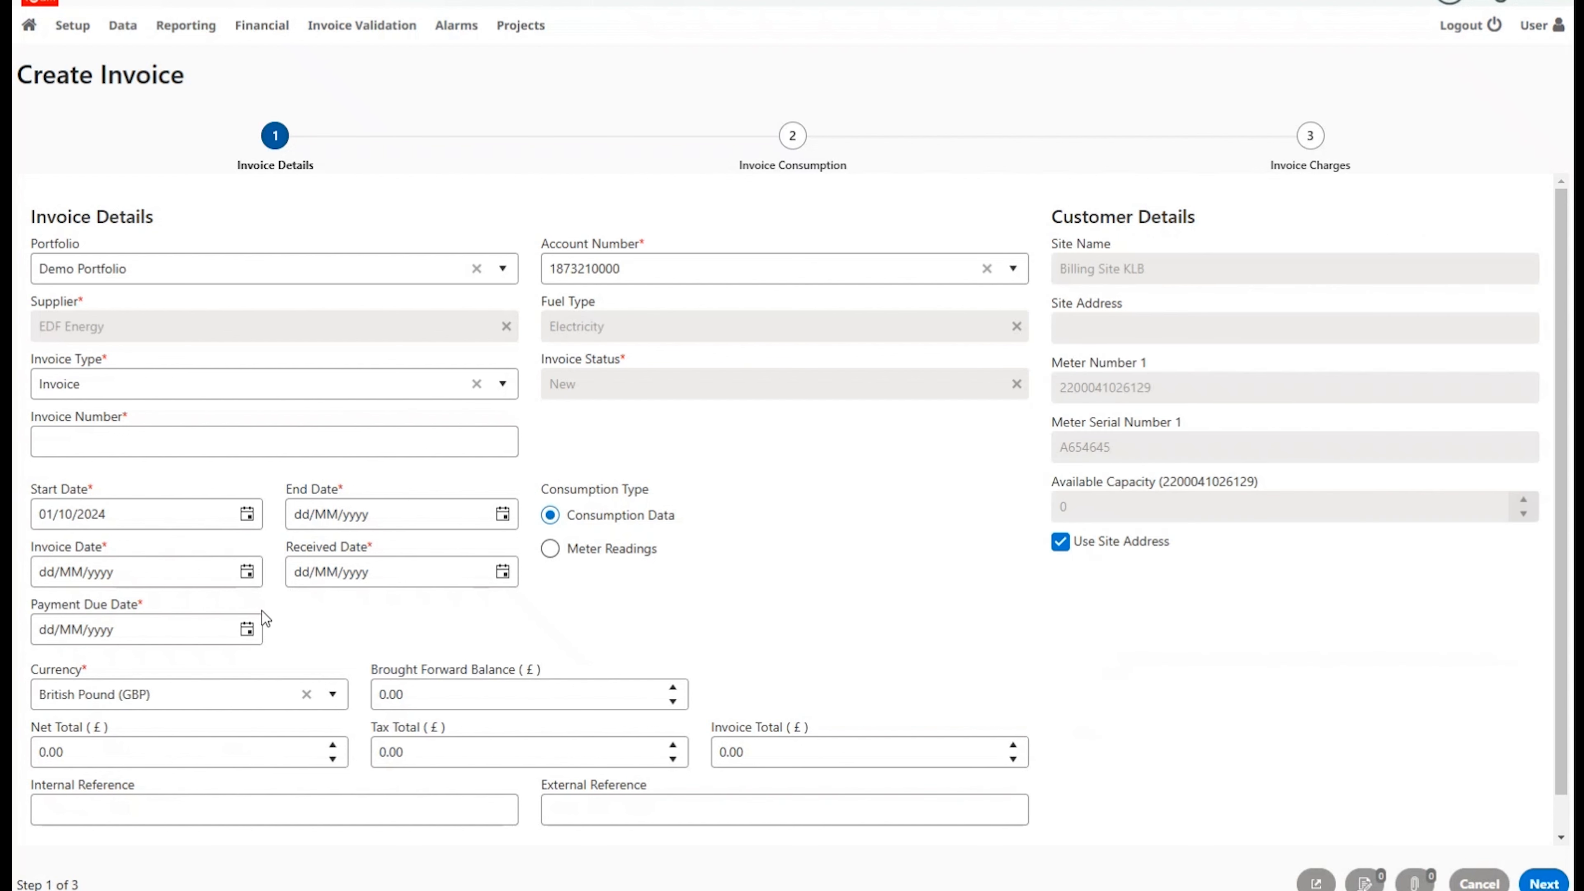
{"action": "left_click", "coordinate": [321, 441]}
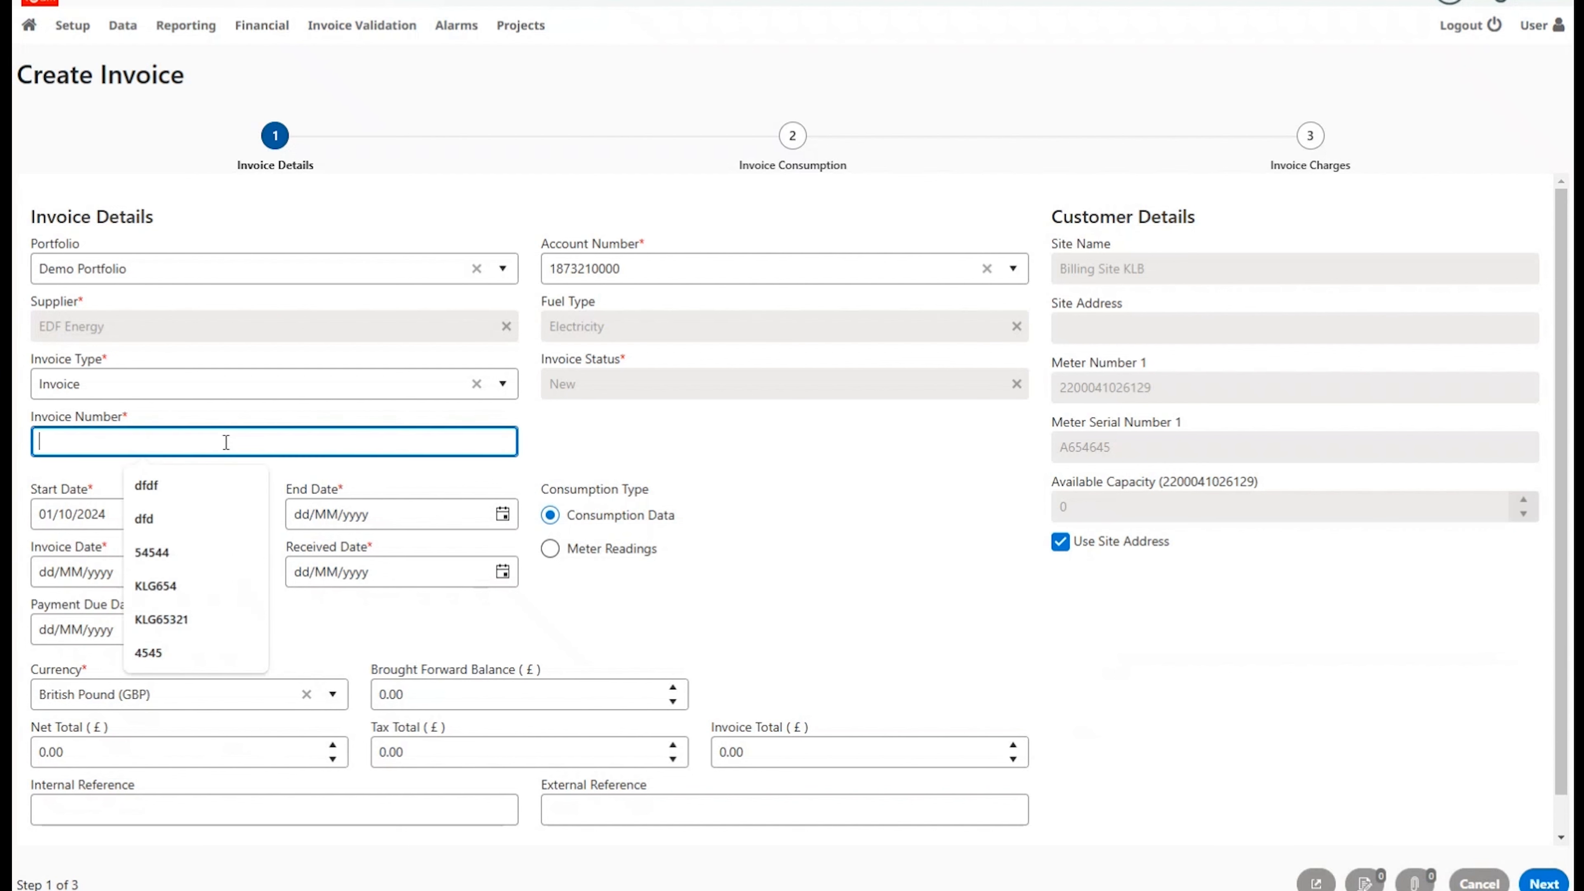
{"action": "type", "text": "32587"}
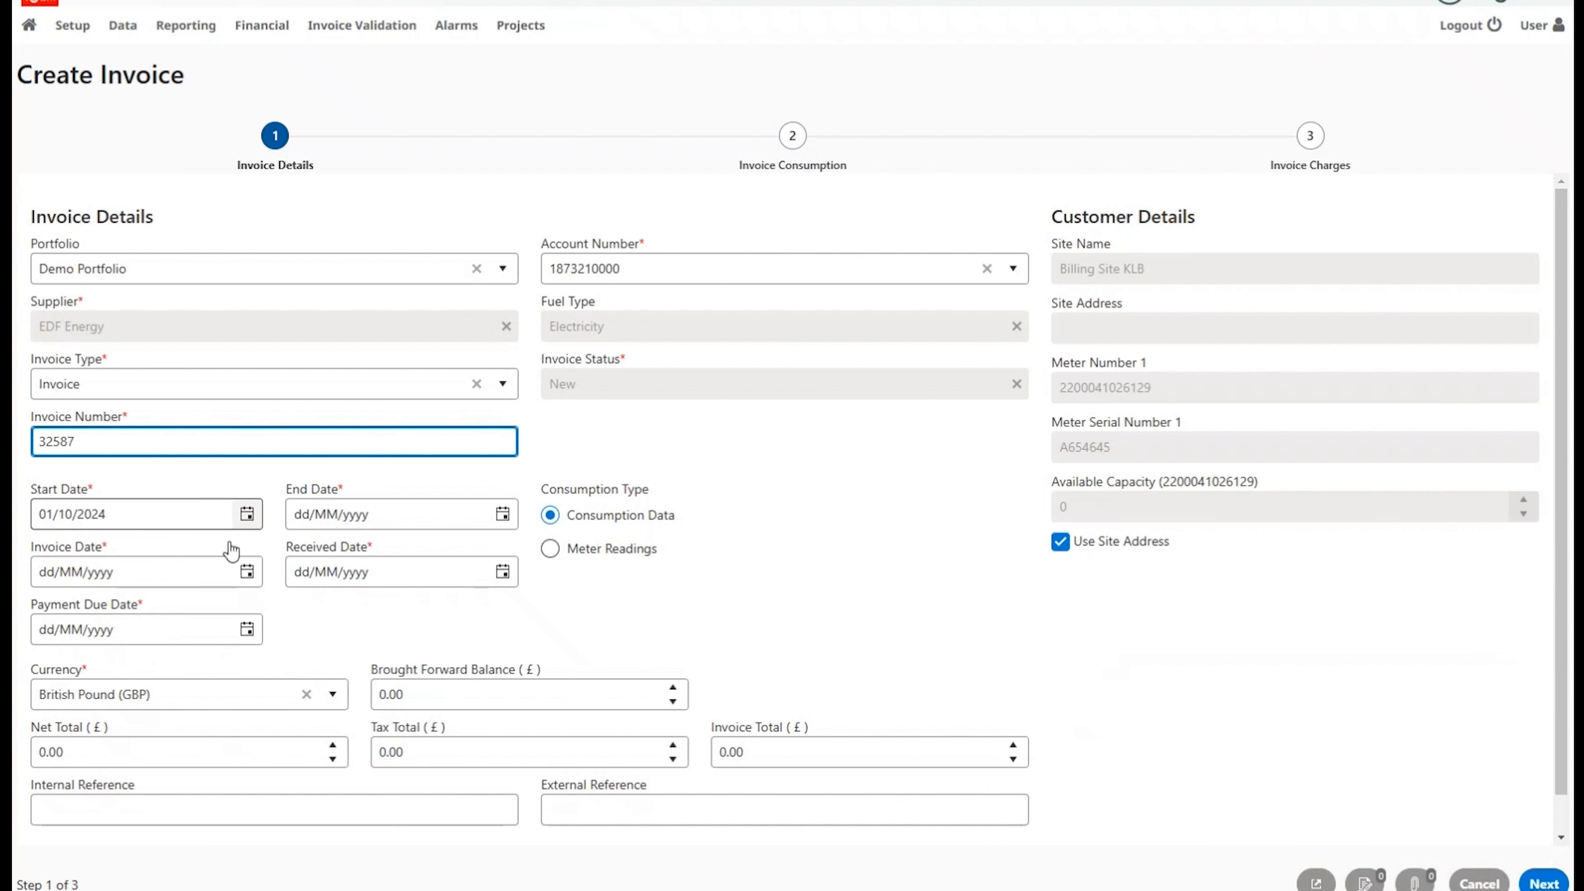
Set the new invoice's End Date to 31/10/2024
{"action": "left_click", "coordinate": [502, 513]}
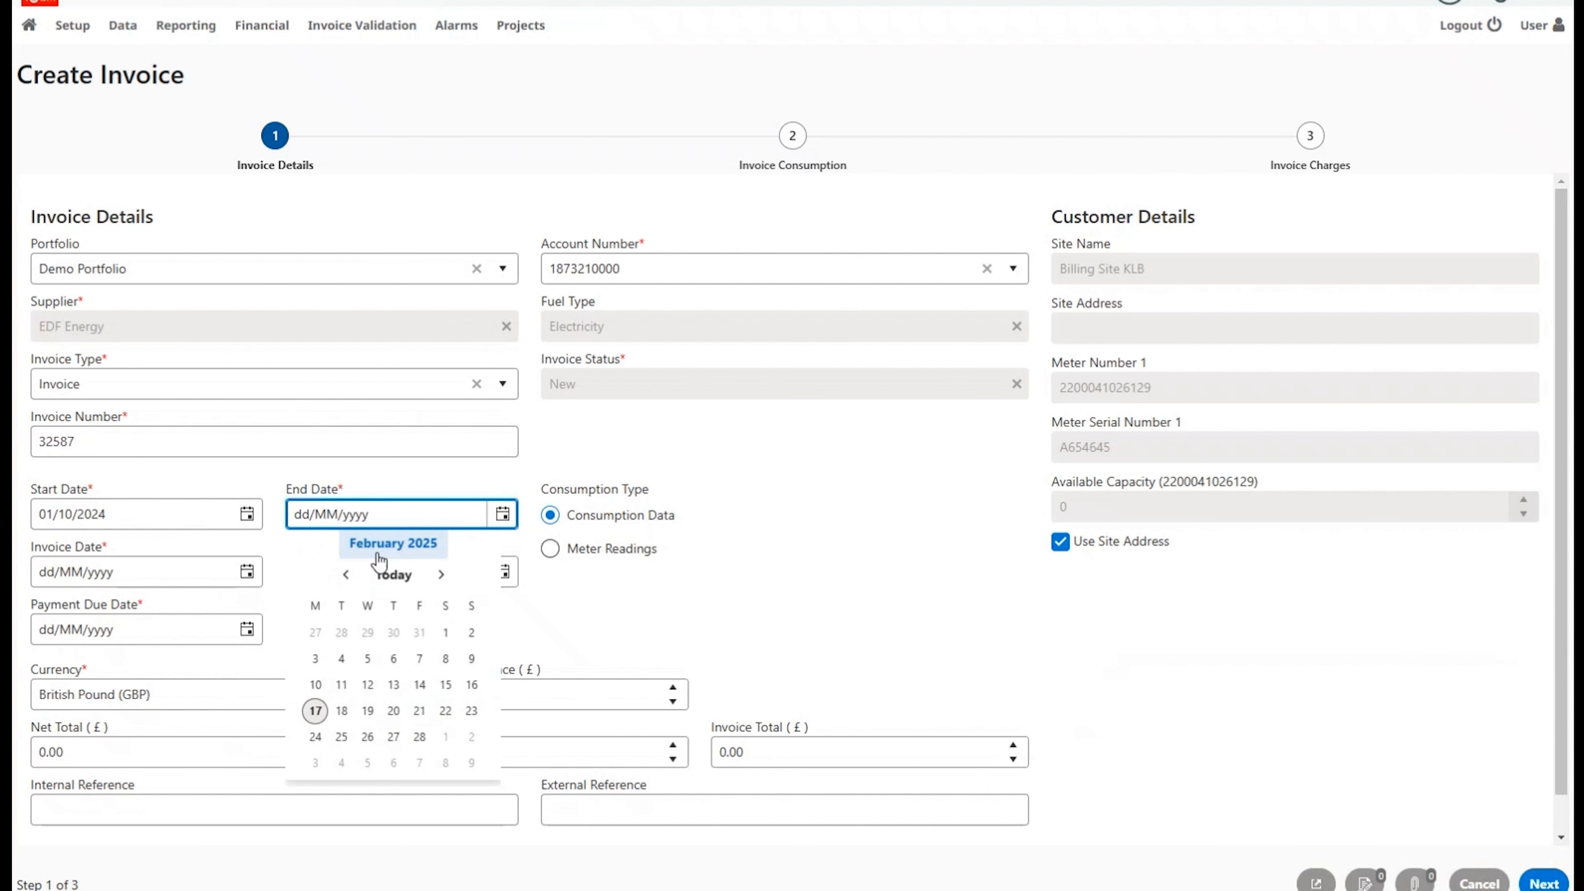
{"action": "left_click", "coordinate": [347, 581]}
{"action": "left_click", "coordinate": [348, 582]}
{"action": "left_click", "coordinate": [348, 581]}
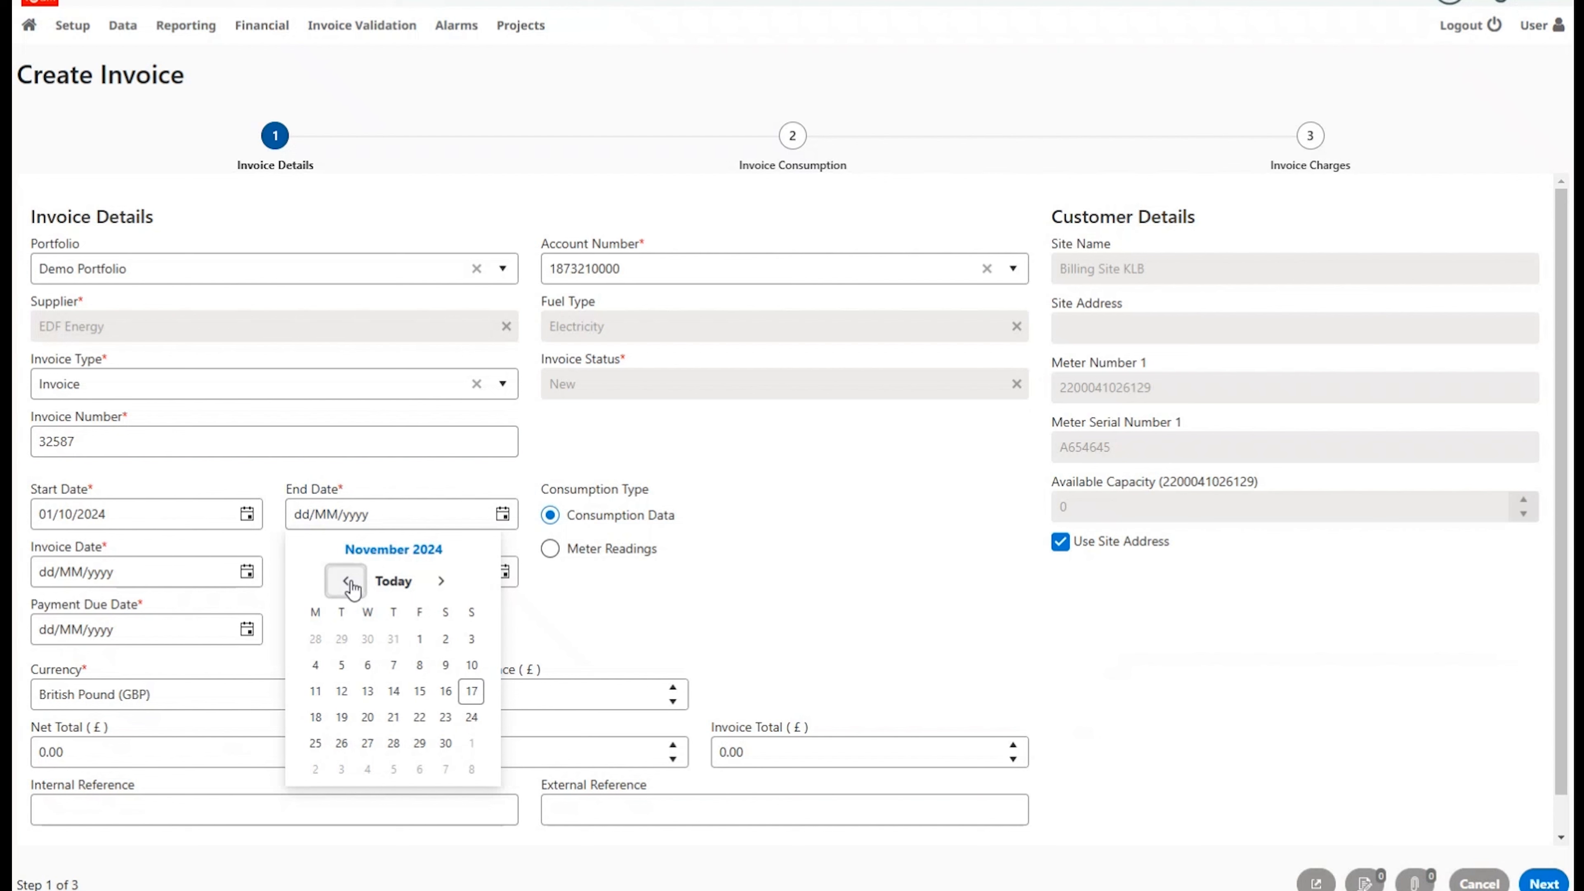
{"action": "left_click", "coordinate": [347, 581]}
{"action": "left_click", "coordinate": [392, 743]}
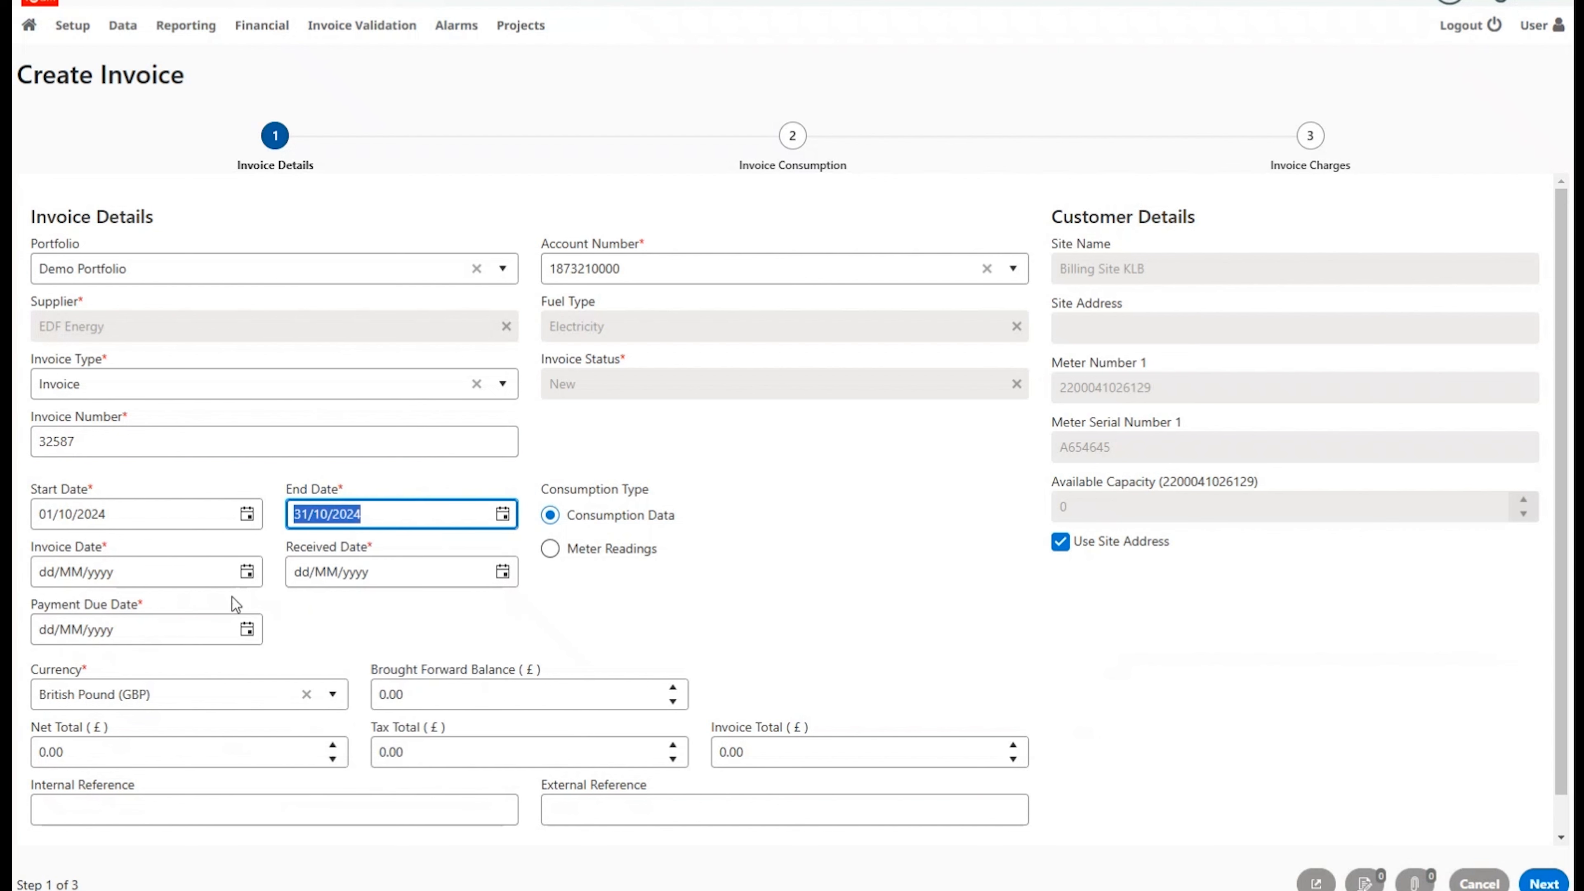
Set the Invoice Date to 09/11/2024
{"action": "left_click", "coordinate": [247, 572]}
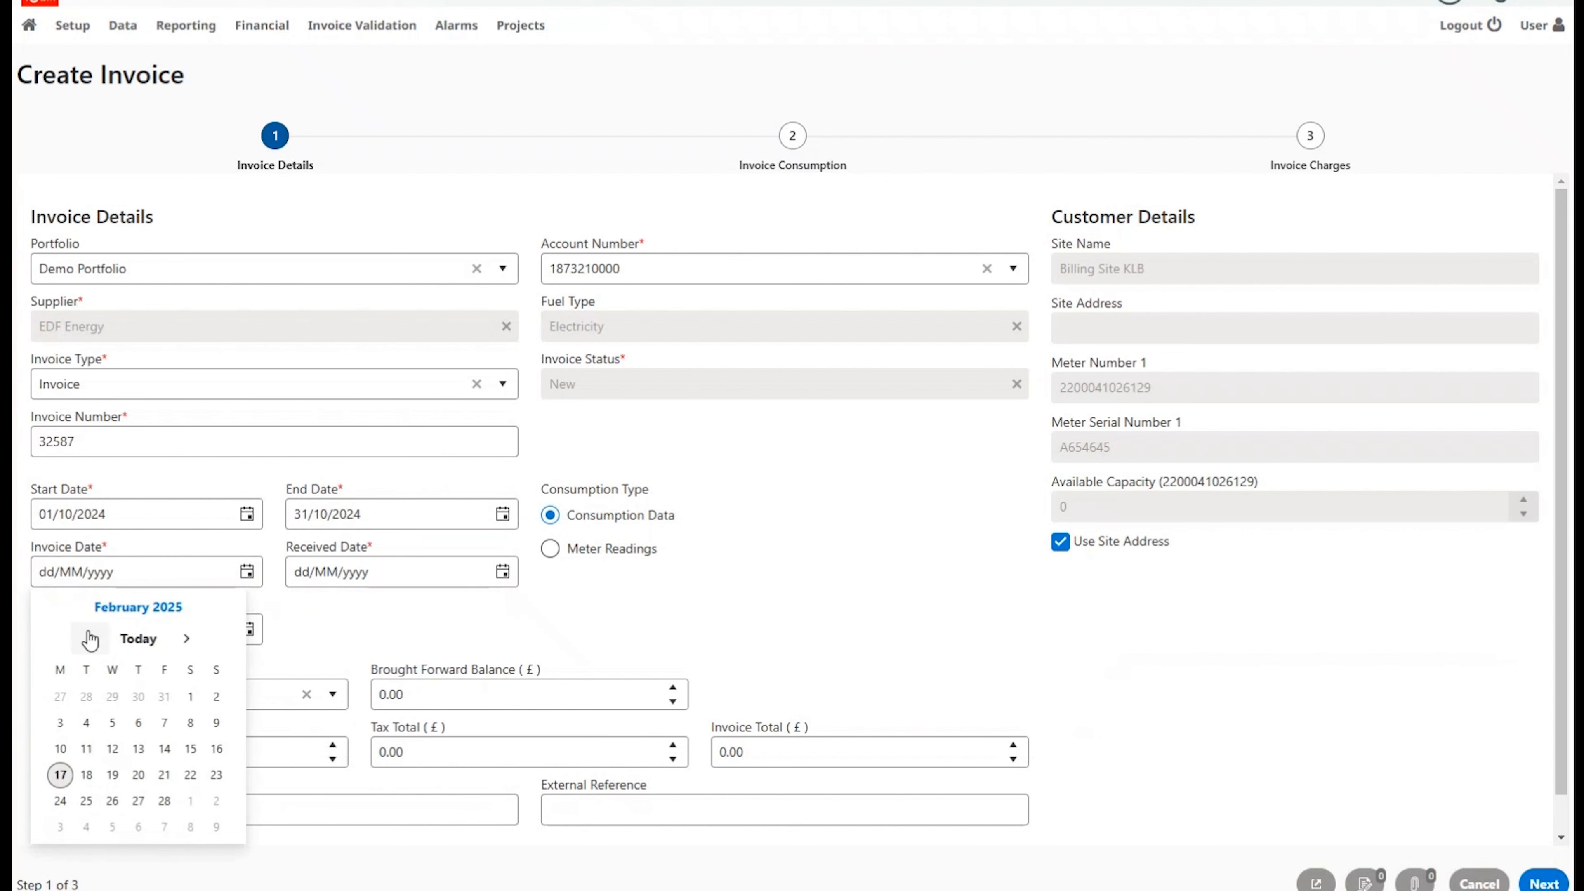
{"action": "left_click", "coordinate": [90, 638]}
{"action": "left_click", "coordinate": [90, 638]}
{"action": "left_click", "coordinate": [90, 639]}
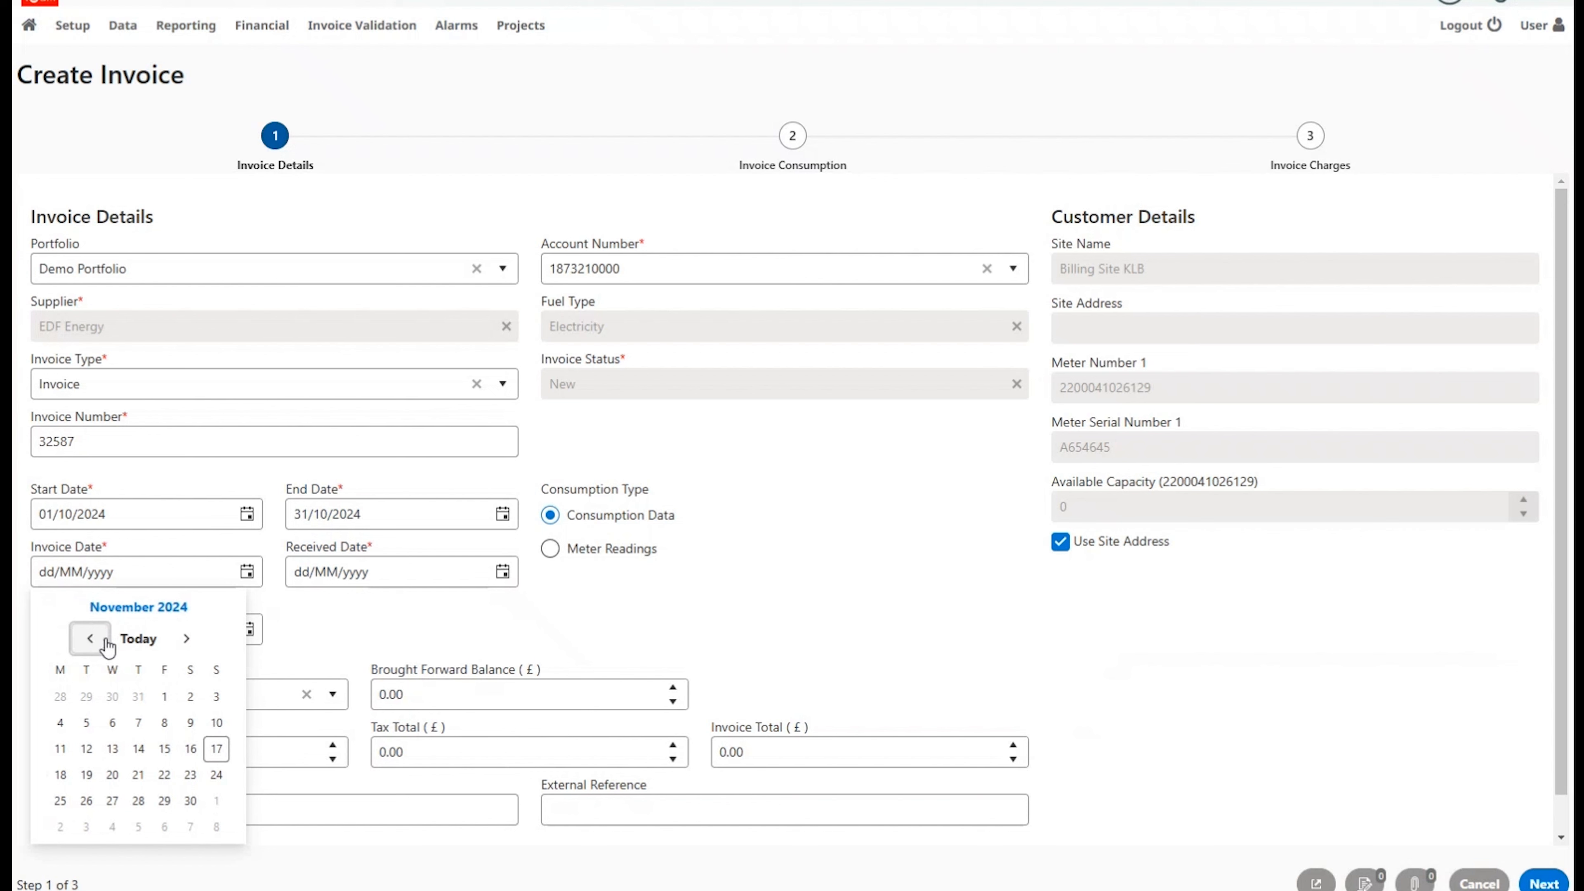
{"action": "left_click", "coordinate": [190, 722]}
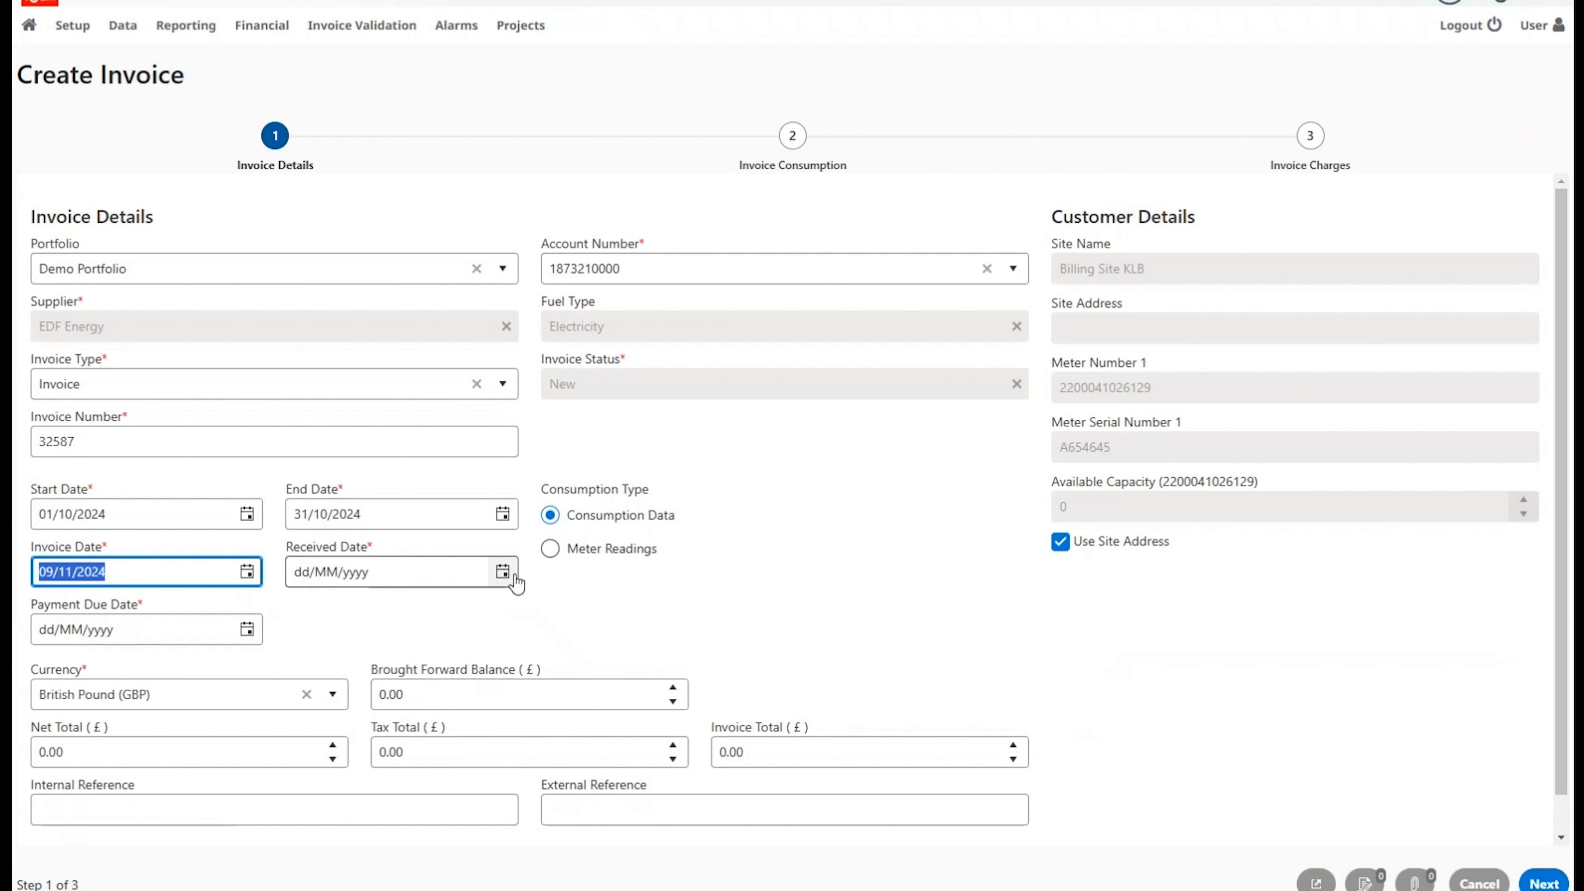
Set the Received Date to 21/11/2024
{"action": "left_click", "coordinate": [503, 571]}
{"action": "left_click", "coordinate": [346, 638]}
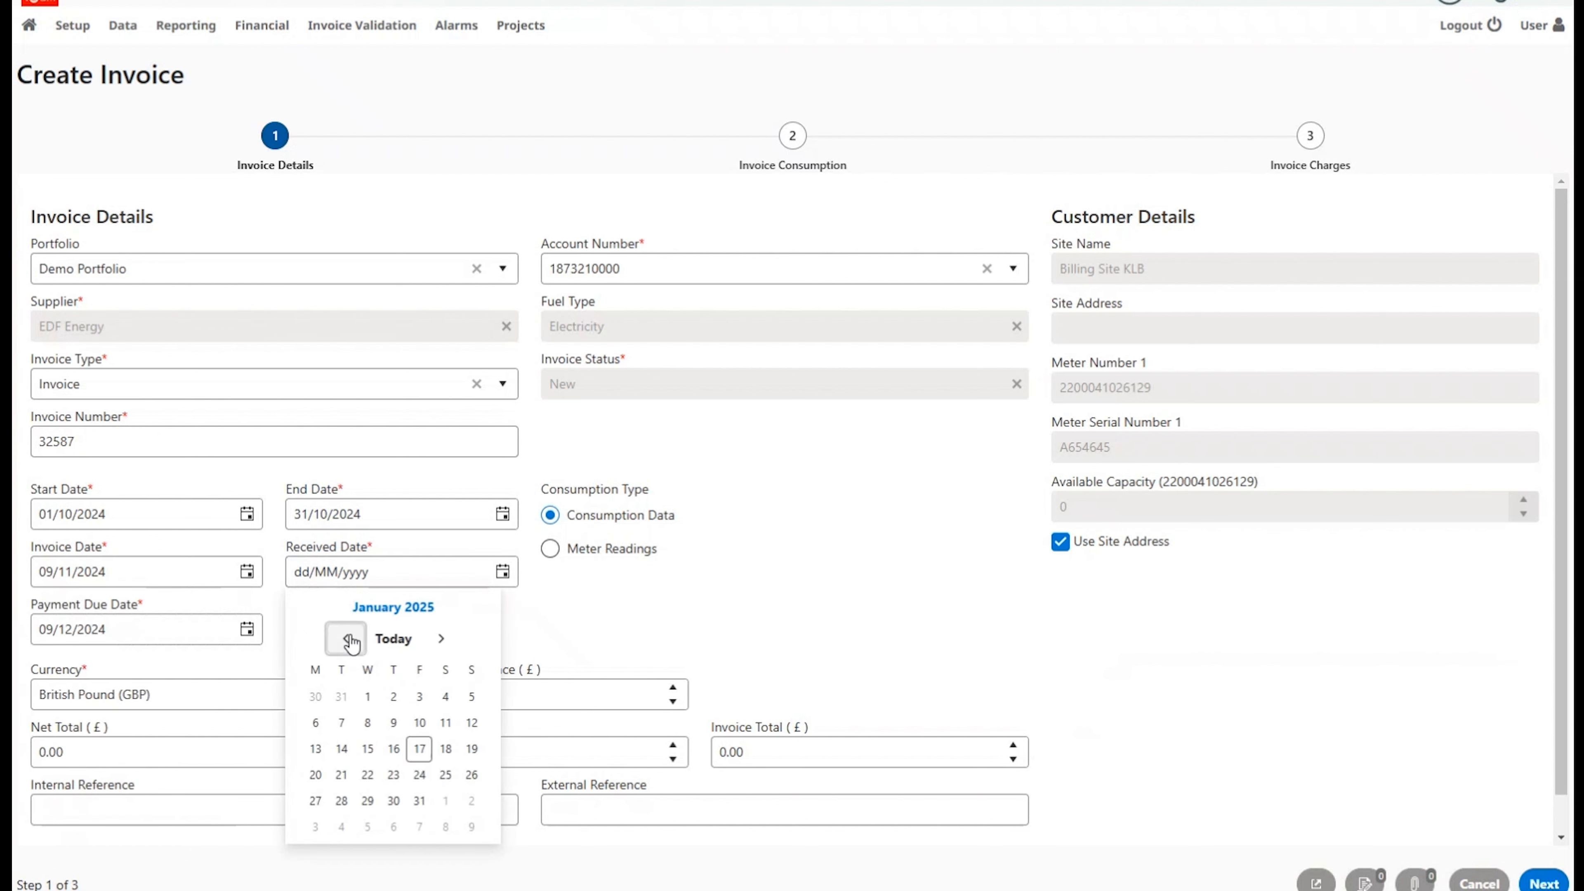
{"action": "left_click", "coordinate": [345, 638]}
{"action": "left_click", "coordinate": [346, 638]}
{"action": "left_click", "coordinate": [393, 774]}
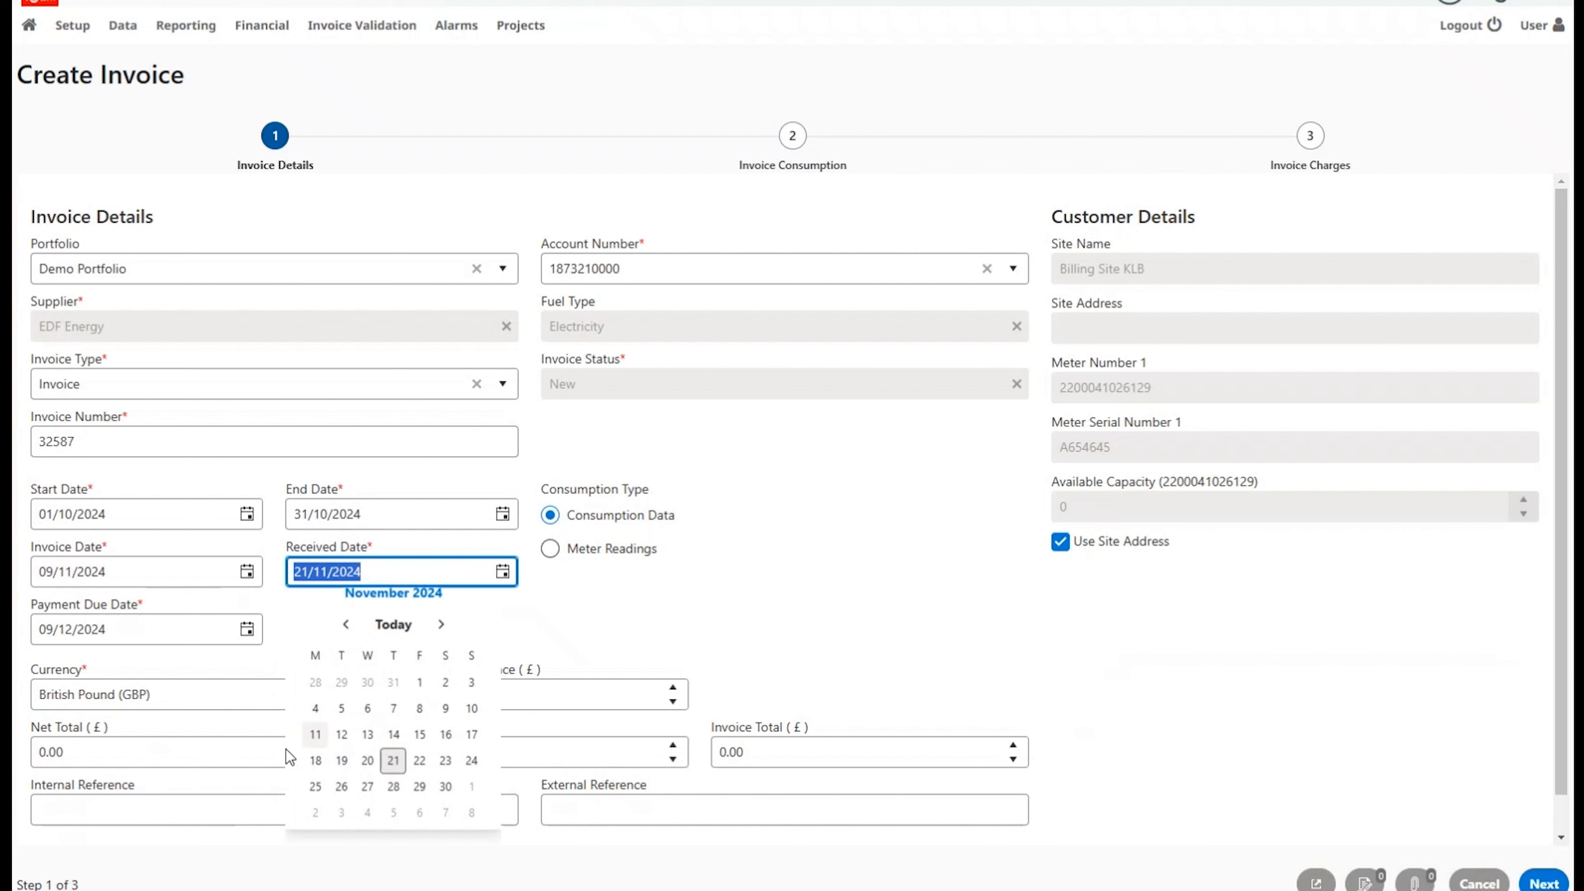
Set the Net Total, Tax Total and Invoice Total to £0.00
{"action": "left_click", "coordinate": [59, 748]}
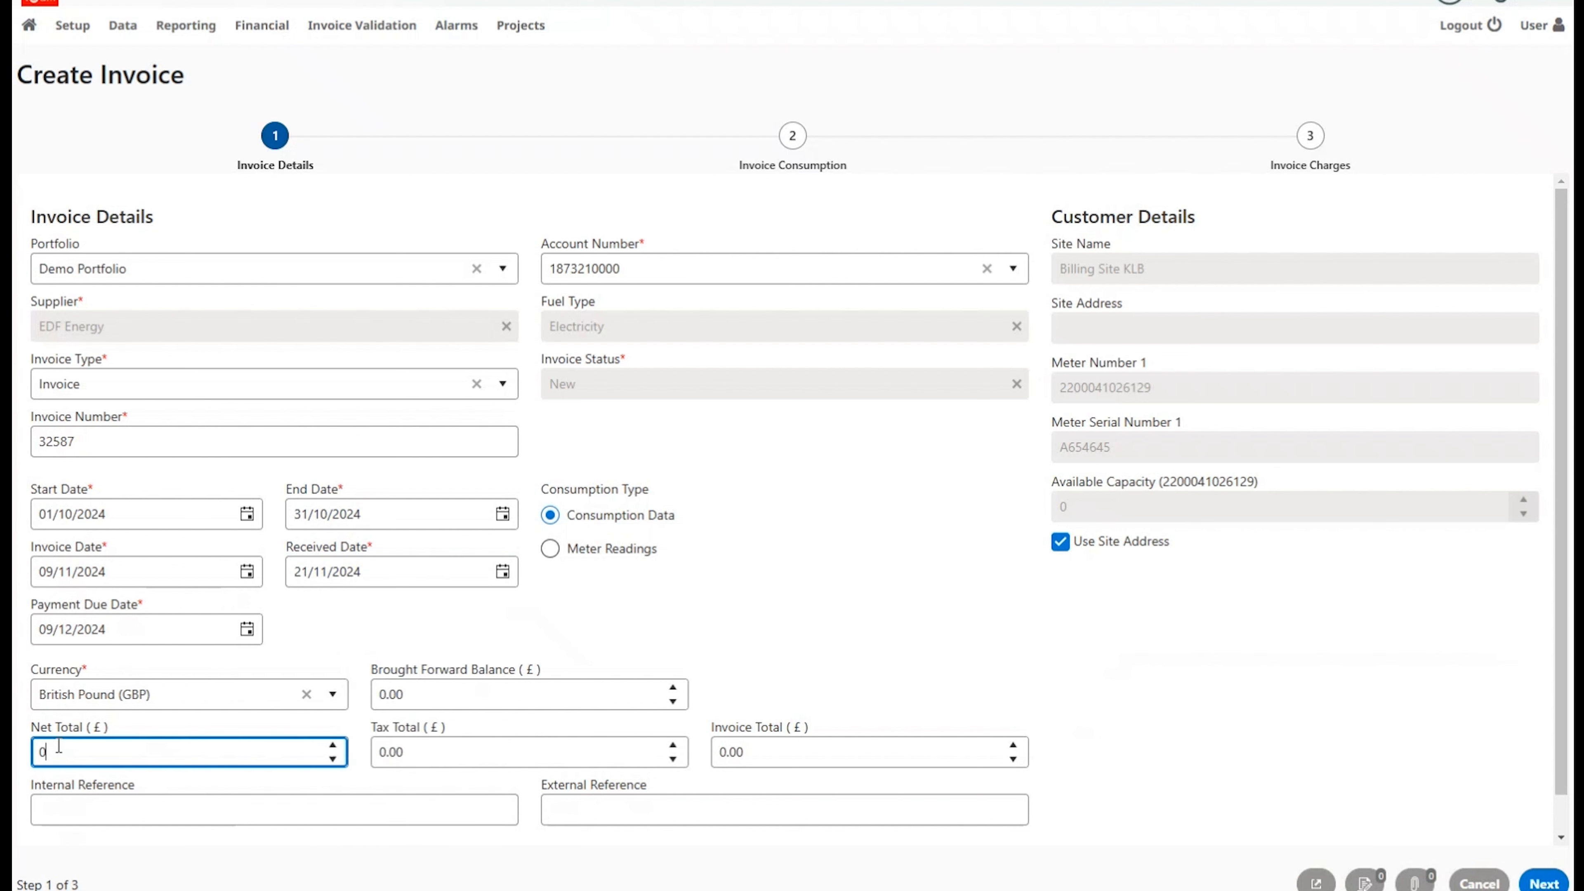
{"action": "left_click", "coordinate": [399, 752]}
{"action": "left_click", "coordinate": [812, 751]}
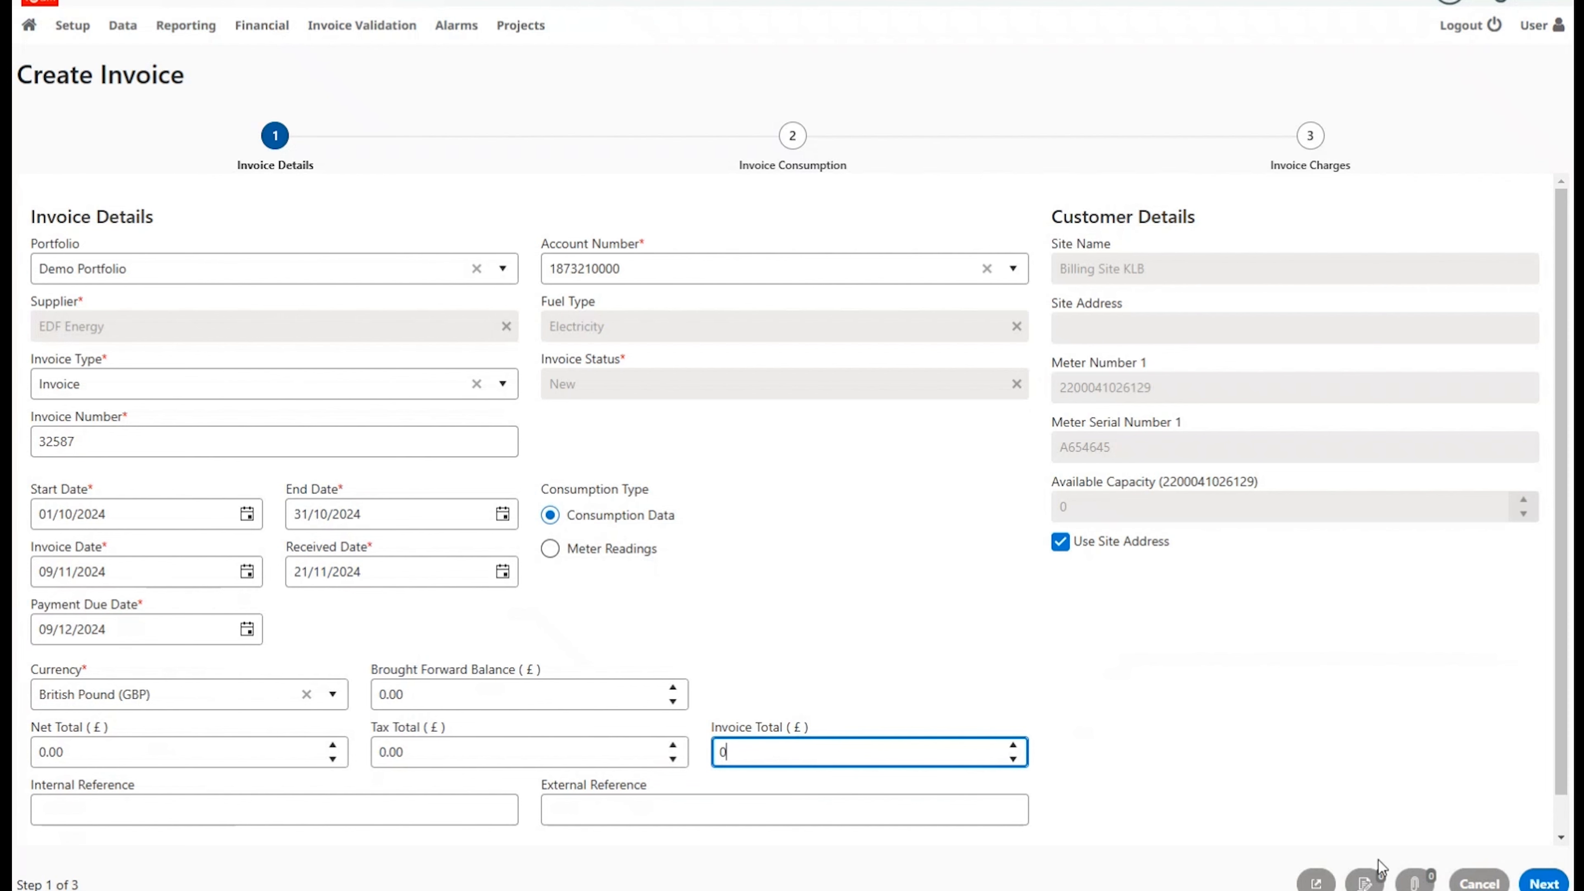
Continue to the invoice consumption stage and set the meter's Rate Description to Energy Charge - All Times
{"action": "left_click", "coordinate": [1543, 884]}
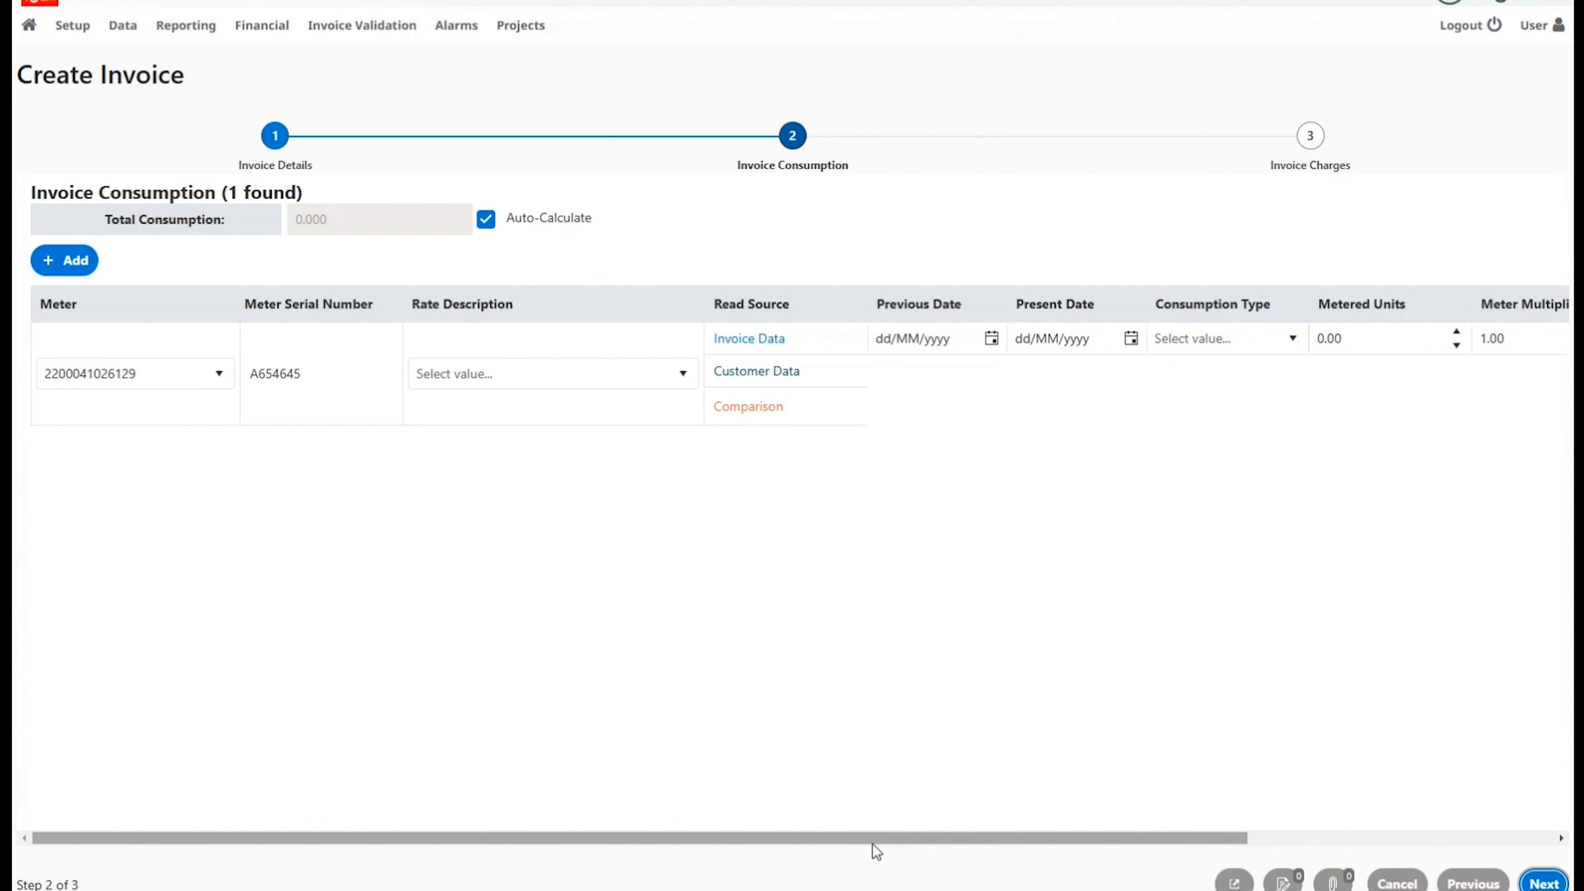
{"action": "left_click_drag", "start_coordinate": [880, 837], "coordinate": [1215, 881]}
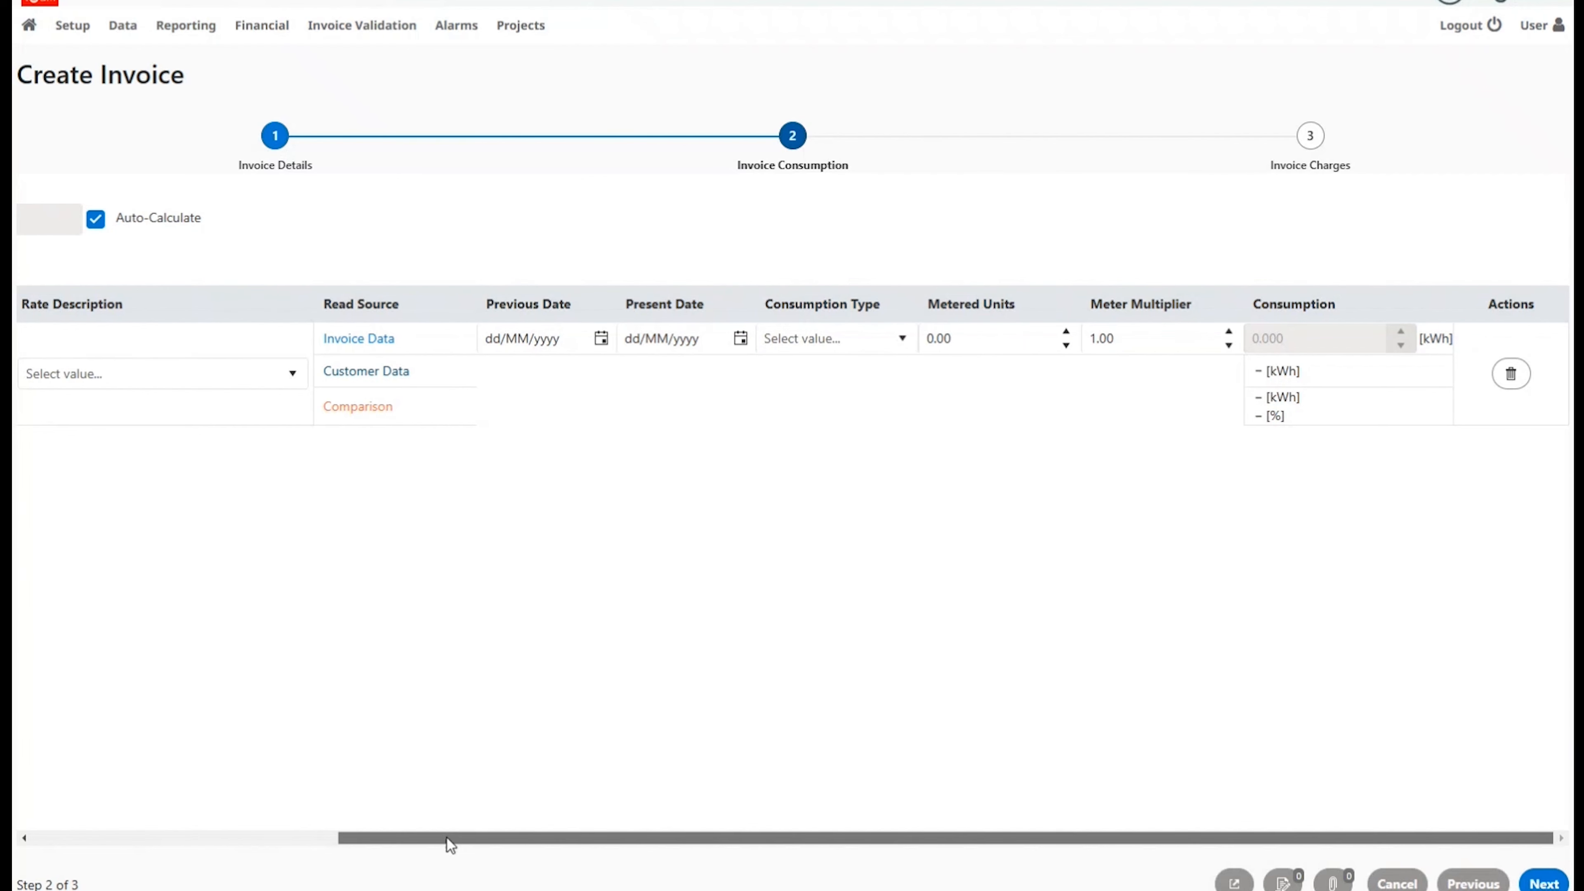
{"action": "left_click_drag", "start_coordinate": [446, 837], "coordinate": [127, 795]}
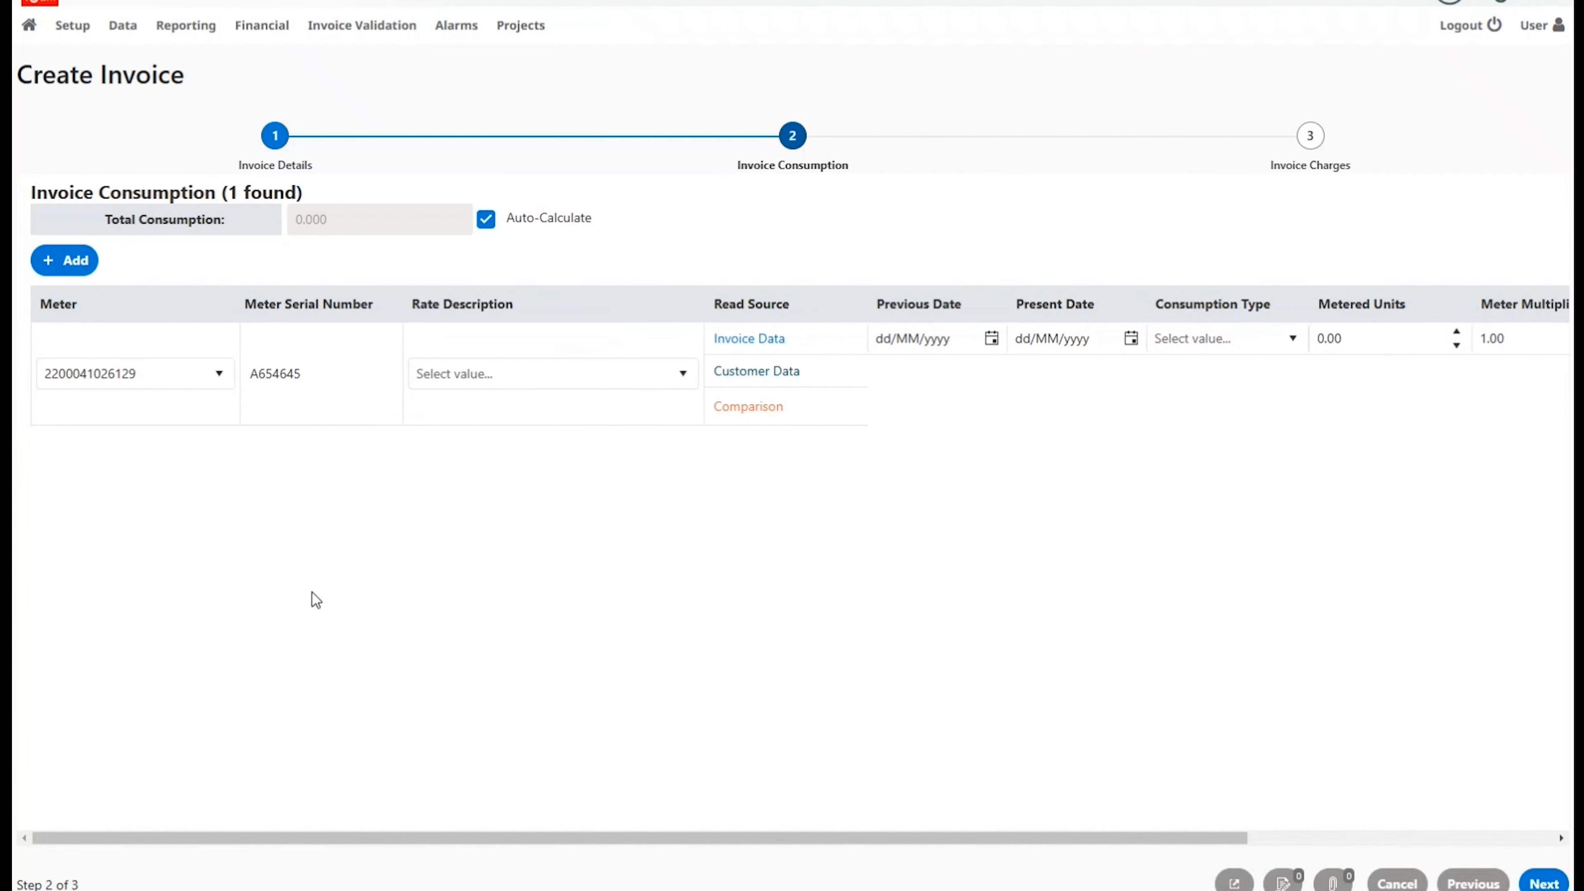
{"action": "left_click", "coordinate": [683, 375]}
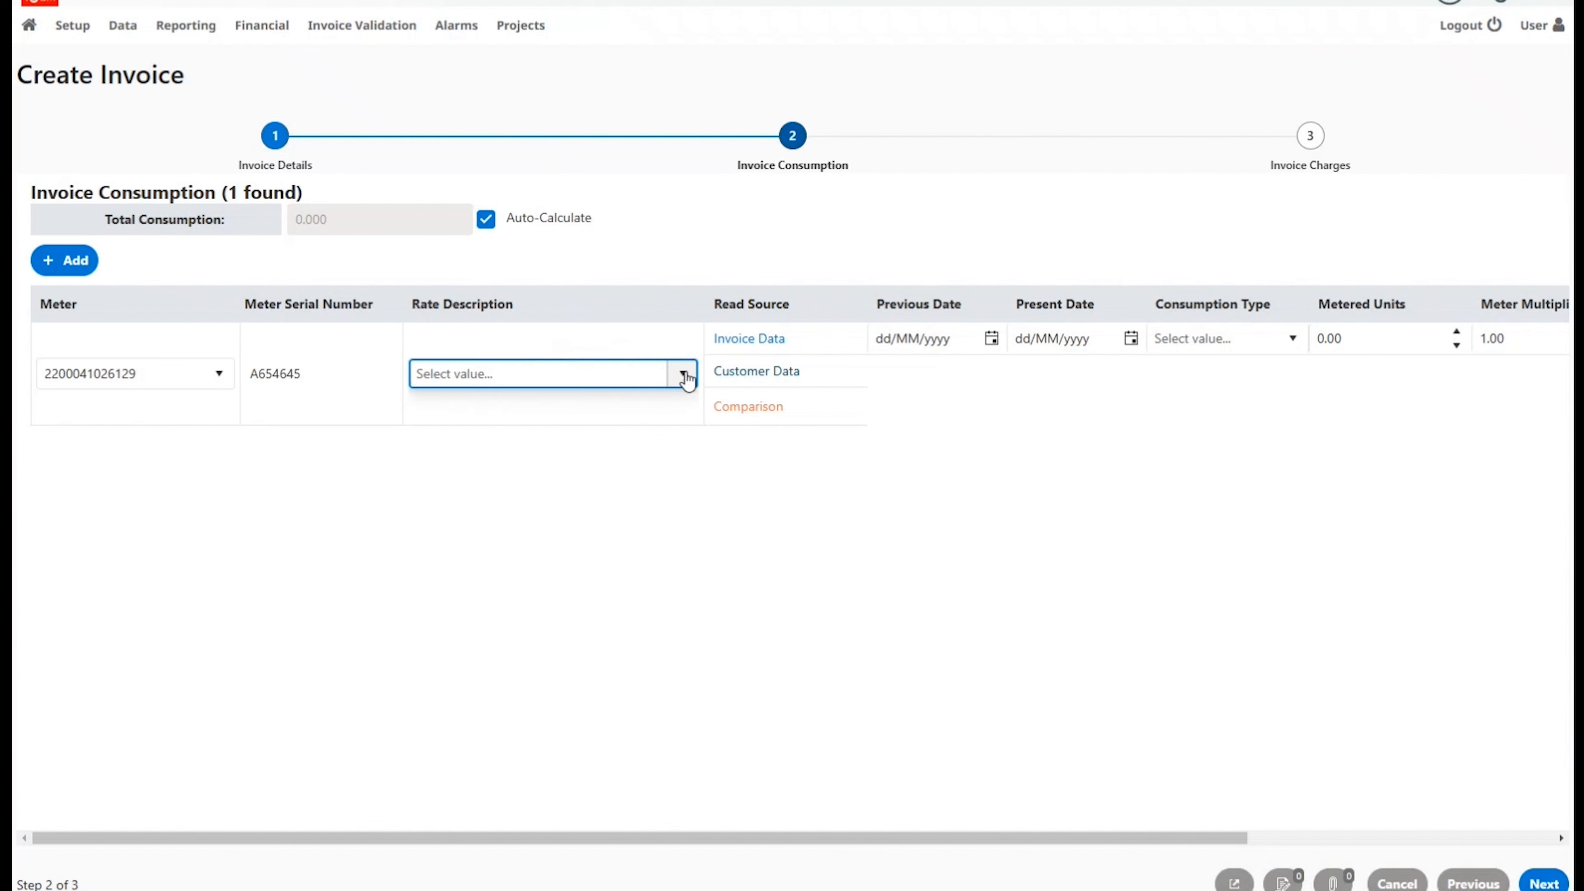
{"action": "left_click", "coordinate": [503, 480]}
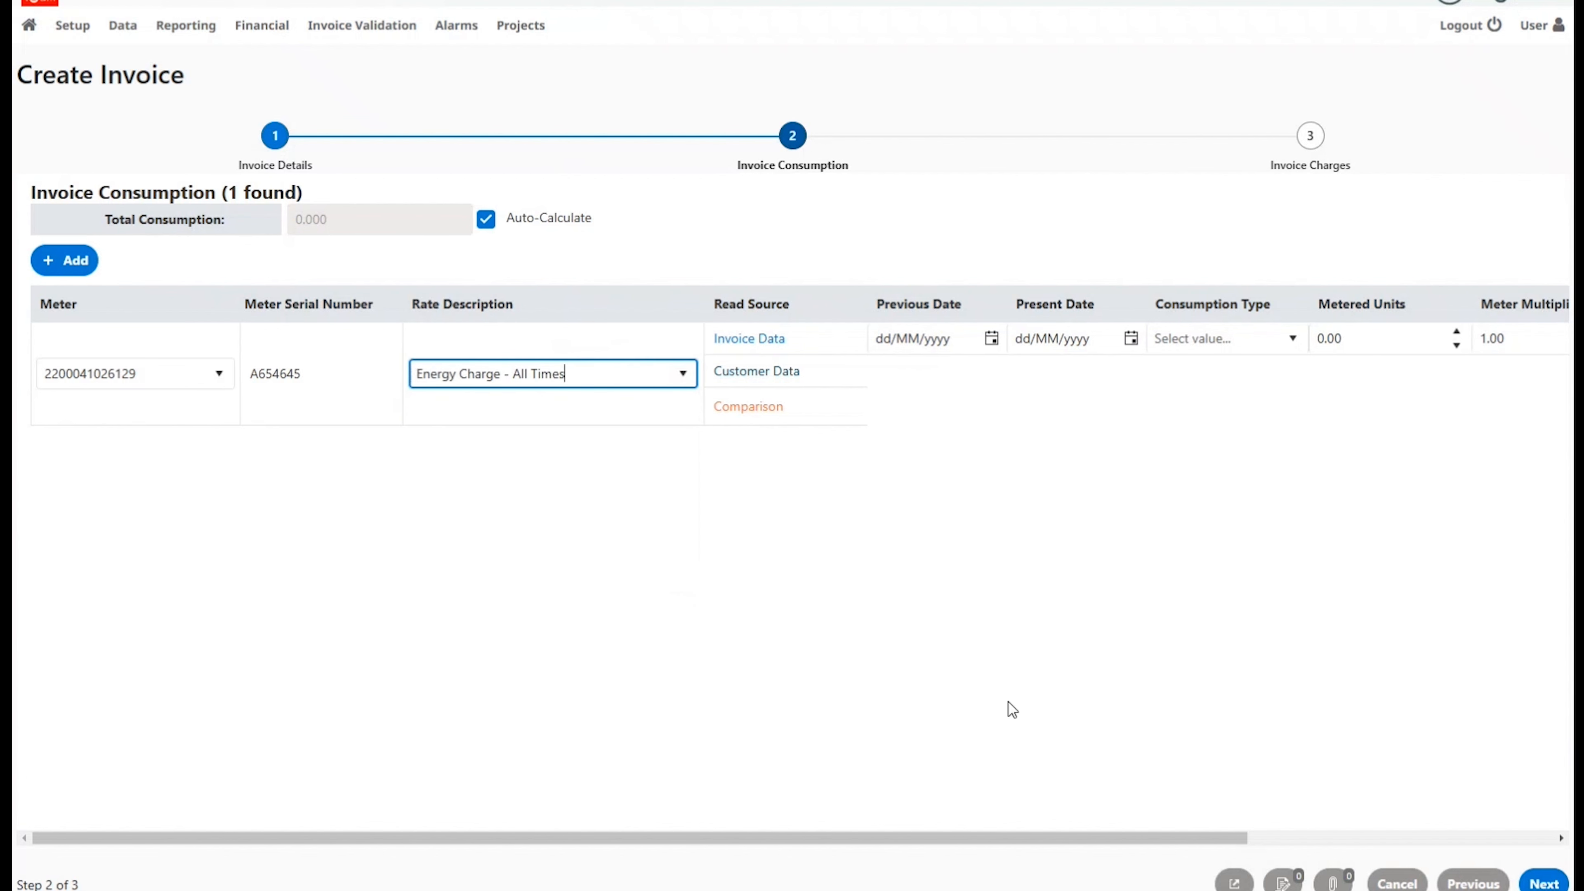
Set the consumption row's Consumption Type to Estimated and its Metered Units to 1000
{"action": "left_click_drag", "start_coordinate": [929, 837], "coordinate": [1265, 843]}
{"action": "left_click", "coordinate": [901, 342]}
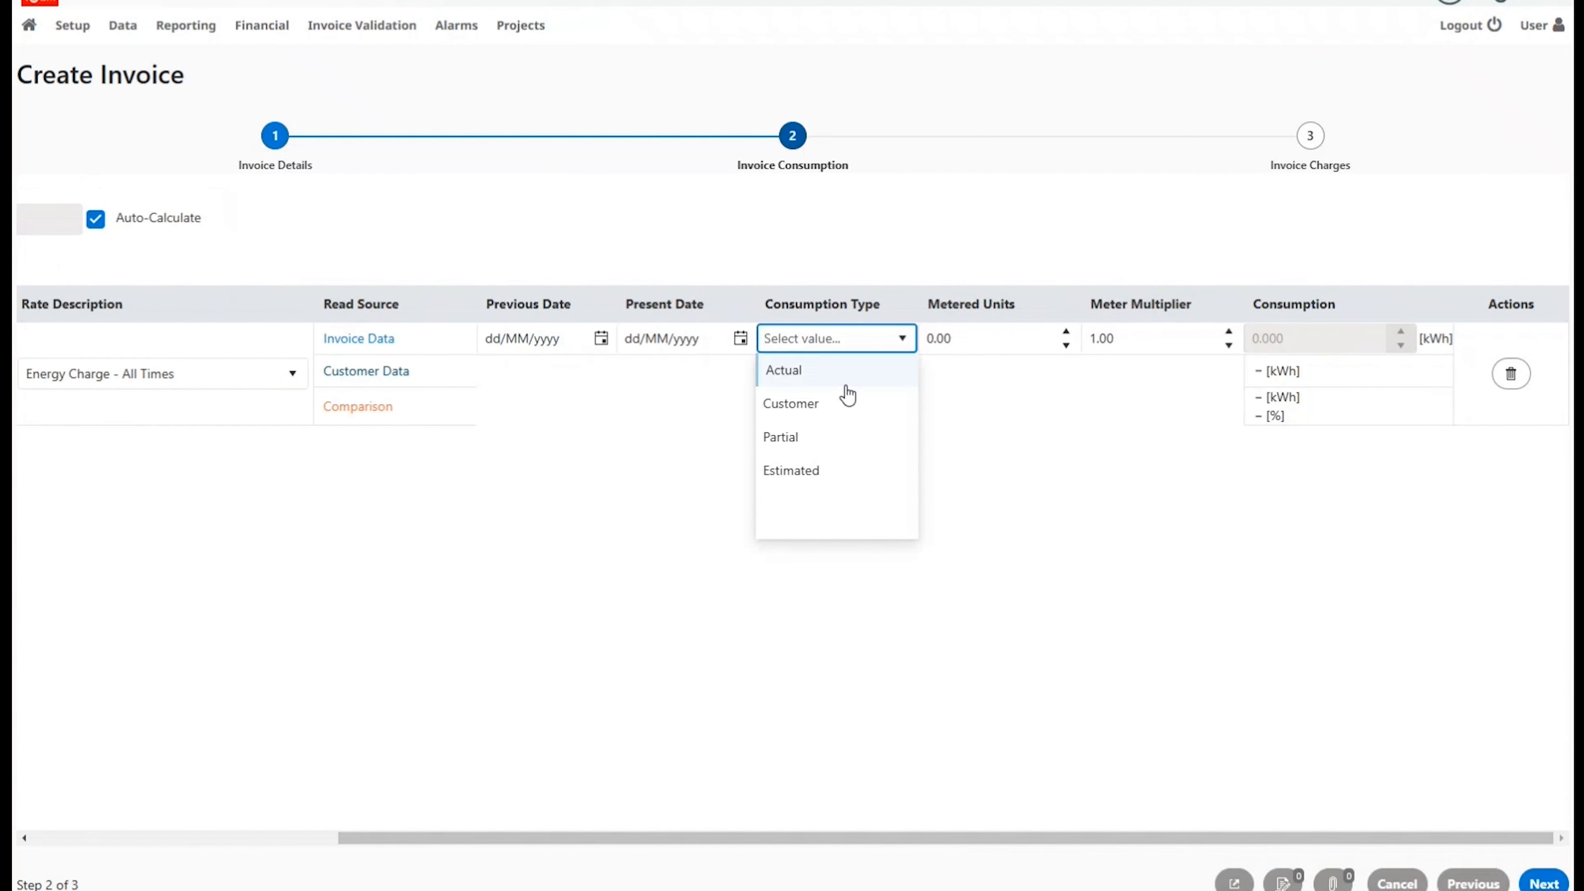
{"action": "left_click", "coordinate": [812, 470]}
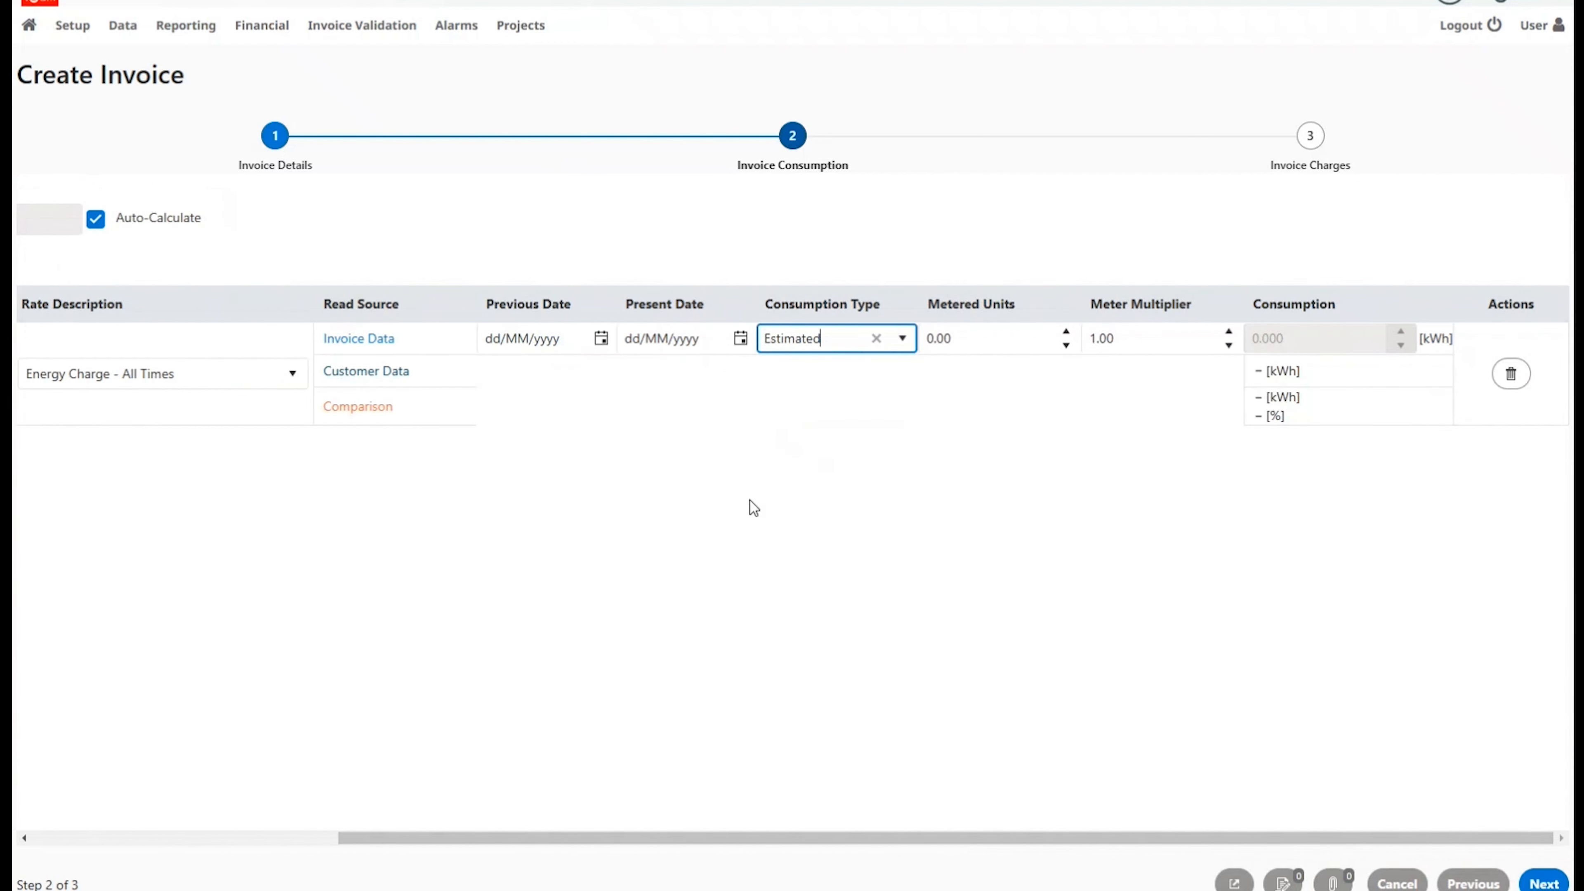
{"action": "left_click", "coordinate": [1017, 342]}
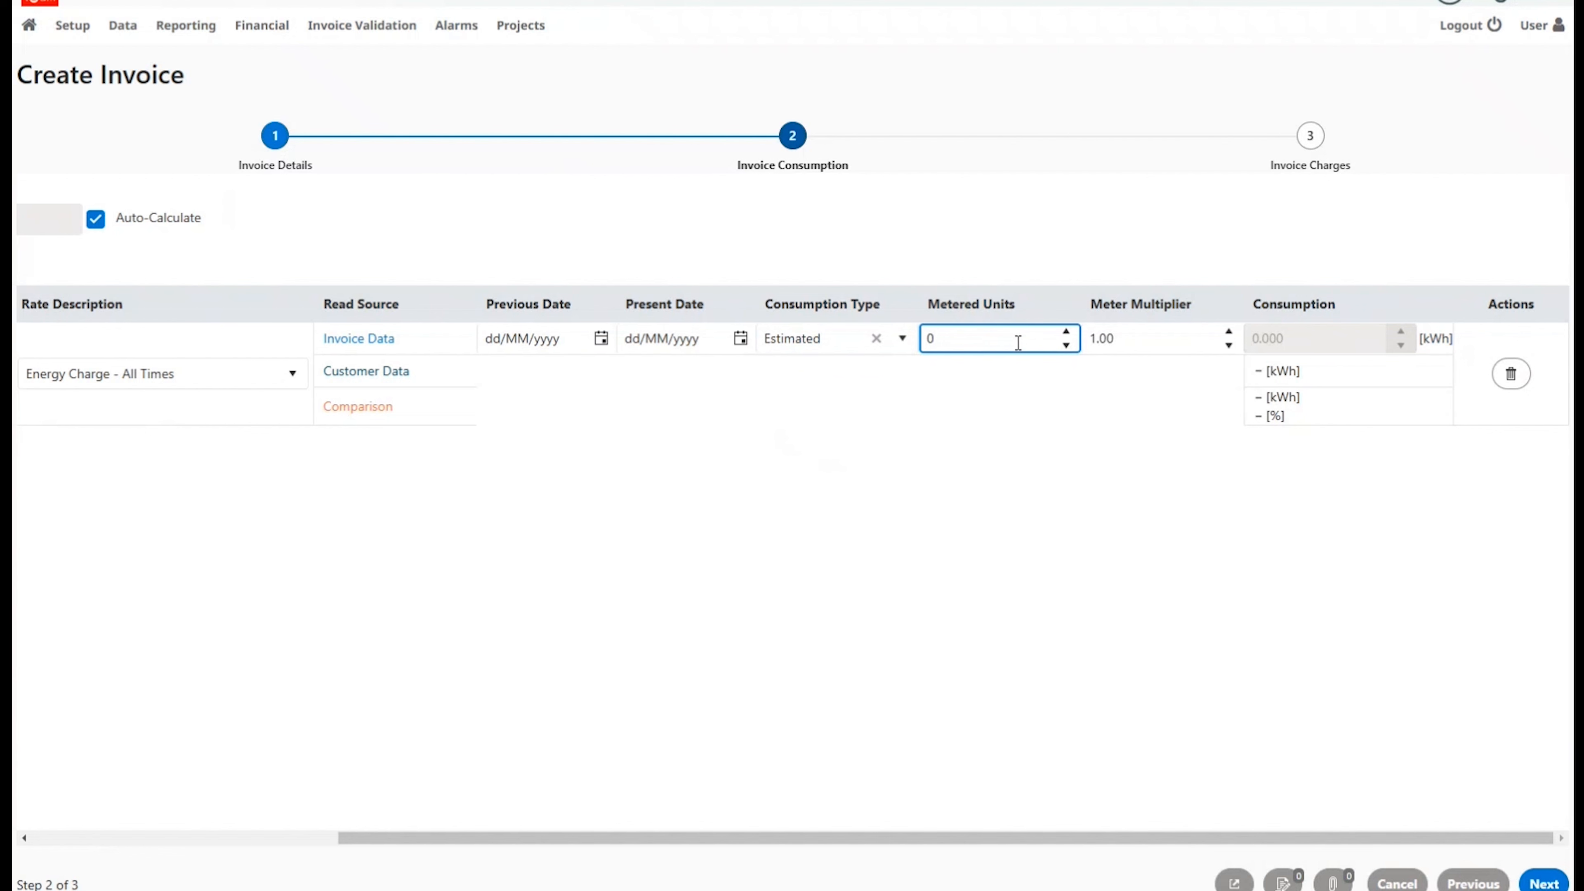
{"action": "type", "text": "1000"}
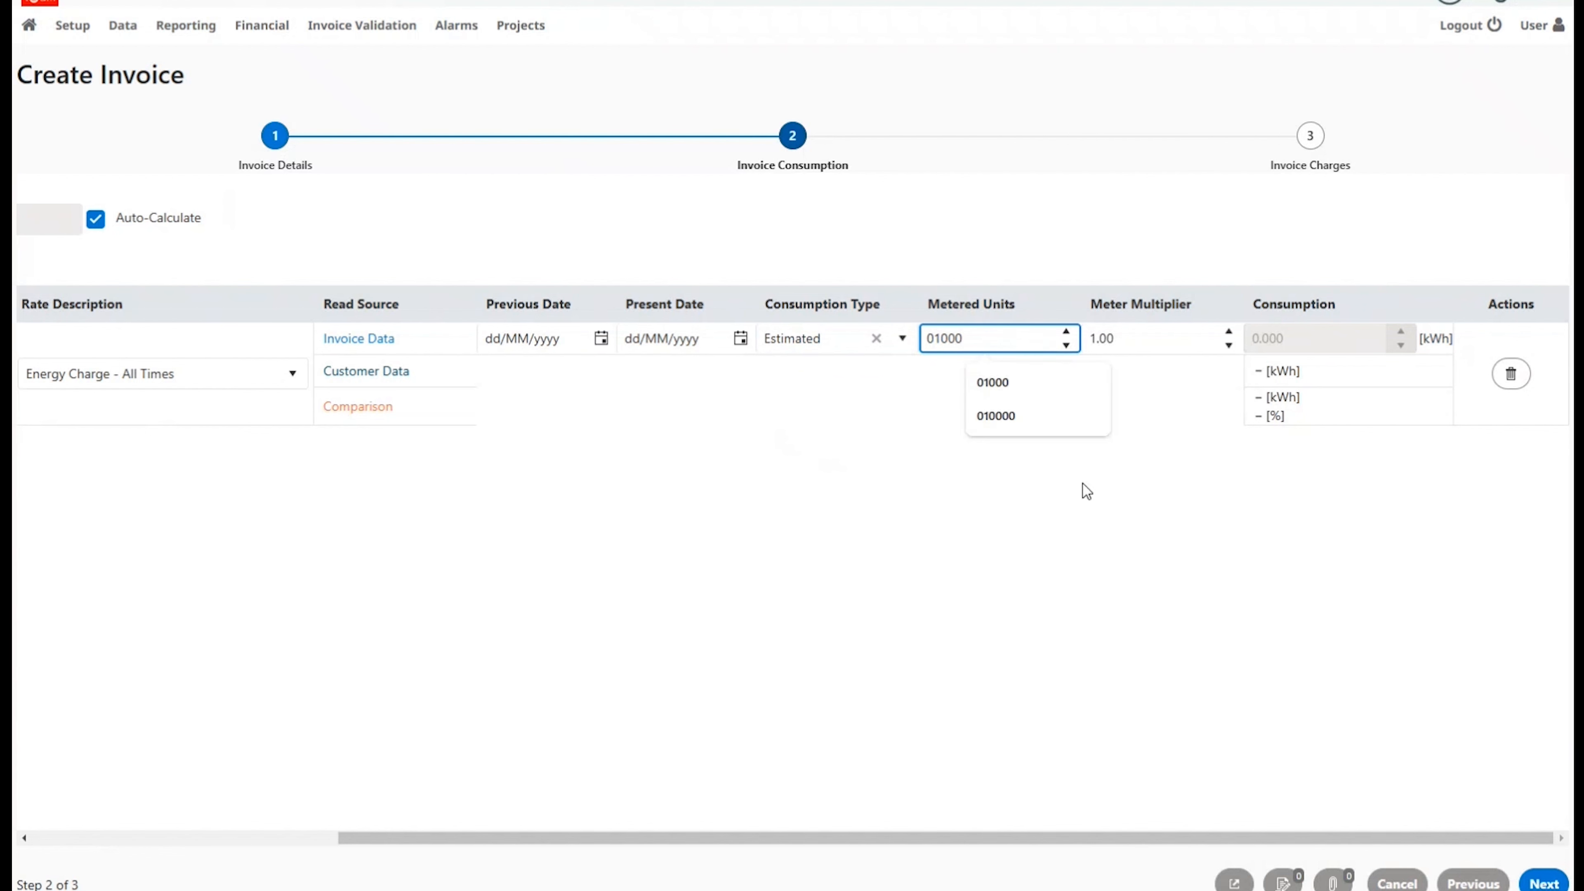
{"action": "left_click", "coordinate": [1086, 492]}
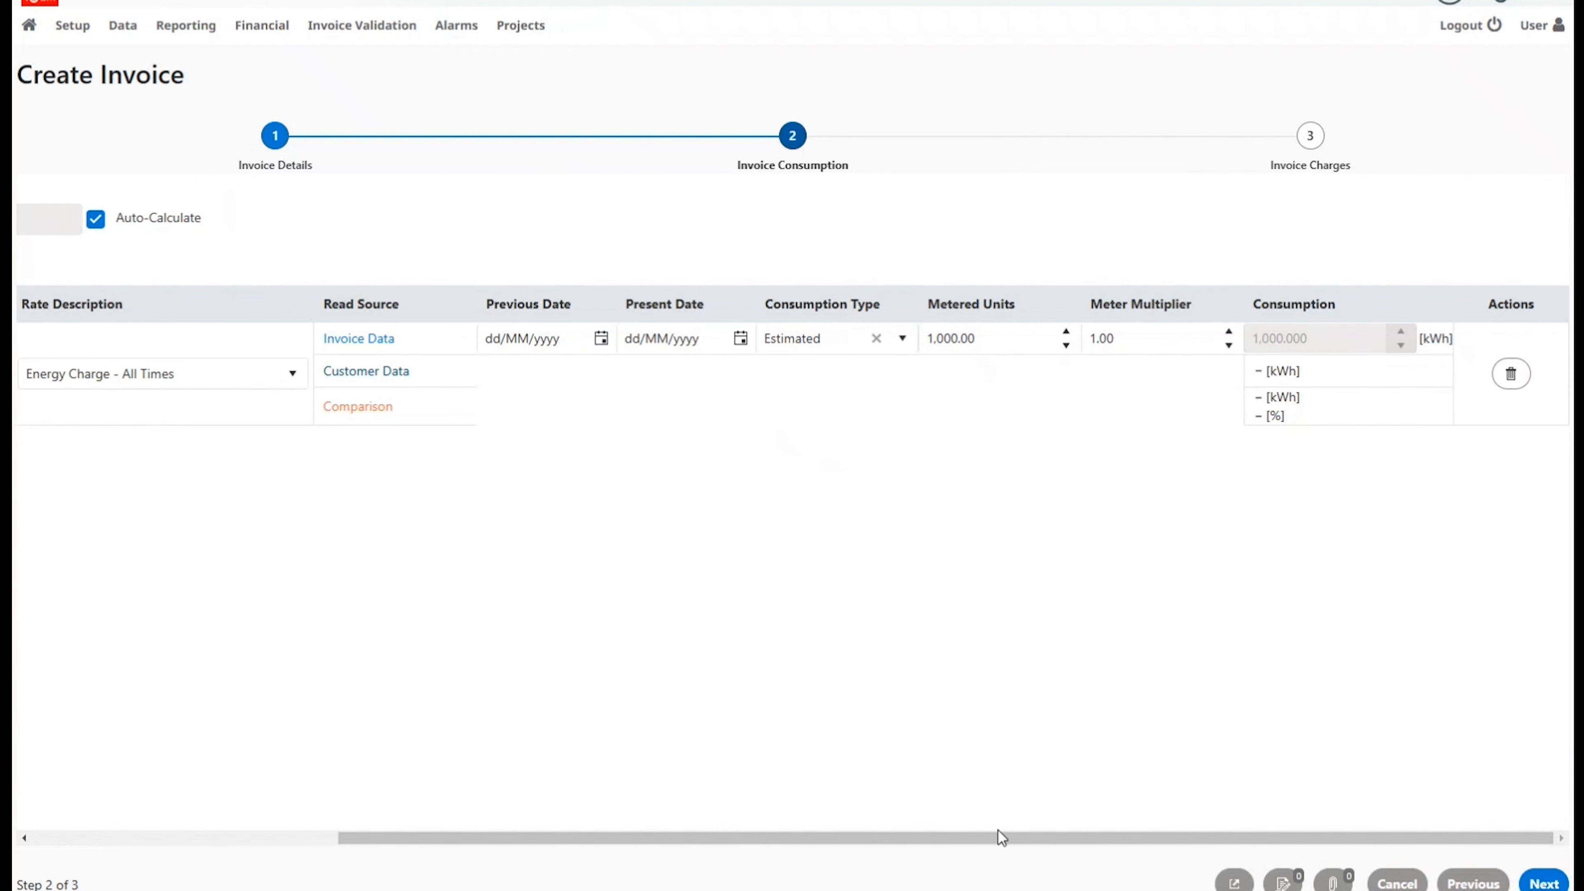
{"action": "left_click_drag", "start_coordinate": [997, 838], "coordinate": [756, 839]}
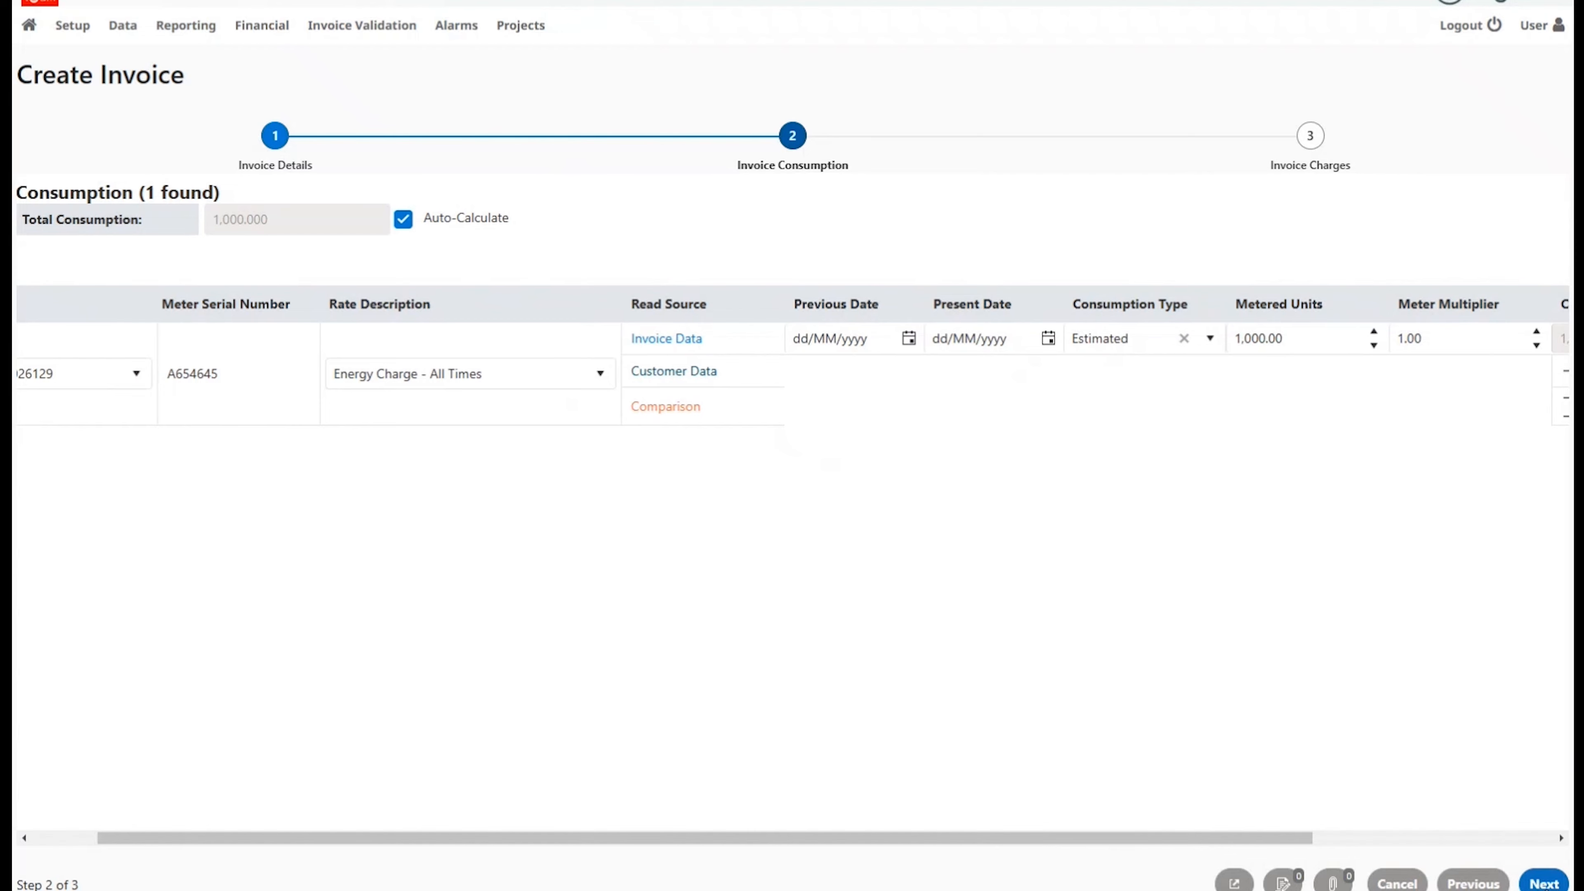
Continue to the invoice charges and set the Energy Charge - All Times units to 1000 kWh
{"action": "left_click", "coordinate": [1545, 884]}
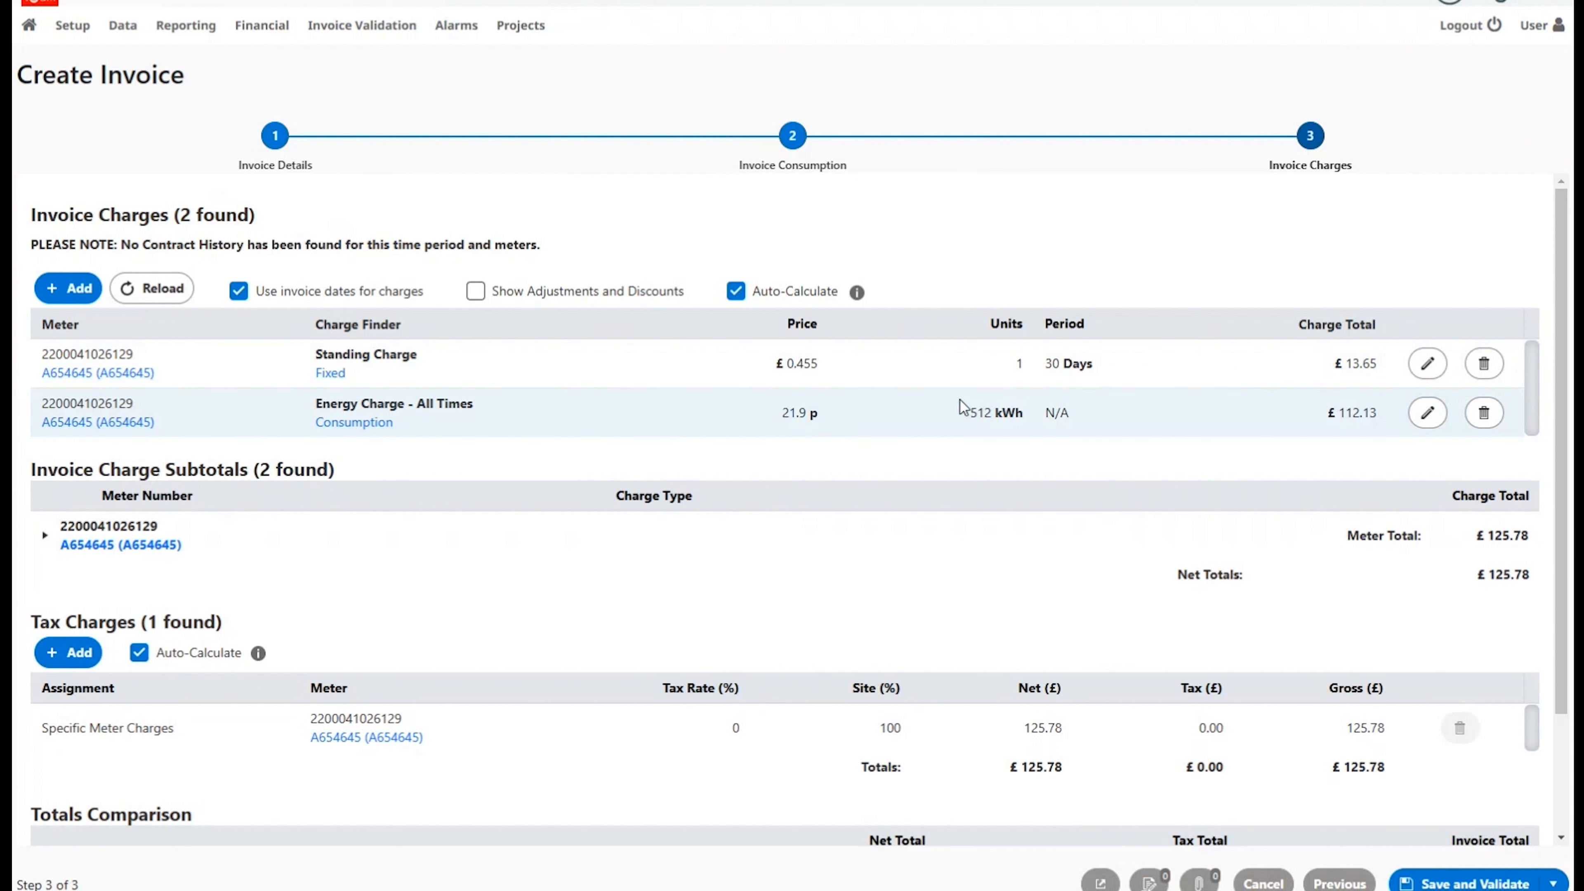
{"action": "double_click", "coordinate": [980, 410]}
{"action": "left_click", "coordinate": [866, 405]}
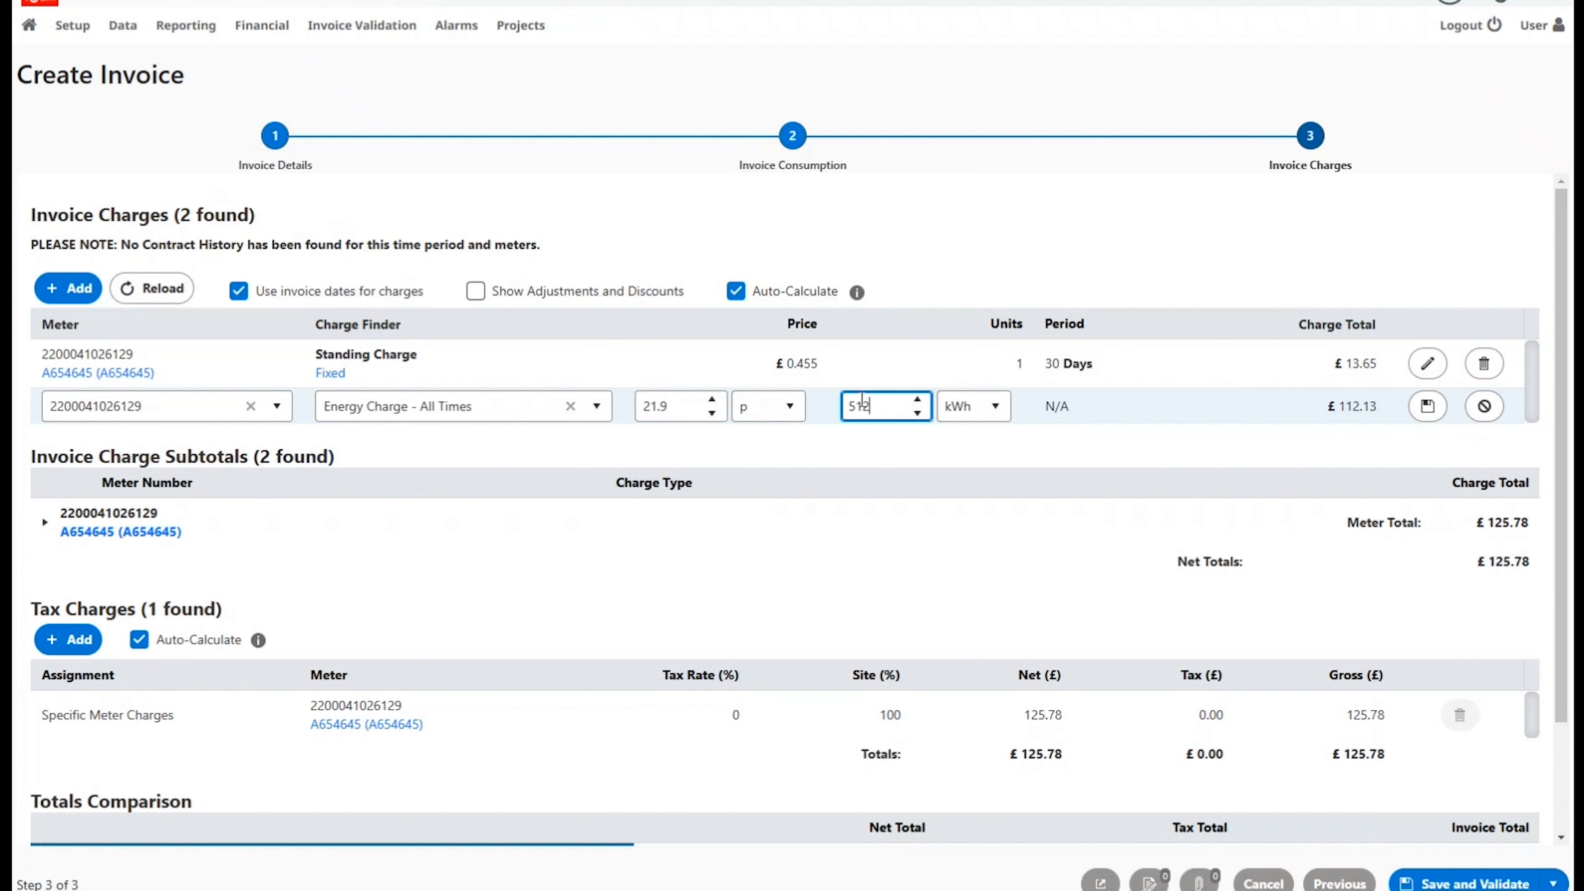
{"action": "double_click", "coordinate": [864, 404]}
{"action": "type", "text": "1000"}
{"action": "left_click", "coordinate": [1427, 411]}
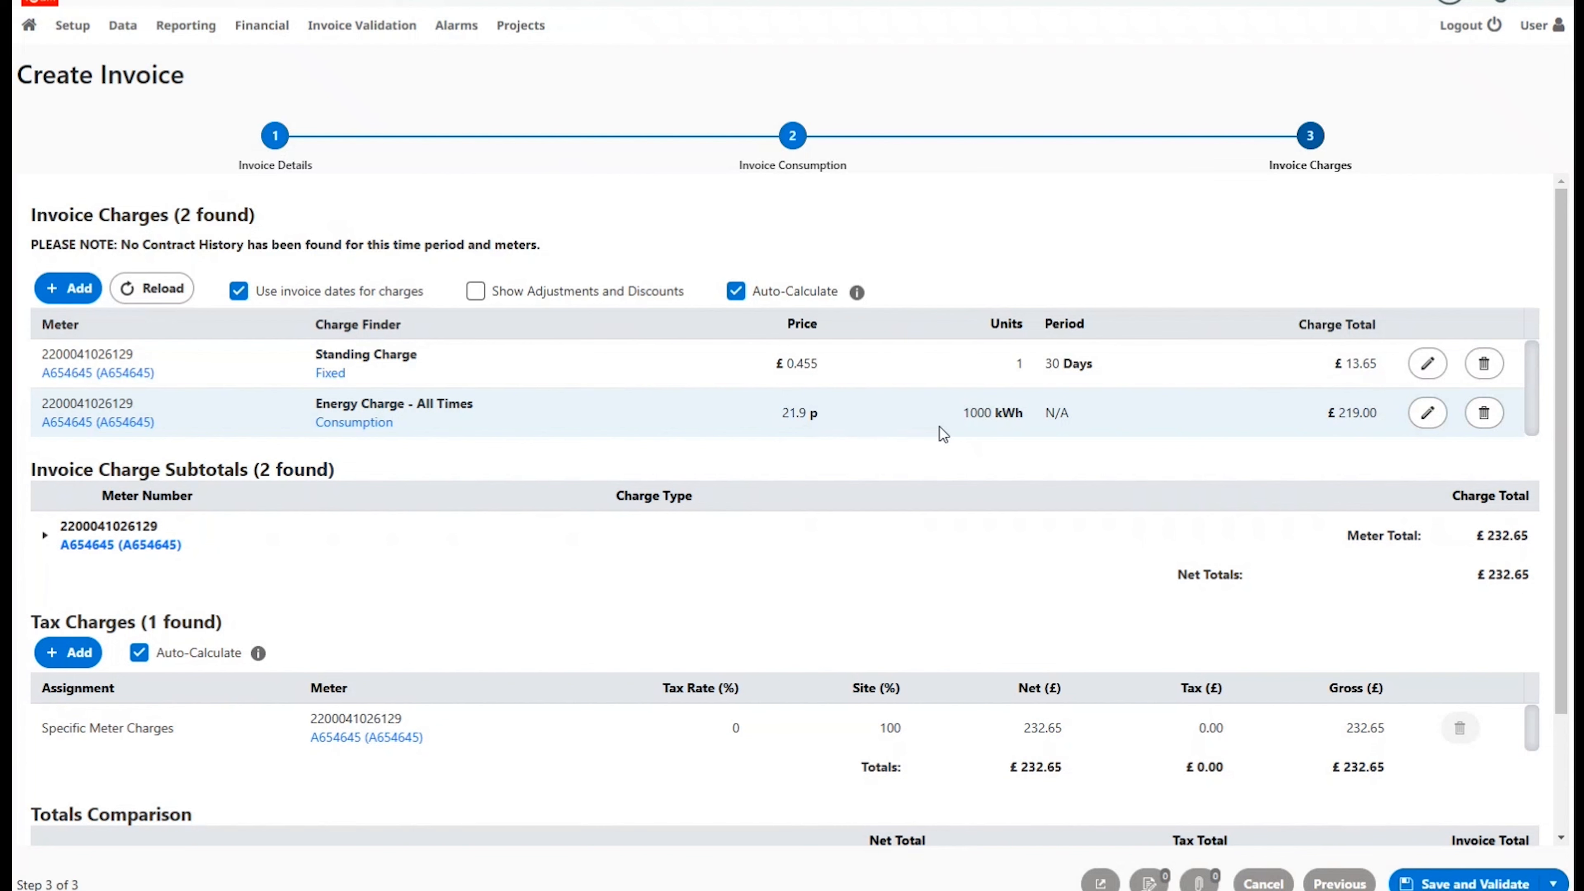
Set the Standing Charge period to 31 days and save that charge row
{"action": "double_click", "coordinate": [1059, 361]}
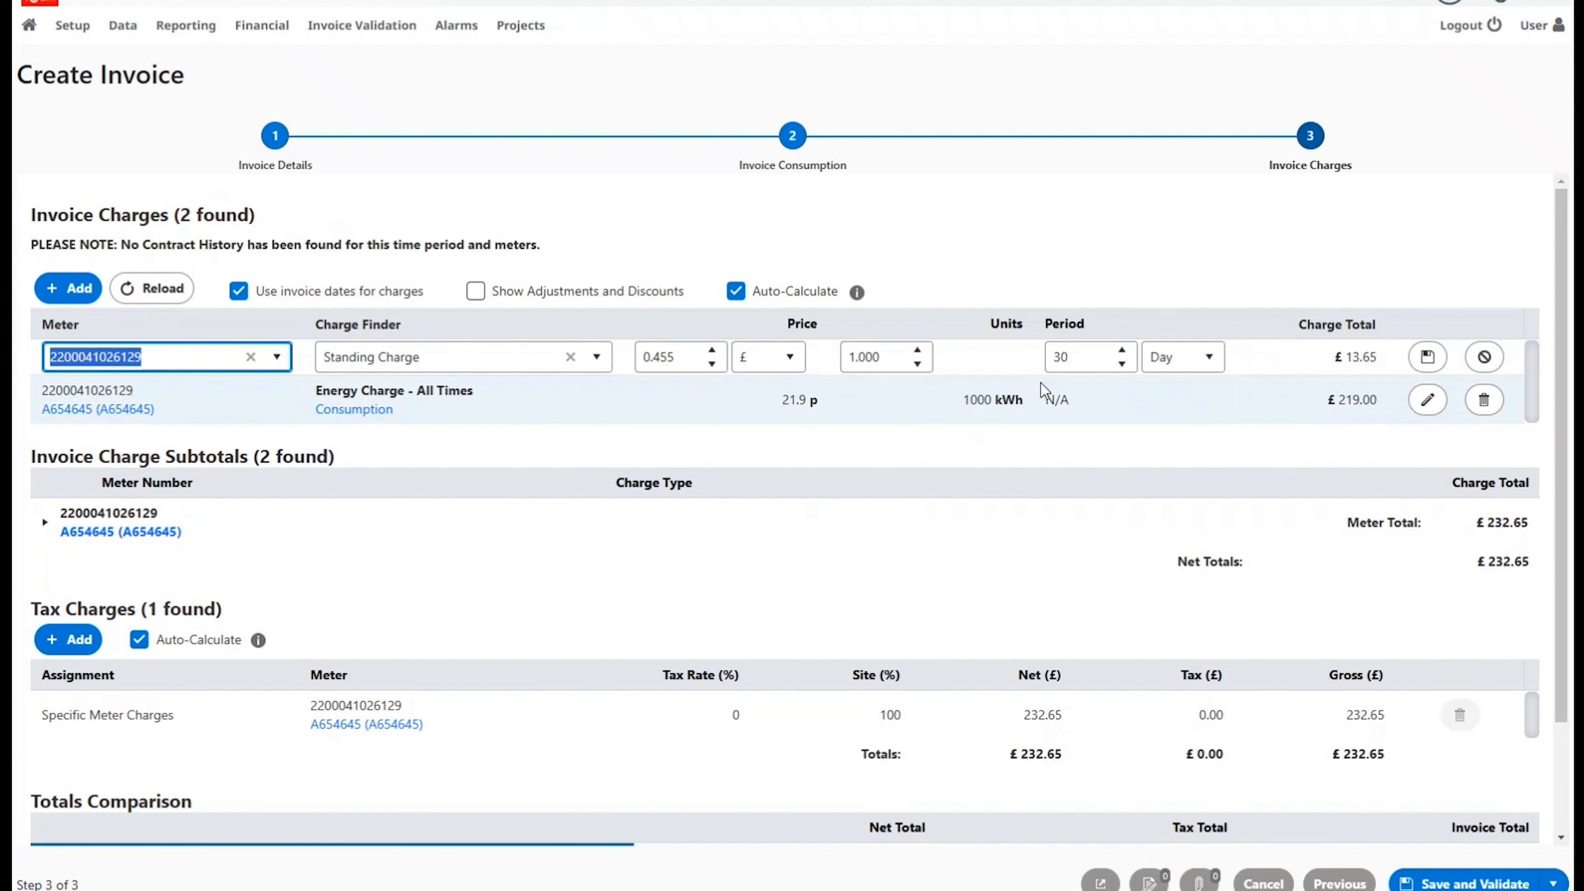
{"action": "left_click", "coordinate": [1060, 365]}
{"action": "key", "text": "BackSpace"}
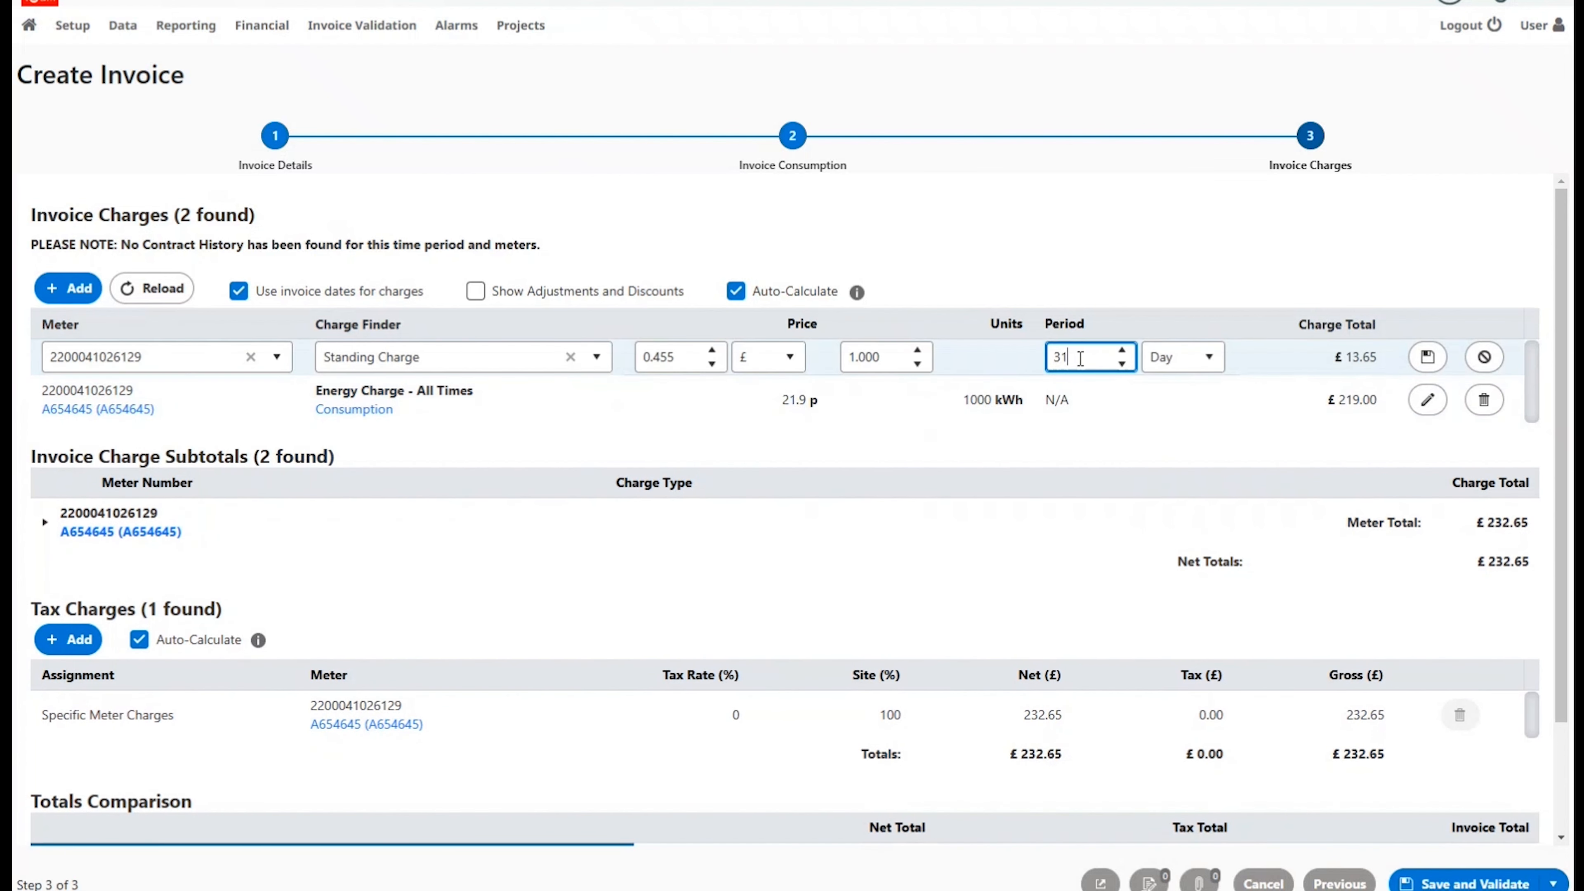
{"action": "type", "text": "1"}
{"action": "left_click", "coordinate": [1428, 357]}
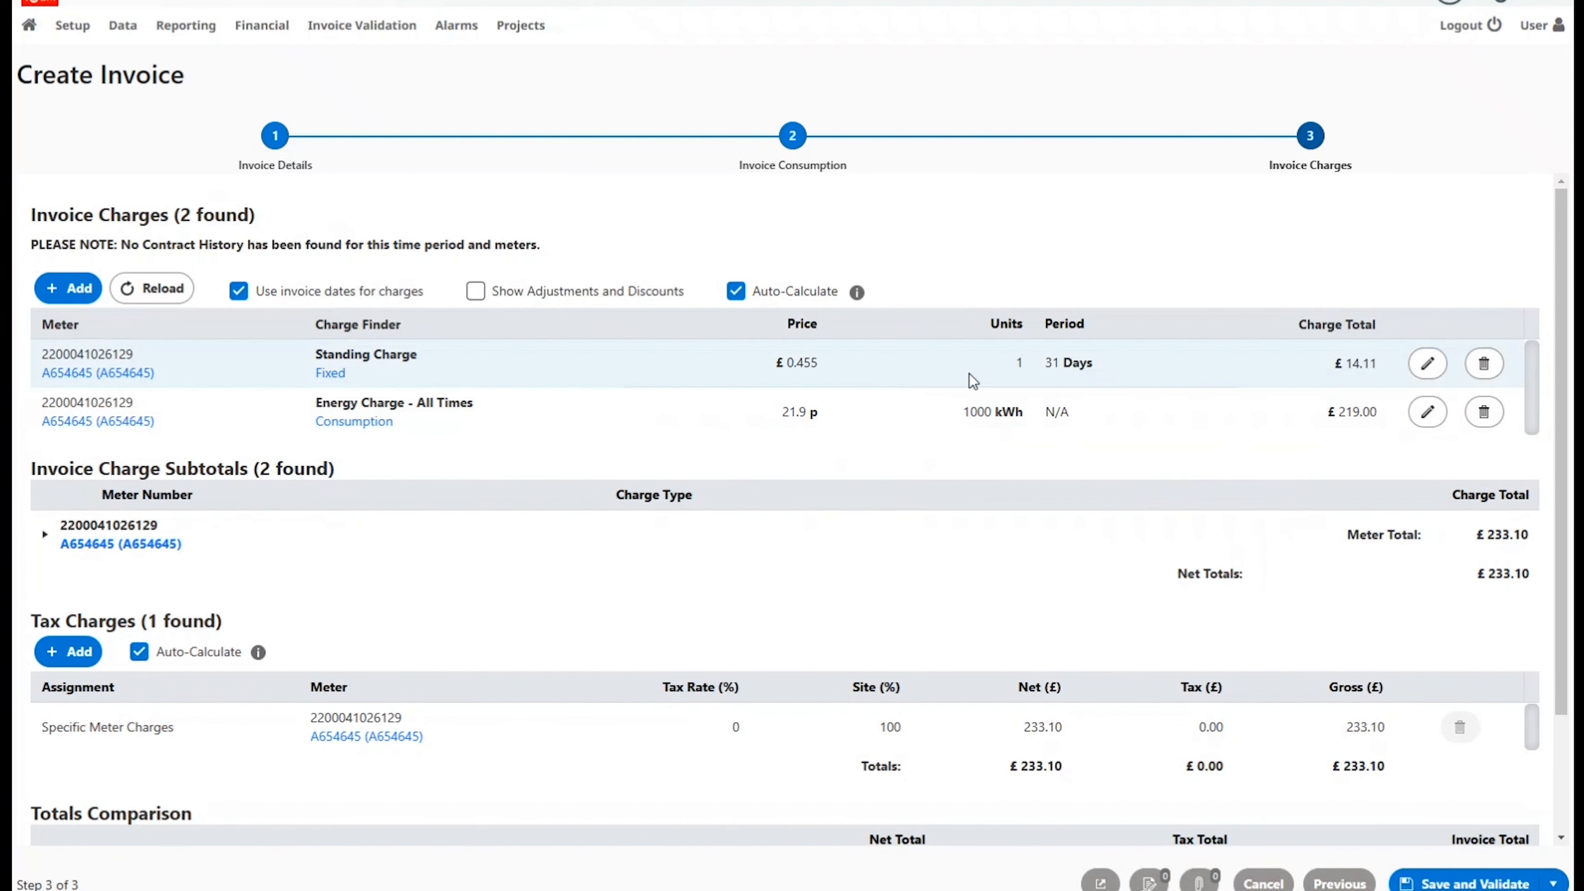
Set the Tax Rate for the specific meter charges to 5%, and save and validate the invoice
{"action": "scroll", "coordinate": [921, 473], "scroll_direction": "down", "scroll_amount": 3}
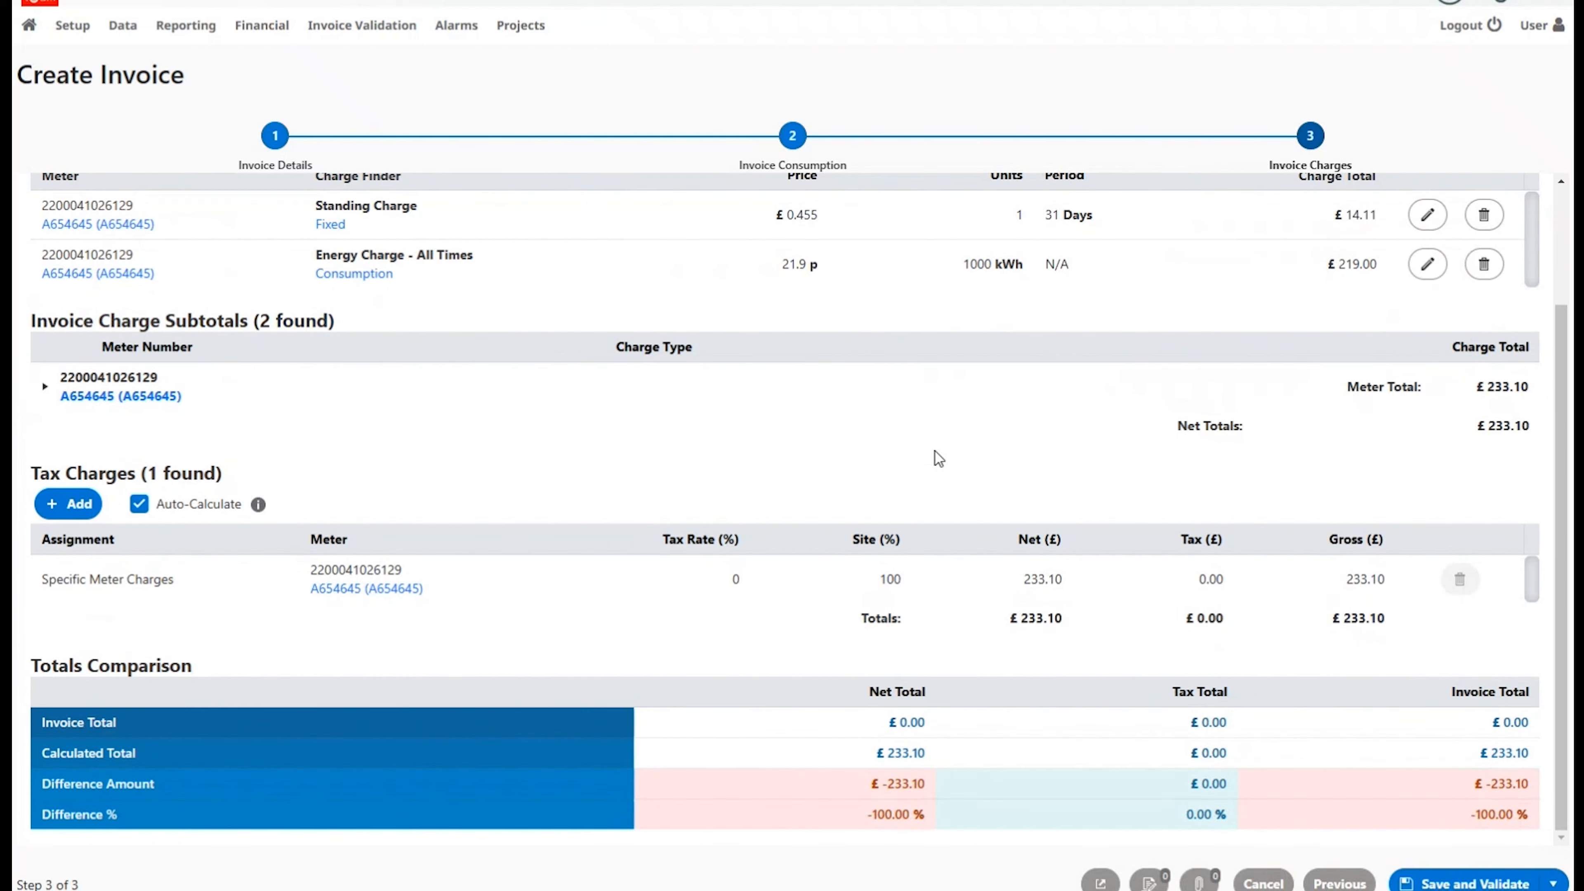
{"action": "left_click", "coordinate": [736, 578]}
{"action": "type", "text": "1"}
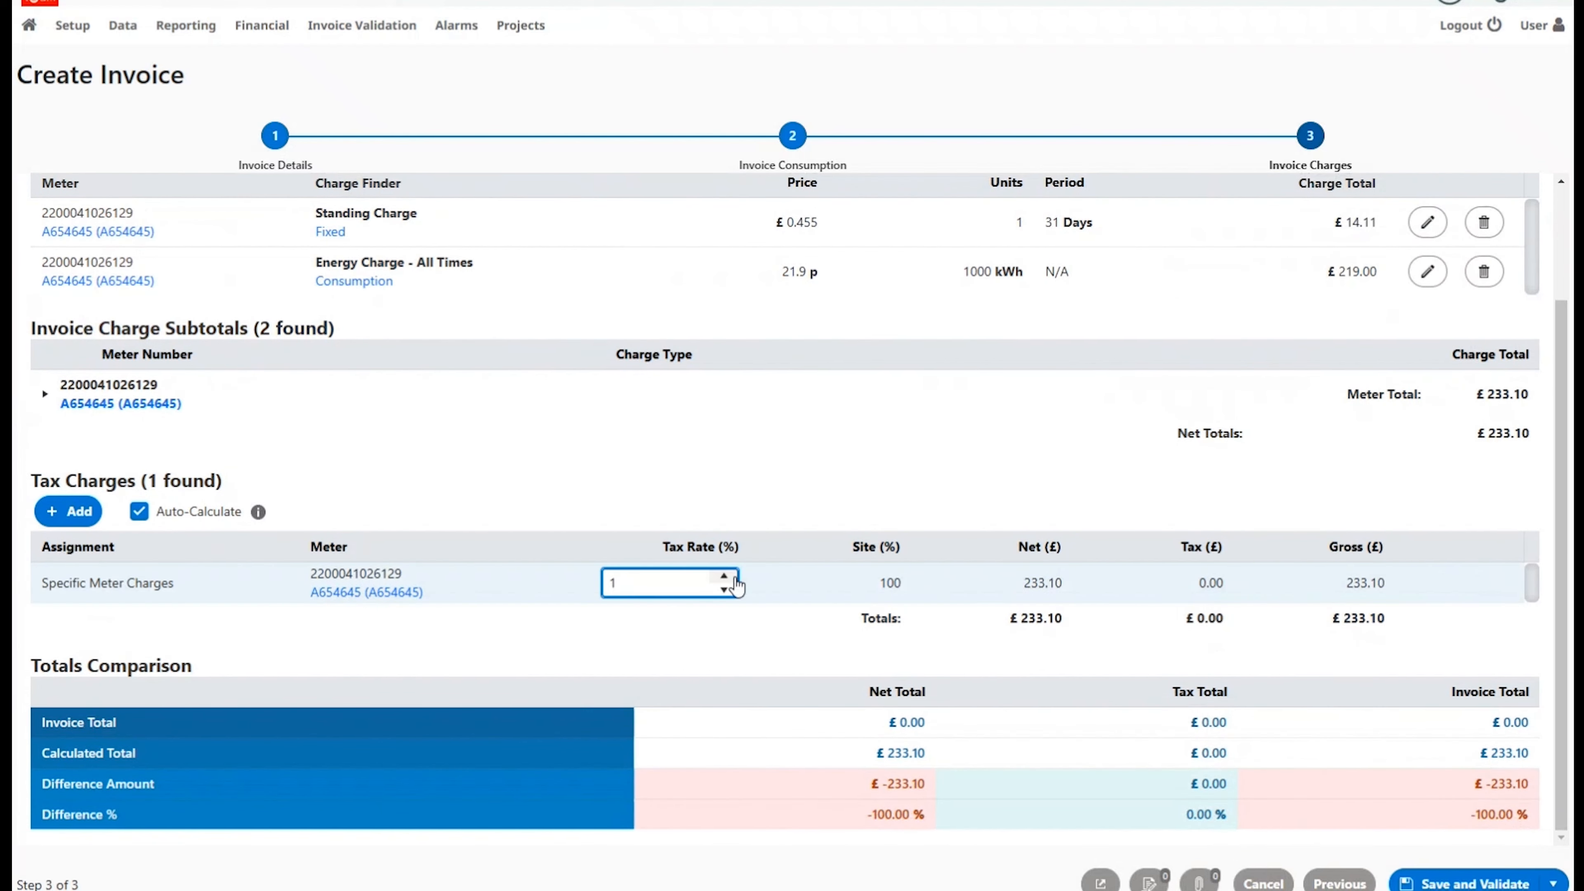
{"action": "type", "text": "5"}
{"action": "key", "text": "BackSpace"}
{"action": "key", "text": "BackSpace"}
{"action": "type", "text": "5"}
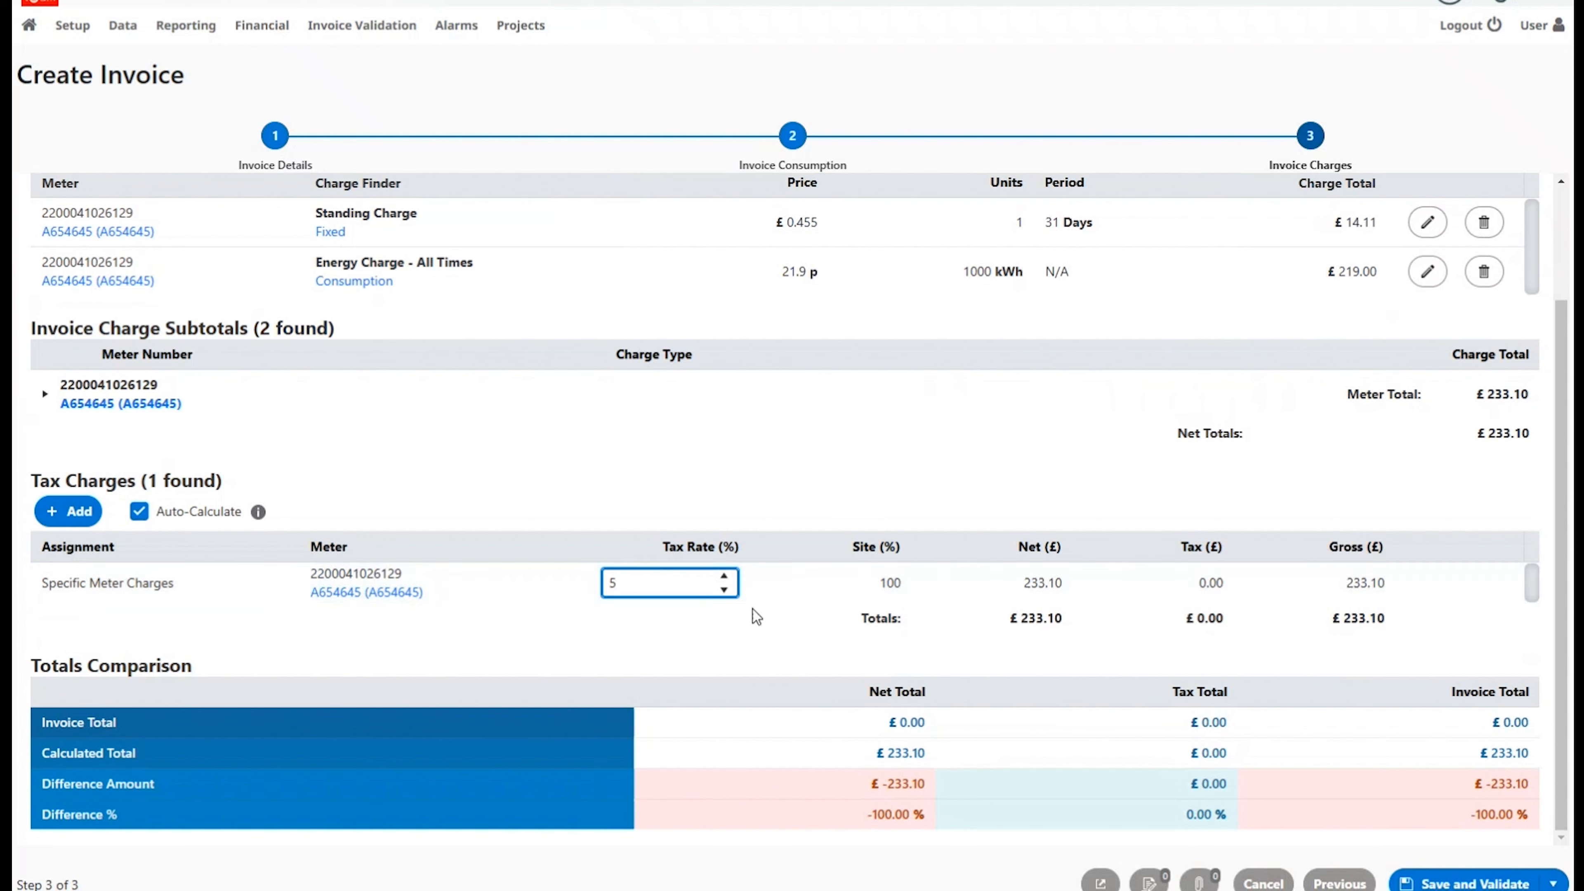
{"action": "left_click", "coordinate": [796, 590]}
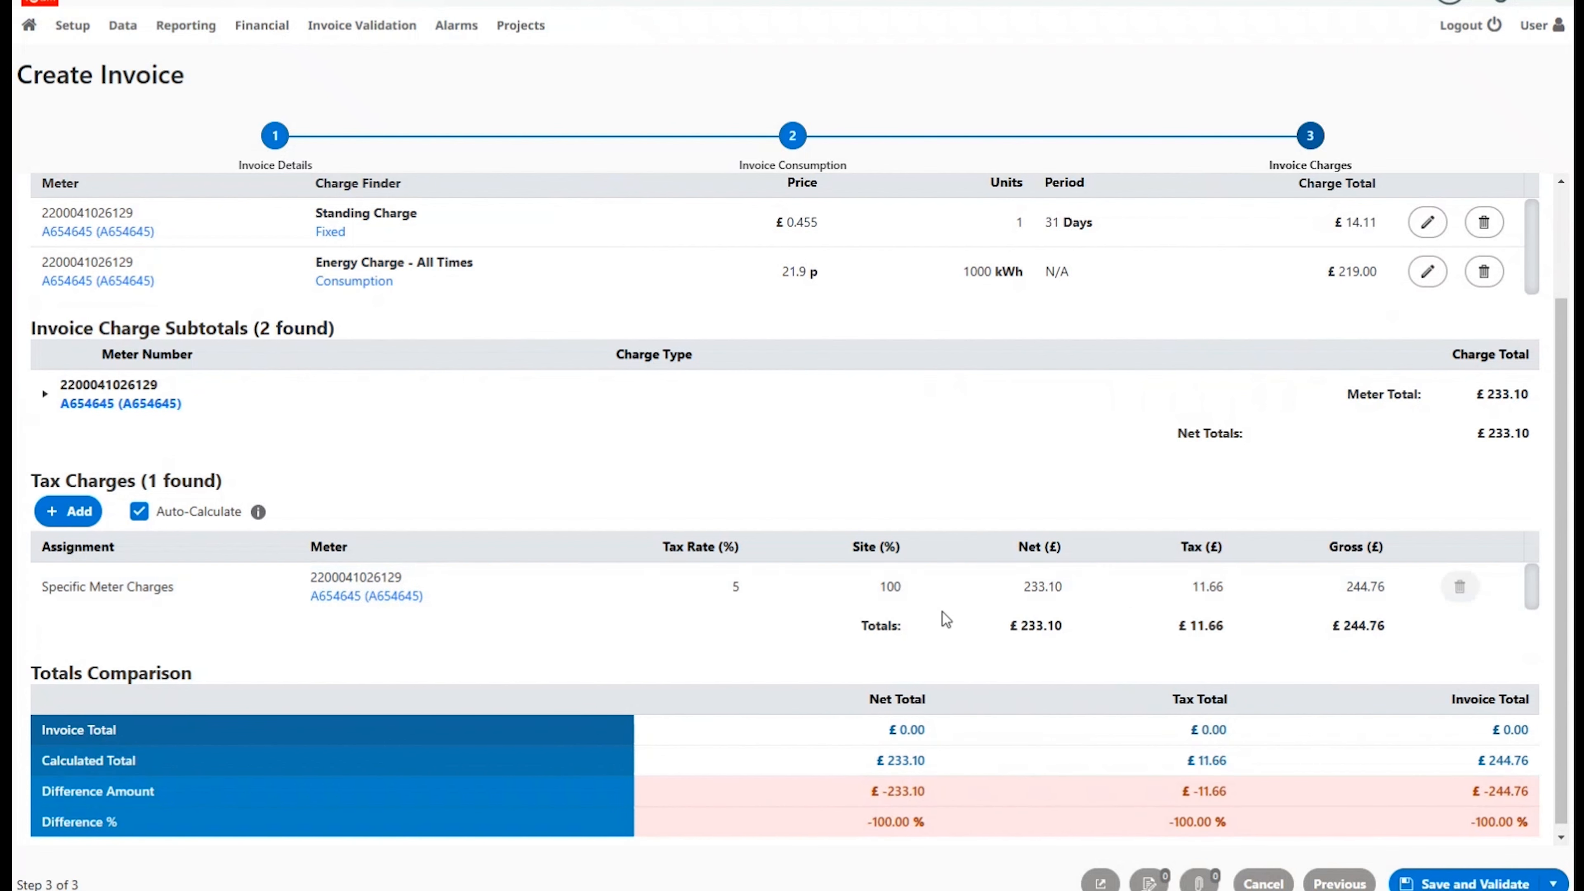
{"action": "scroll", "coordinate": [992, 616], "scroll_direction": "down", "scroll_amount": 1}
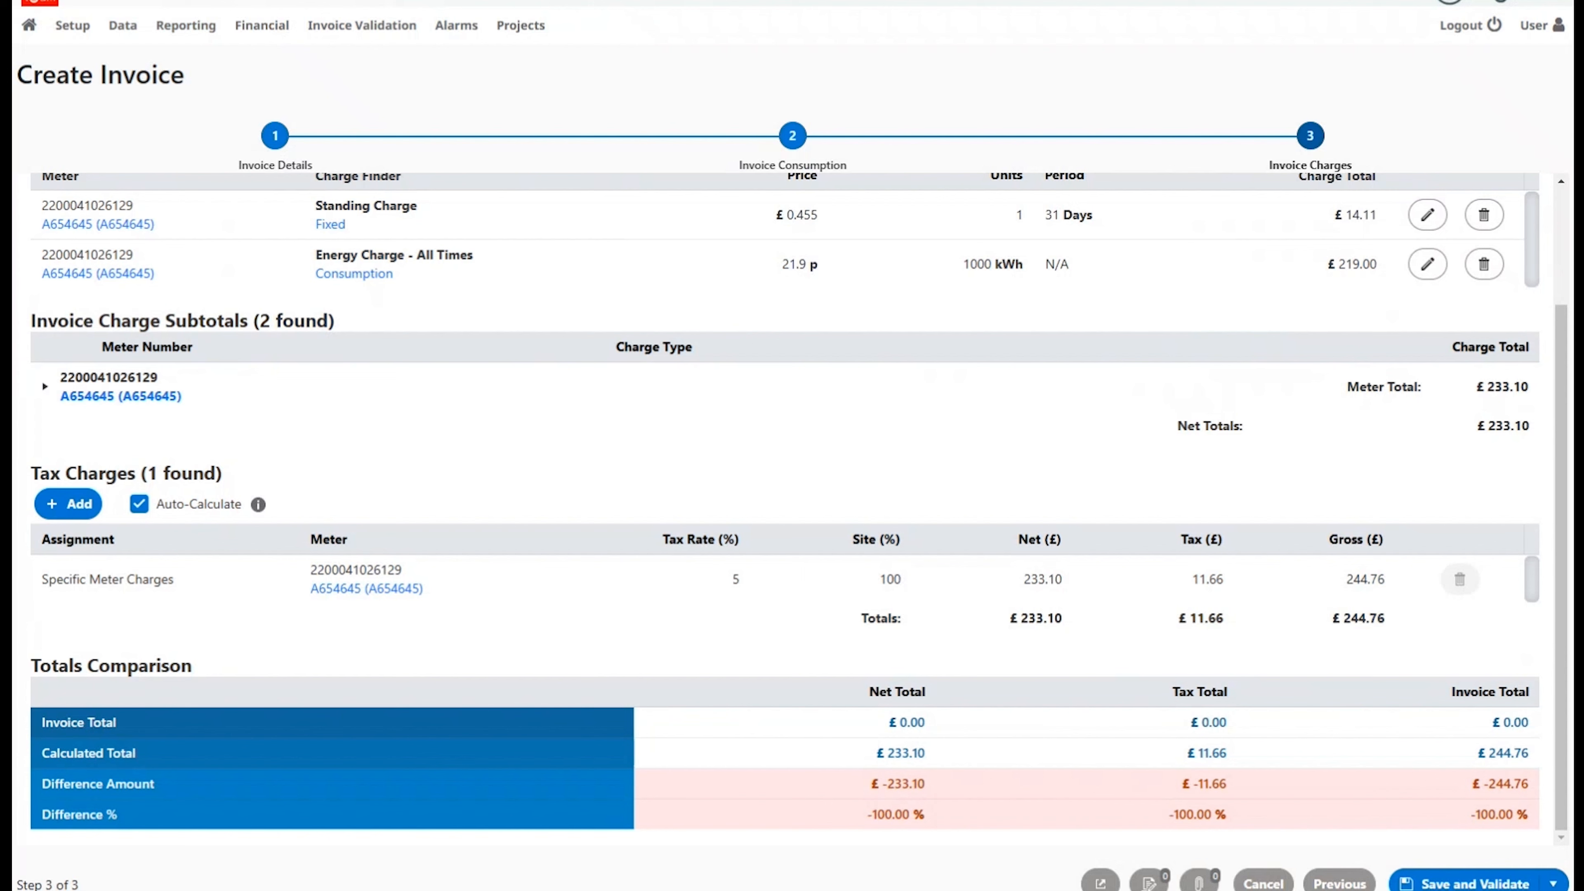
{"action": "left_click", "coordinate": [1459, 885]}
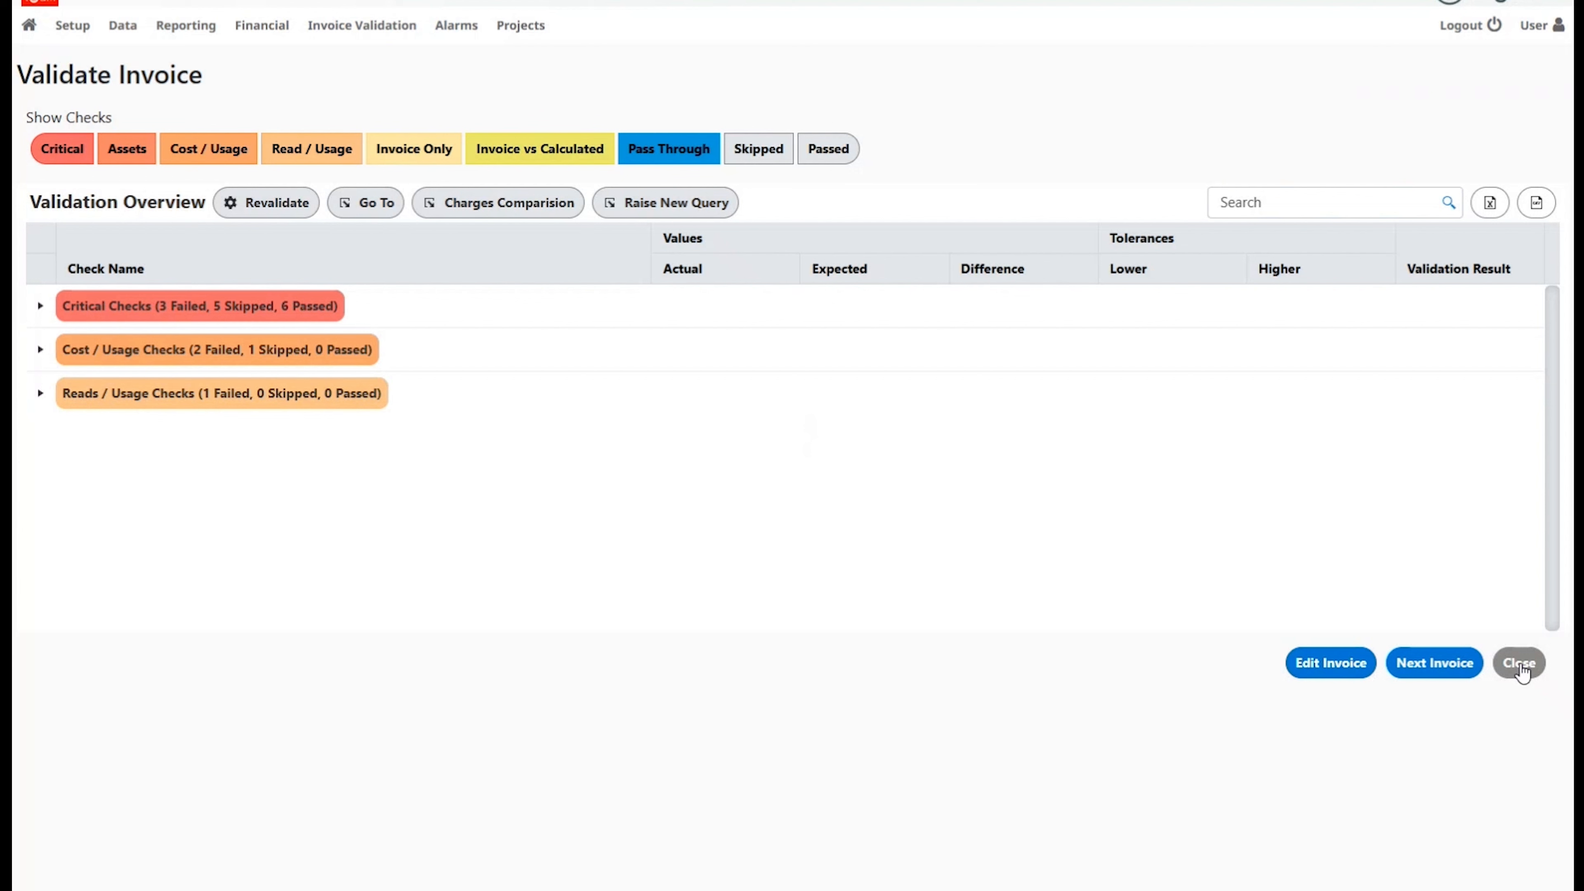
Reopen the invoice for editing, look through its details, consumption and charges, and leave it without saving
{"action": "left_click", "coordinate": [1337, 660]}
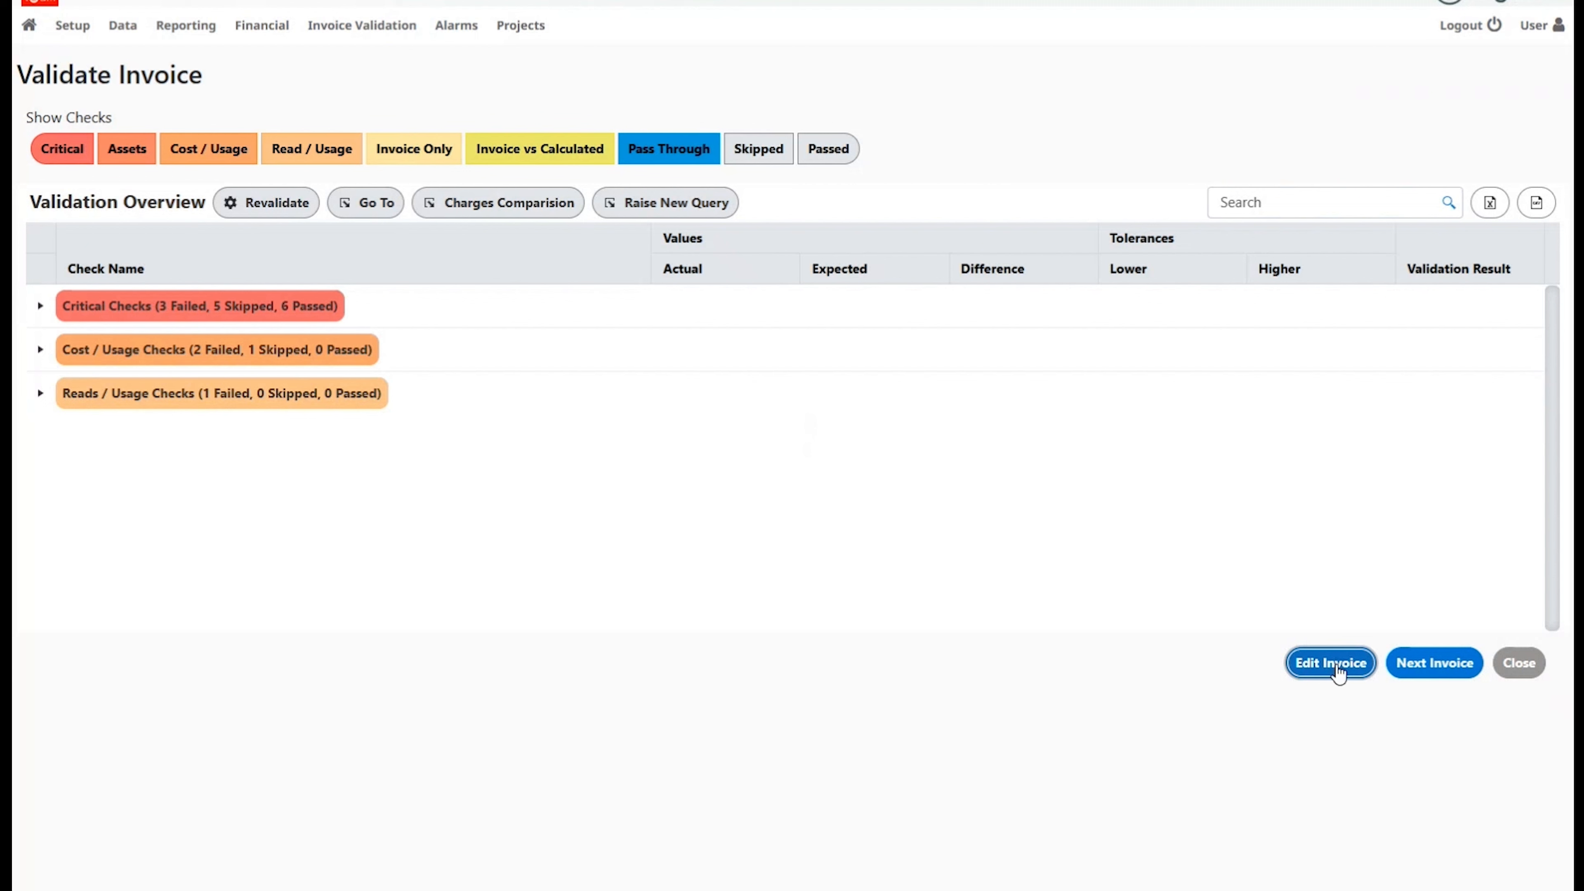
{"action": "left_click", "coordinate": [1337, 663]}
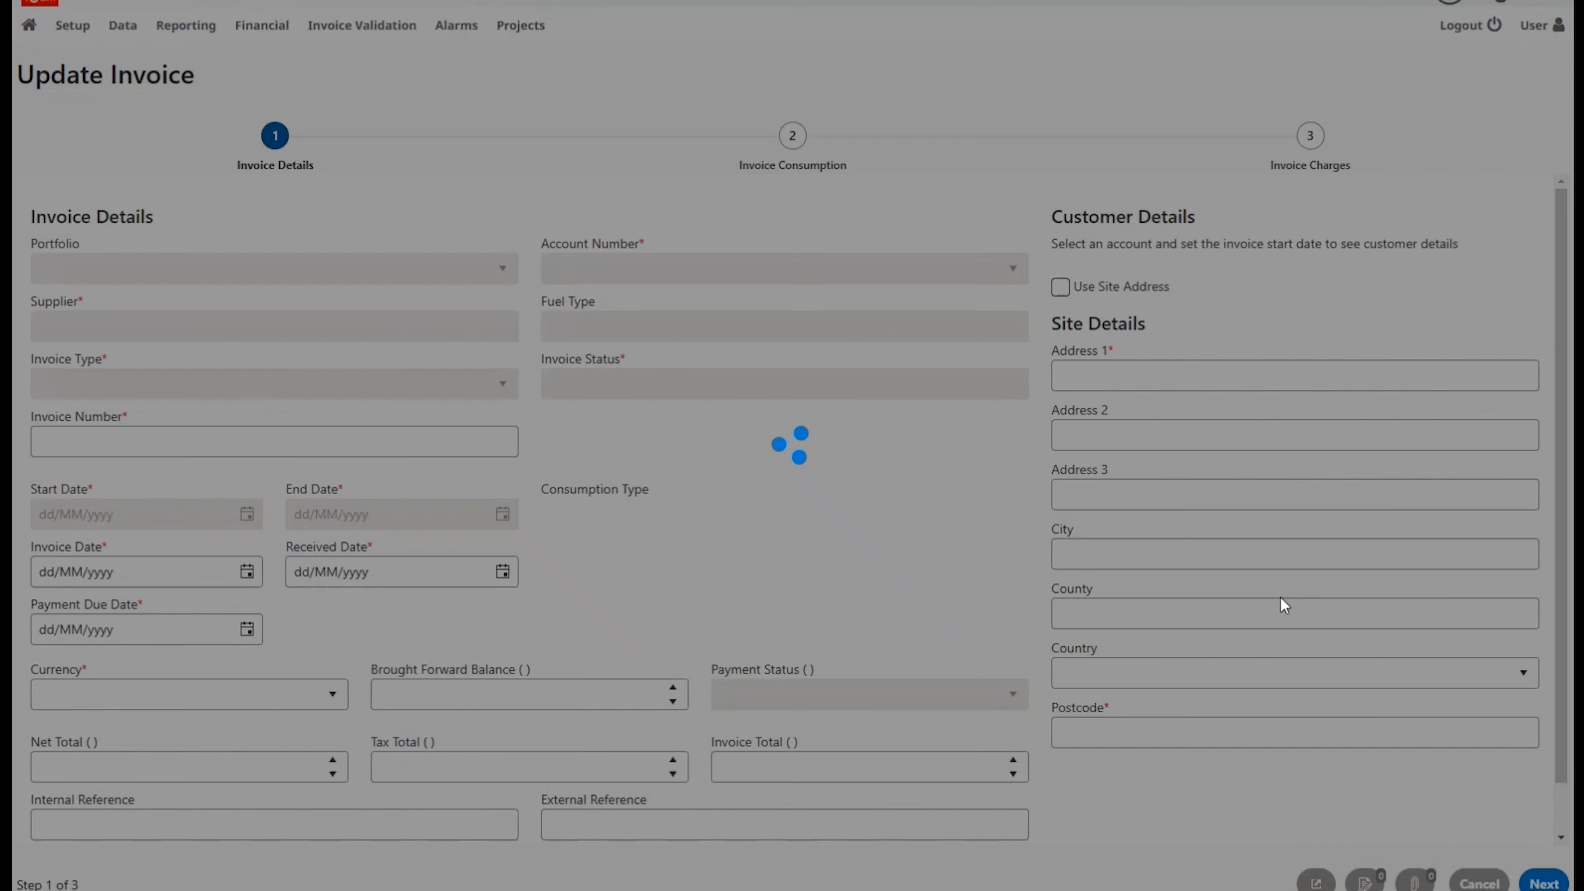
{"action": "scroll", "coordinate": [462, 624], "scroll_direction": "down", "scroll_amount": 1}
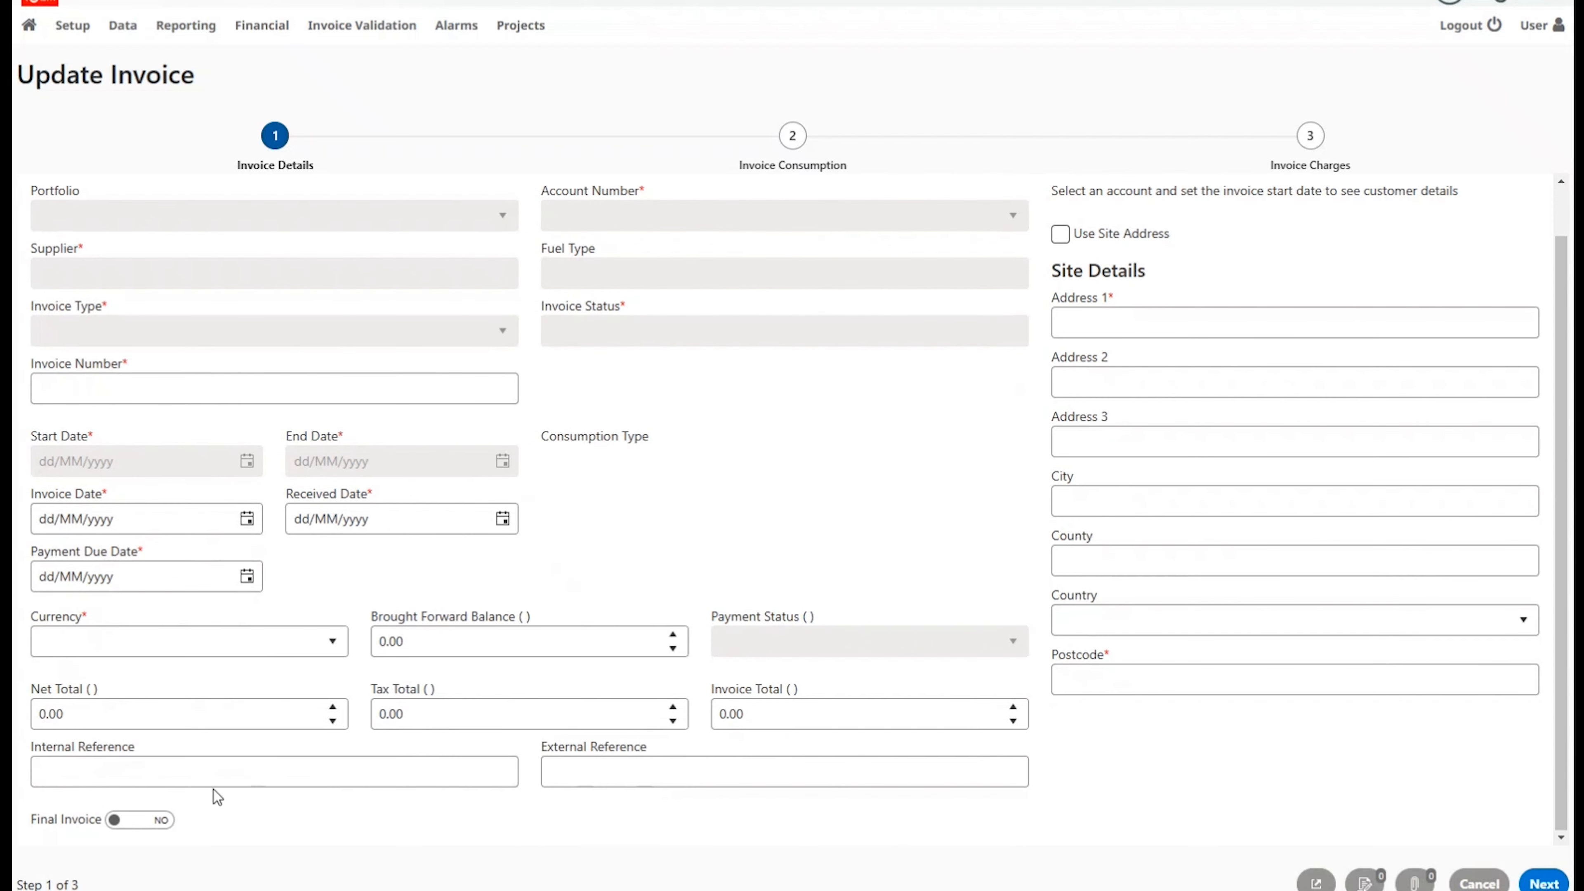
{"action": "left_click", "coordinate": [106, 702]}
{"action": "left_click", "coordinate": [443, 714]}
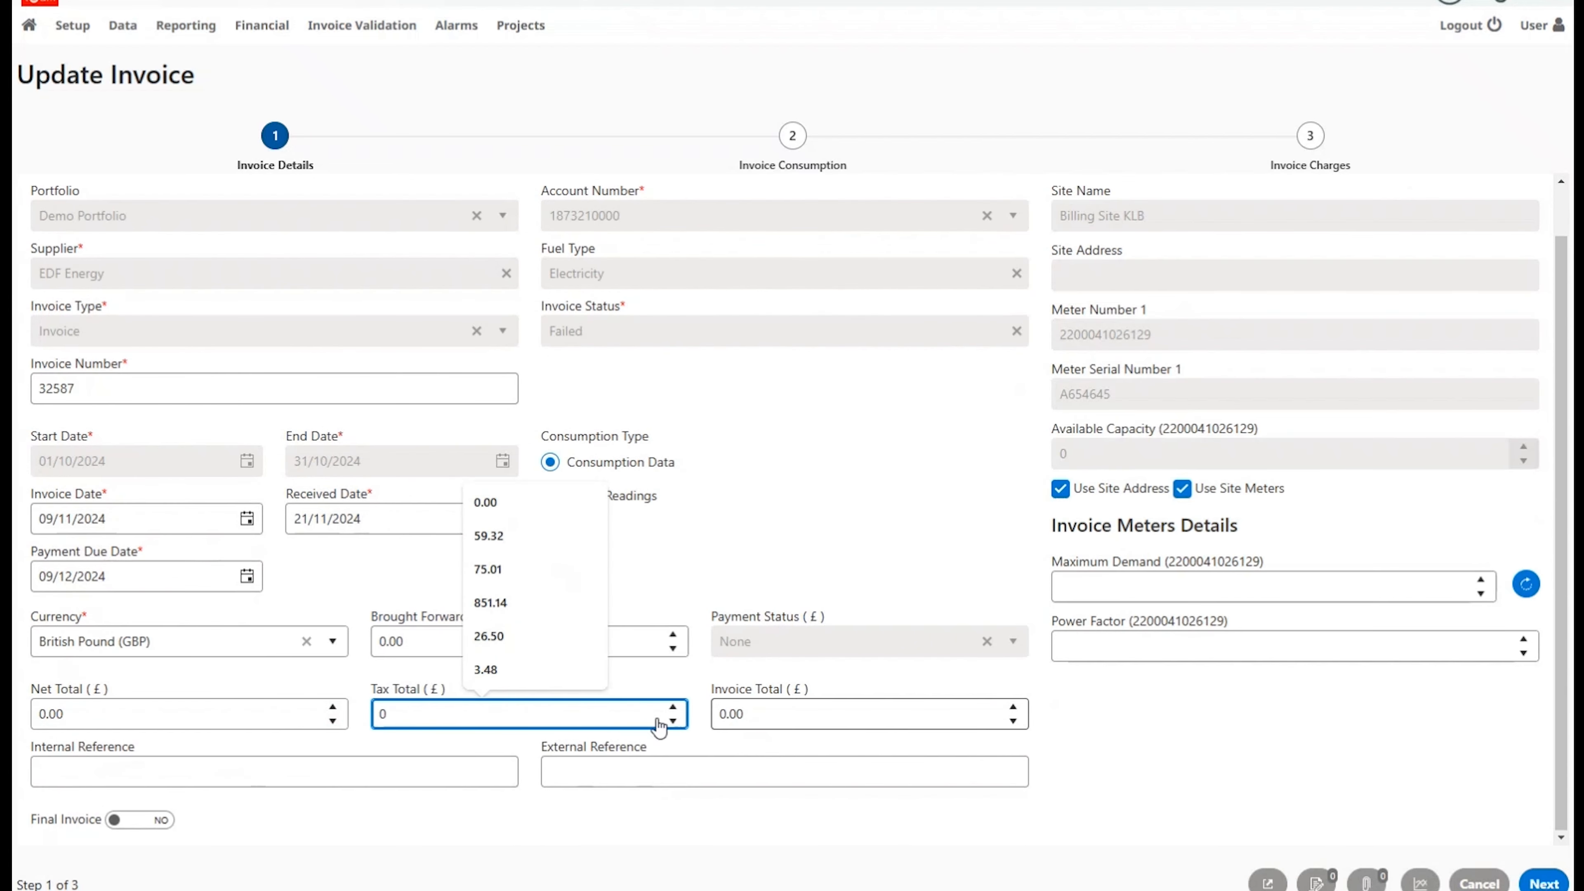
{"action": "left_click", "coordinate": [1074, 787]}
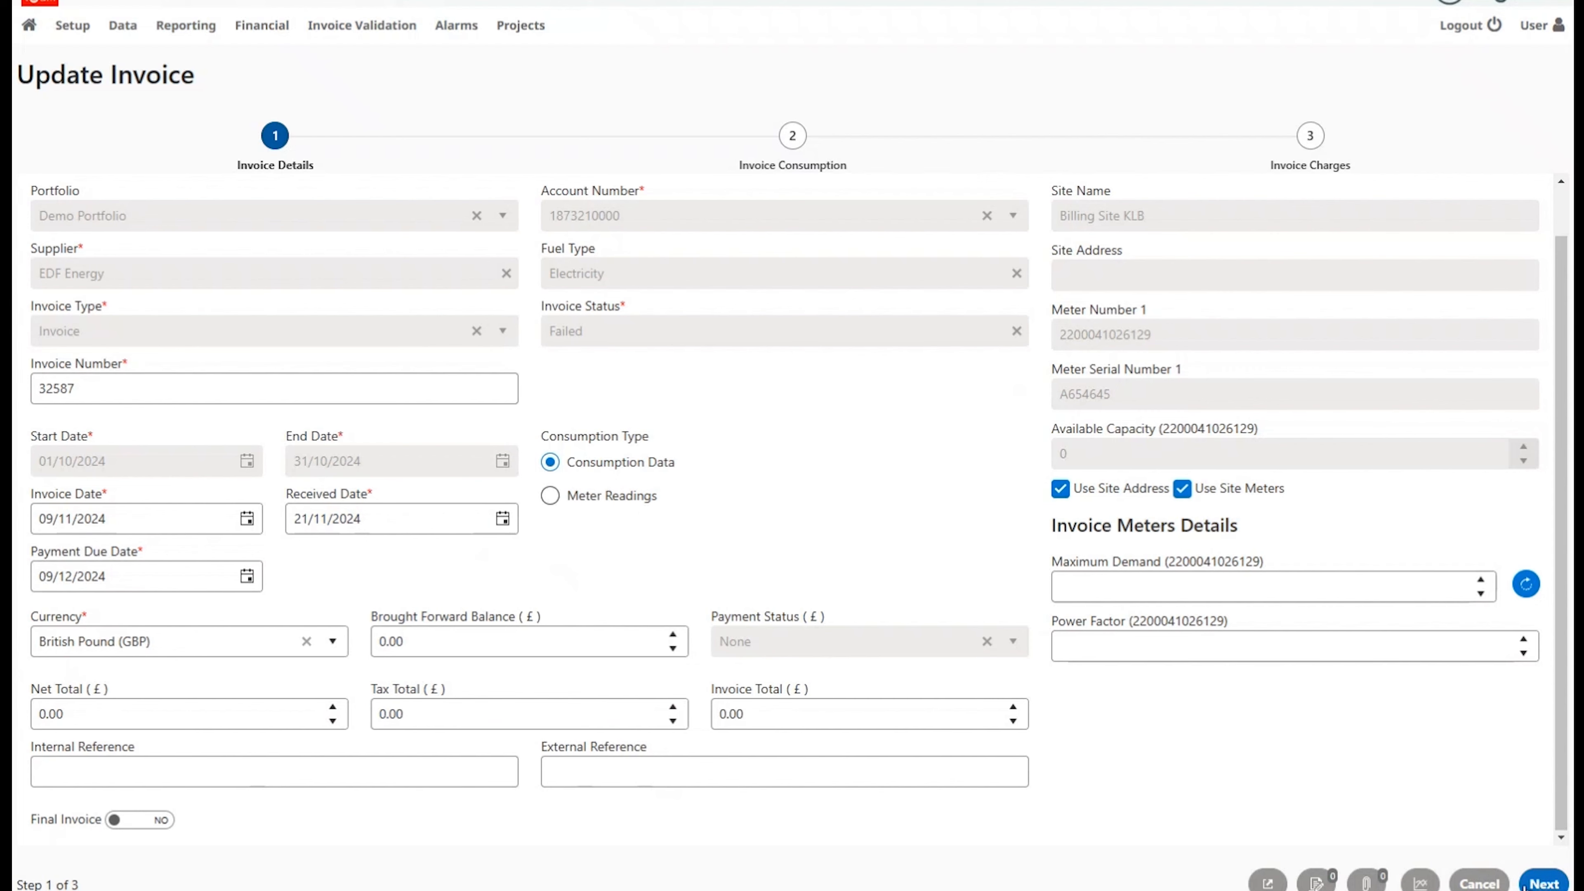
{"action": "left_click", "coordinate": [1535, 884]}
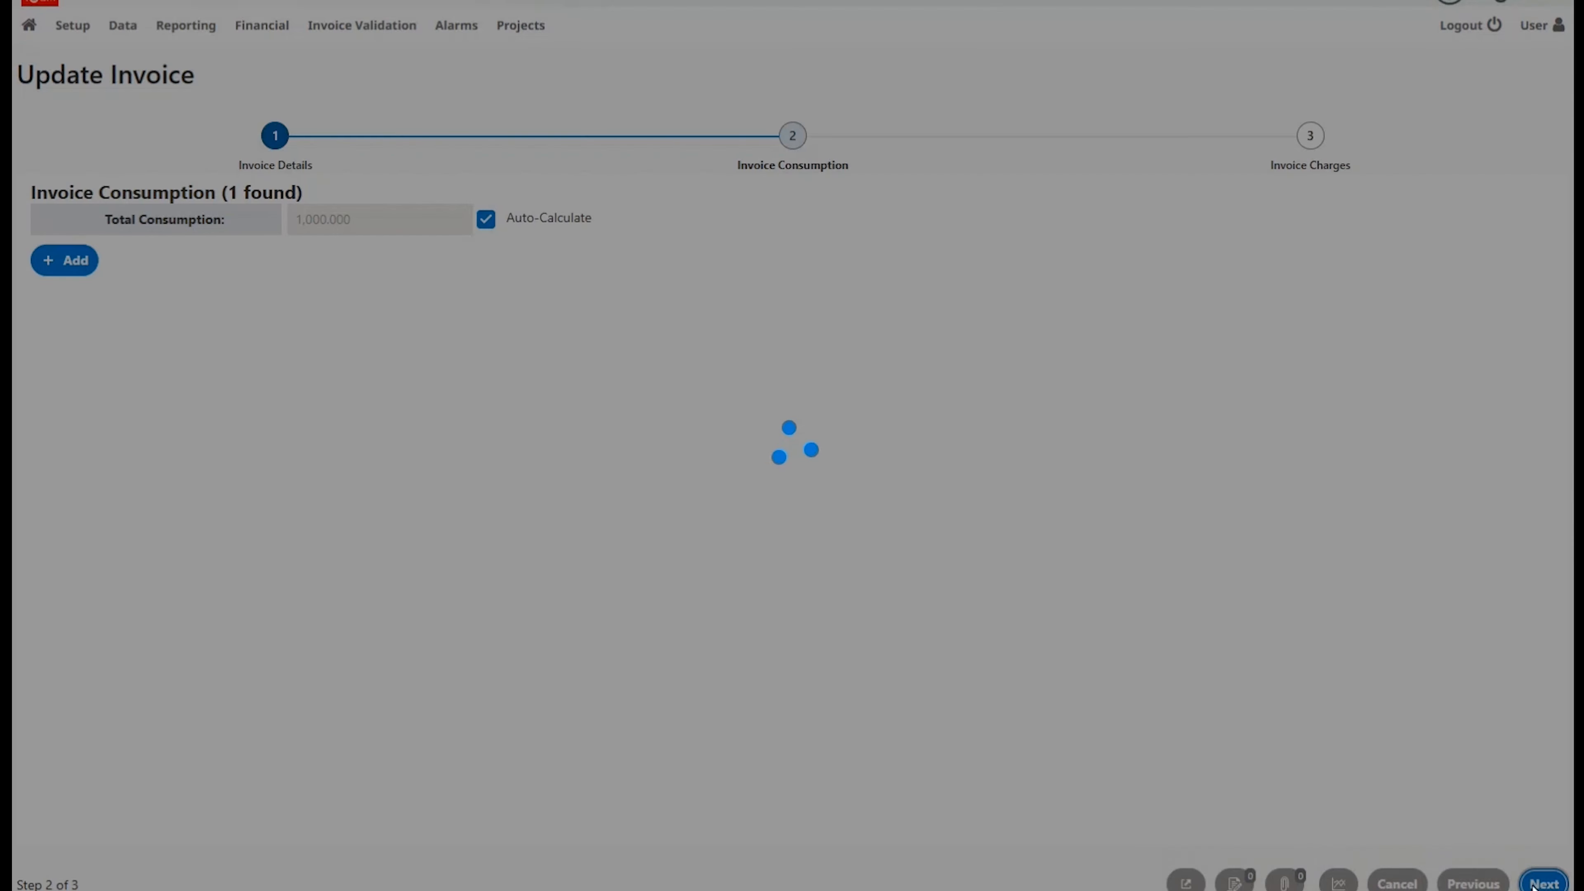
{"action": "left_click", "coordinate": [1551, 886]}
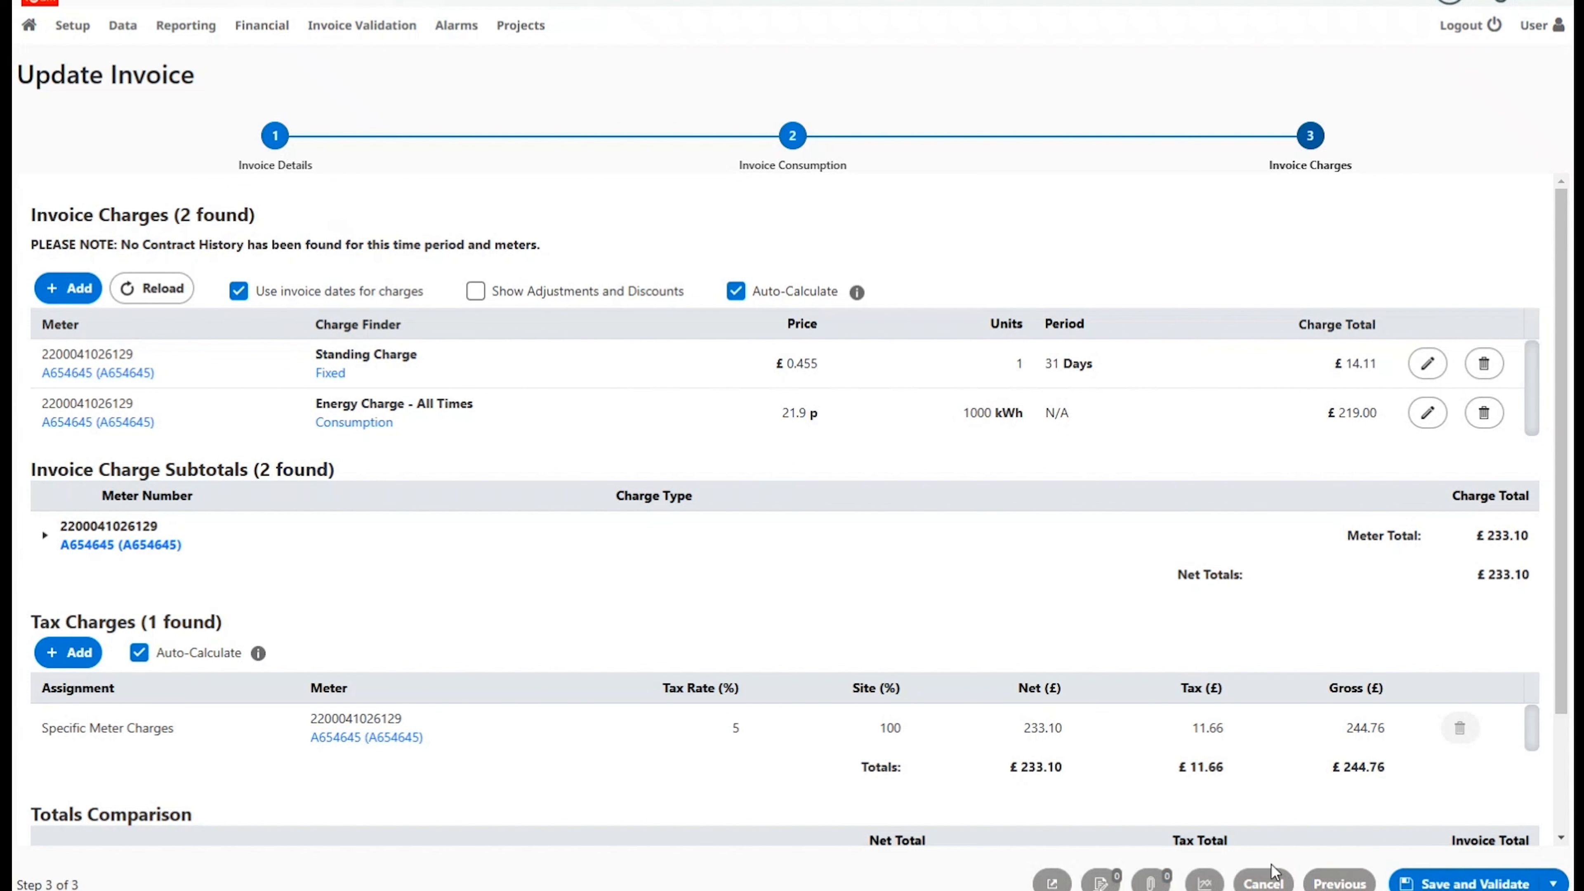
{"action": "left_click", "coordinate": [1261, 884]}
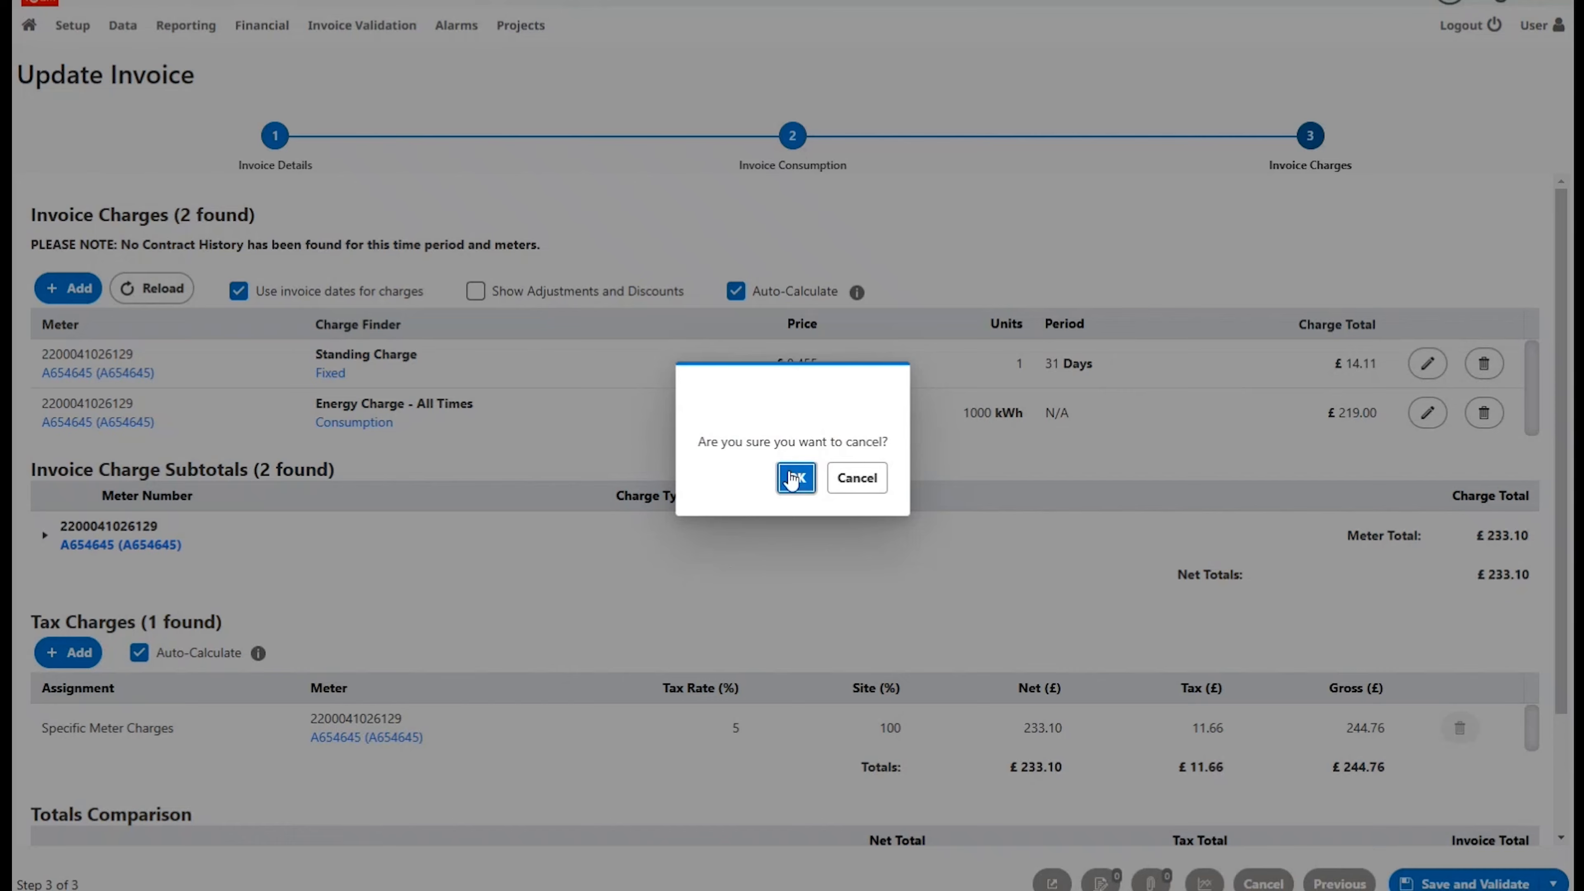
{"action": "left_click", "coordinate": [792, 478]}
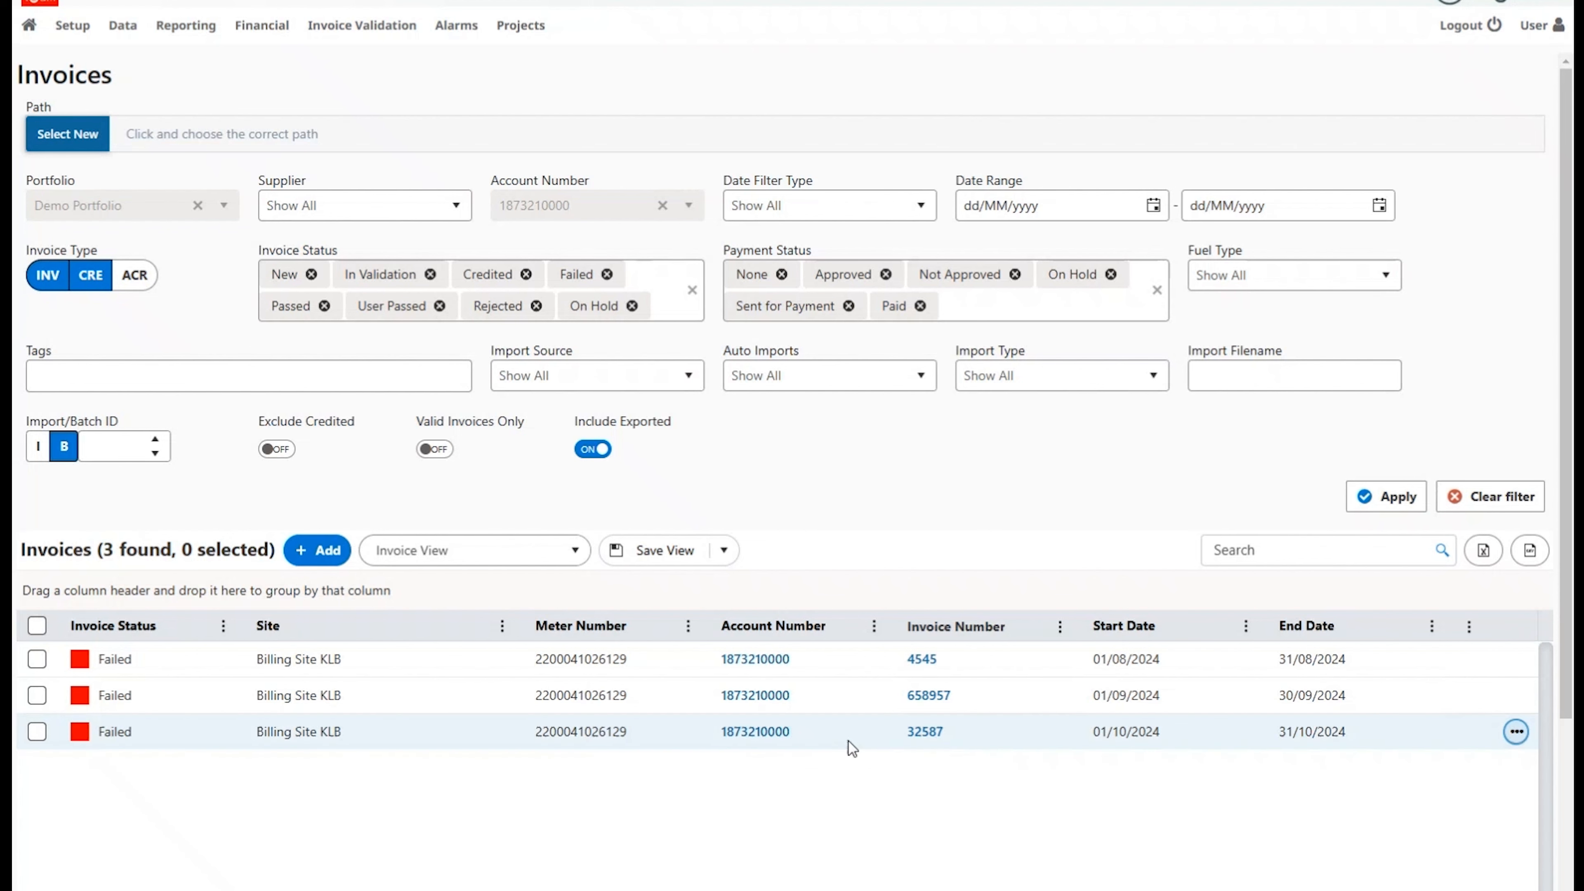
View the Invoicing History of the October 2024 invoice in the invoice list, and close it
{"action": "right_click", "coordinate": [971, 732]}
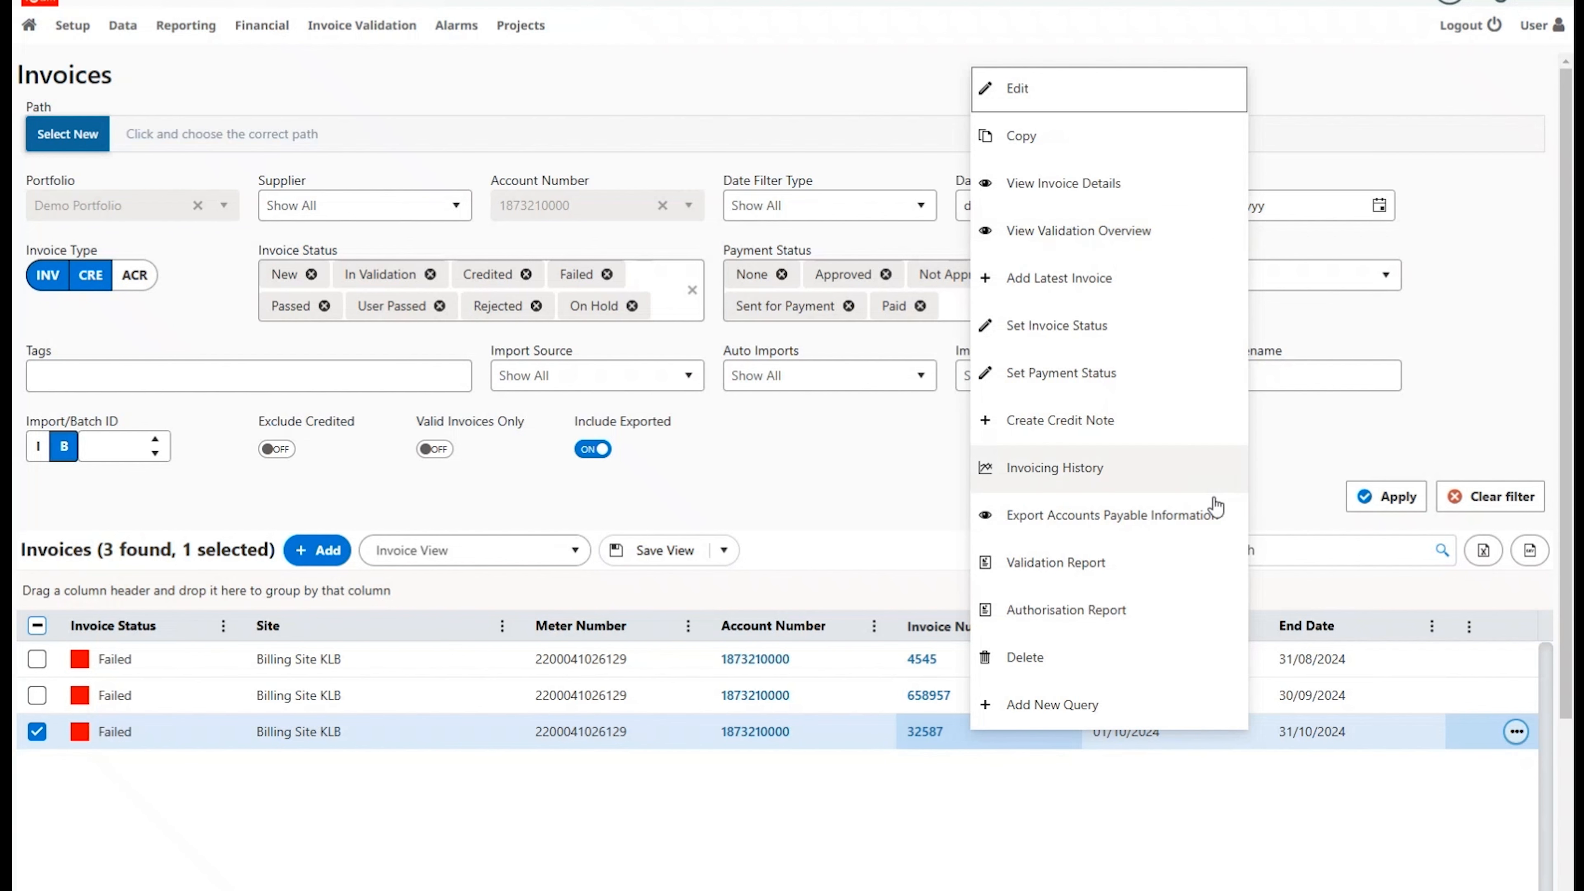
{"action": "left_click", "coordinate": [1085, 483]}
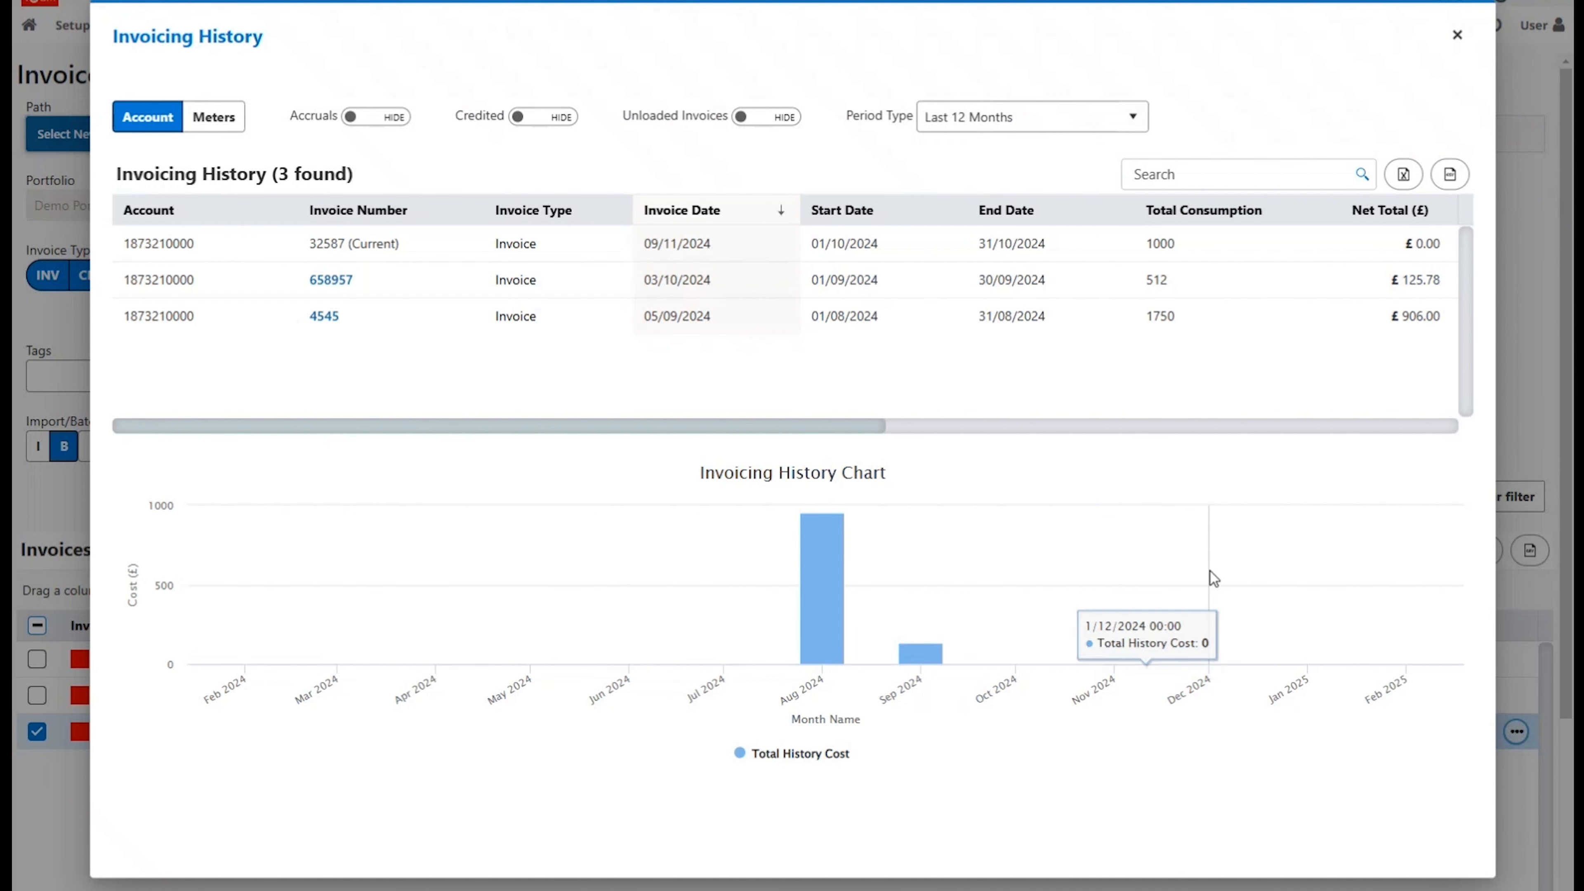
{"action": "left_click", "coordinate": [1457, 39]}
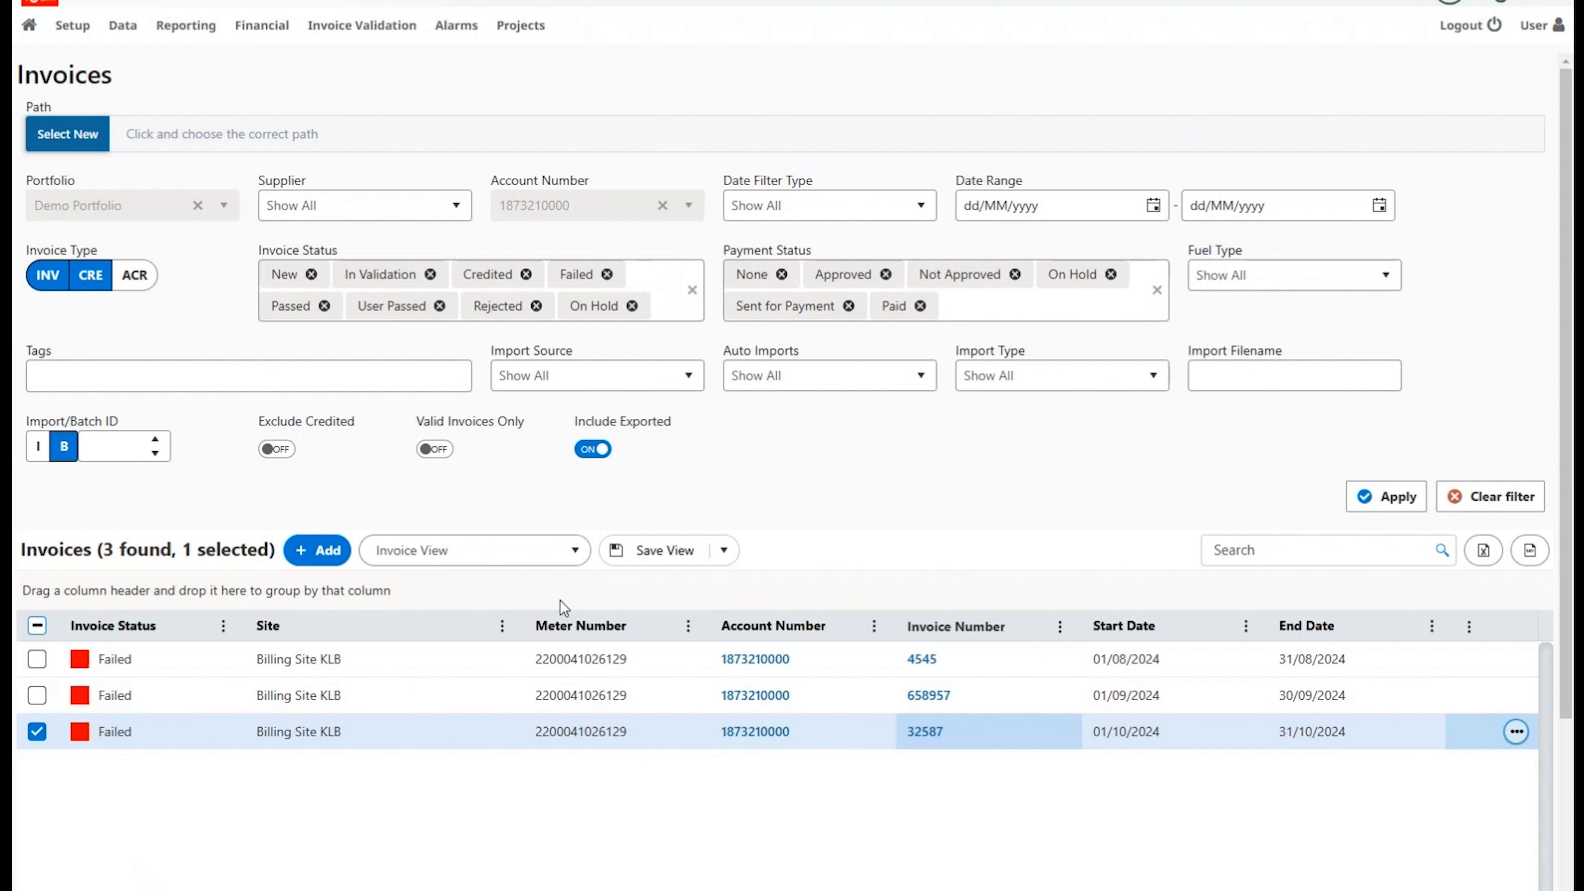
Start a new data import with Import Category InvoiceData and Import Type Team Generic CSV Invoice
{"action": "mouse_move", "coordinate": [145, 36]}
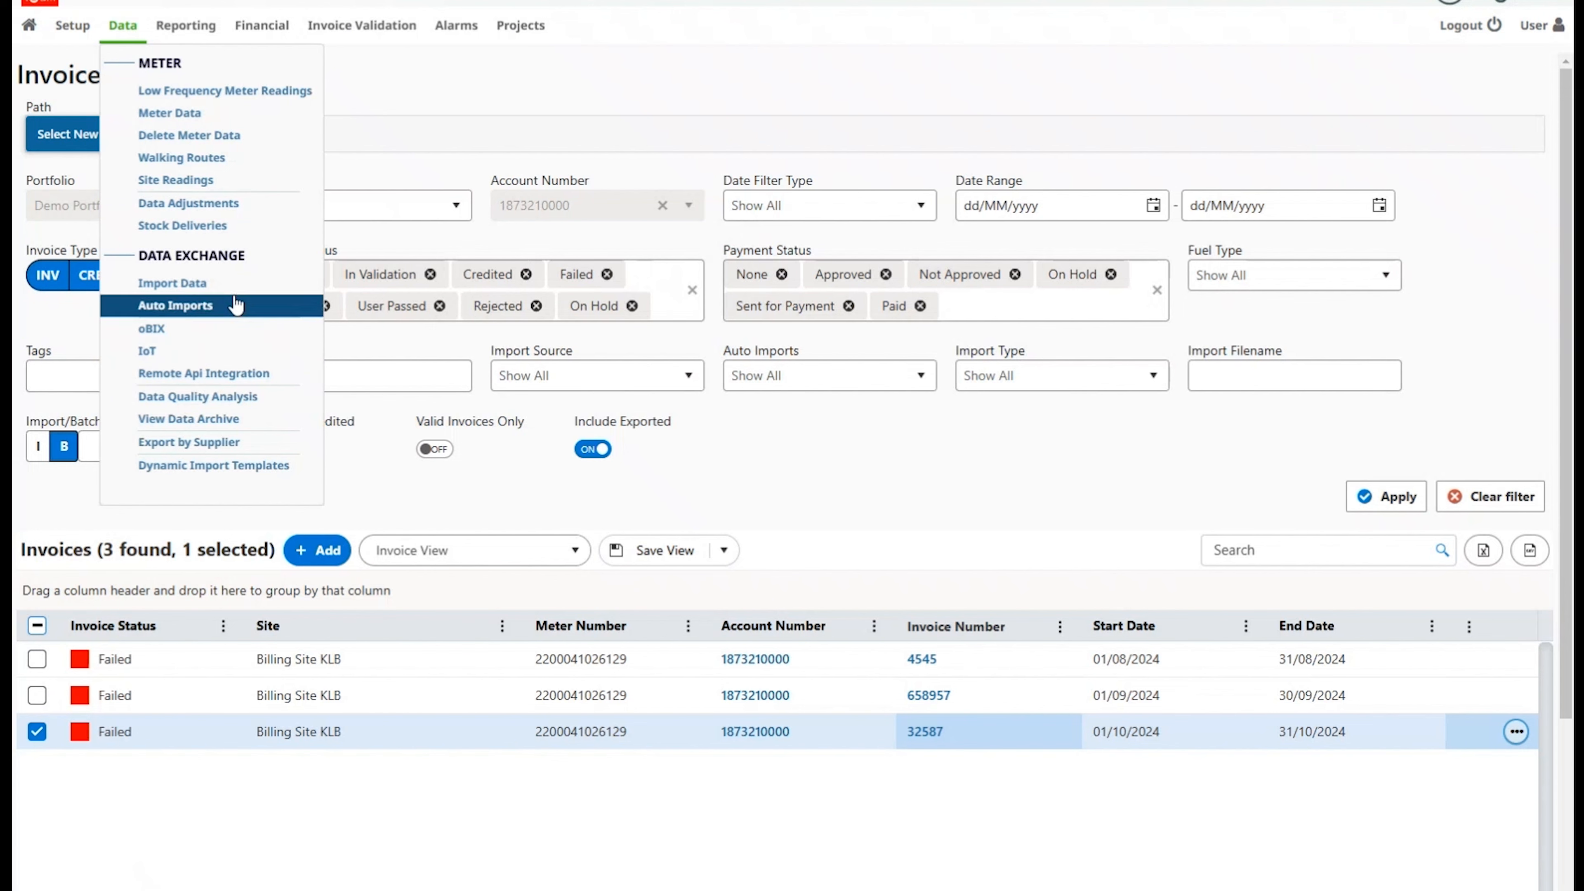
{"action": "left_click", "coordinate": [197, 286]}
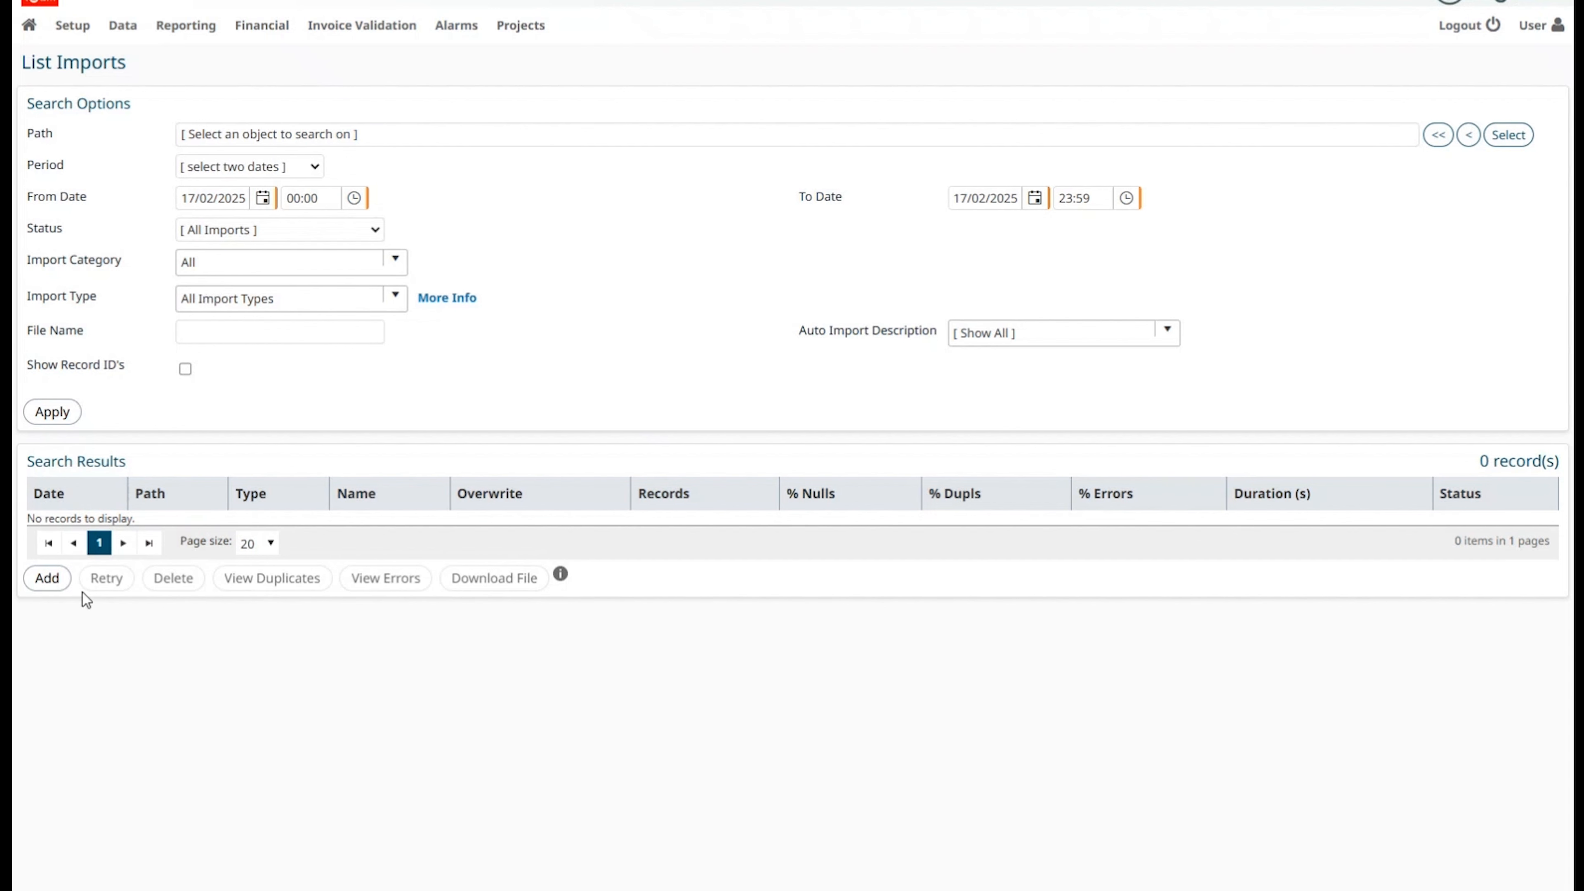
{"action": "left_click", "coordinate": [50, 580]}
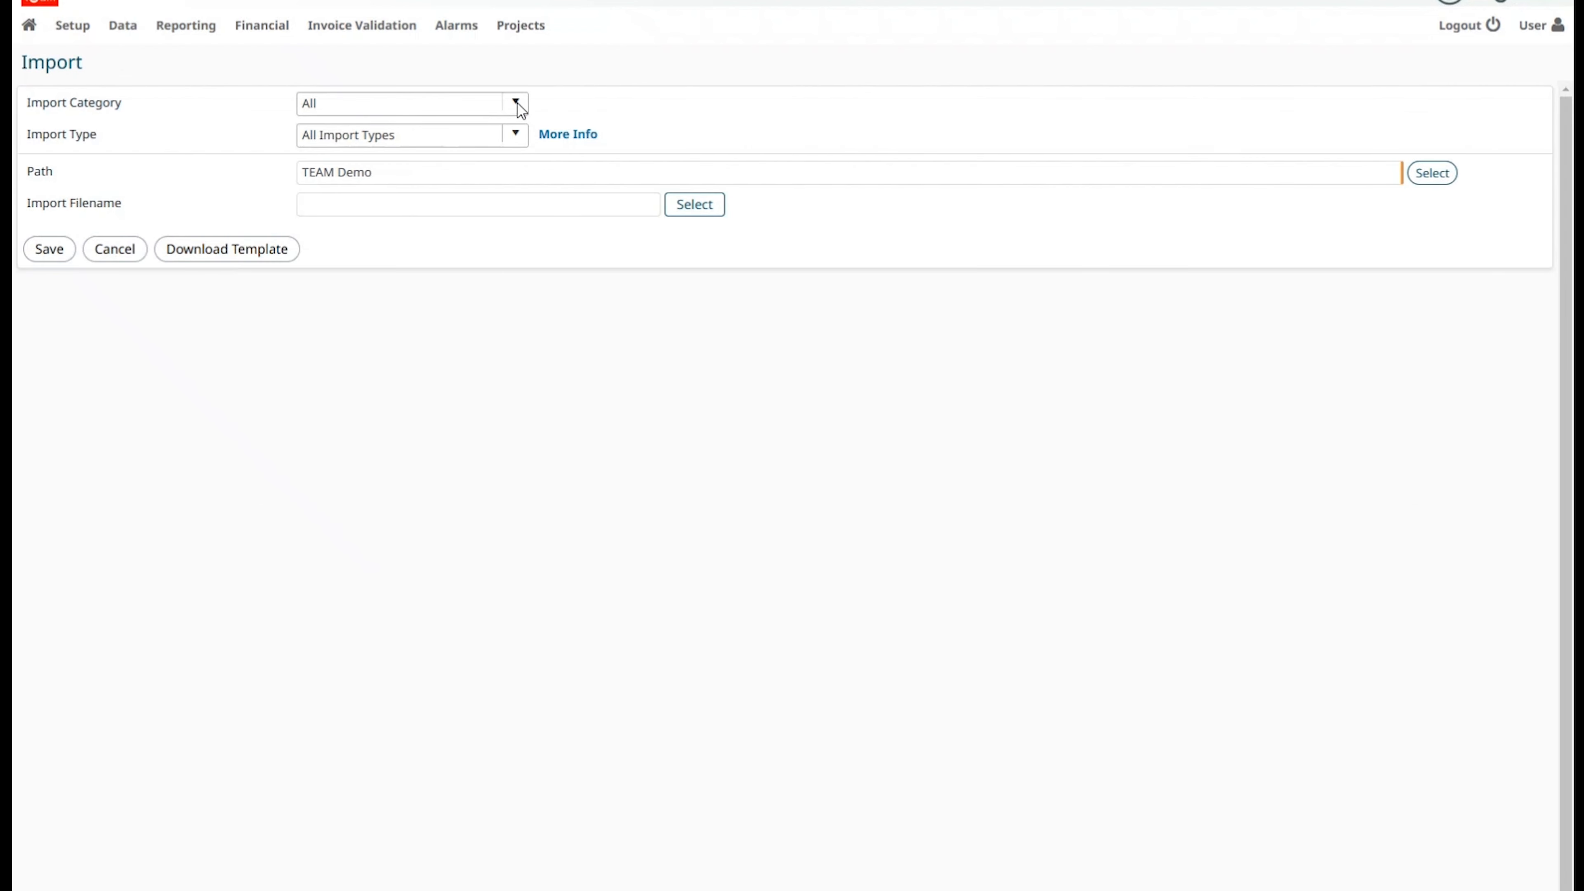
{"action": "left_click", "coordinate": [517, 103]}
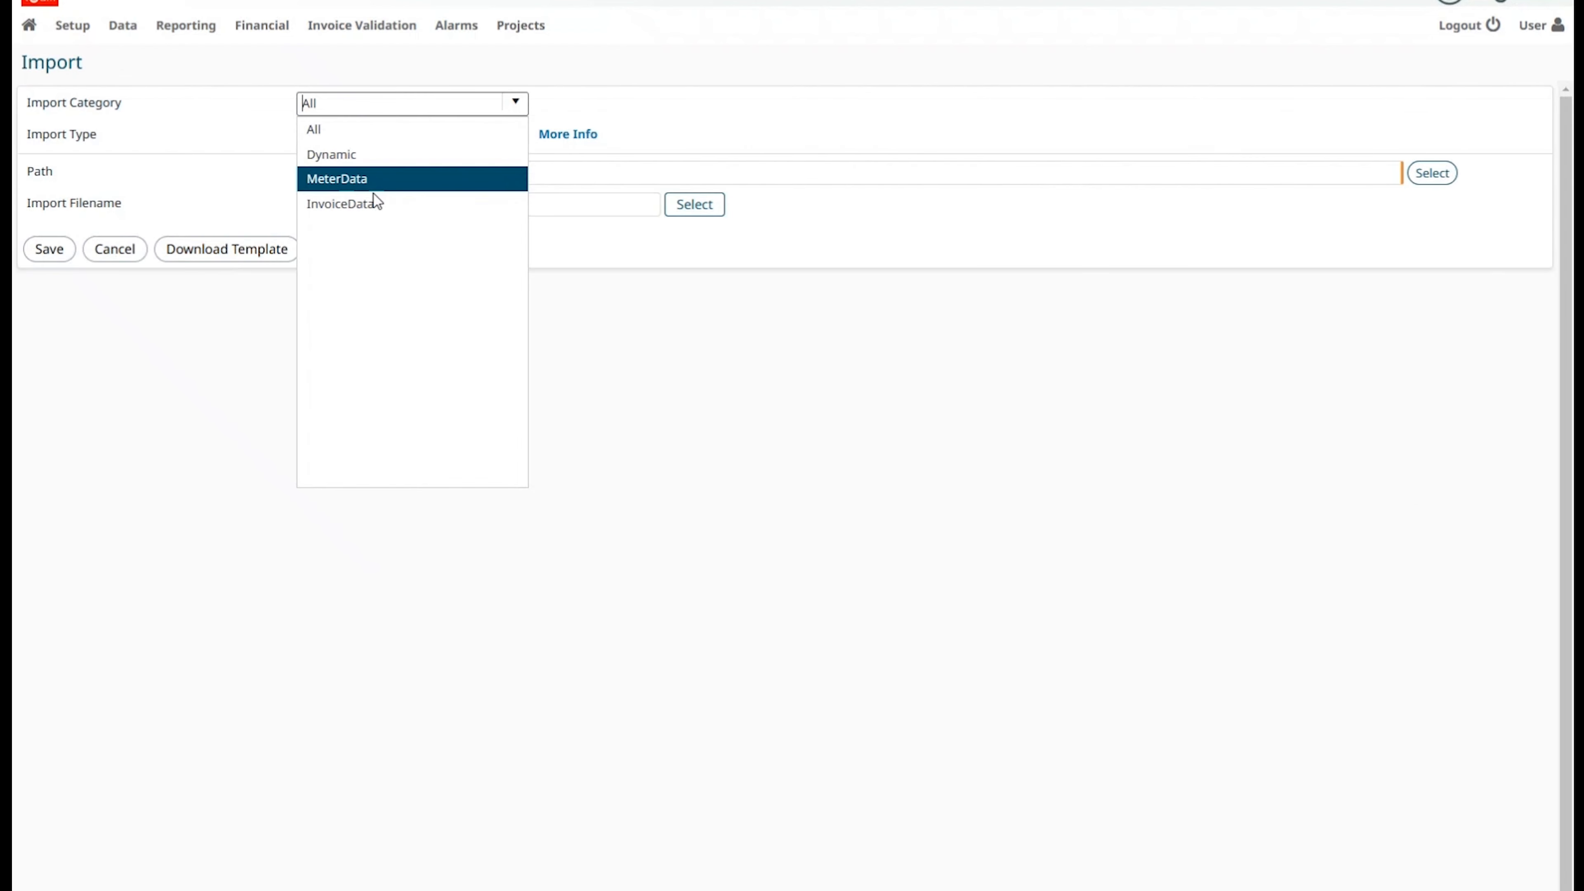
{"action": "left_click", "coordinate": [373, 213]}
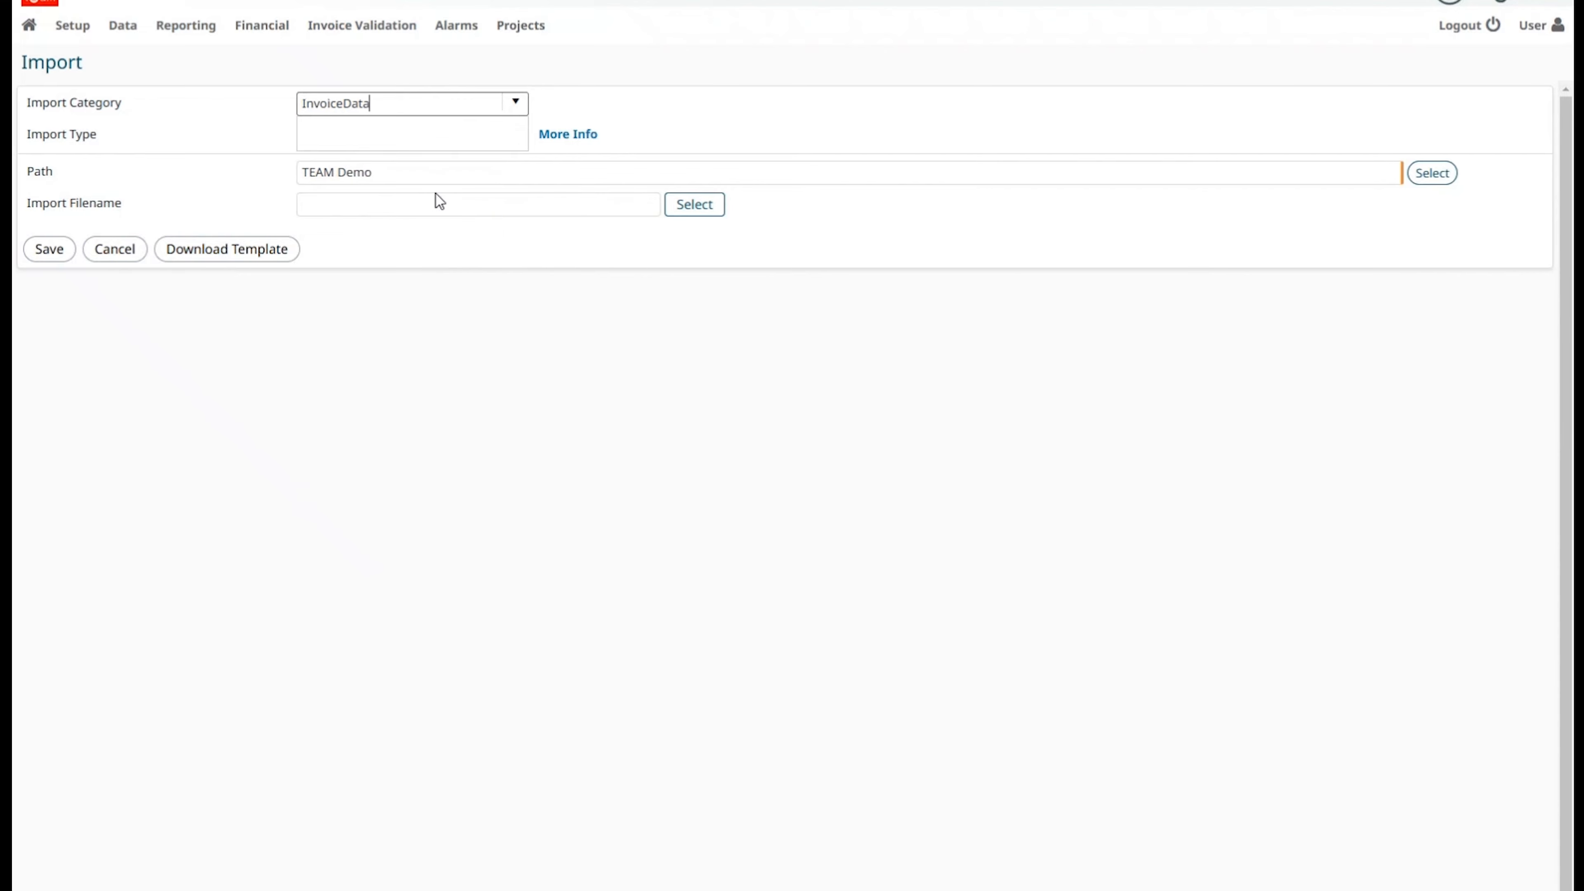
{"action": "left_click", "coordinate": [517, 136]}
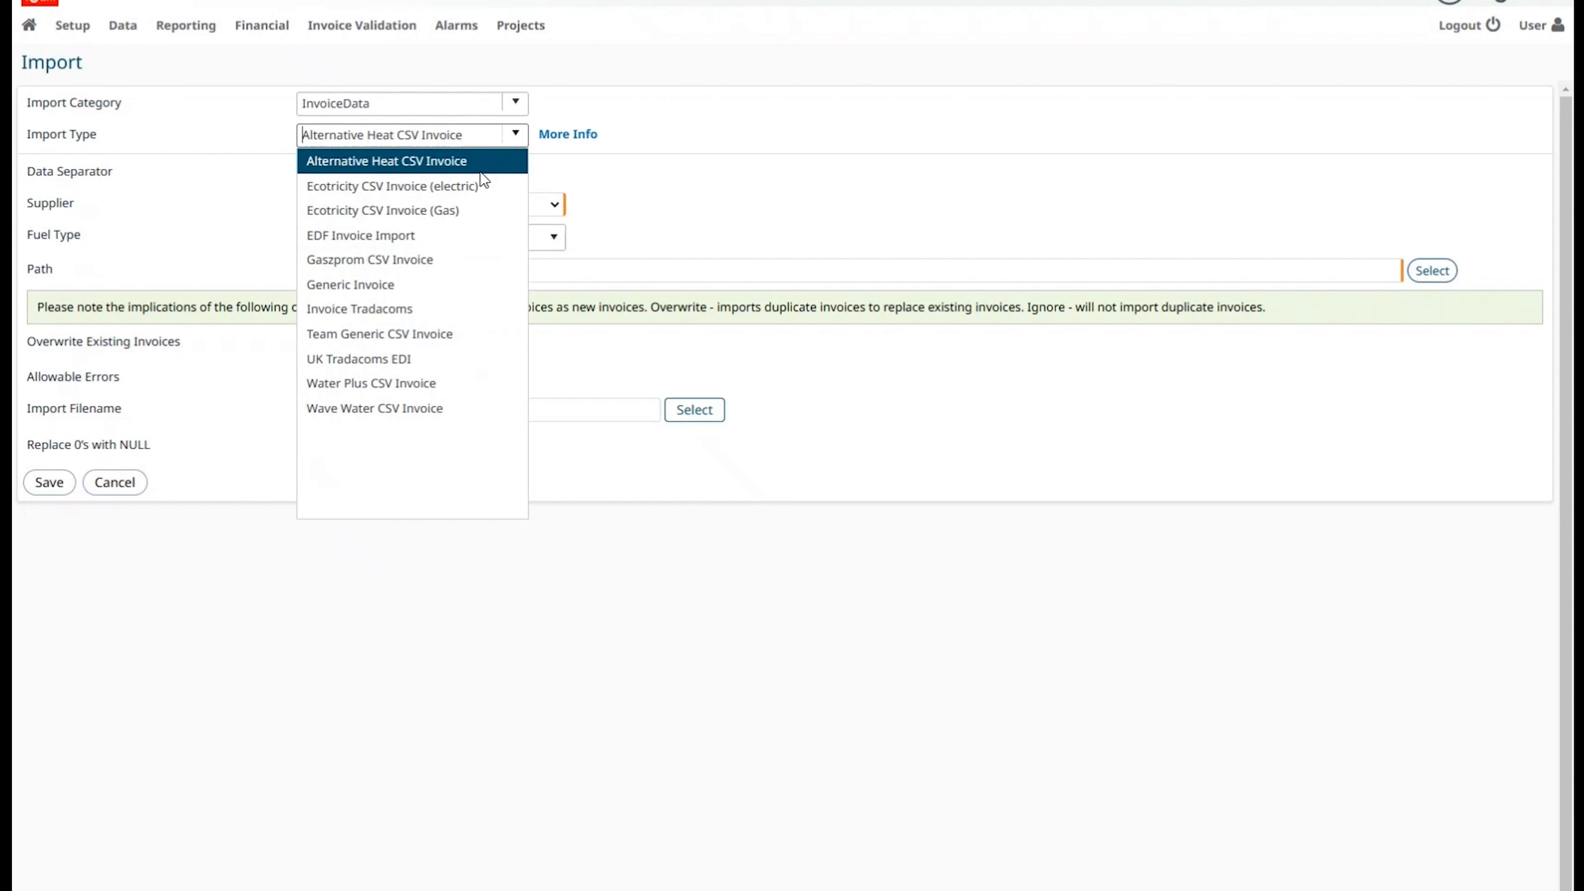
{"action": "left_click", "coordinate": [386, 336]}
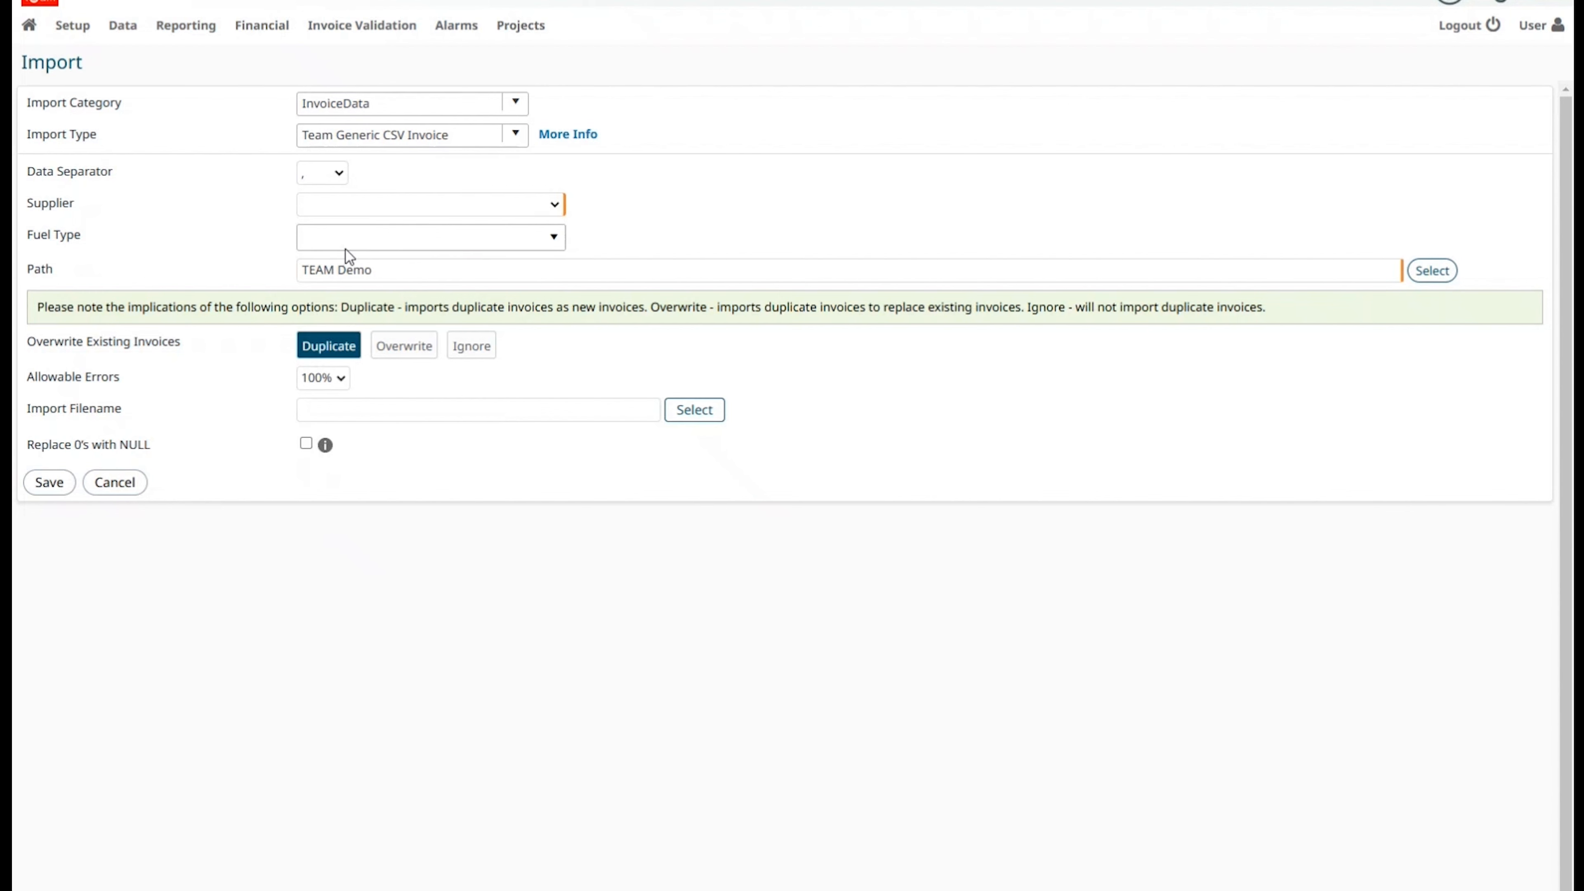
View the list of invoice Batch Imports under Invoice Validation
{"action": "mouse_move", "coordinate": [336, 39]}
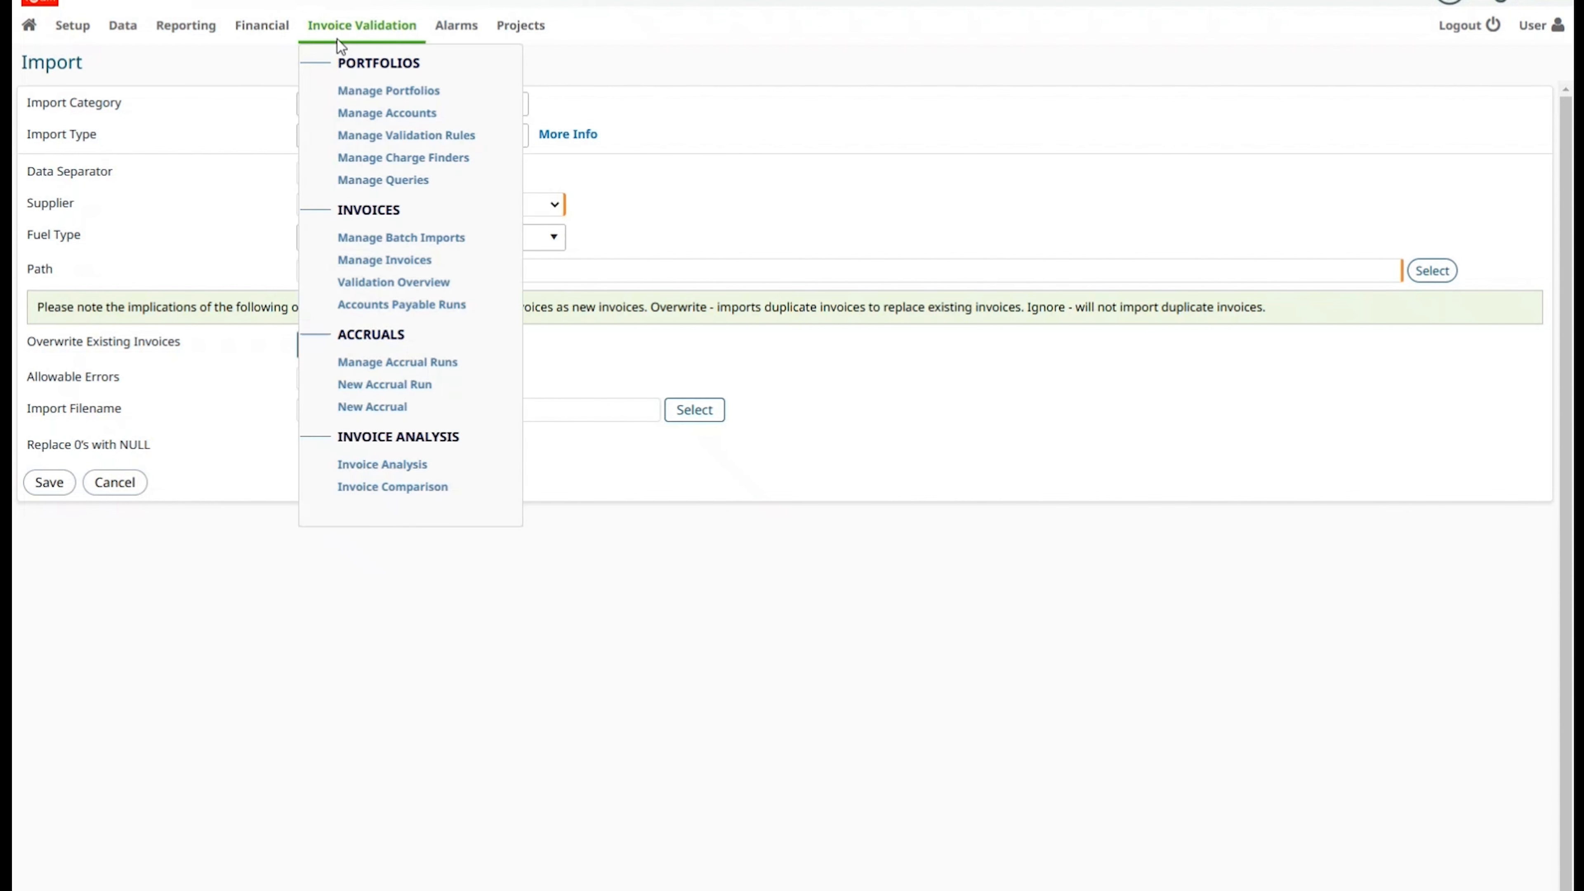
{"action": "left_click", "coordinate": [413, 242]}
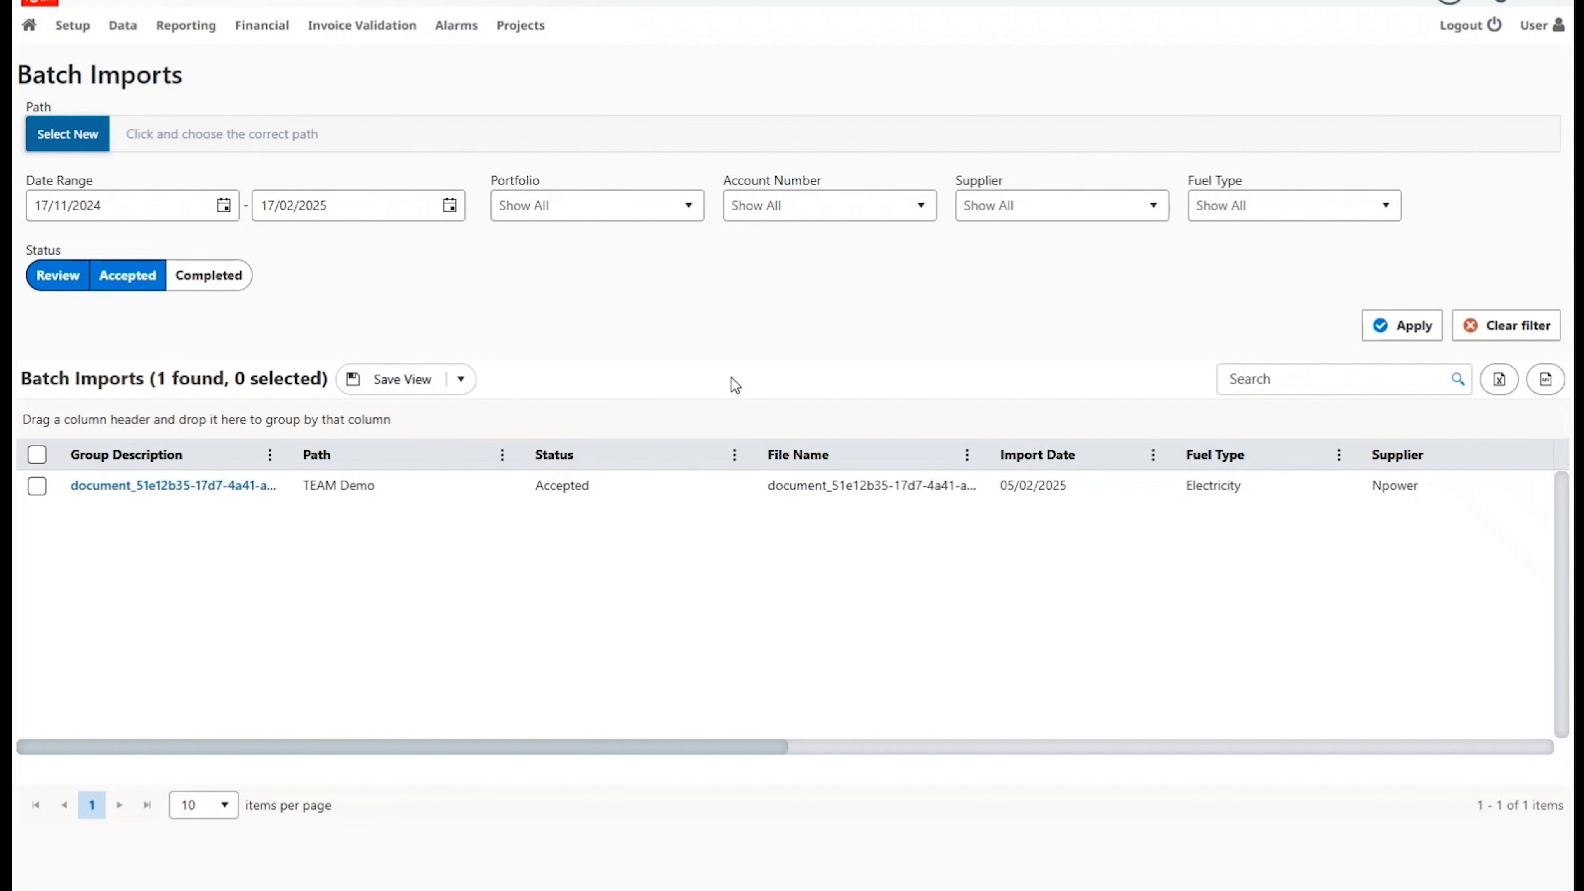
{"action": "left_click", "coordinate": [328, 20]}
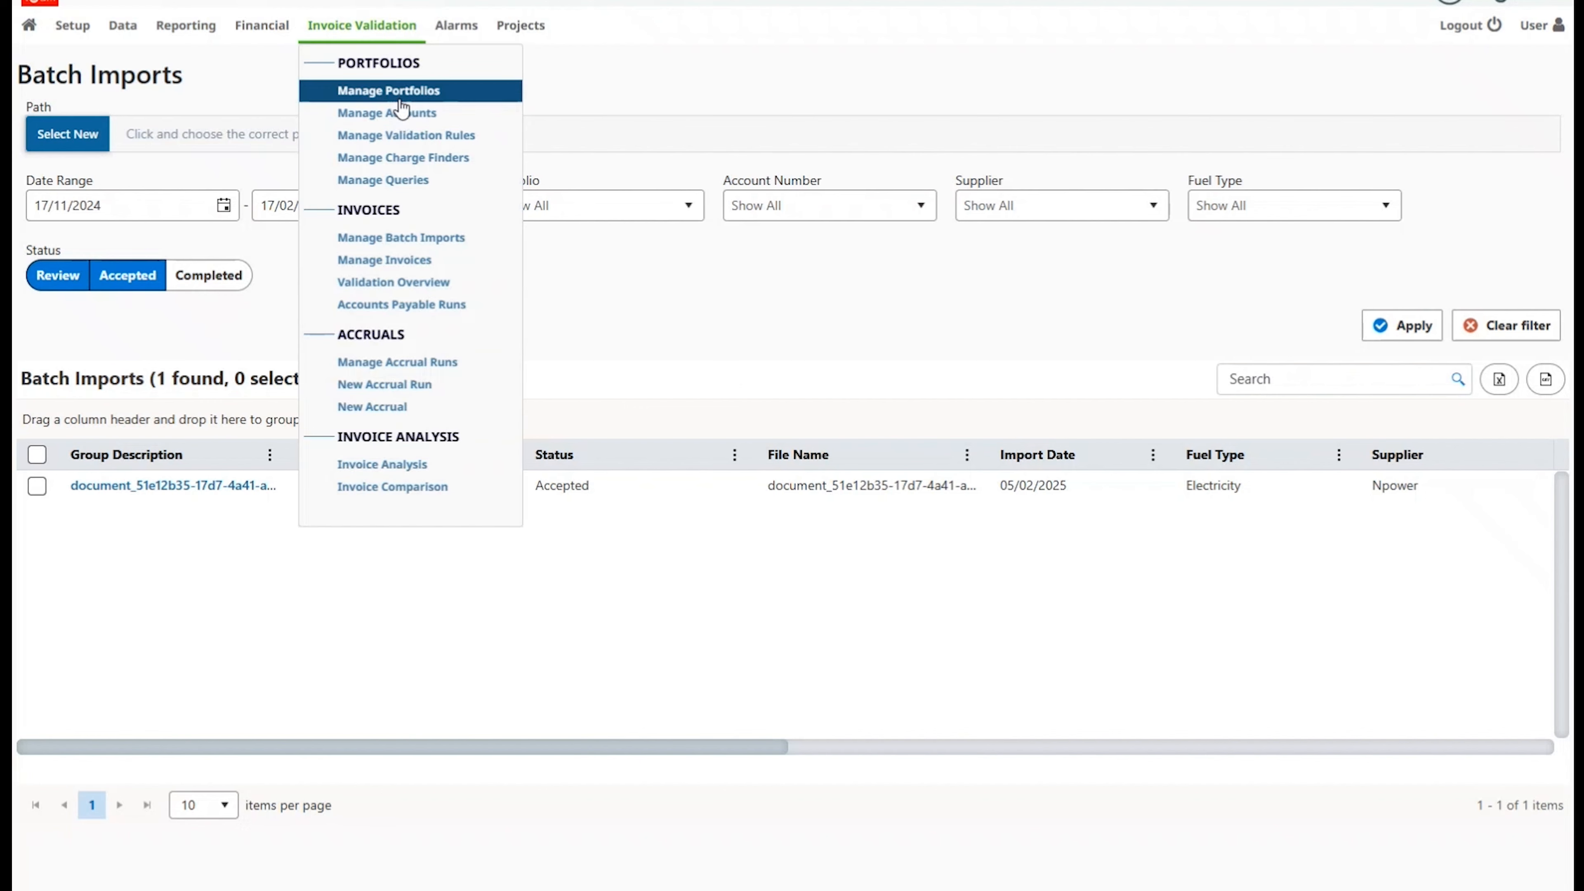
Switch to the Sigma User Manual in the browser and read through the Adding an Invoice page down to its Invoice Details section
{"action": "key", "text": "F11"}
{"action": "key", "text": "ctrl+Tab"}
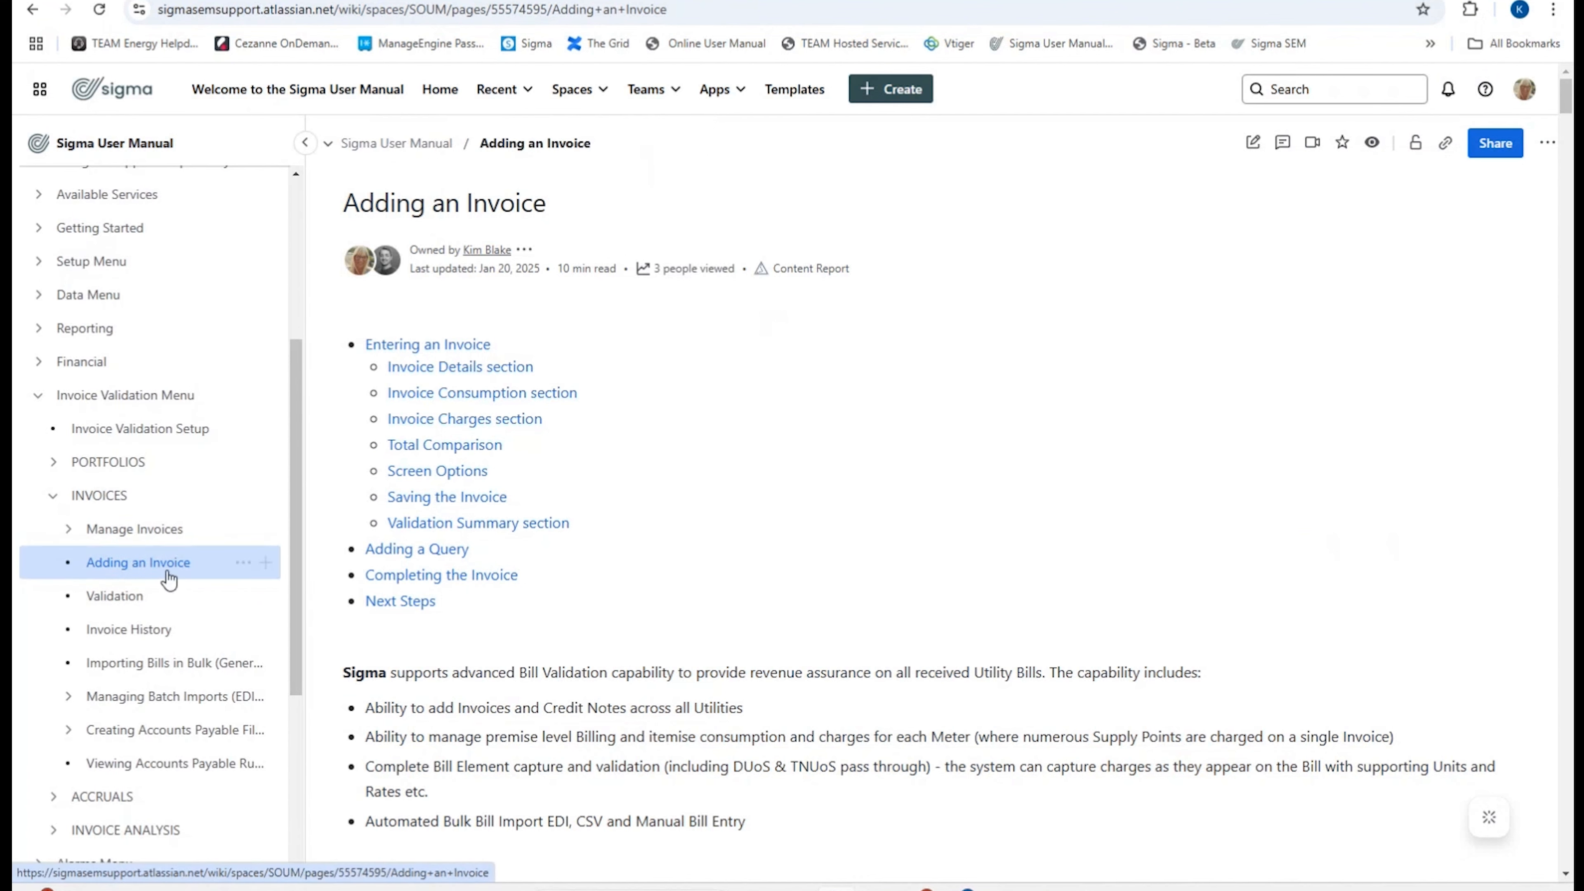
{"action": "mouse_move", "coordinate": [172, 579]}
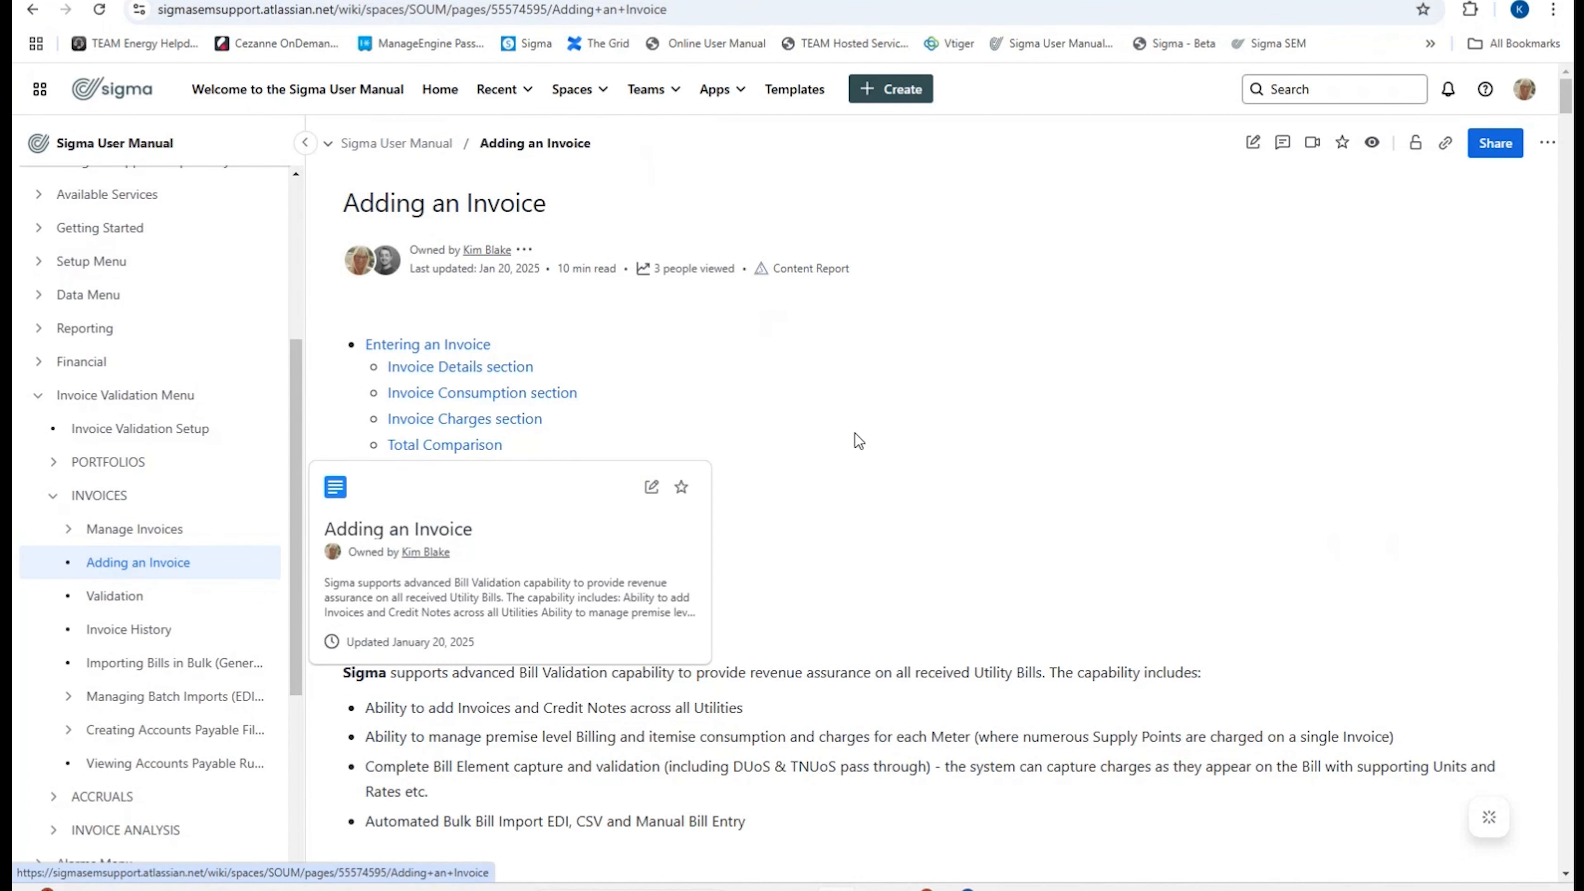
{"action": "scroll", "coordinate": [947, 388], "scroll_direction": "down", "scroll_amount": 3}
{"action": "scroll", "coordinate": [946, 395], "scroll_direction": "down", "scroll_amount": 10}
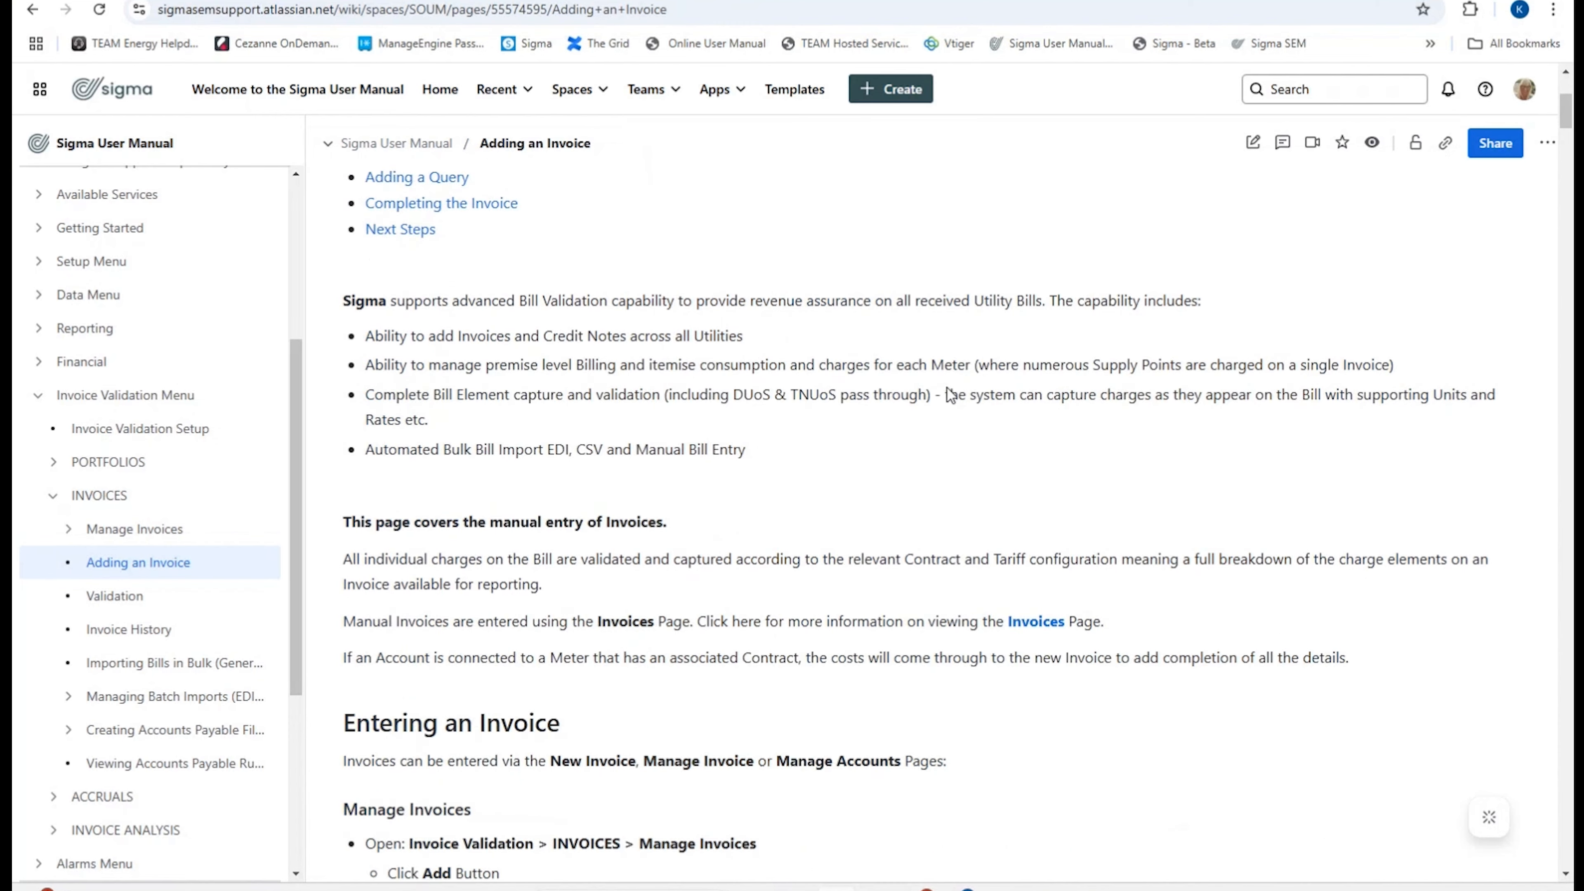
{"action": "scroll", "coordinate": [946, 390], "scroll_direction": "down", "scroll_amount": 8}
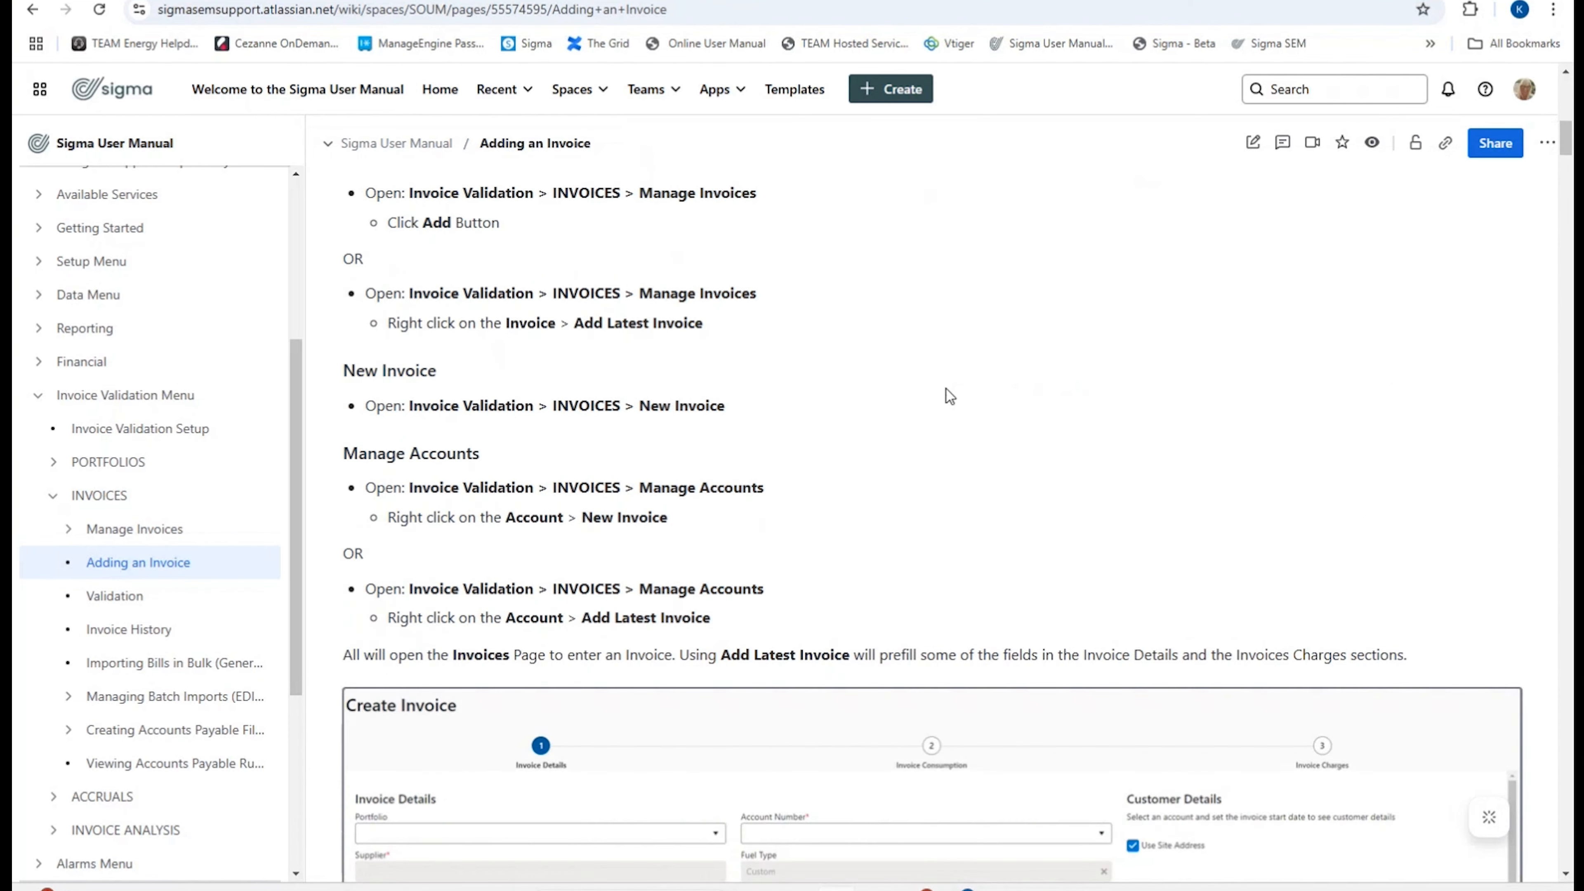
{"action": "scroll", "coordinate": [952, 398], "scroll_direction": "down", "scroll_amount": 12}
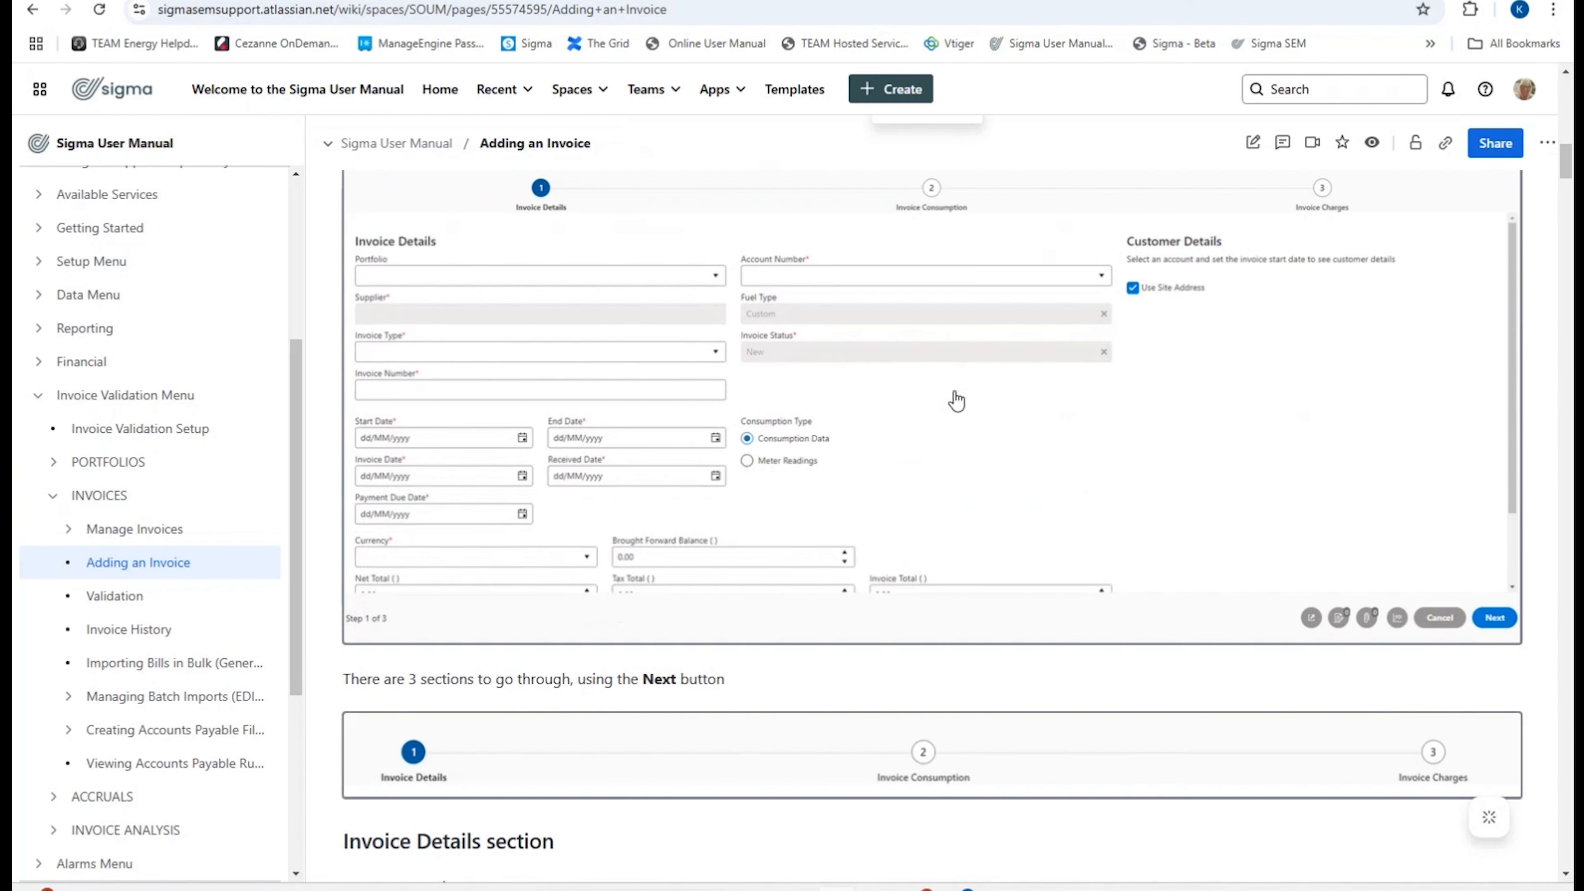
{"action": "scroll", "coordinate": [958, 402], "scroll_direction": "down", "scroll_amount": 10}
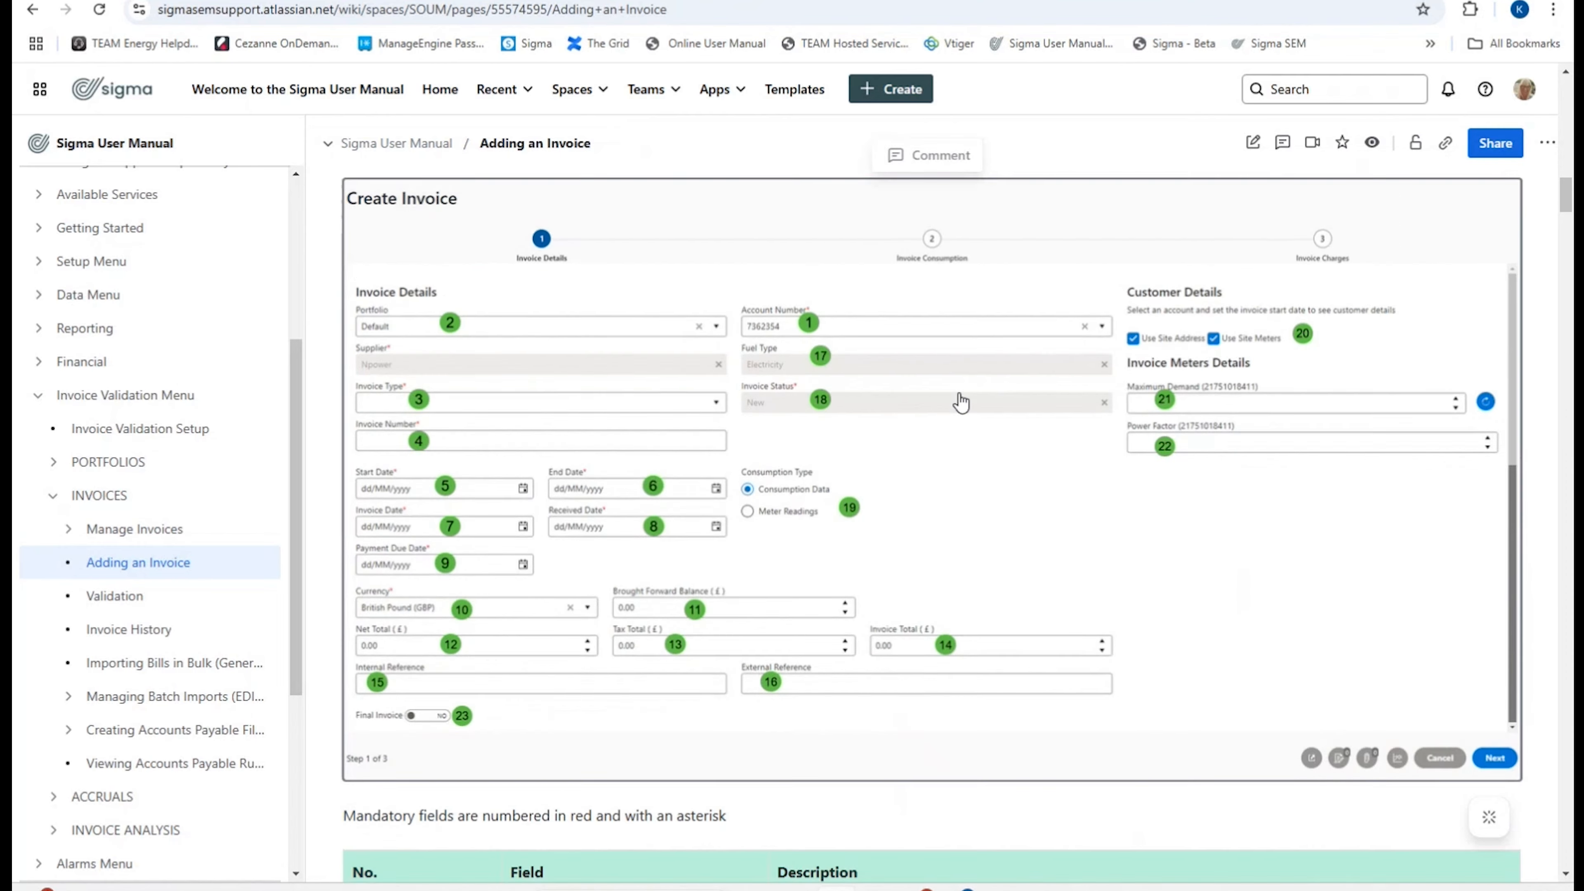